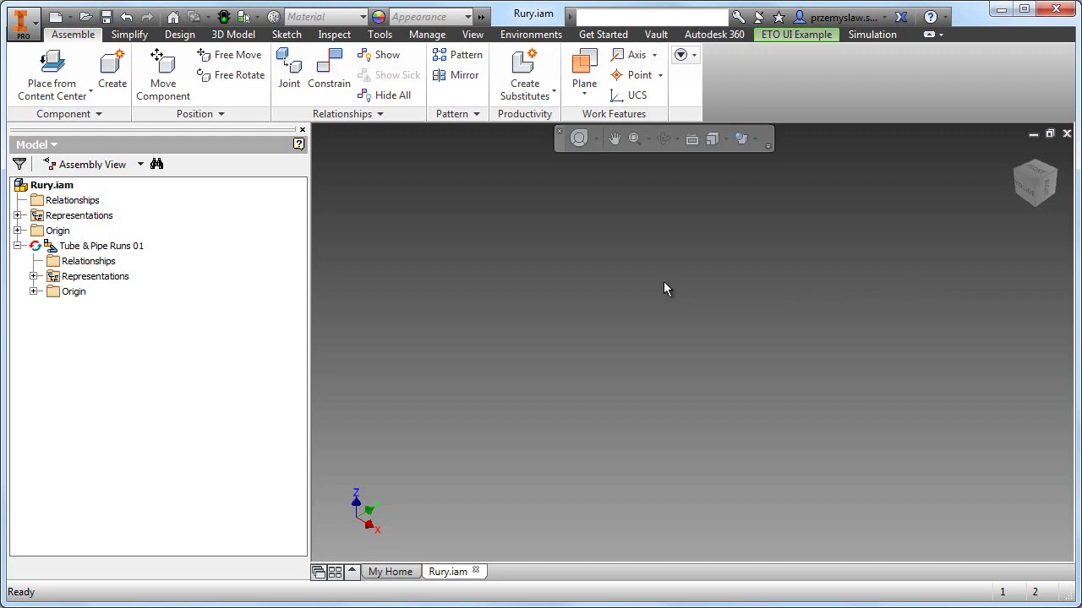
# Create a new standard part and save it as Zbiornik-Blog.ipt.
pyautogui.click(67, 17)
pyautogui.doubleClick(486, 150)
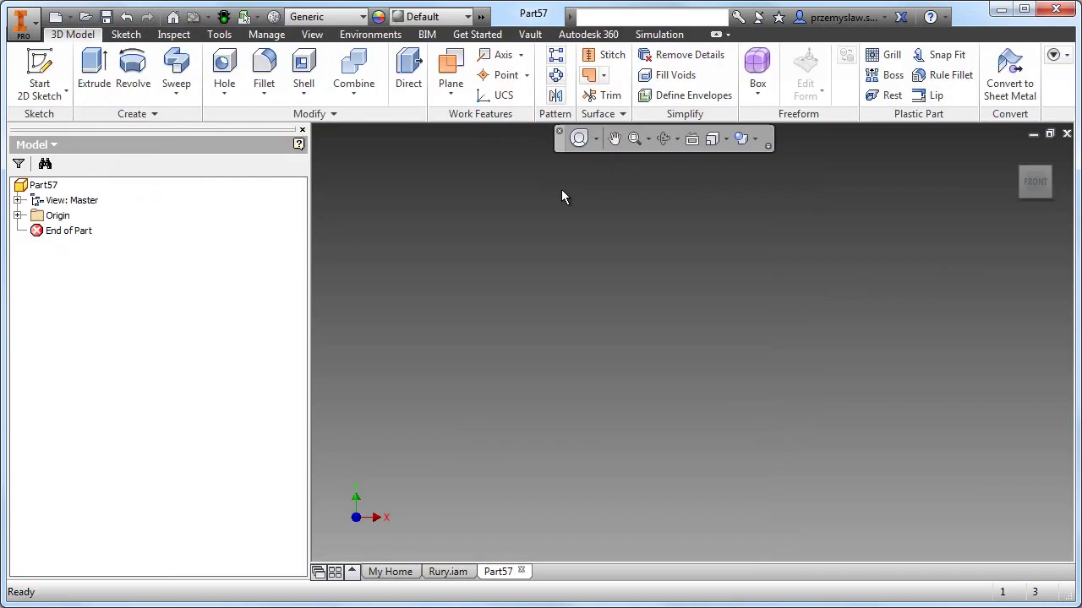
pyautogui.click(107, 17)
pyautogui.write('zb')
pyautogui.click(503, 514)
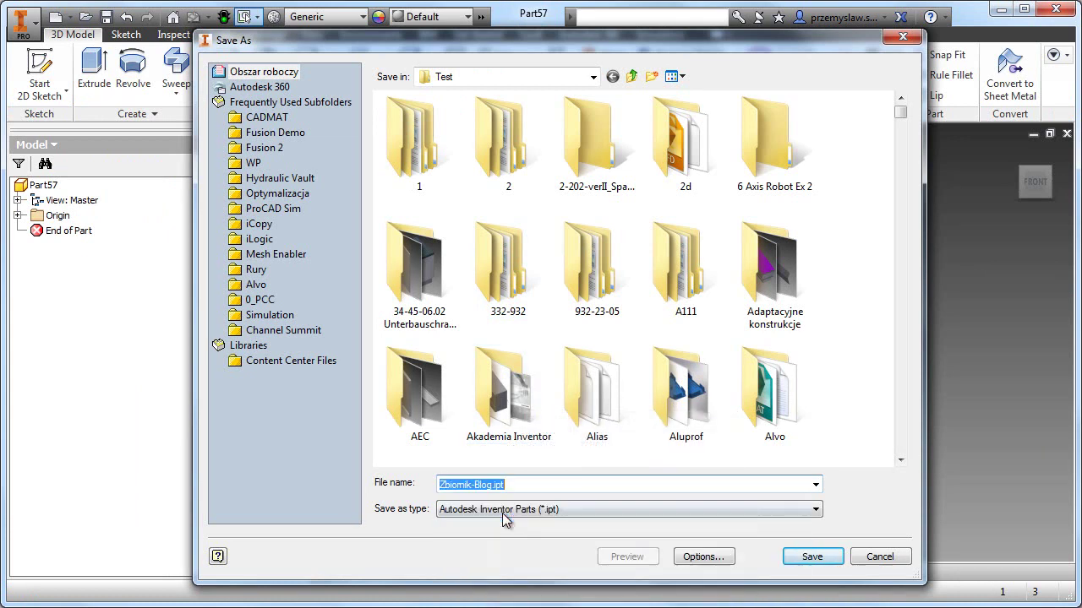
pyautogui.click(813, 559)
pyautogui.click(475, 313)
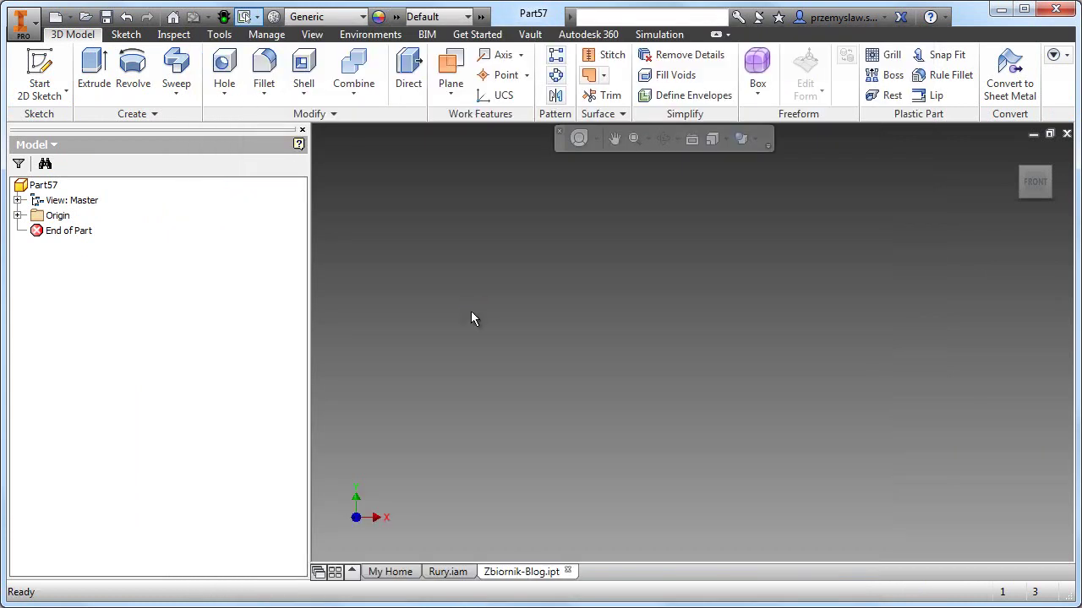
# Start a sketch on the XY plane and draw a circle centred on the origin with the diameter parameter OD=1510.
pyautogui.click(42, 88)
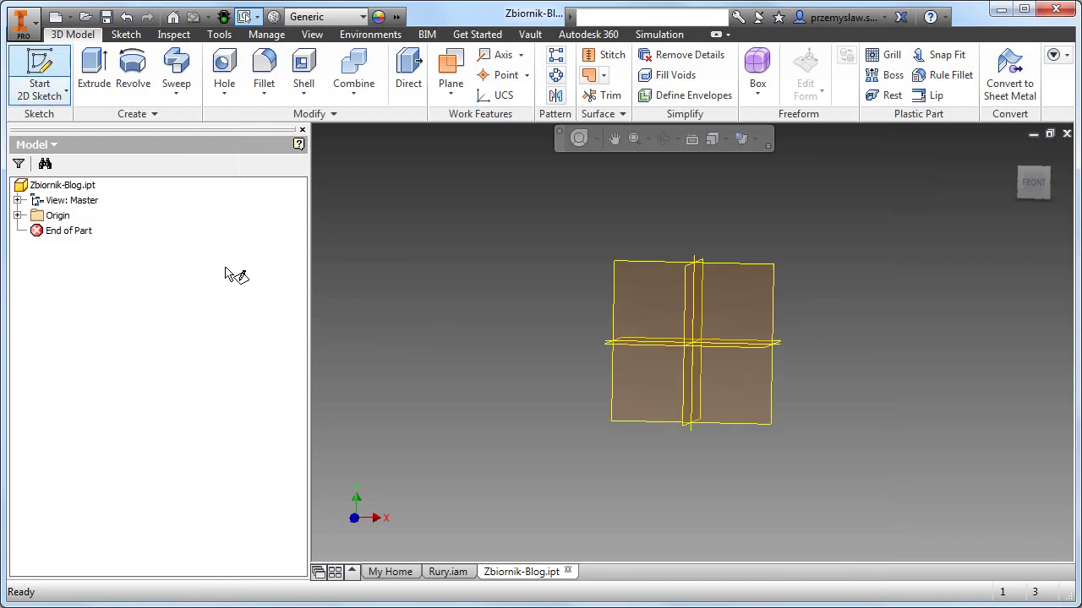
pyautogui.click(630, 211)
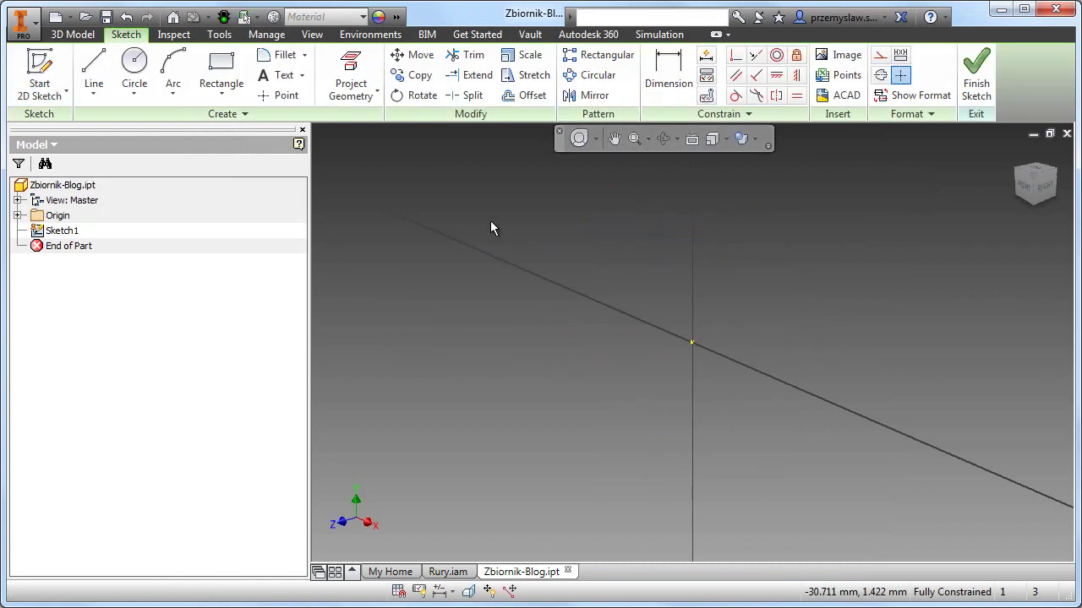
pyautogui.click(1024, 190)
pyautogui.click(134, 72)
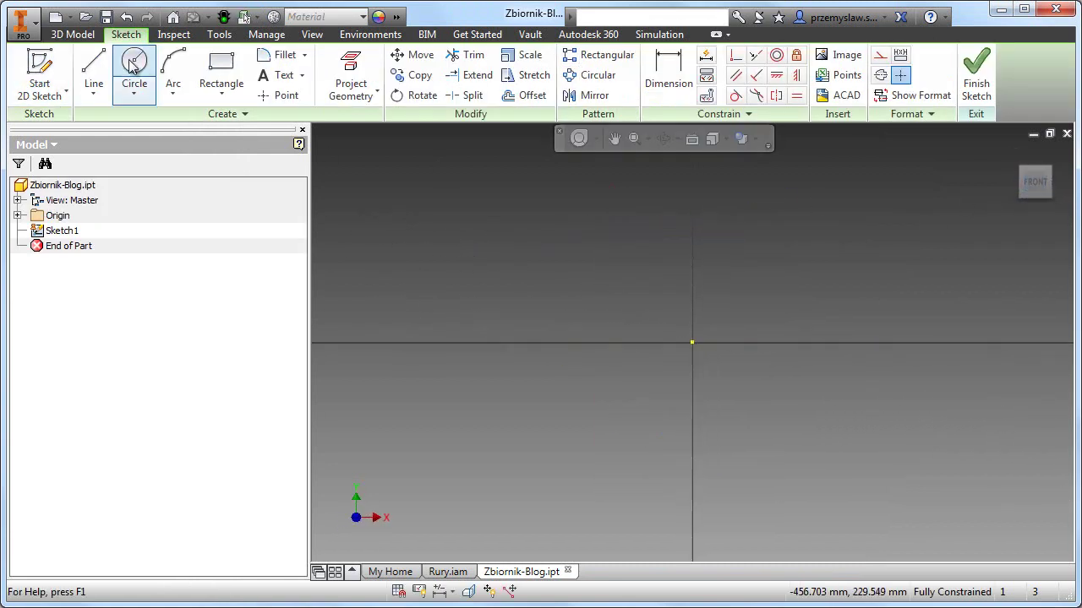
pyautogui.click(692, 342)
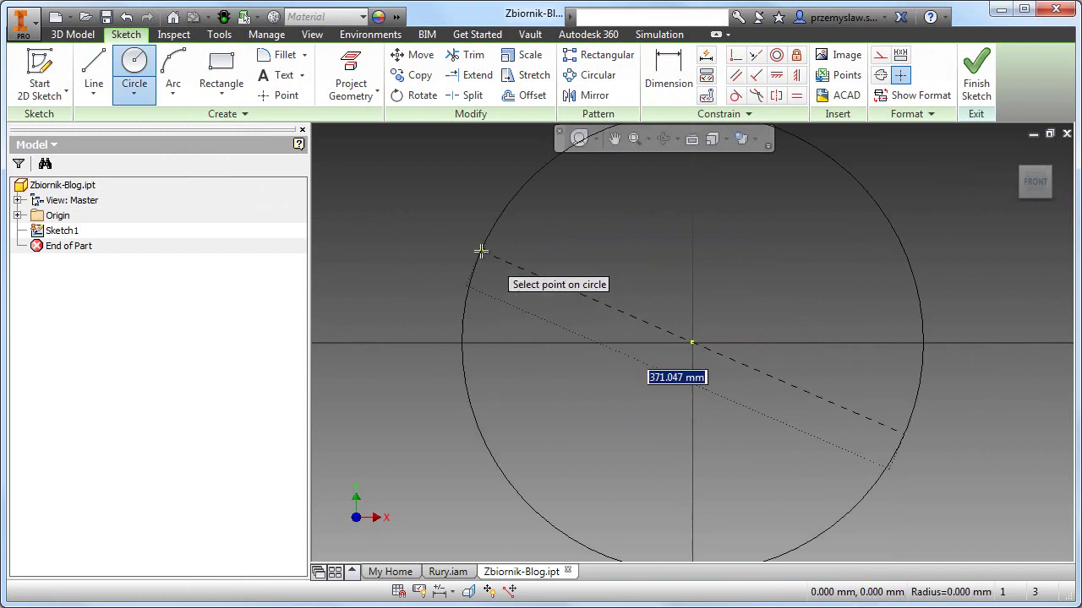
pyautogui.write('O')
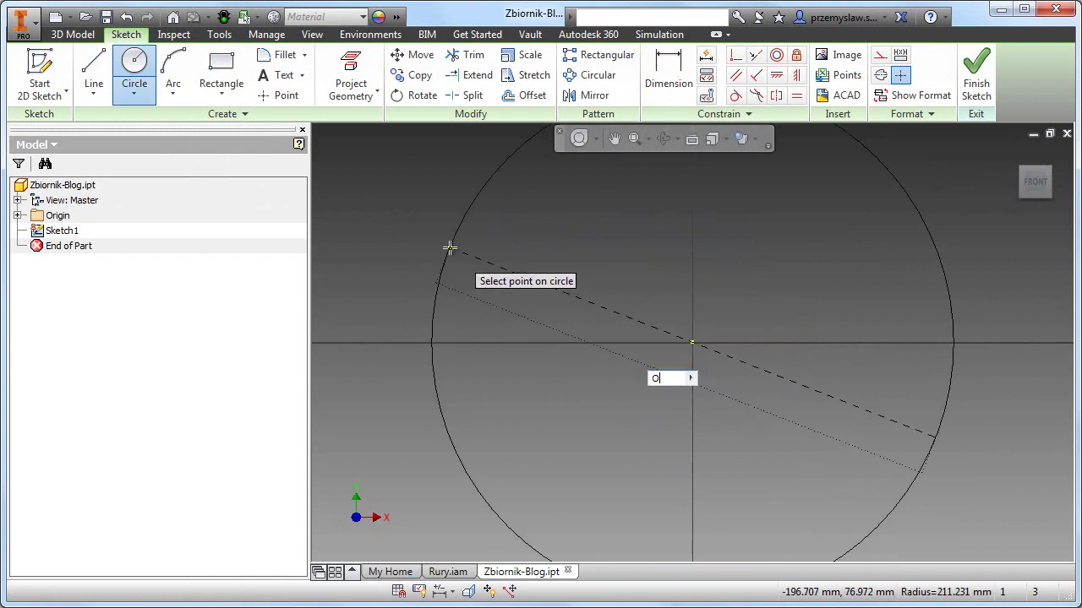
pyautogui.write('D-')
pyautogui.press('BackSpace')
pyautogui.write('=1510')
pyautogui.press('Return')
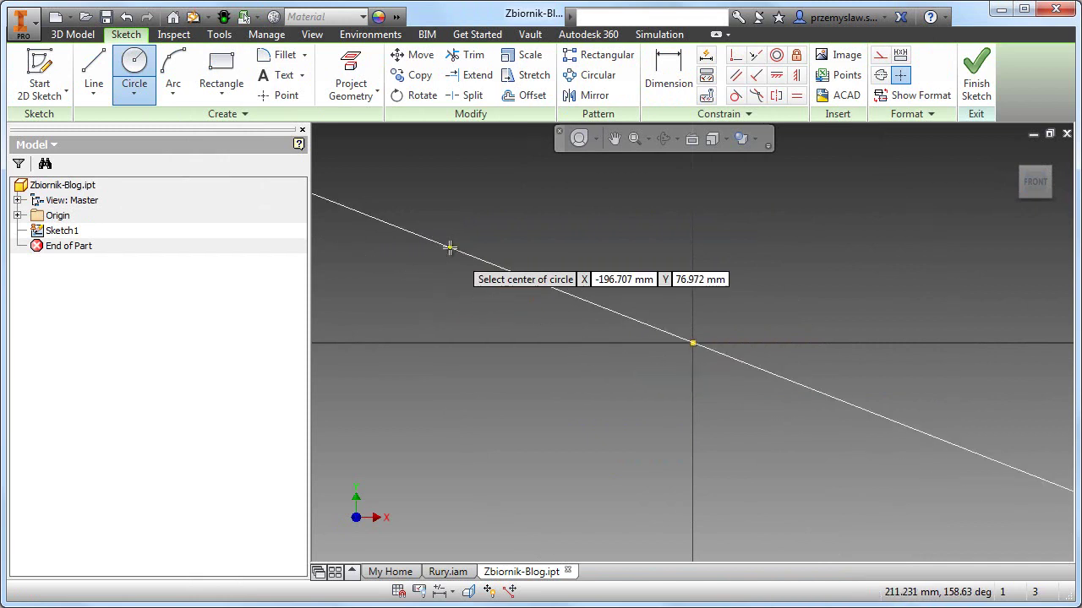
# Draw a second circle centred on the origin with the diameter parameter ID=1500.
pyautogui.click(692, 343)
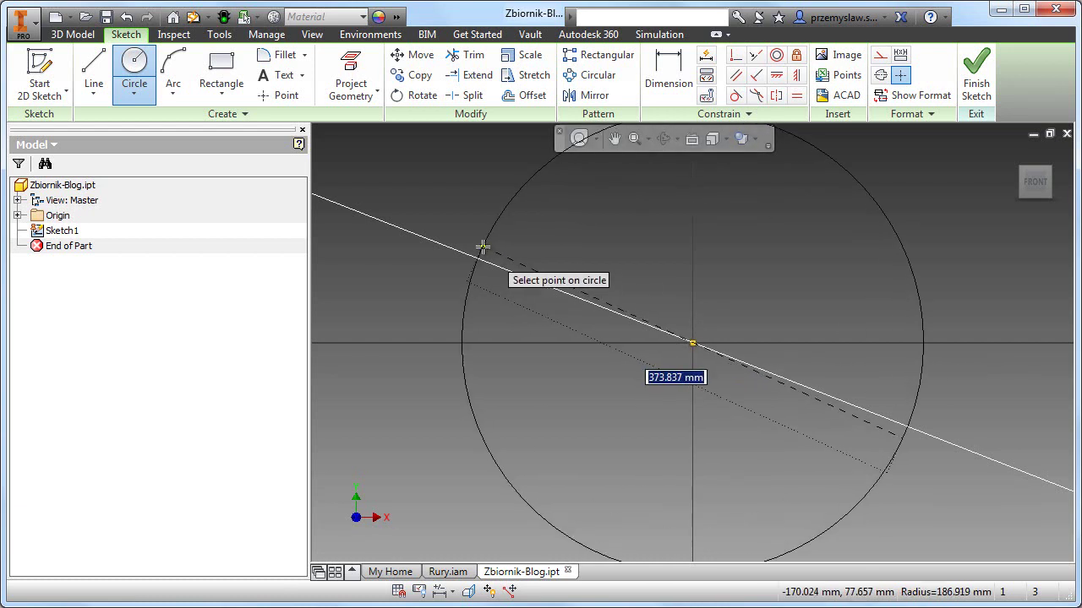
pyautogui.write('I')
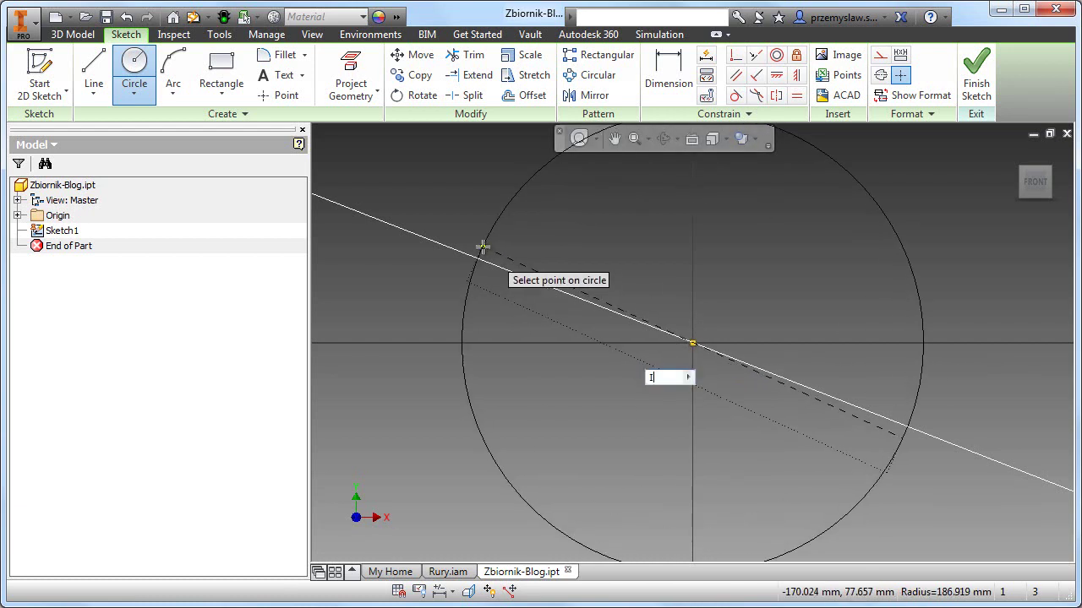
pyautogui.write('D=')
pyautogui.write('1000')
pyautogui.press('Return')
pyautogui.scroll(-5, 465, 476)
pyautogui.moveTo(517, 406)
pyautogui.mouseDown(button='middle')
pyautogui.moveTo(598, 365)
pyautogui.moveTo(525, 392)
pyautogui.mouseUp(button='middle')
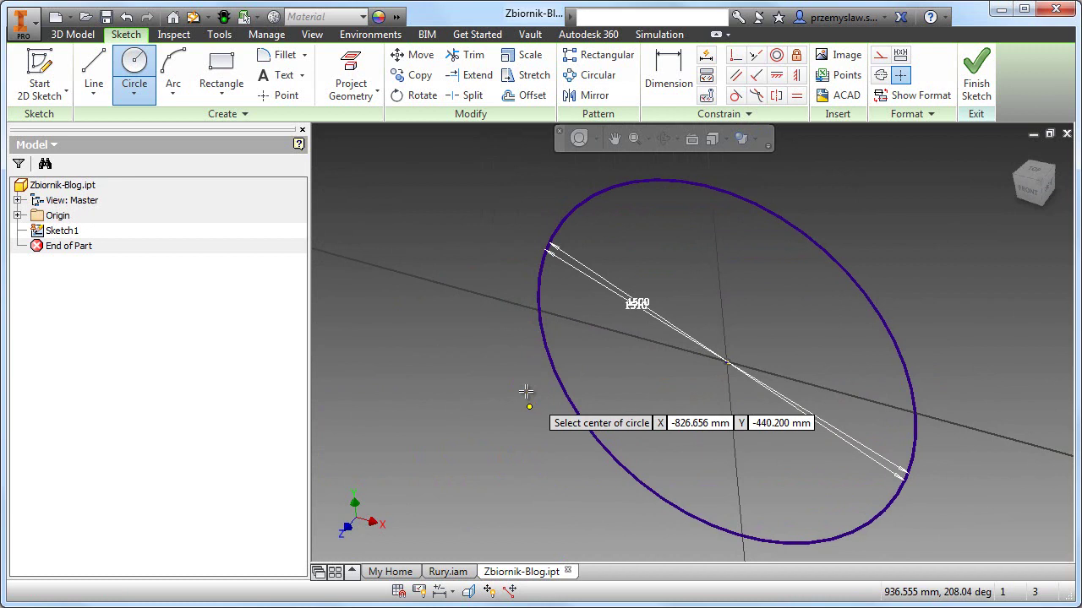
# Extrude the ring between the two circles as a solid with the distance parameter PL=2000.
pyautogui.press('e')
pyautogui.scroll(5, 585, 208)
pyautogui.scroll(-8, 571, 188)
pyautogui.scroll(2, 550, 314)
pyautogui.moveTo(588, 387); pyautogui.dragTo(479, 495)
pyautogui.moveTo(479, 495); pyautogui.dragTo(689, 375, button='middle')
pyautogui.moveTo(686, 377); pyautogui.dragTo(647, 413)
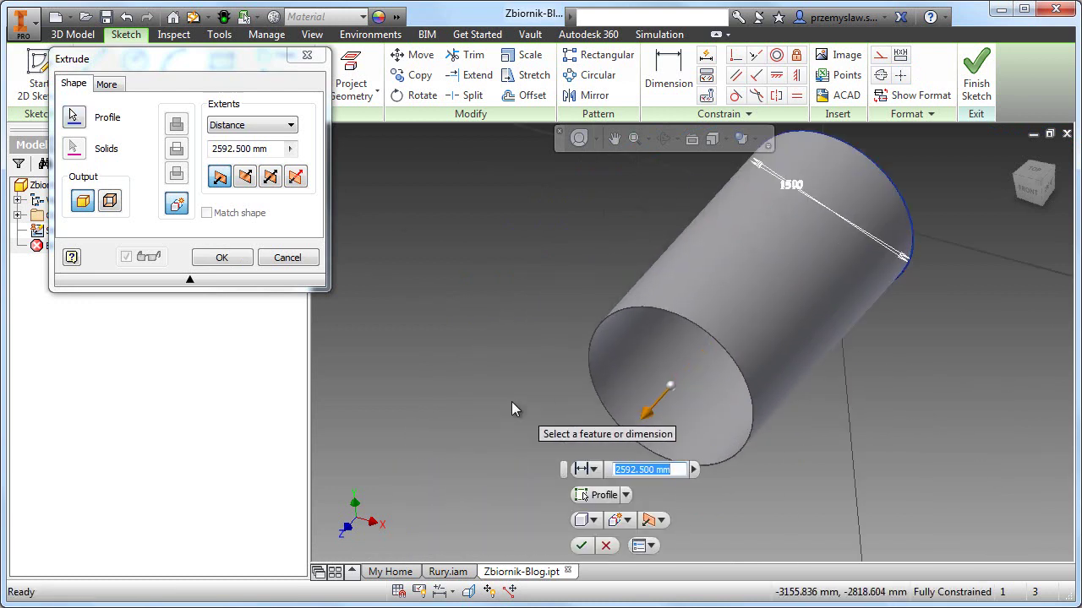
pyautogui.write('PL=2')
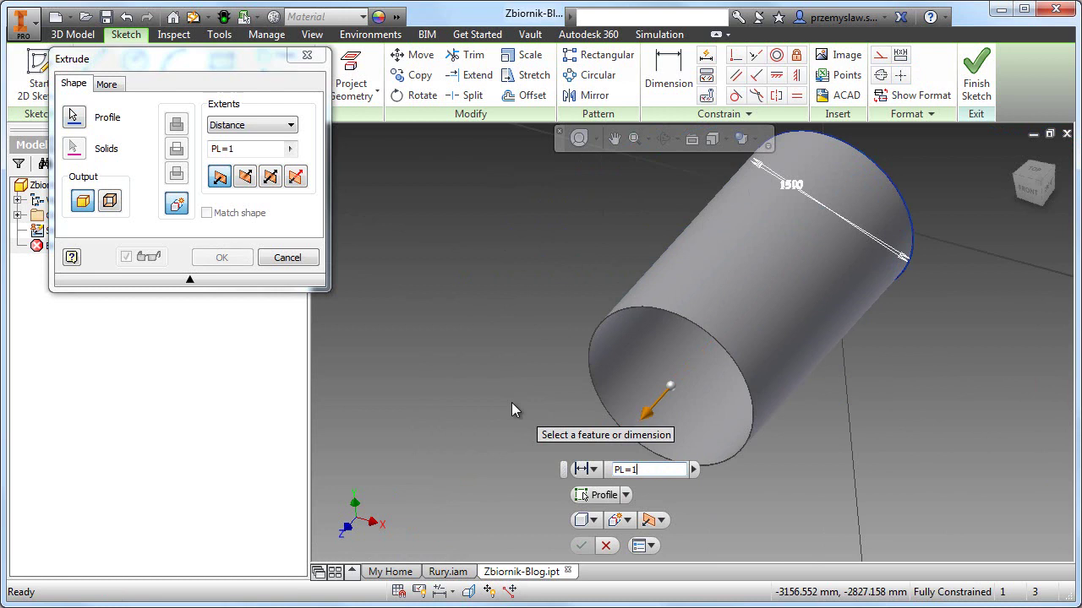
pyautogui.write('00')
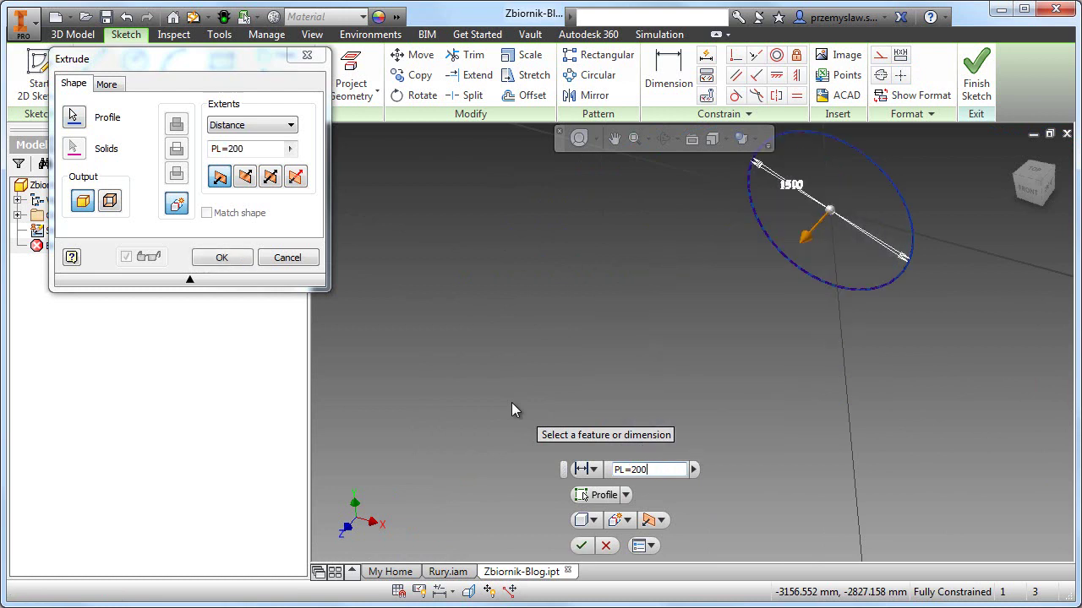
pyautogui.write('0')
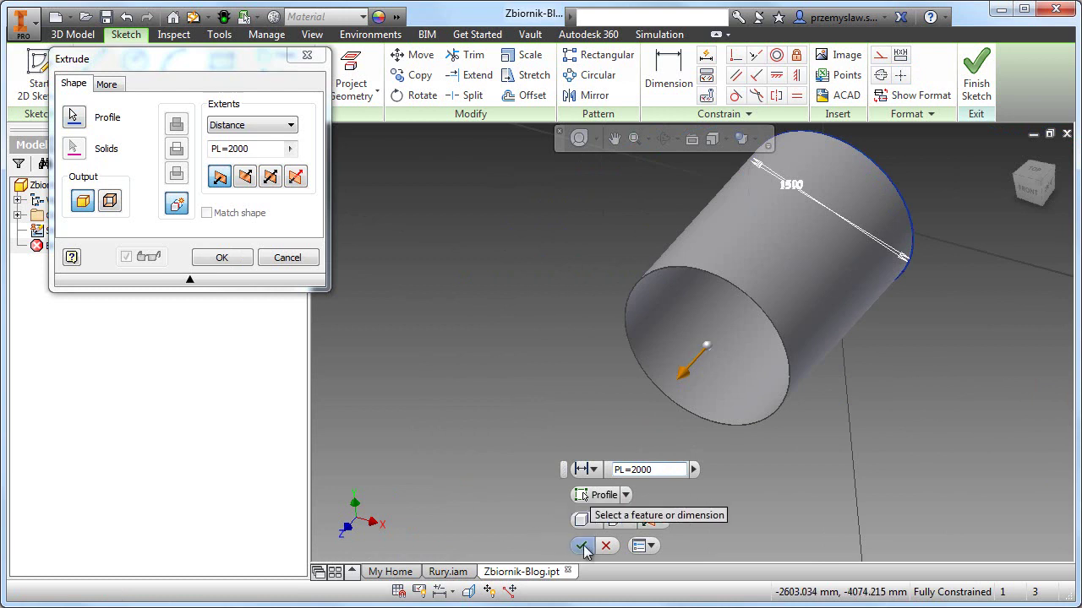
pyautogui.click(583, 548)
# Start authoring an iPart from the pipe and make the OD parameter key 1.
pyautogui.moveTo(535, 379); pyautogui.dragTo(392, 377, button='middle')
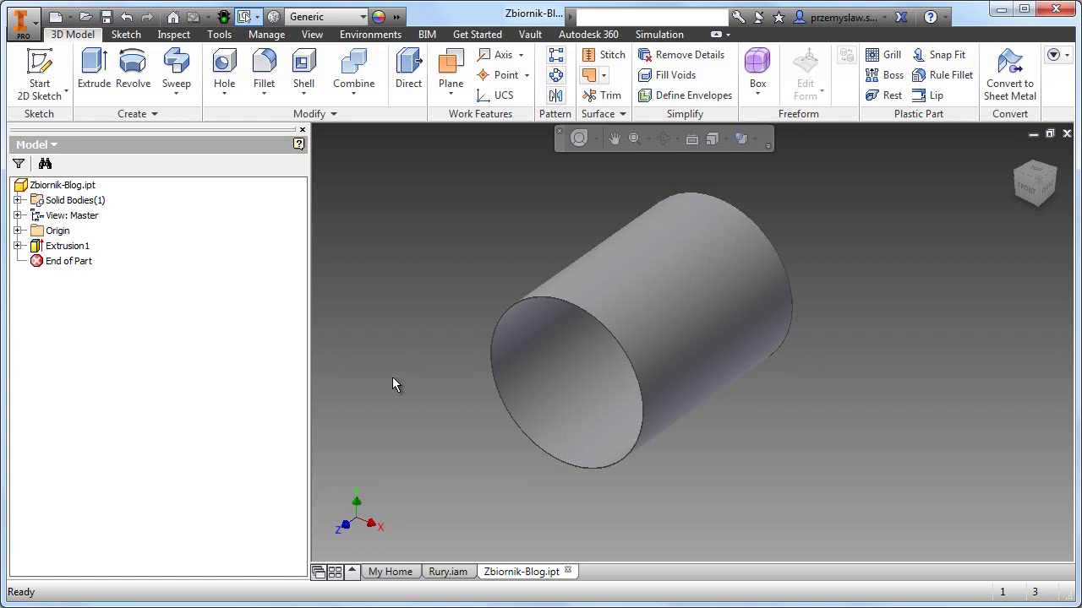
pyautogui.moveTo(538, 296); pyautogui.dragTo(537, 307, button='middle')
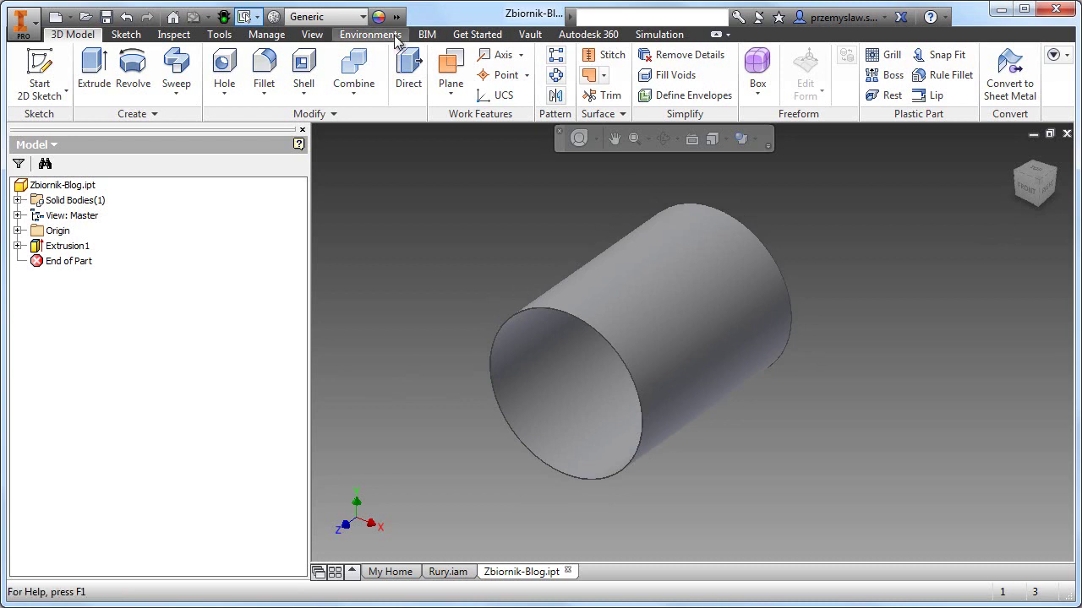
pyautogui.click(265, 34)
pyautogui.click(775, 85)
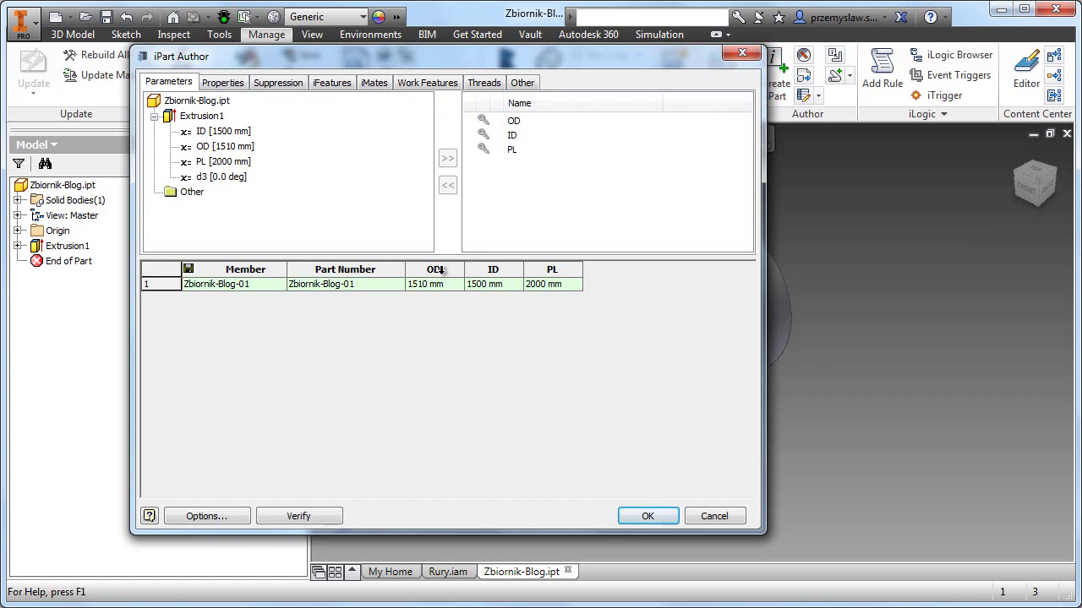
pyautogui.click(484, 121)
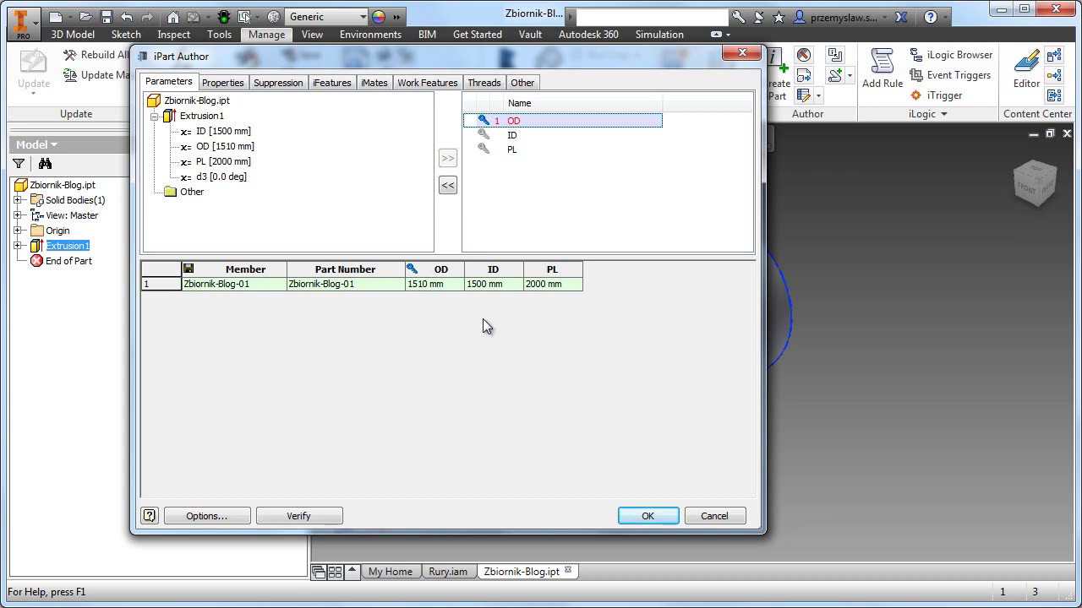
# Add two custom columns named NS and SN to the iPart table.
pyautogui.click(526, 82)
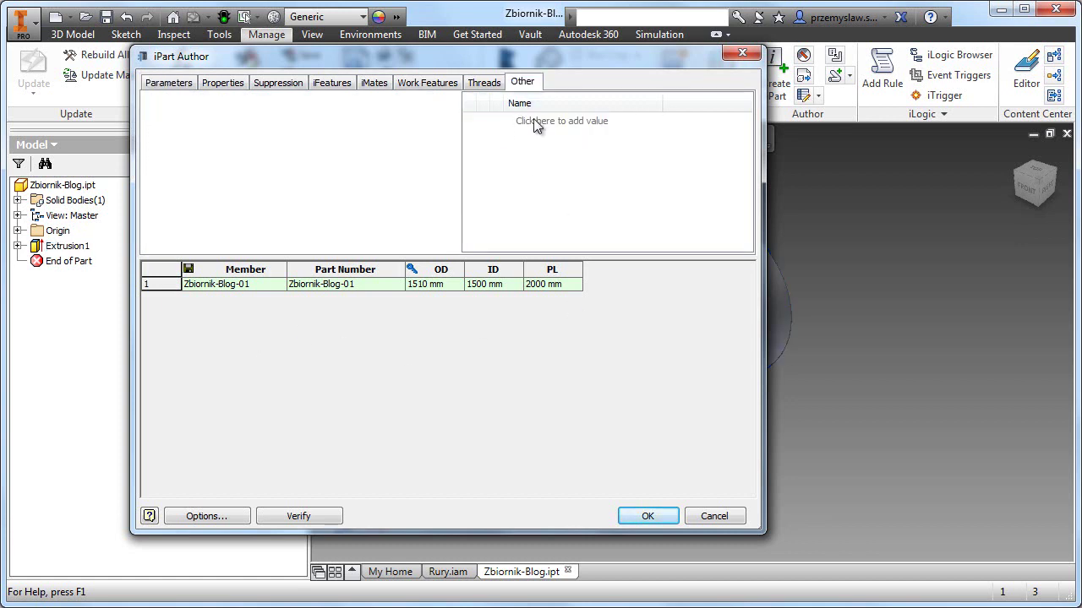
pyautogui.click(533, 122)
pyautogui.write('NS')
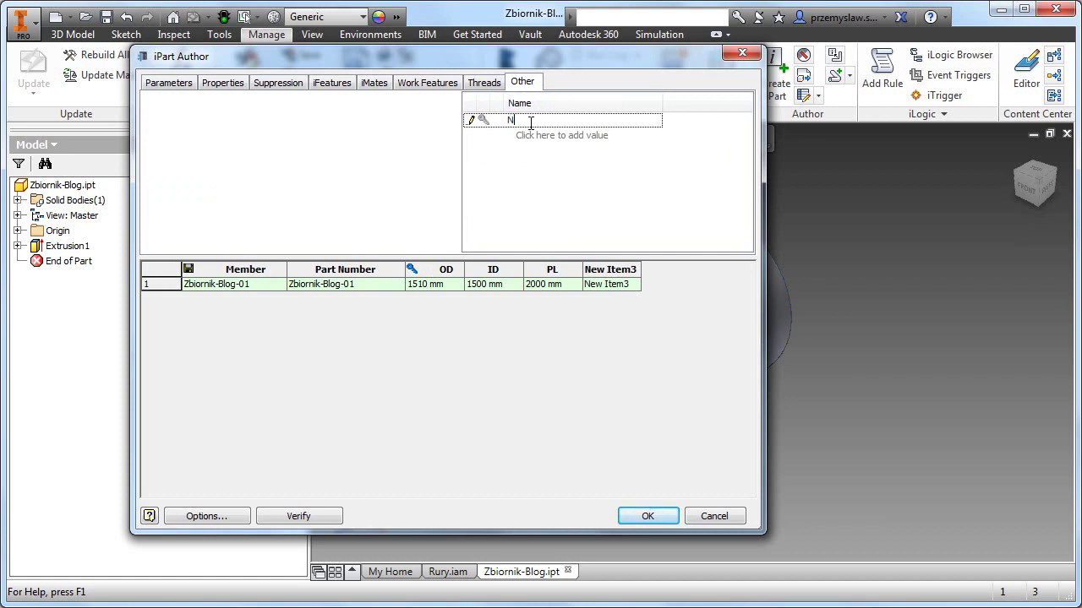
pyautogui.press('Return')
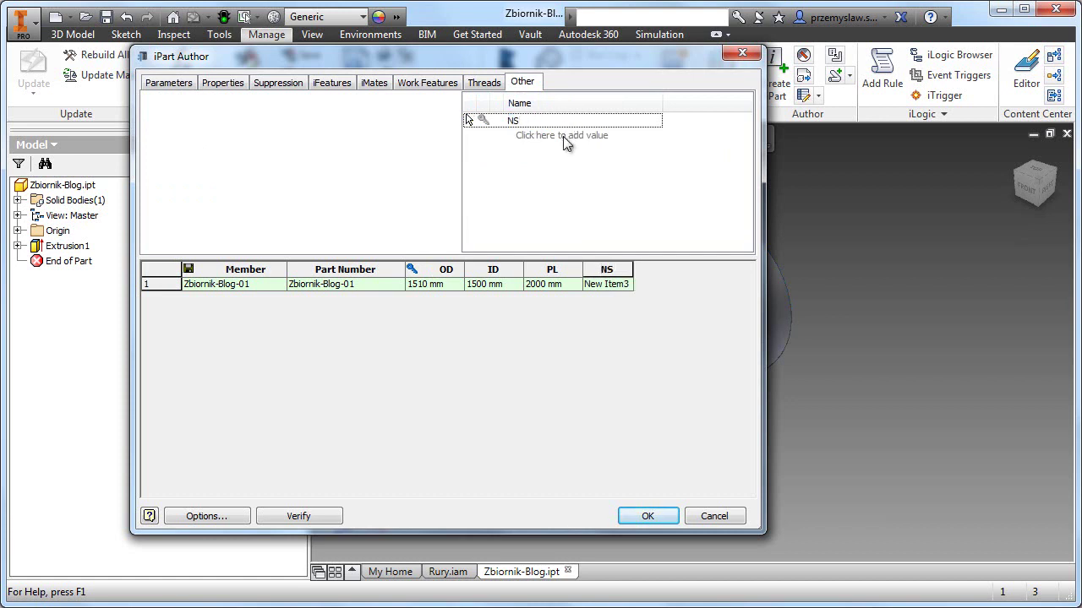
pyautogui.click(564, 135)
pyautogui.write('SN')
pyautogui.press('Return')
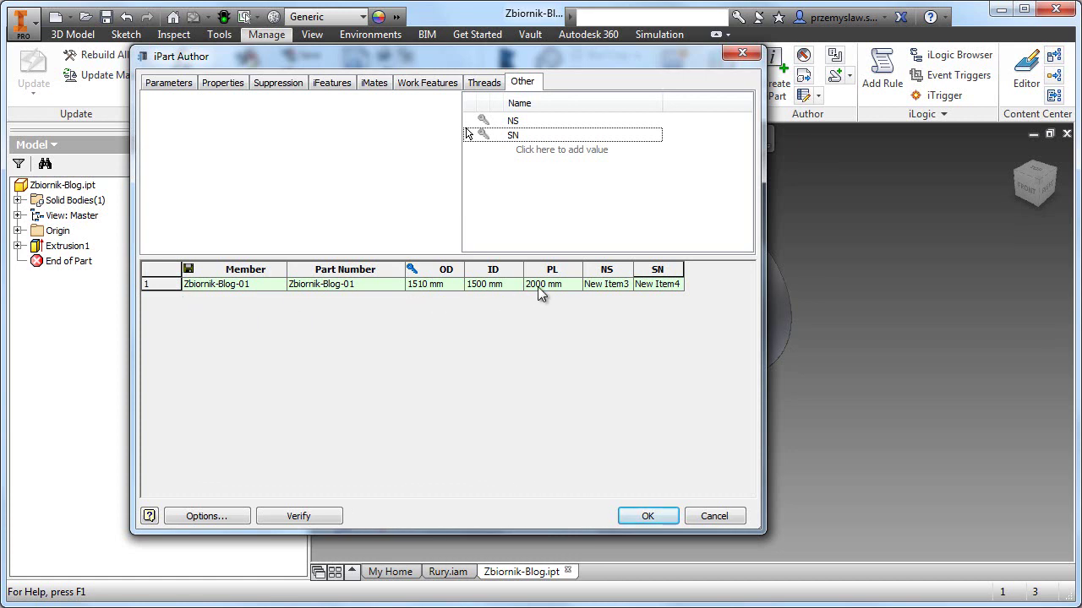
# Set the first member's NS value to 1500 mm and its SN value to 1500.
pyautogui.click(603, 284)
pyautogui.click(629, 284)
pyautogui.write('150')
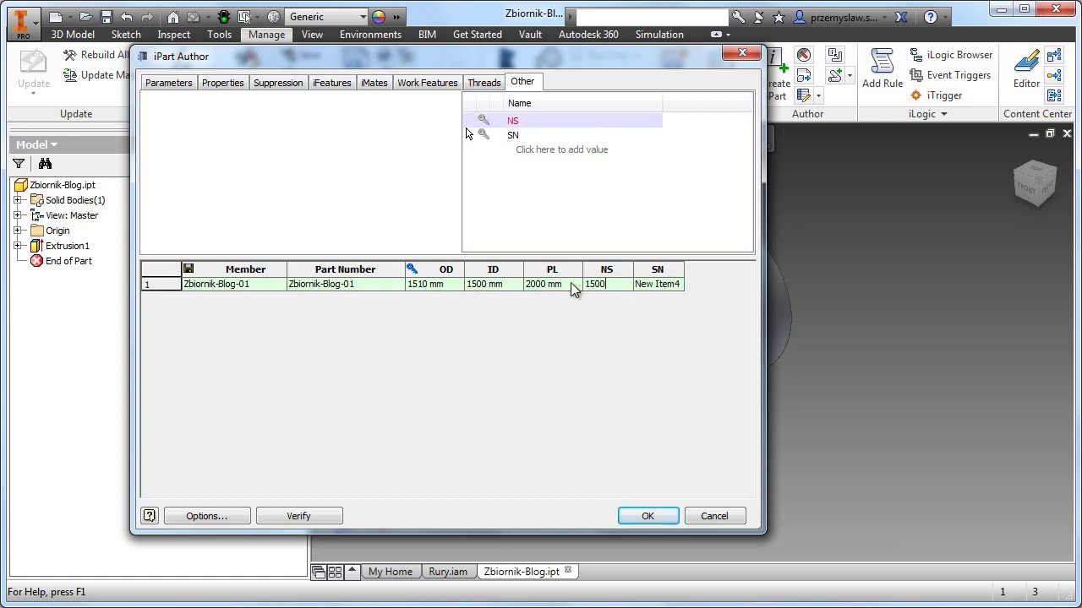
pyautogui.write('0')
pyautogui.click(648, 289)
pyautogui.click(623, 286)
pyautogui.write('mm')
pyautogui.click(647, 284)
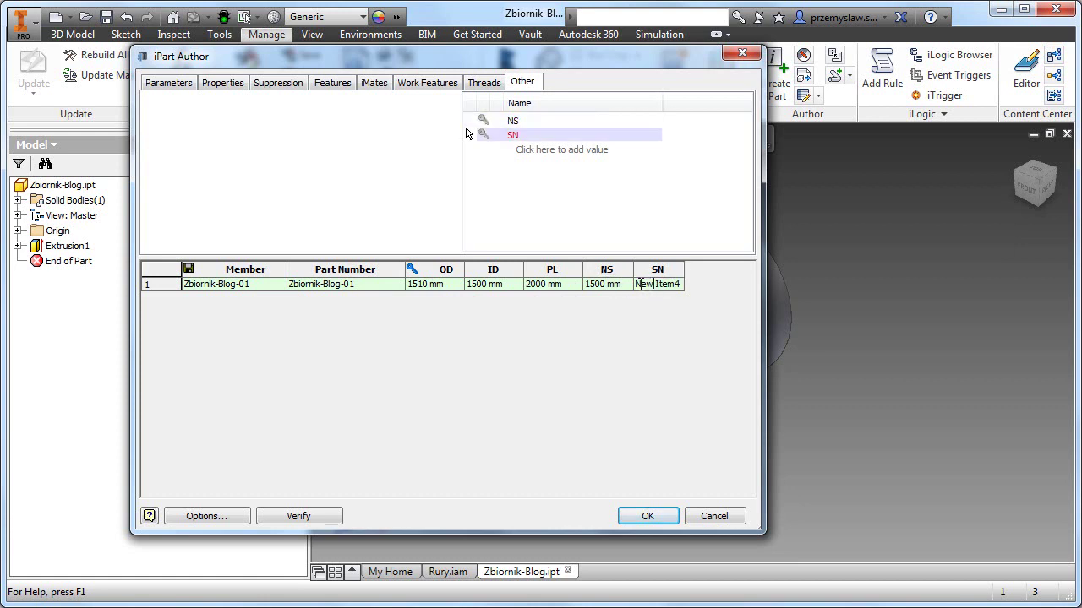
pyautogui.moveTo(636, 285); pyautogui.dragTo(690, 283)
pyautogui.write('1500')
pyautogui.press('Return')
# Remove the key from the OD parameter and make the NS column key 1 instead.
pyautogui.click(418, 270)
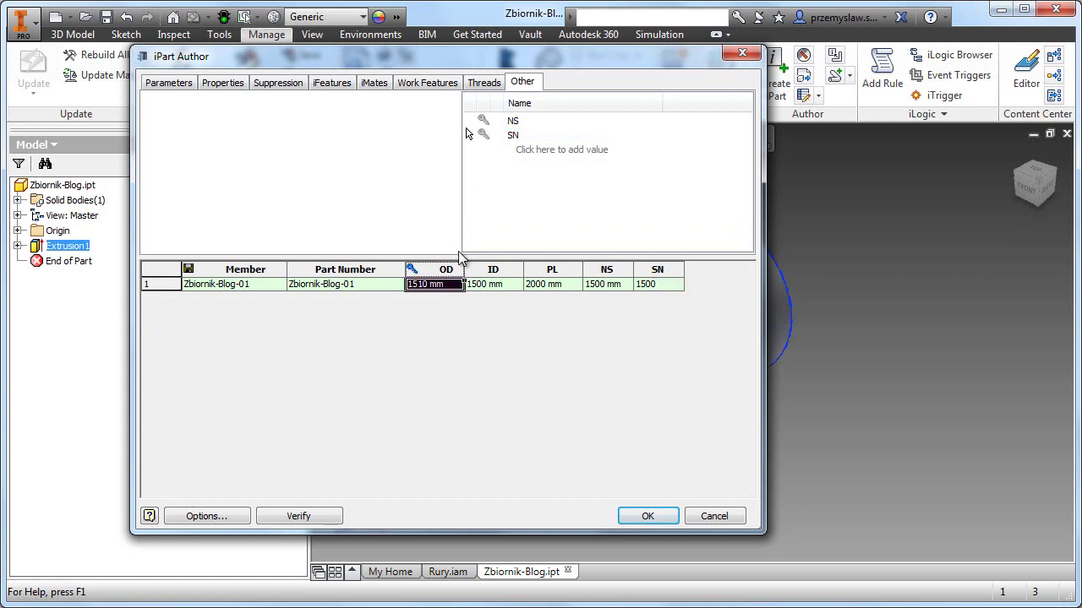
pyautogui.click(148, 84)
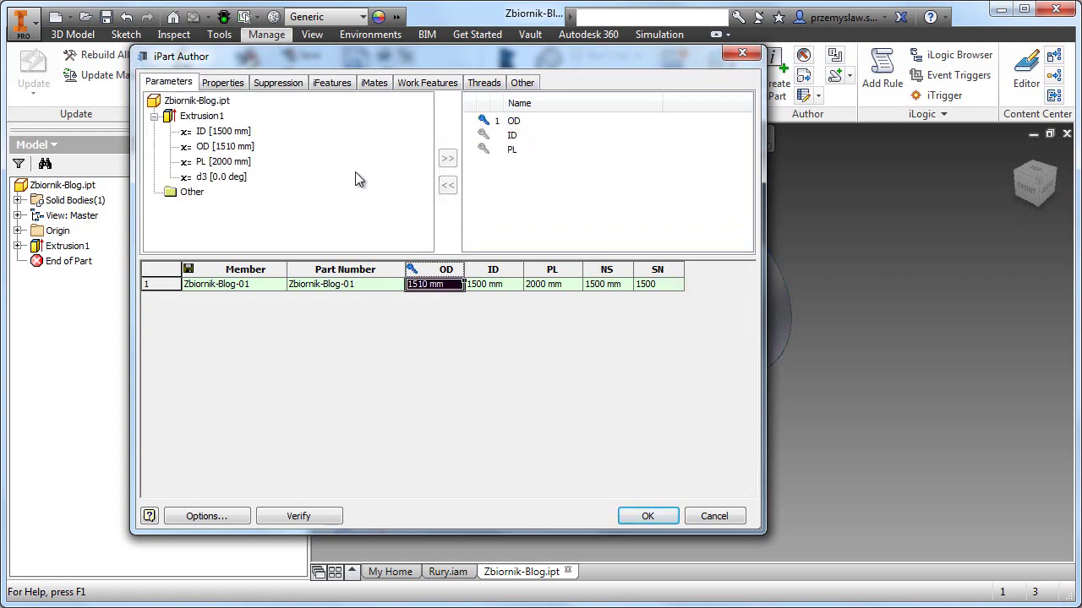
pyautogui.click(483, 123)
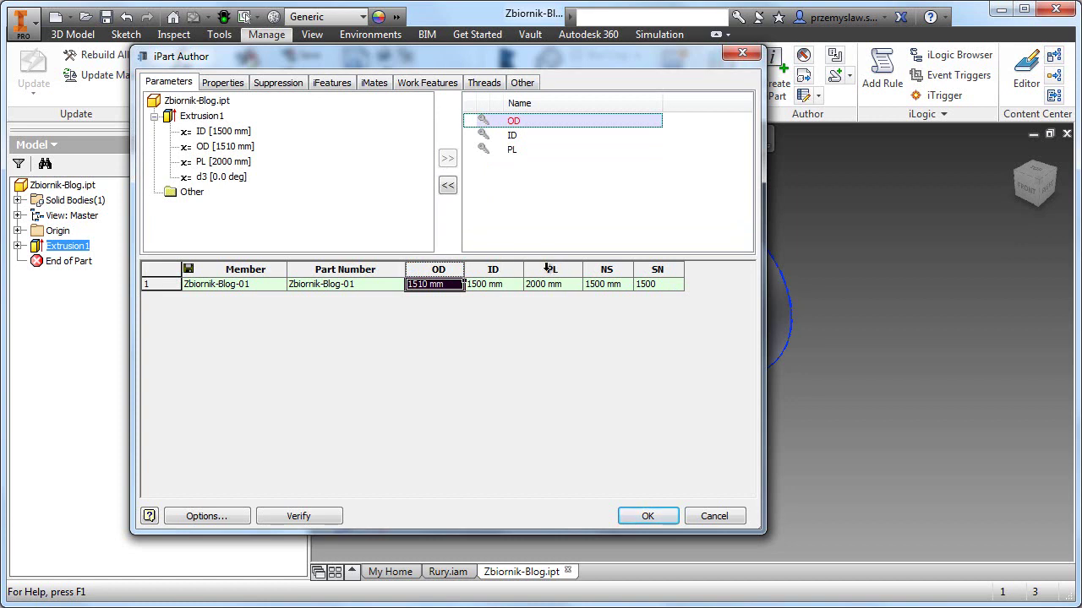
pyautogui.click(604, 269)
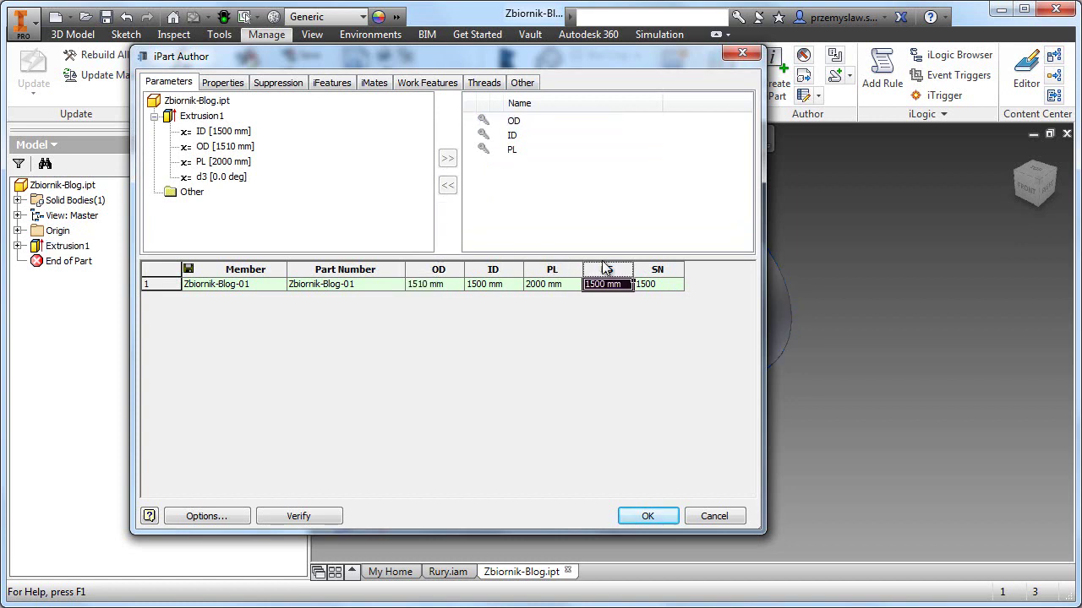
pyautogui.click(521, 83)
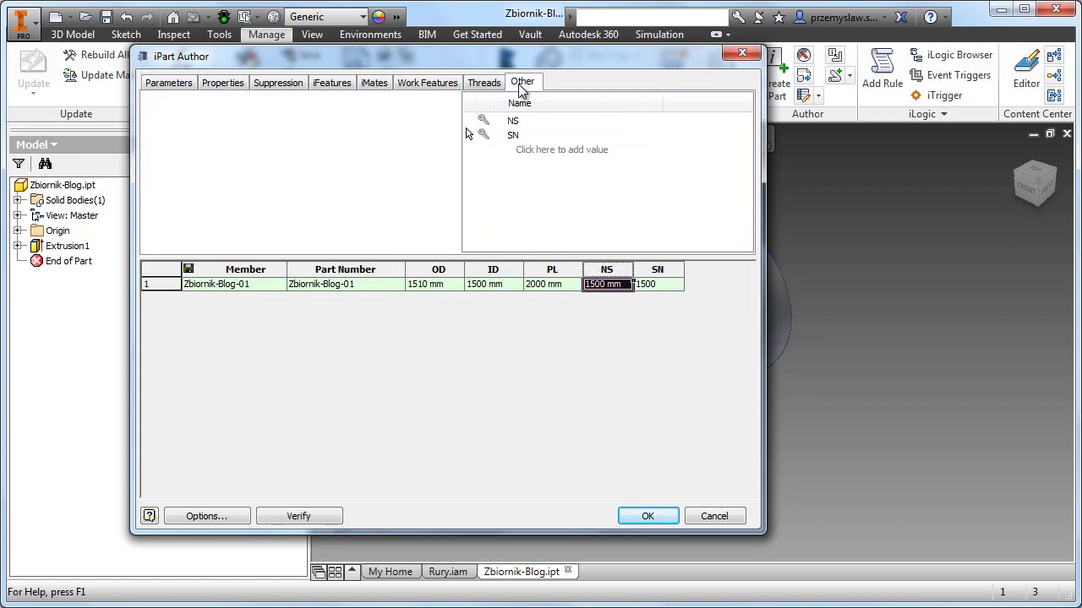
pyautogui.click(483, 122)
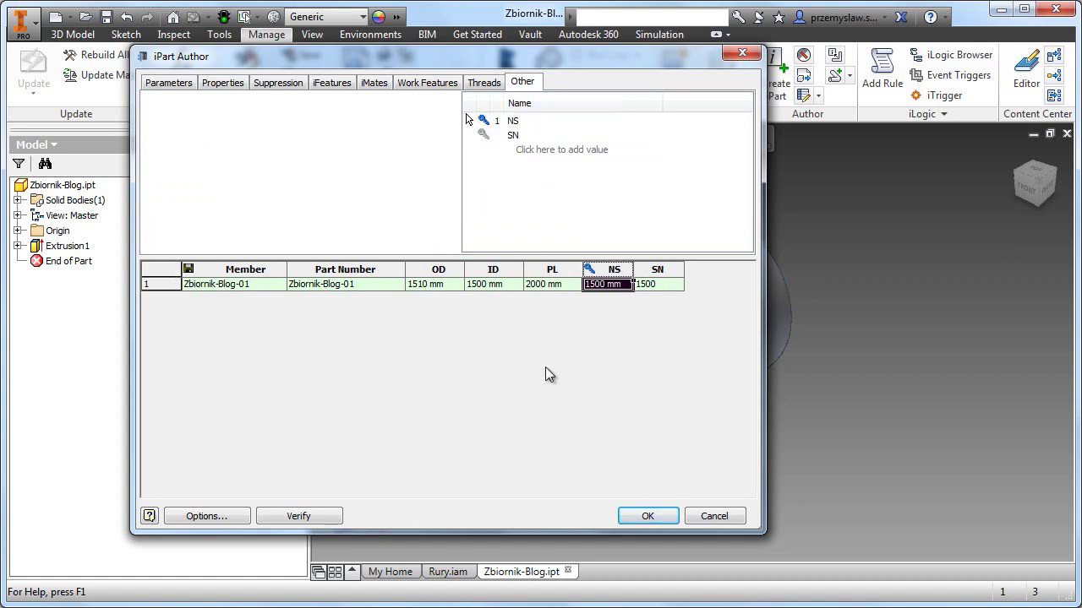
# Insert two more member rows into the iPart table.
pyautogui.rightClick(166, 284)
pyautogui.click(173, 293)
pyautogui.rightClick(156, 286)
pyautogui.click(169, 309)
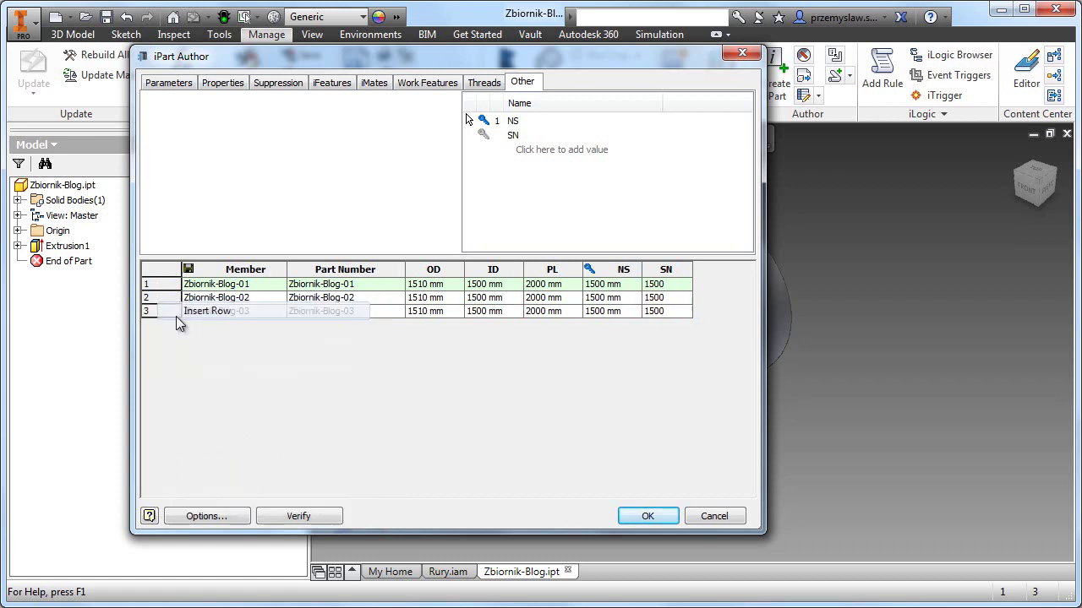
# Set the OD value of the second member, Zbiornik-Blog-02, to 2010 mm.
pyautogui.click(416, 301)
pyautogui.press('BackSpace')
pyautogui.write('2')
pyautogui.click(478, 300)
pyautogui.moveTo(477, 298); pyautogui.dragTo(467, 298)
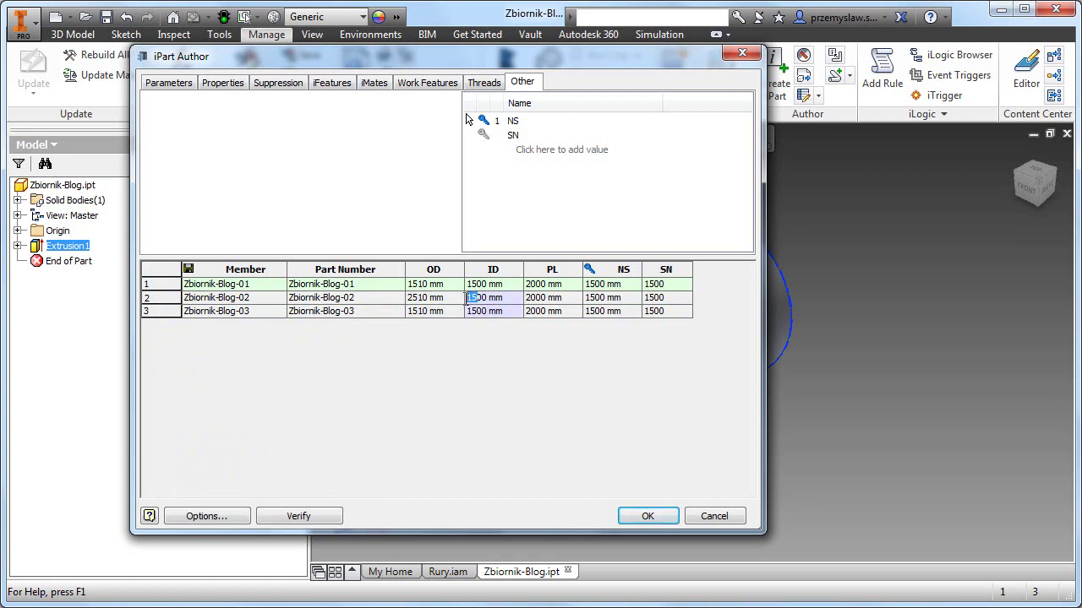
pyautogui.click(417, 309)
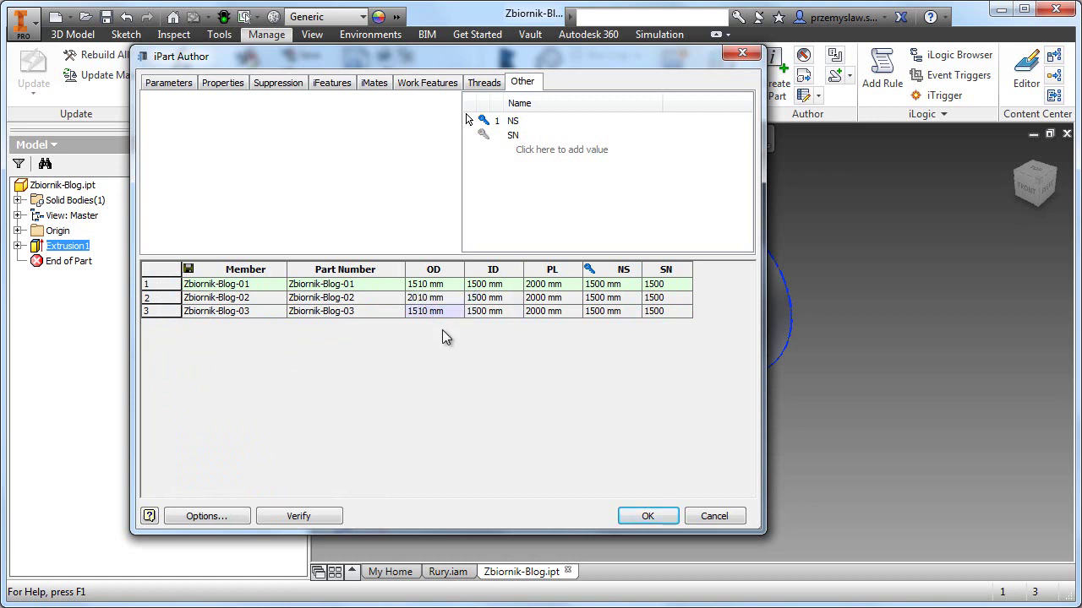
# Set the ID value of the second member, Zbiornik-Blog-02, to 2000 mm.
pyautogui.click(474, 299)
pyautogui.press('Delete')
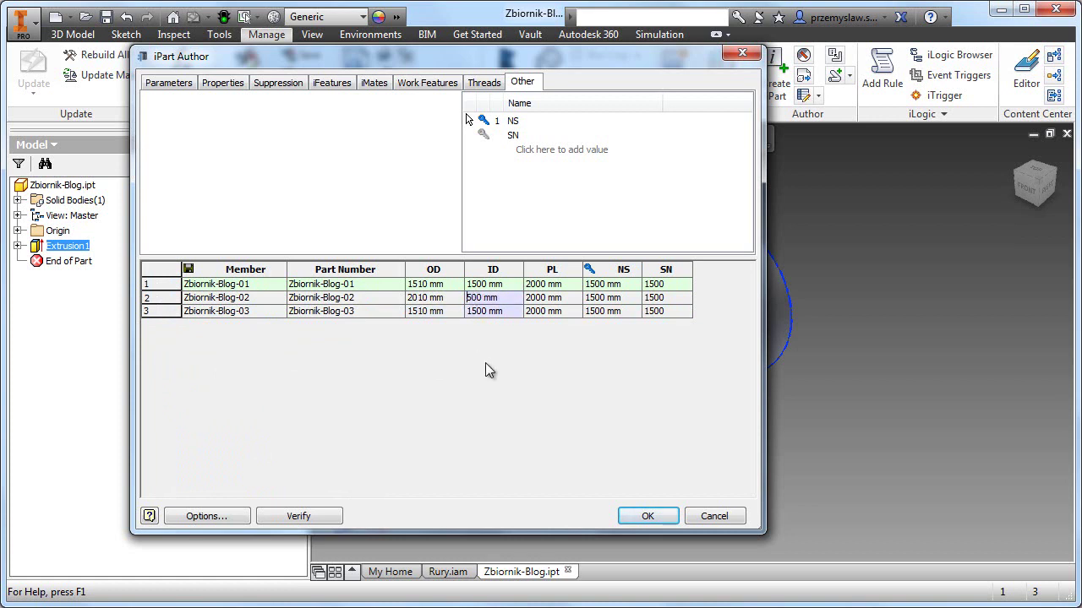
pyautogui.write('2')
pyautogui.press('Delete')
pyautogui.write('0')
# Set the second member's NS value to 20000 mm and its SN value to 2000.
pyautogui.click(601, 298)
pyautogui.moveTo(596, 297); pyautogui.dragTo(564, 305)
pyautogui.write('200')
pyautogui.click(649, 297)
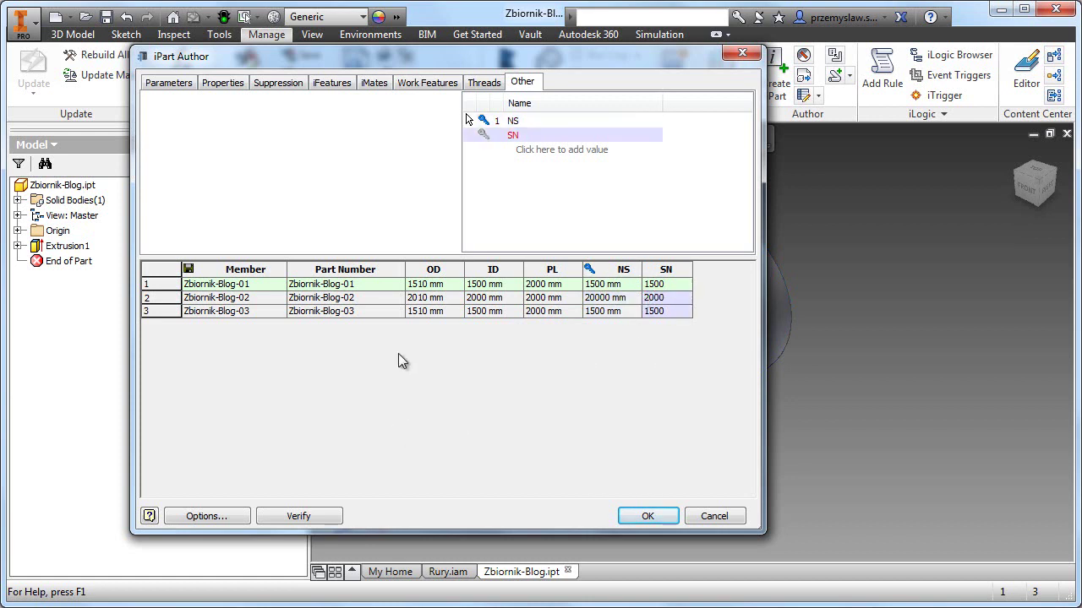
# Set the third member's OD value to 2510 mm and its ID value to 2500 mm.
pyautogui.click(418, 311)
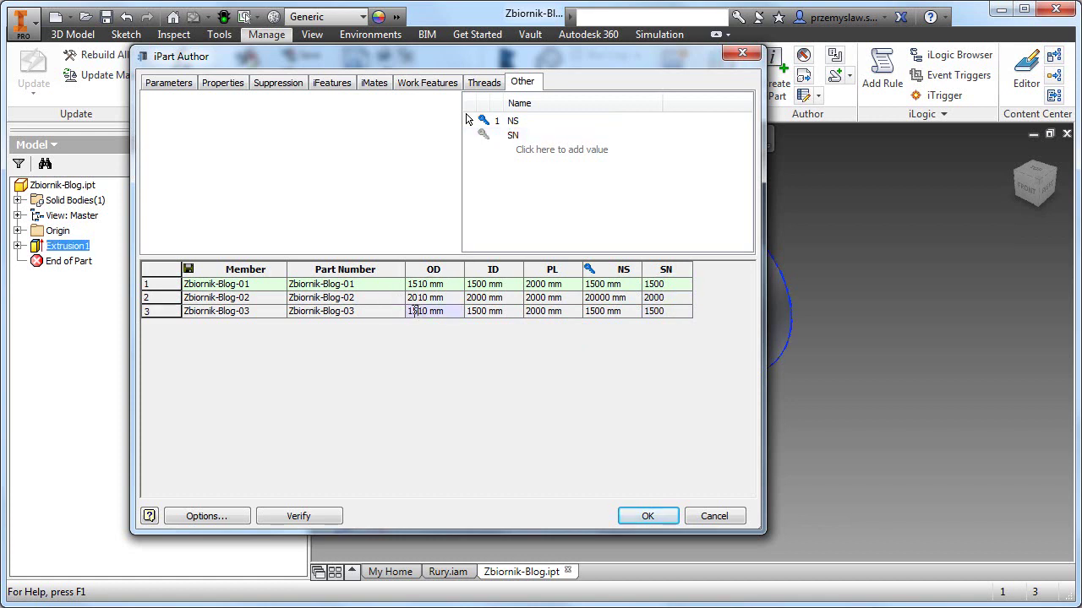
pyautogui.press('BackSpace')
pyautogui.write('2')
pyautogui.click(471, 313)
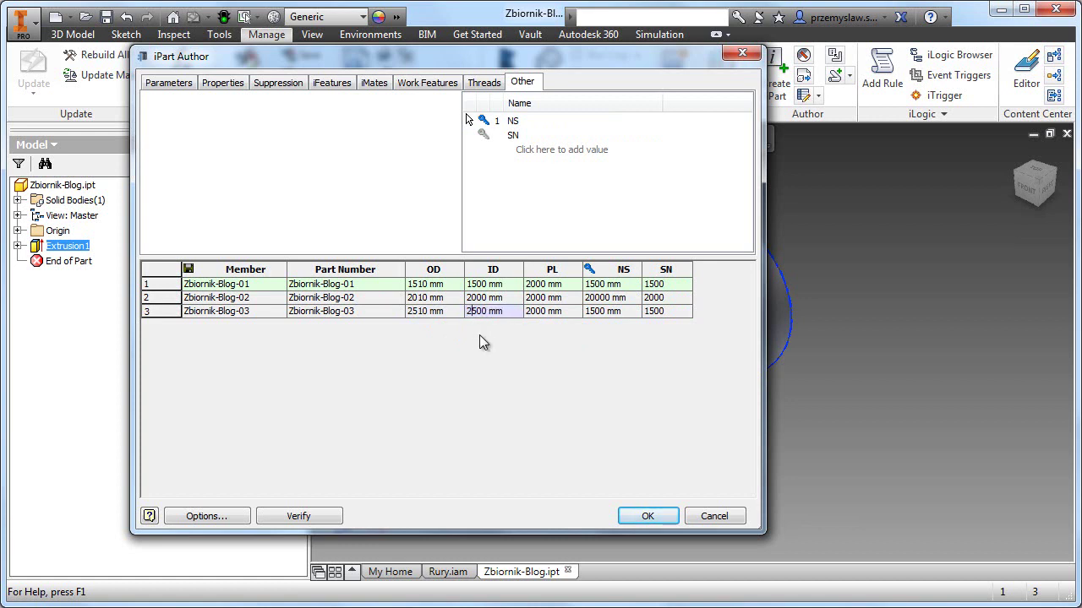
pyautogui.write('2')
# Try a PL value of 2500 mm for the third member and set it back to 2000 mm.
pyautogui.click(529, 311)
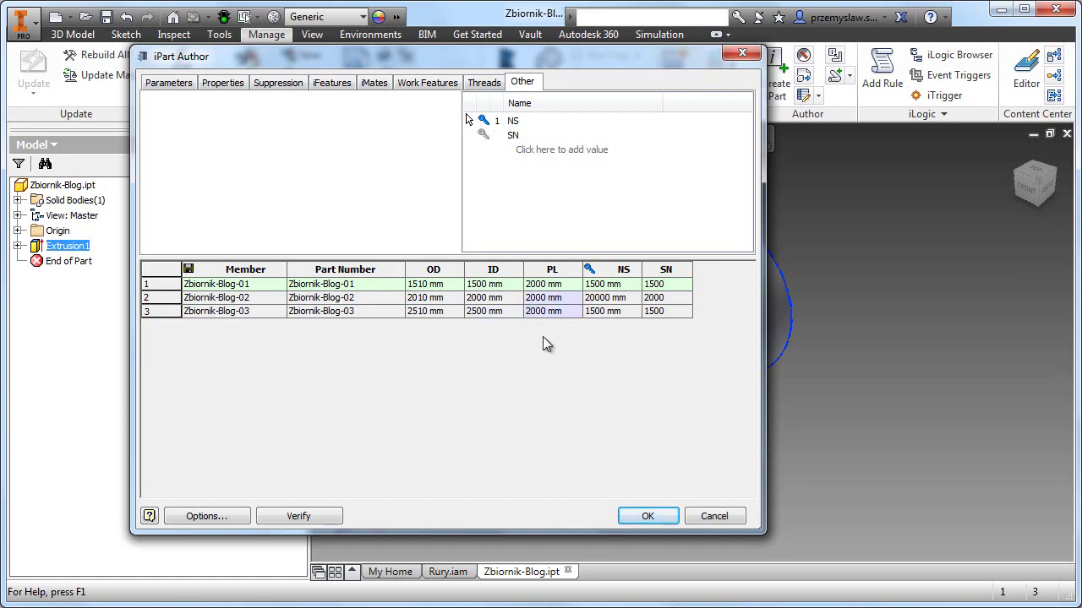
pyautogui.write('5')
pyautogui.click(596, 312)
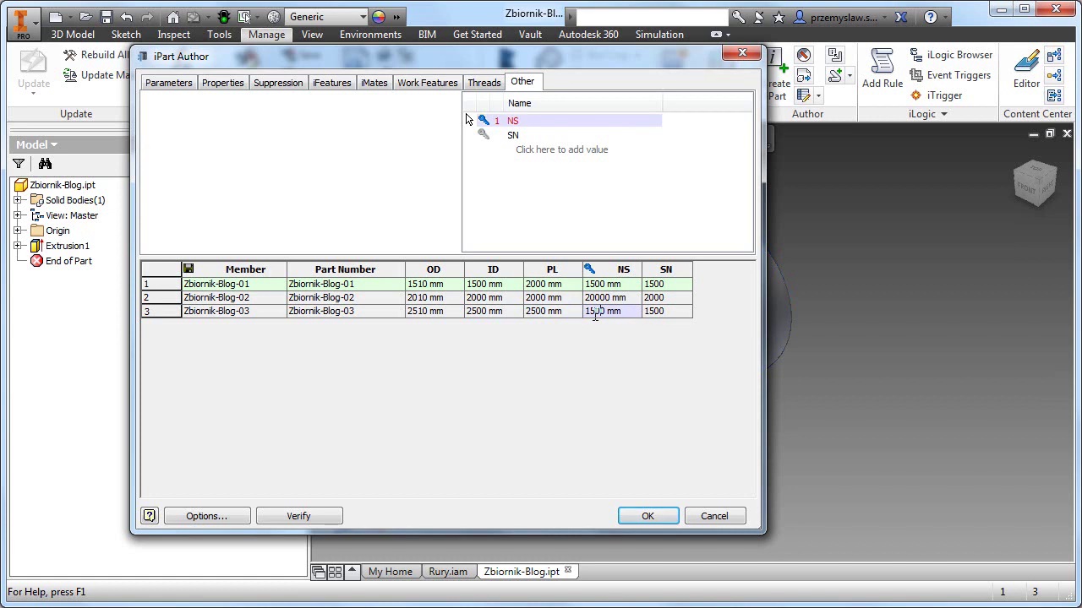
pyautogui.click(536, 302)
pyautogui.write('0')
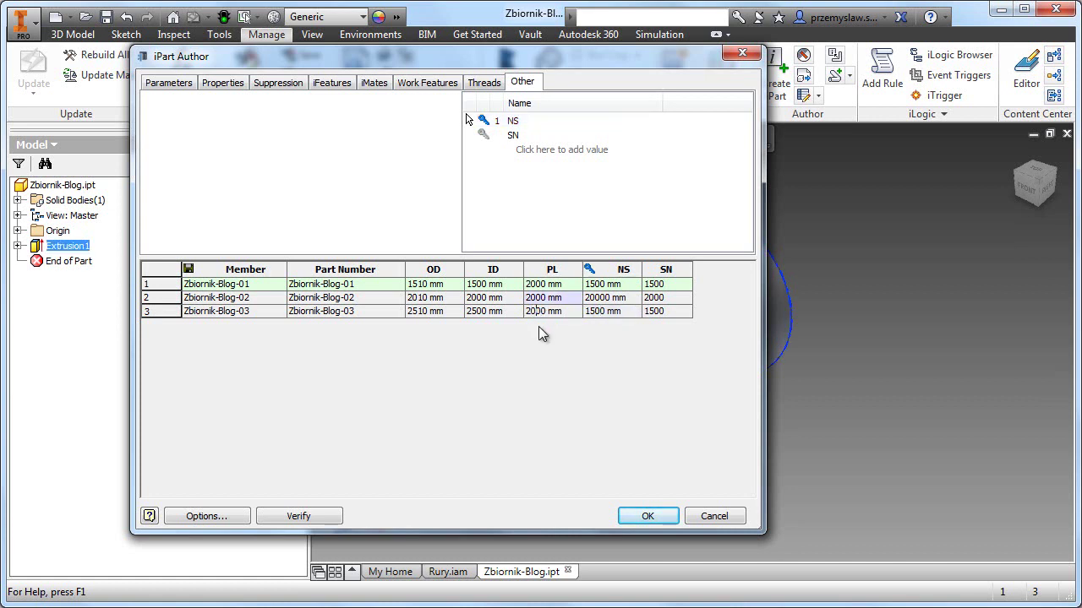
# Set the third member's NS value to 2500 mm and SN value to 2500, and accept the iPart table.
pyautogui.click(587, 313)
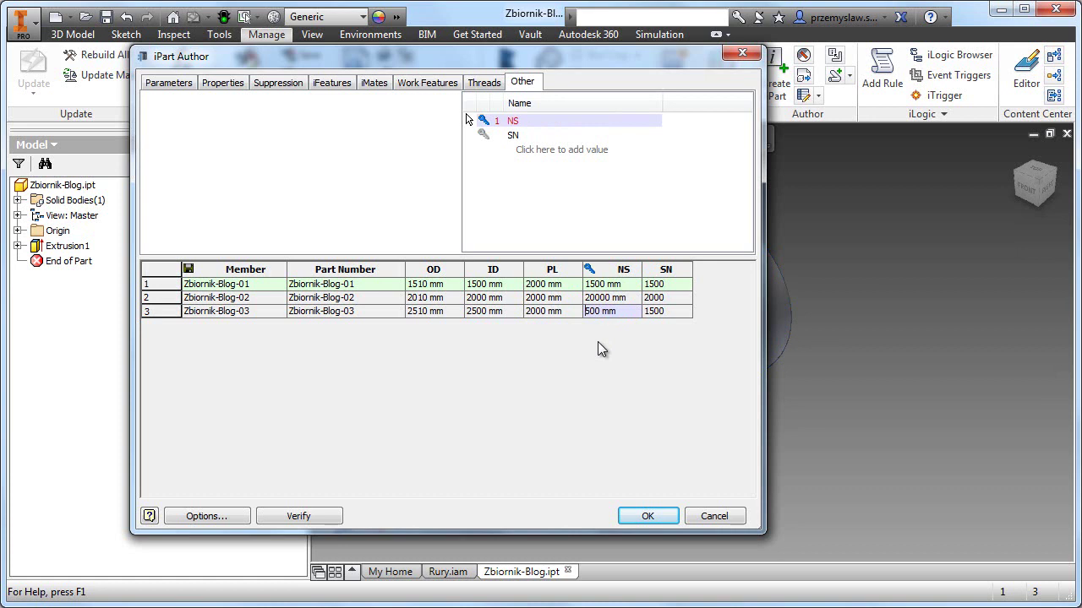
pyautogui.click(650, 312)
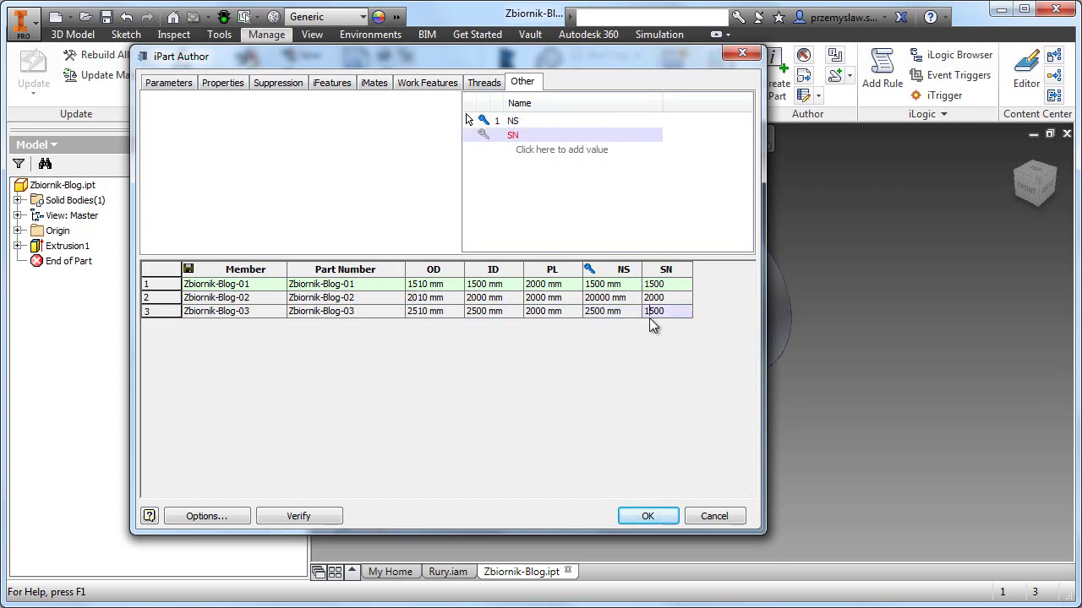
pyautogui.press('BackSpace')
pyautogui.write('2')
pyautogui.click(644, 516)
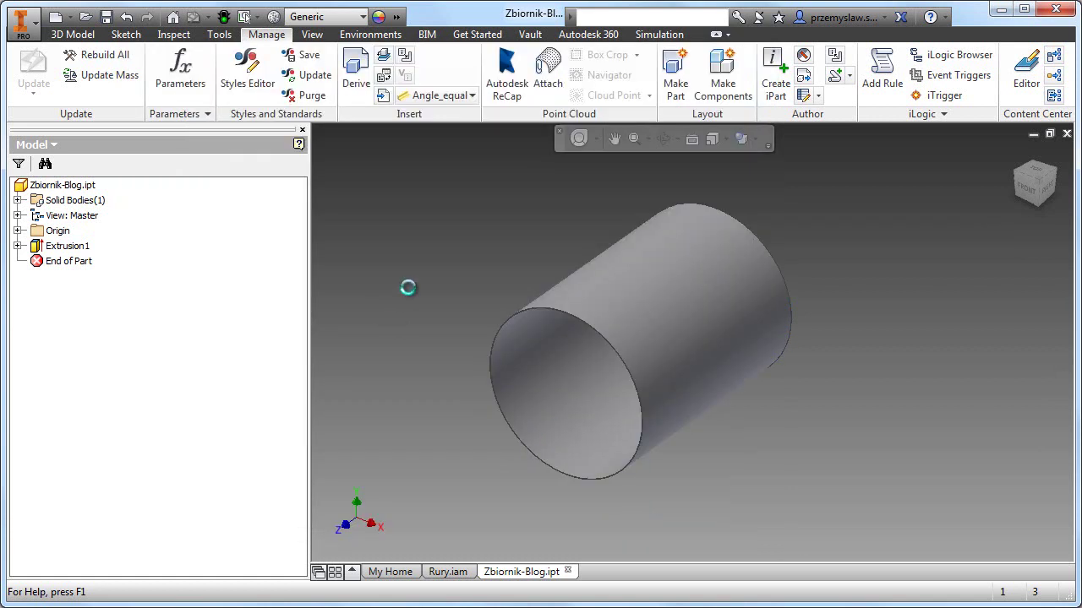
# Check the iPart geometry by activating the NS 20000 mm and 2500 mm members in turn, and reactivate the 1500 mm member.
pyautogui.click(17, 201)
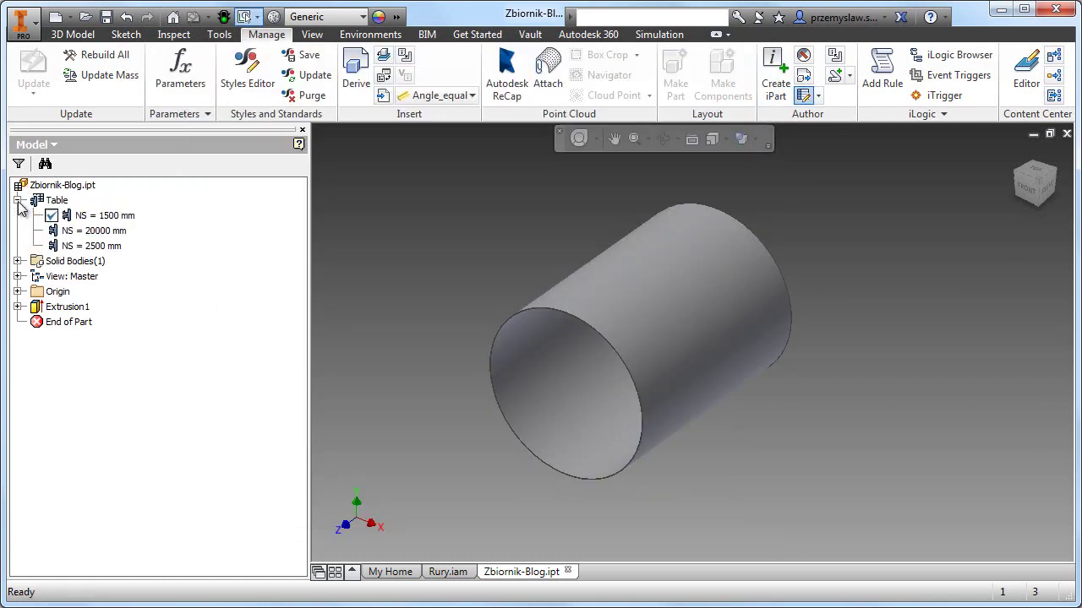
pyautogui.doubleClick(85, 231)
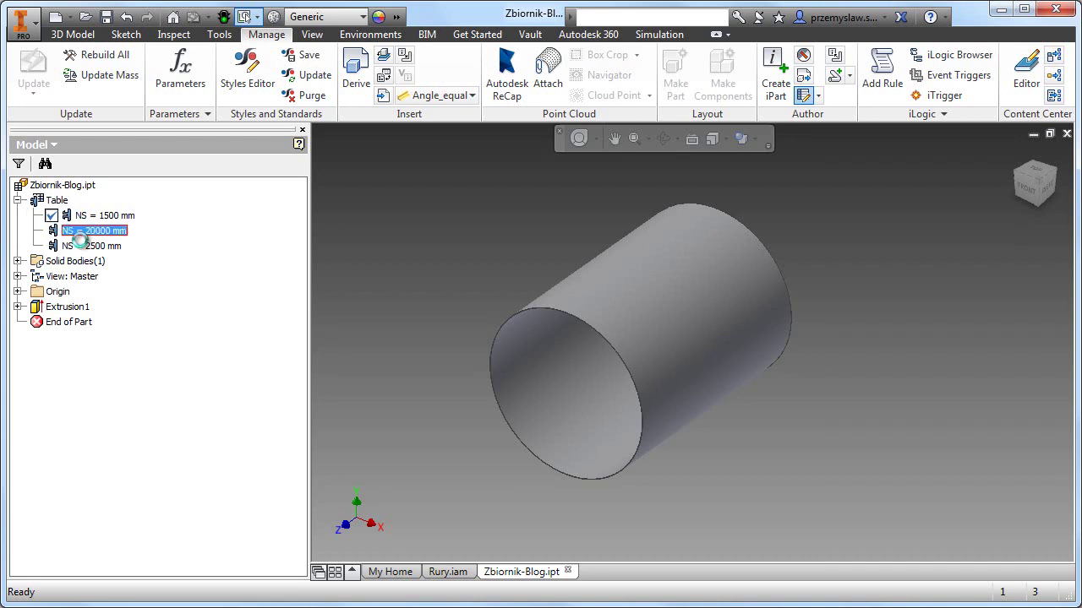
pyautogui.doubleClick(85, 246)
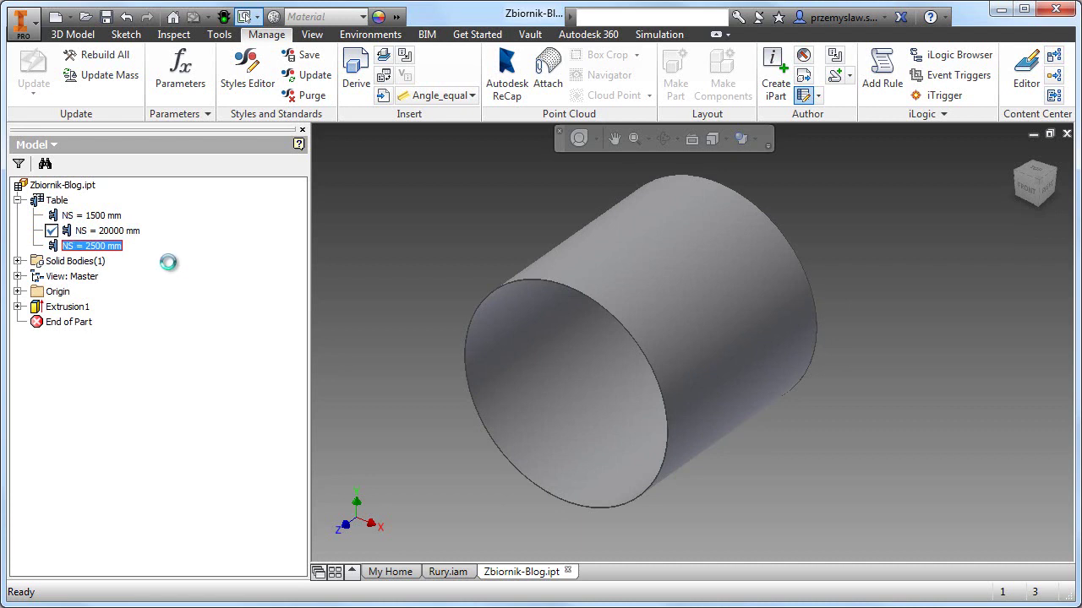
pyautogui.click(88, 218)
pyautogui.doubleClick(54, 217)
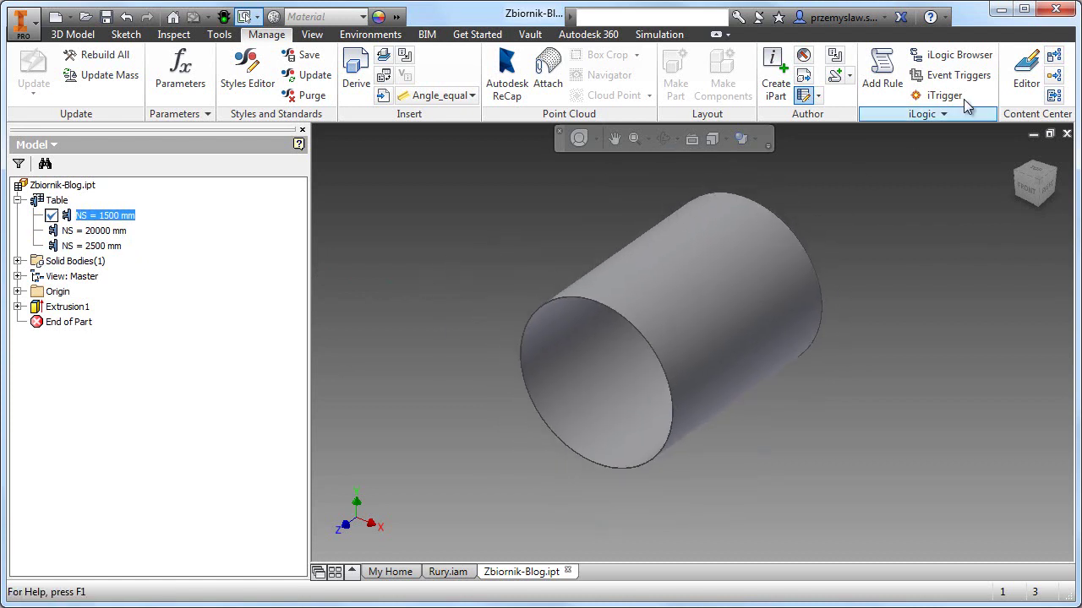
# Start Tube & Pipe Authoring, setting the part type to Tubes and the end treatment of connection 1 to Welded.
pyautogui.click(837, 76)
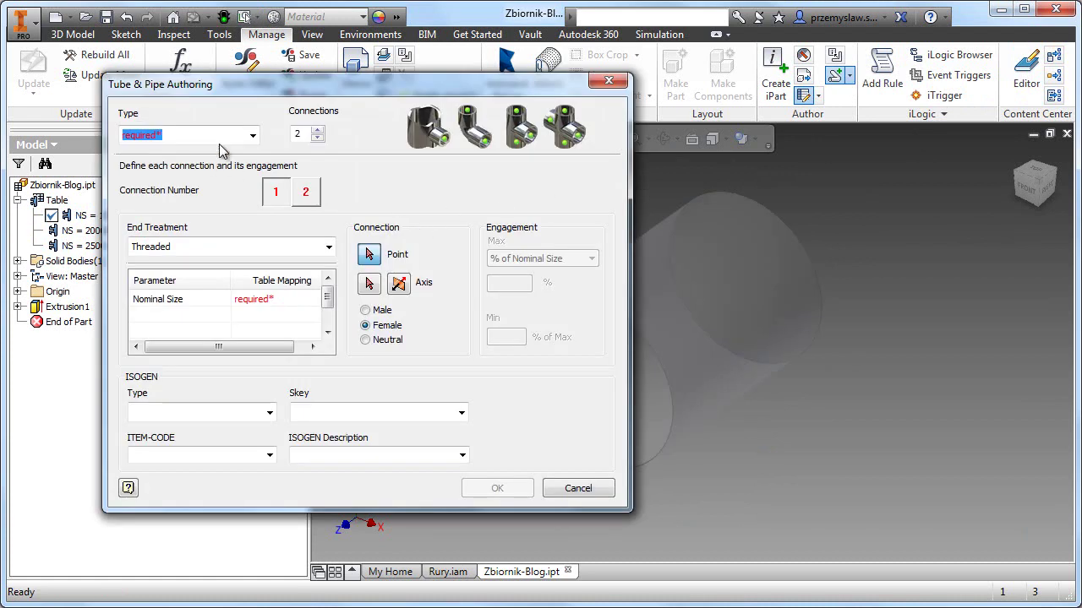
pyautogui.moveTo(267, 88); pyautogui.dragTo(248, 89)
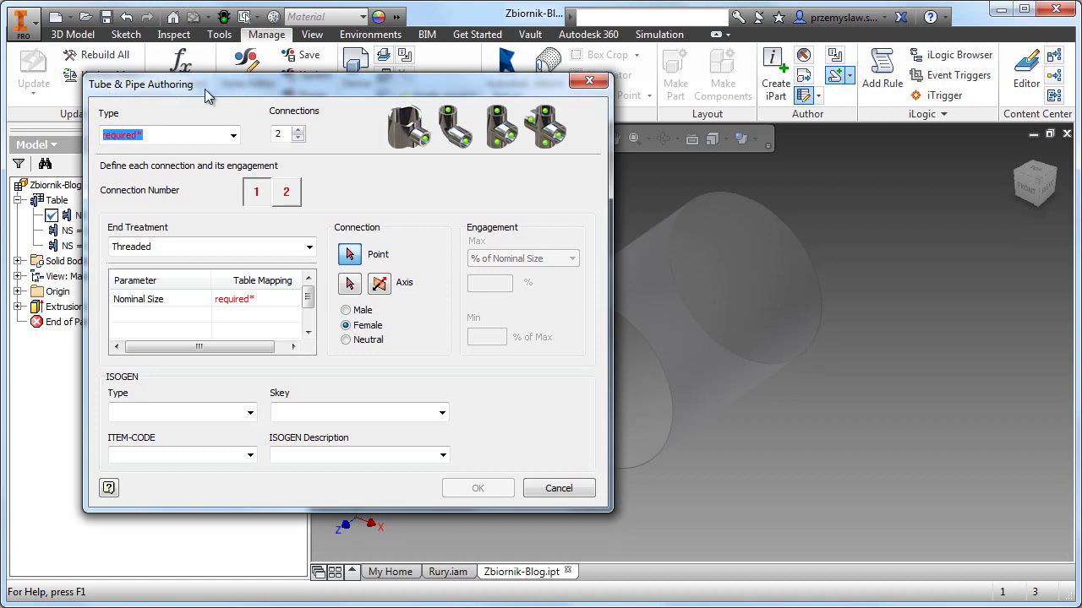
pyautogui.click(233, 135)
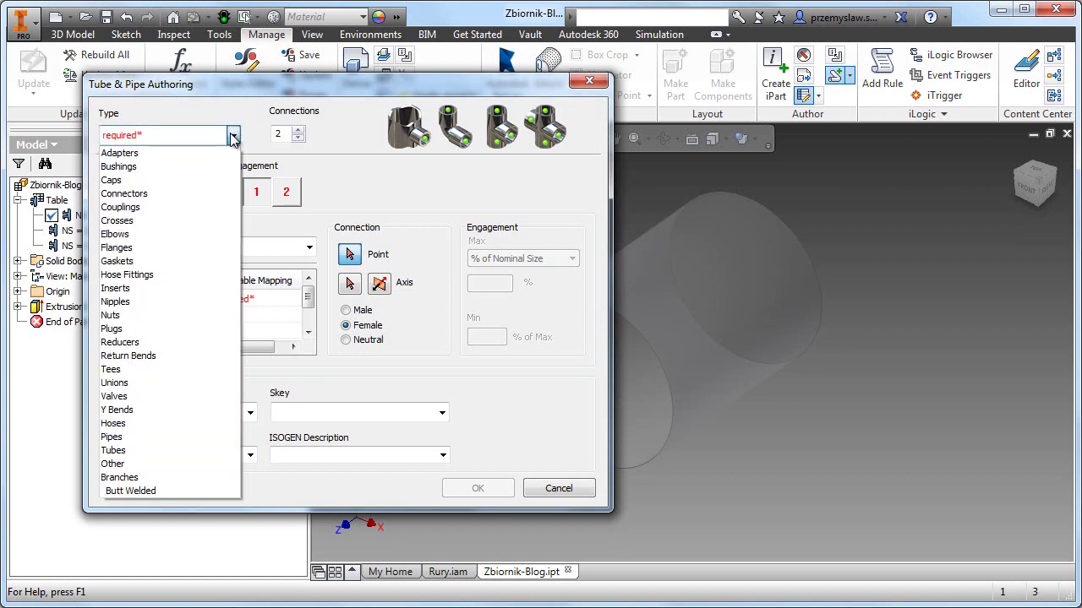
pyautogui.click(149, 449)
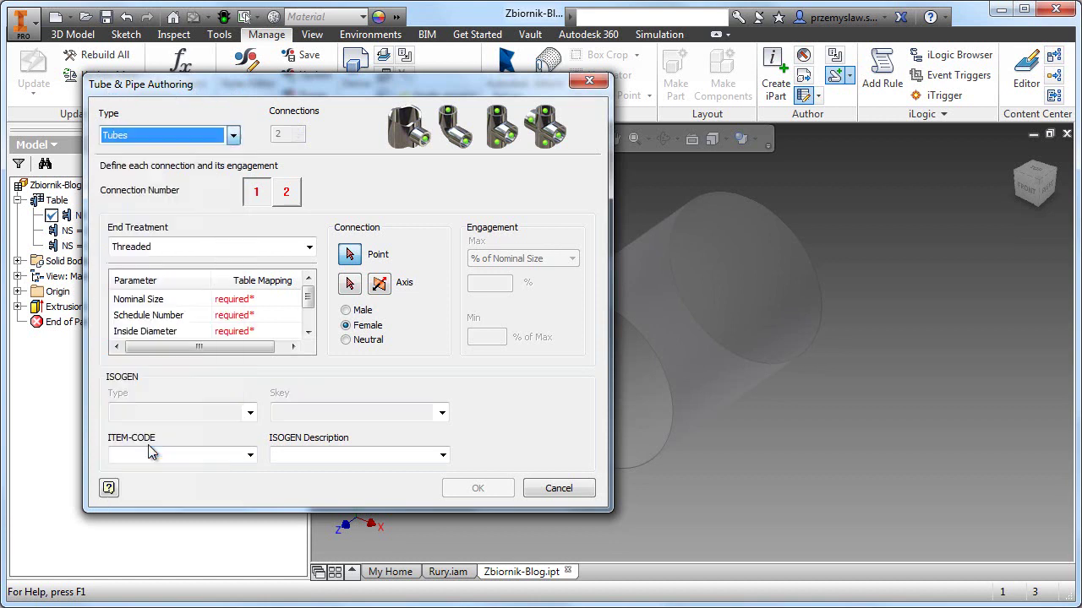
pyautogui.click(195, 247)
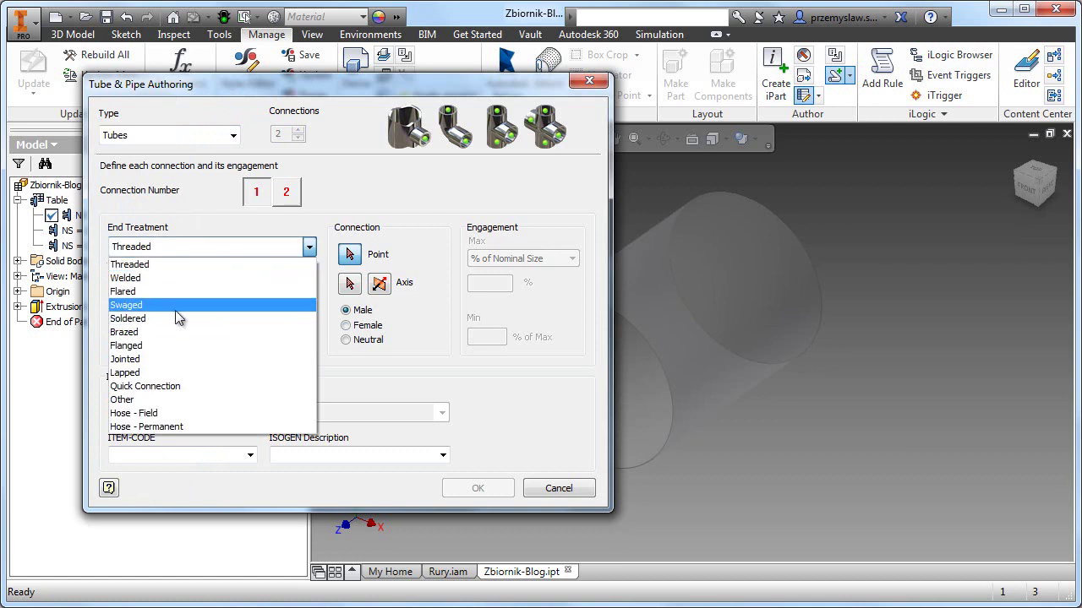
pyautogui.click(175, 277)
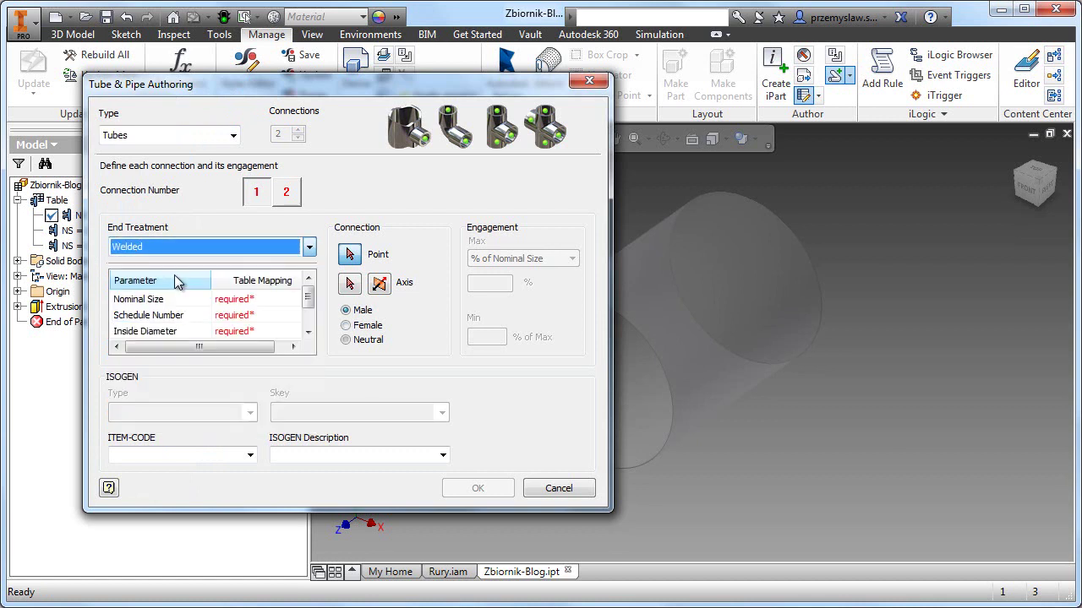
# Map Nominal Size to NS, Schedule Number to SN and Inside Diameter to ID in the authoring parameters.
pyautogui.click(255, 299)
pyautogui.click(229, 344)
pyautogui.click(241, 316)
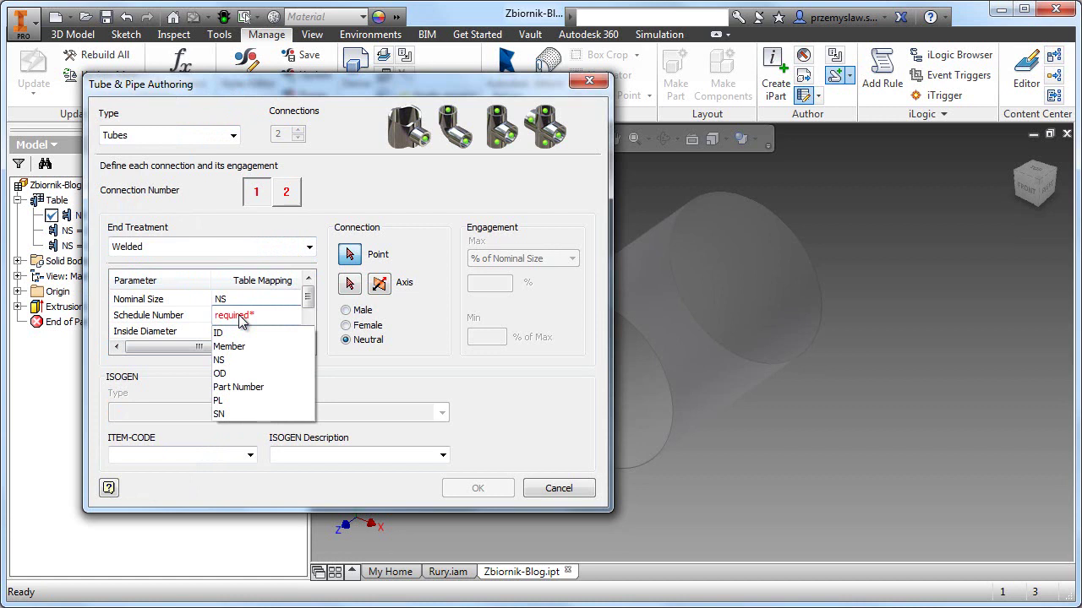
pyautogui.click(237, 413)
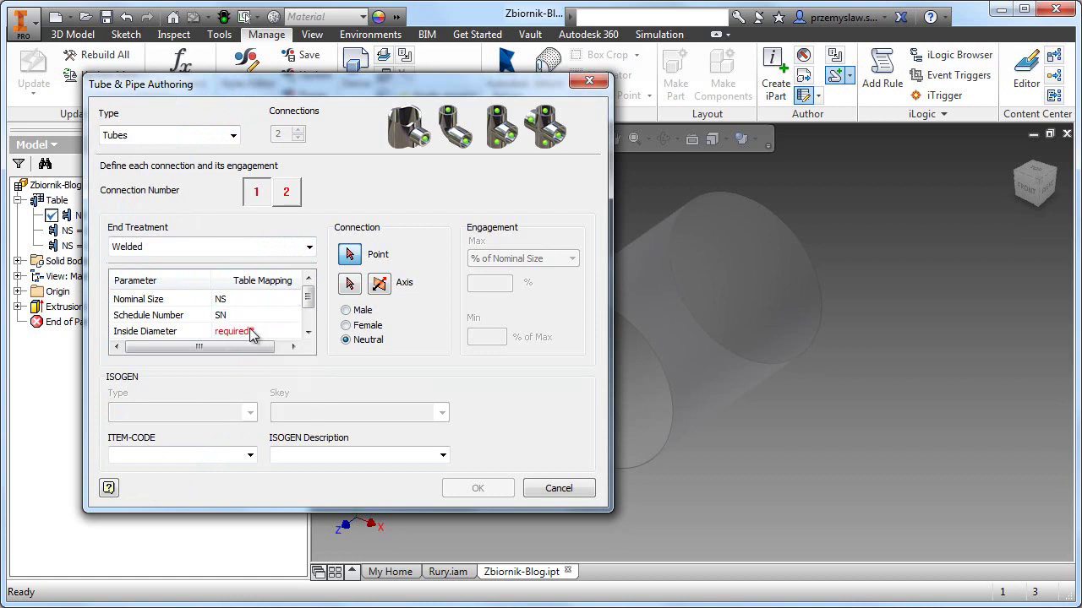
pyautogui.click(243, 332)
pyautogui.click(241, 350)
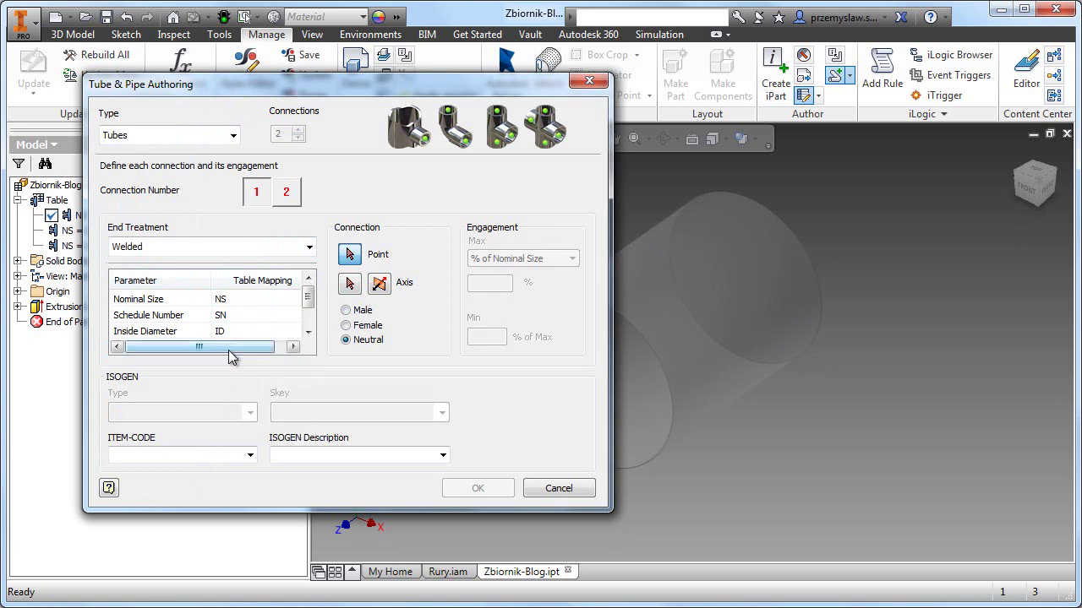
# Map Outside Diameter to OD and Pipe Length to PL in the authoring parameters.
pyautogui.click(308, 336)
pyautogui.click(308, 337)
pyautogui.click(257, 317)
pyautogui.click(257, 318)
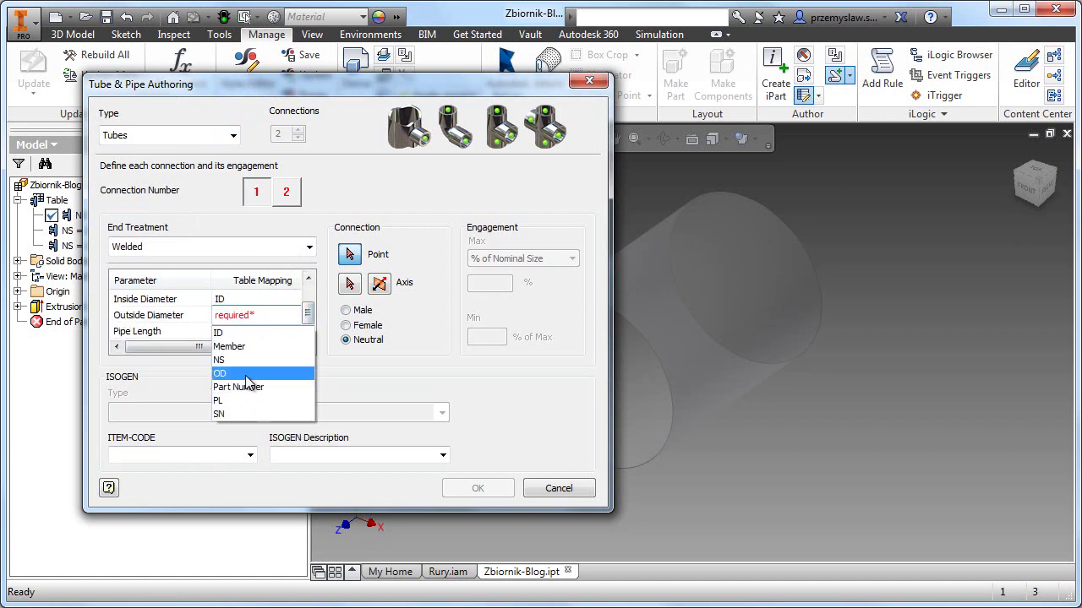
pyautogui.click(246, 369)
pyautogui.click(253, 333)
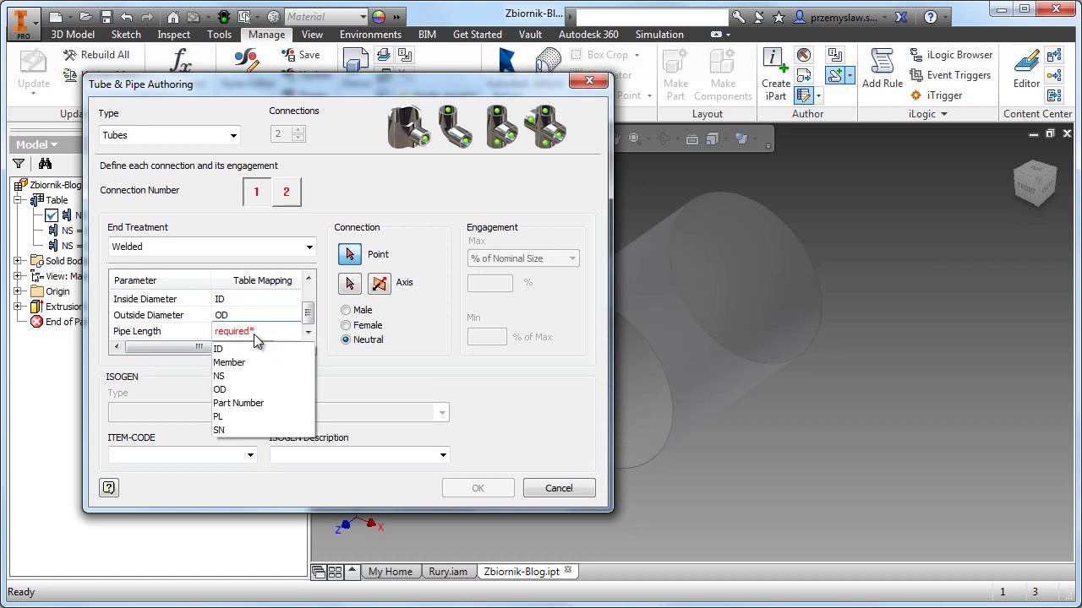
pyautogui.click(244, 412)
# Define connection 1's point and axis from the circular edge at the pipe's near end, with the axis pointing outward.
pyautogui.moveTo(666, 314); pyautogui.dragTo(772, 285, button='middle')
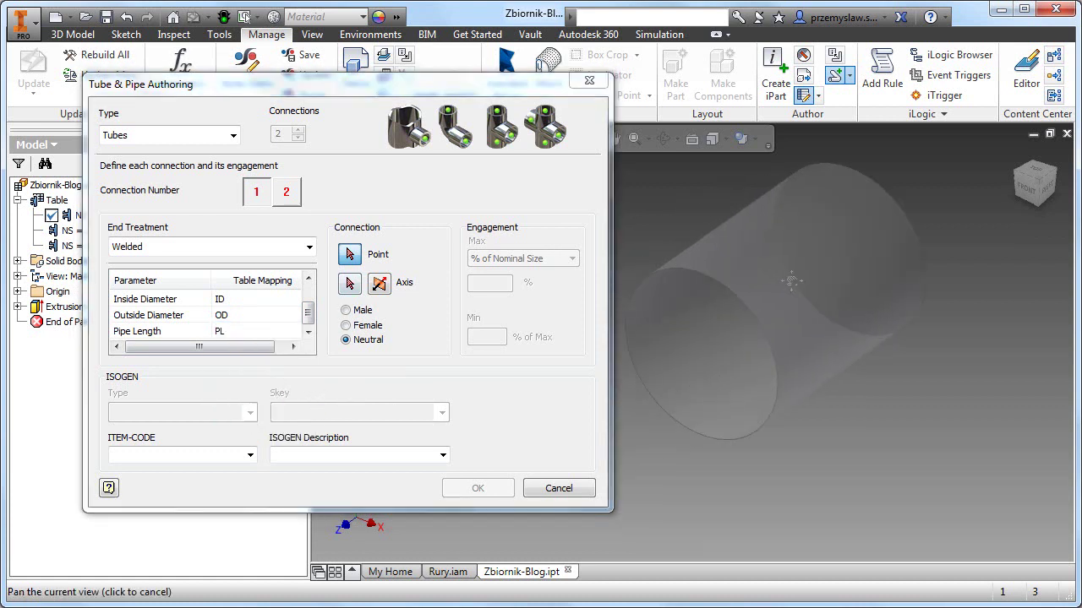
pyautogui.scroll(-3, 668, 273)
pyautogui.click(676, 272)
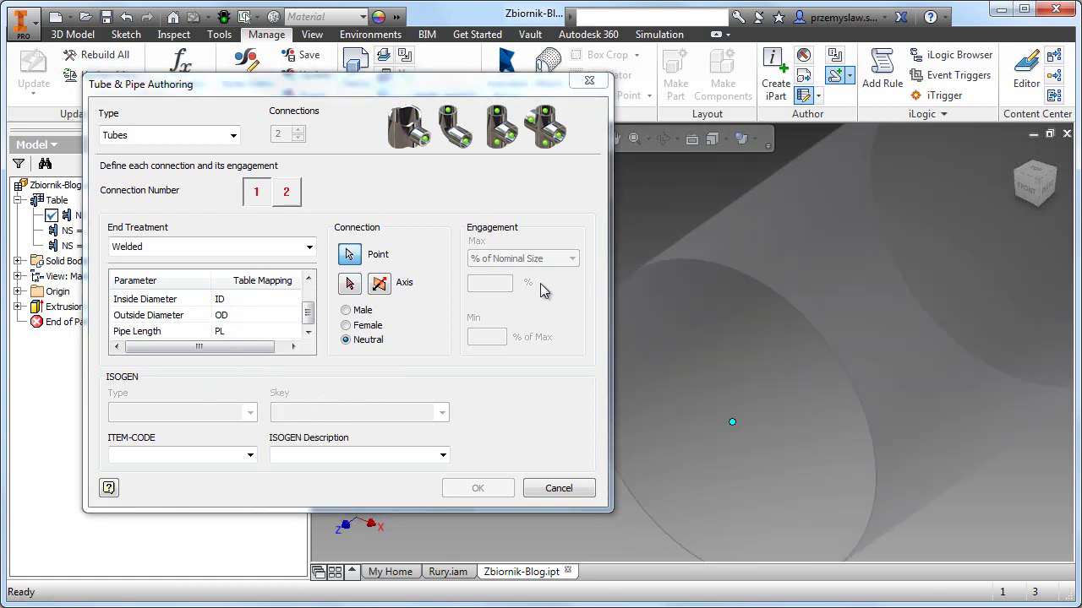
pyautogui.click(352, 283)
pyautogui.click(648, 268)
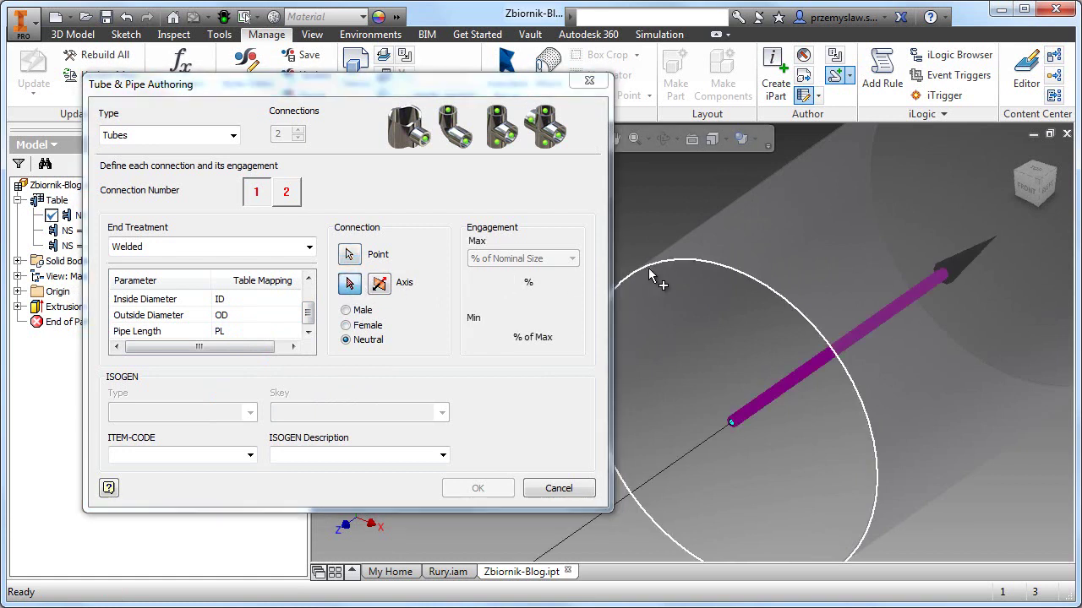
pyautogui.scroll(3, 675, 303)
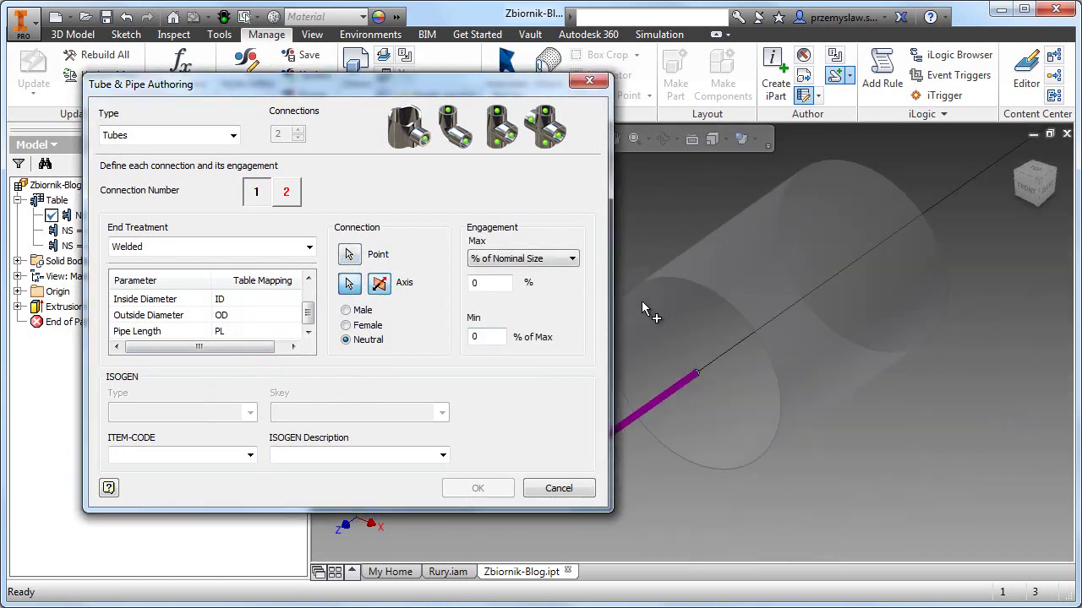
# Define connection 2's point and outward axis from the circular edge at the pipe's opposite end, and complete the authoring.
pyautogui.click(285, 194)
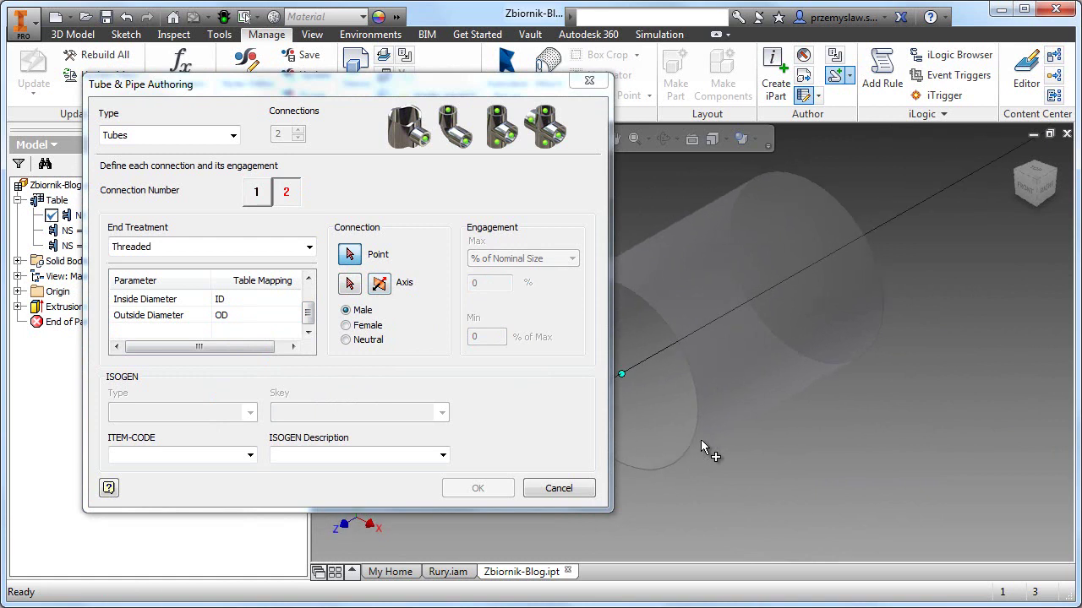
pyautogui.scroll(-3, 700, 439)
pyautogui.keyDown('shift'); pyautogui.moveTo(689, 458); pyautogui.dragTo(634, 355, button='middle'); pyautogui.keyUp('shift')
pyautogui.scroll(-3, 646, 321)
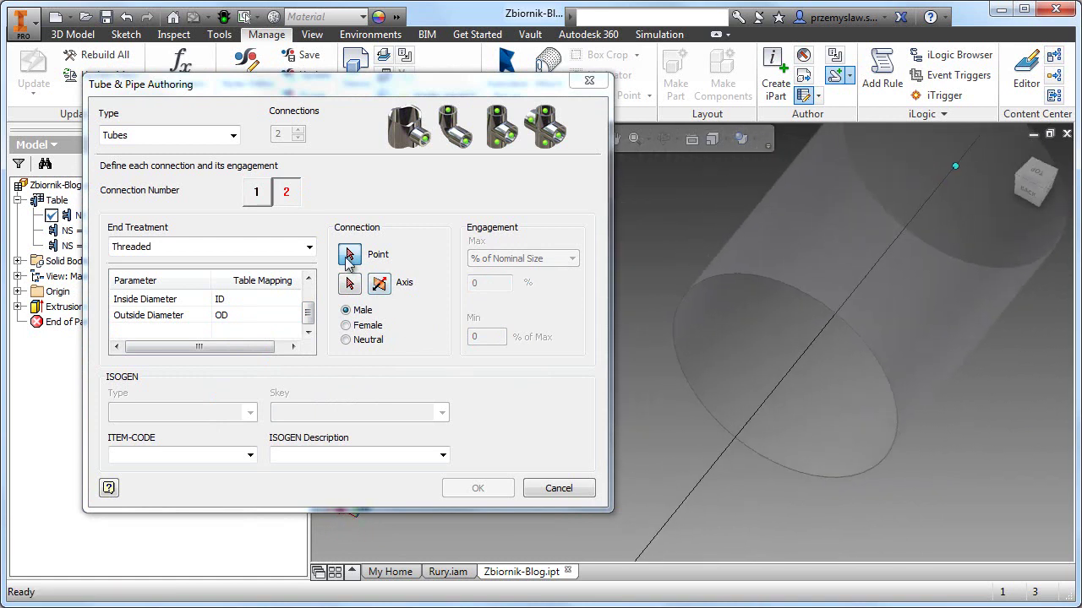
pyautogui.click(750, 467)
pyautogui.click(350, 284)
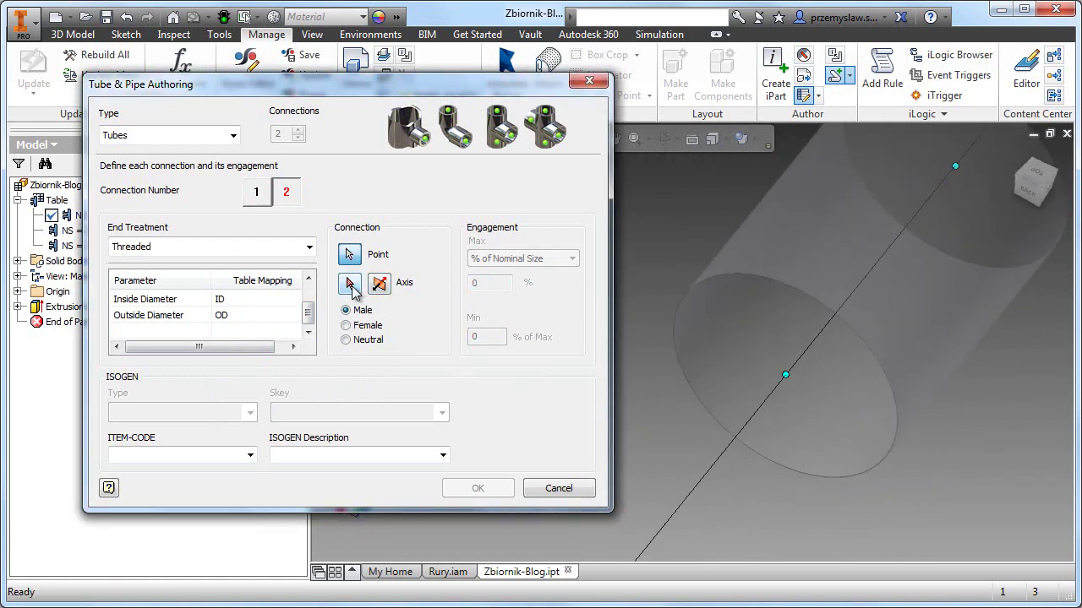
pyautogui.click(701, 284)
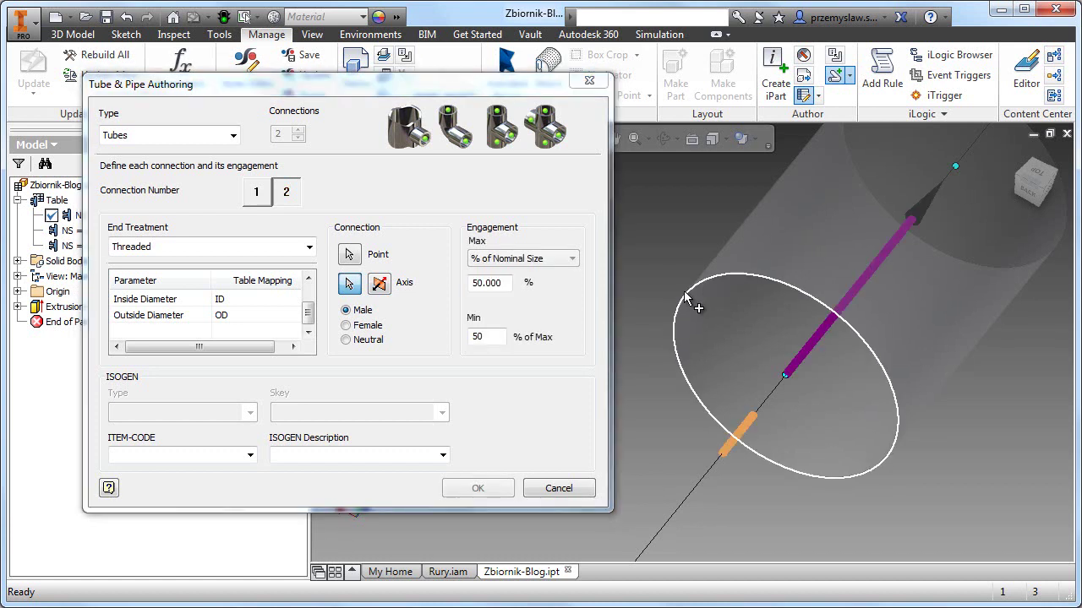
pyautogui.click(380, 286)
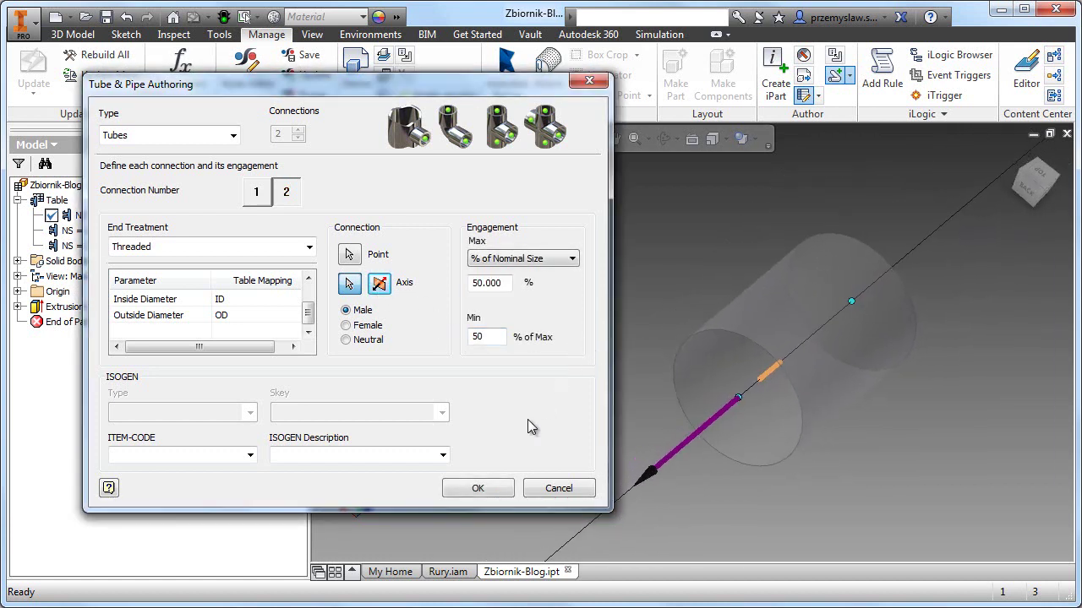
pyautogui.click(484, 492)
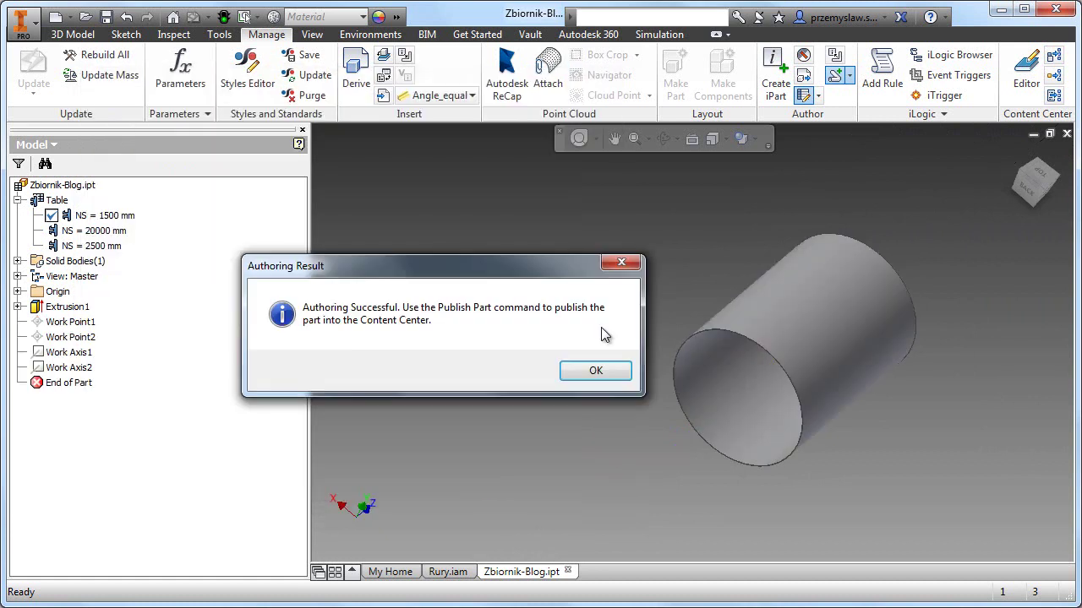
# Publish the authored part to the Autodesk Custom library in English, with NS as key column and Zbiornik-Blog as family name.
pyautogui.click(574, 369)
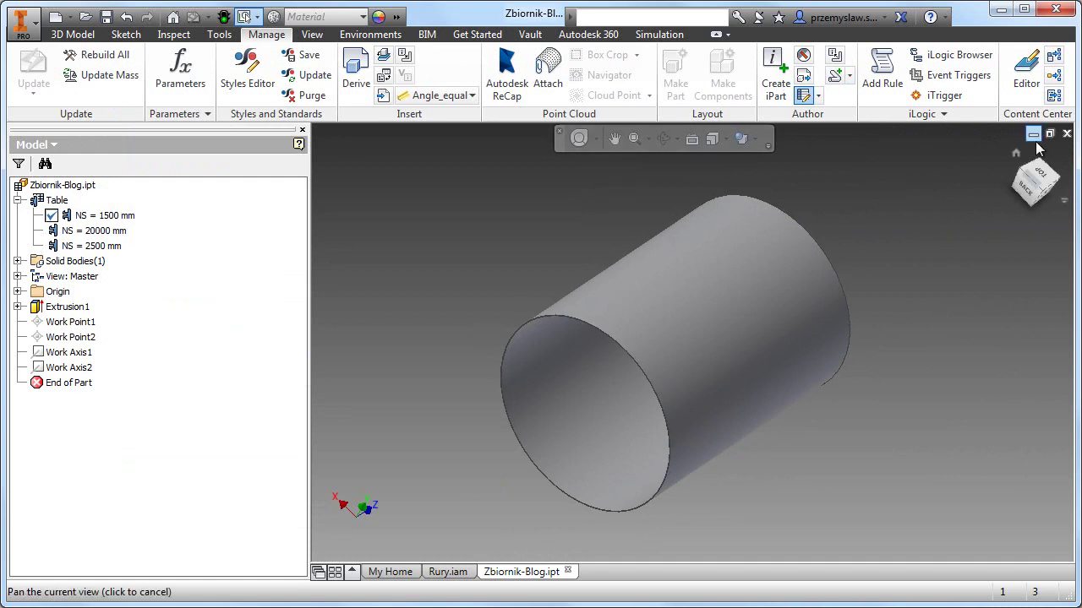
pyautogui.click(1054, 77)
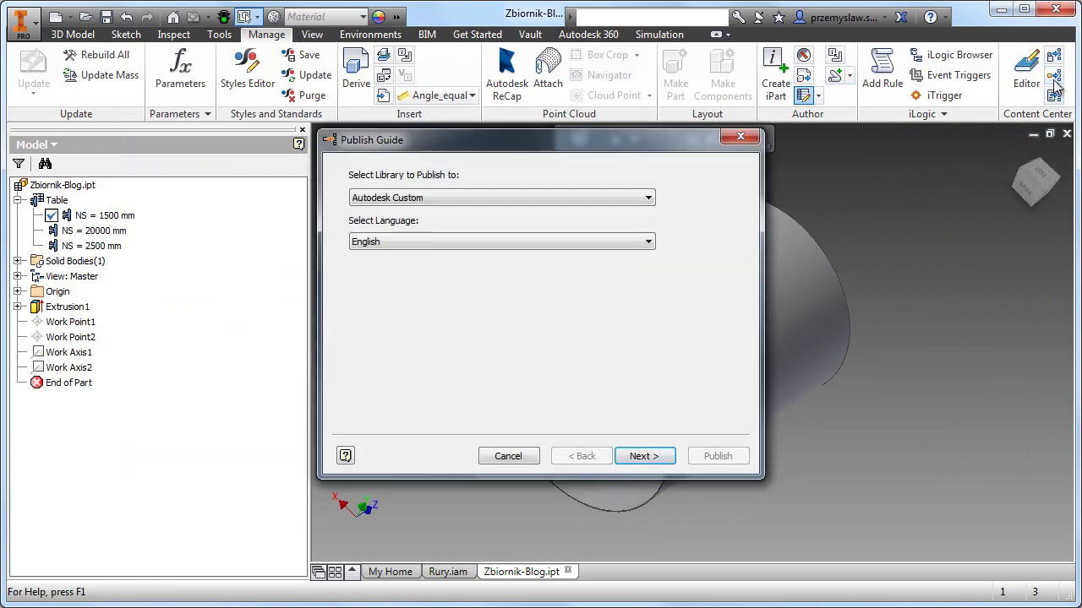
pyautogui.click(645, 457)
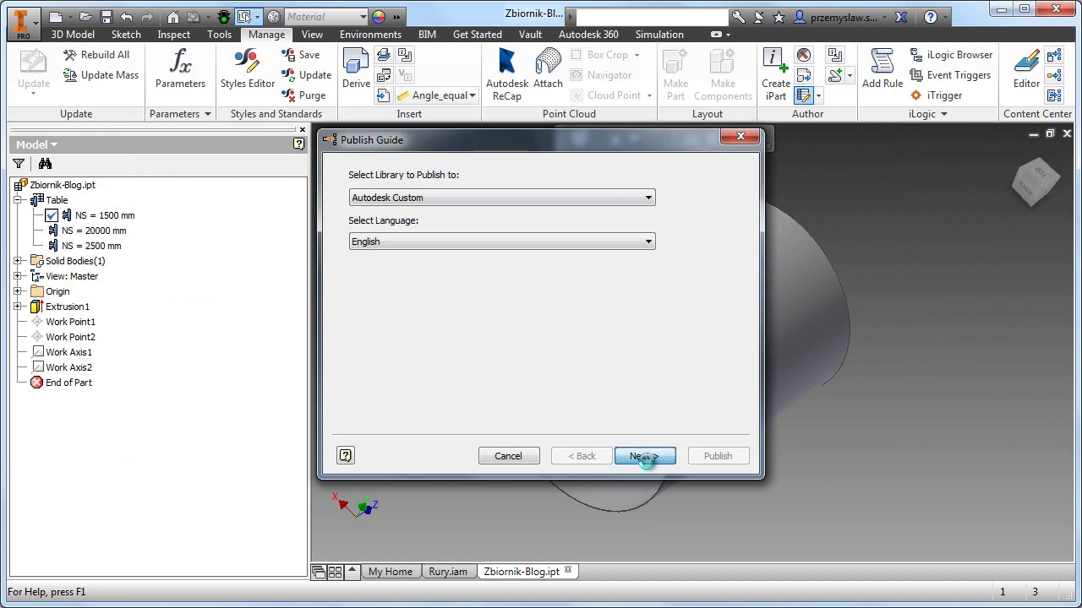
pyautogui.click(645, 456)
pyautogui.click(647, 456)
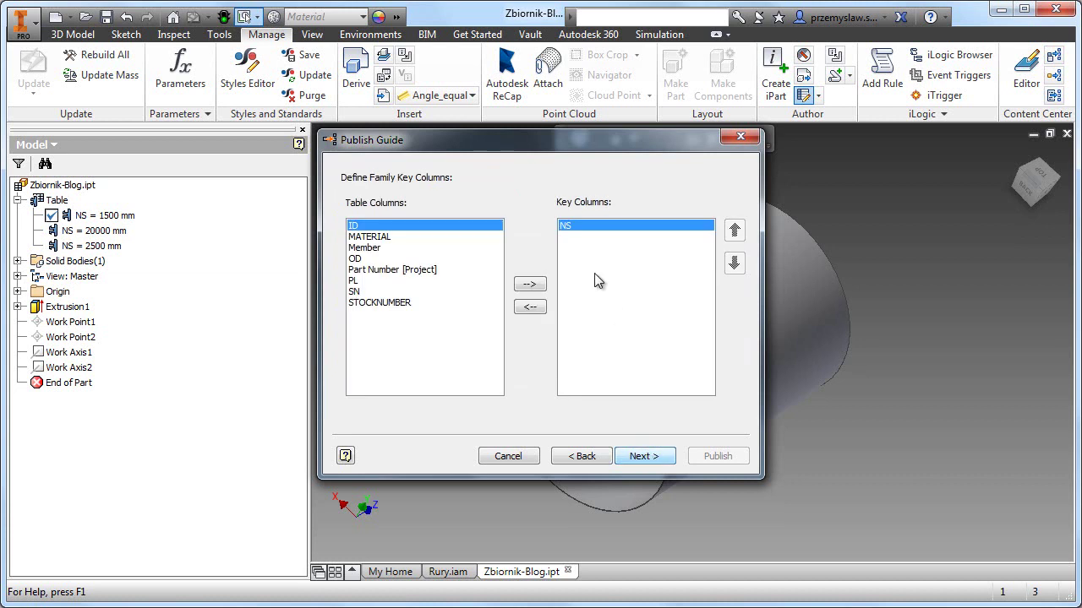
pyautogui.click(633, 458)
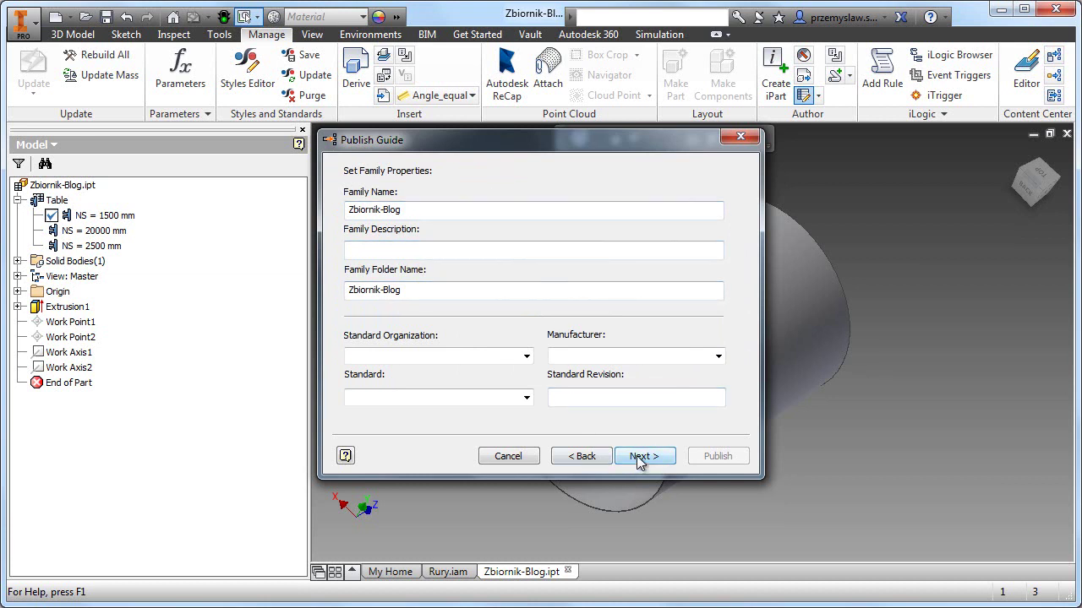
pyautogui.click(640, 458)
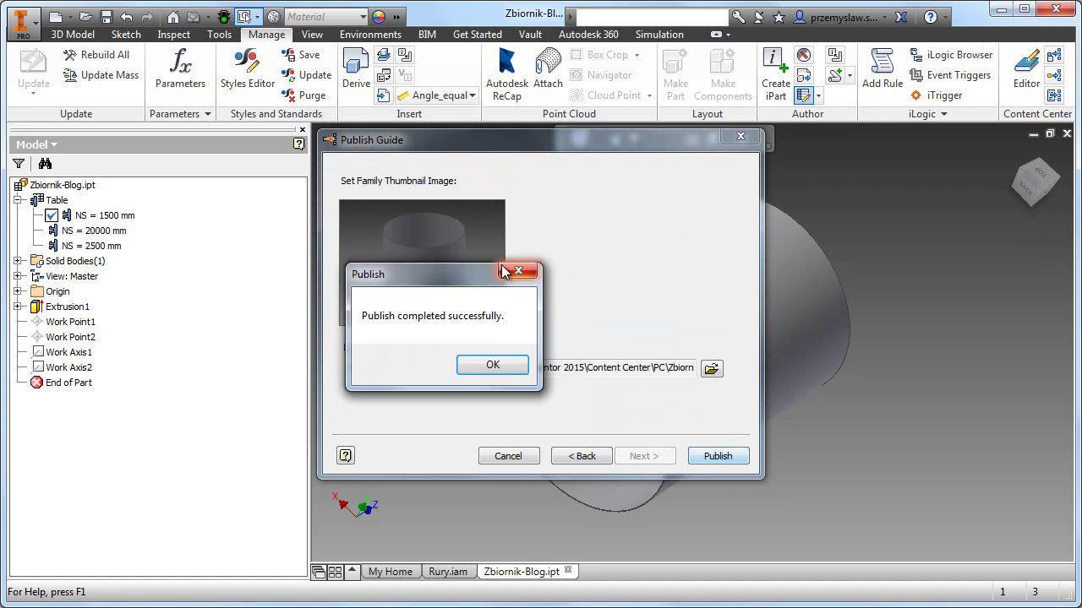
pyautogui.click(490, 365)
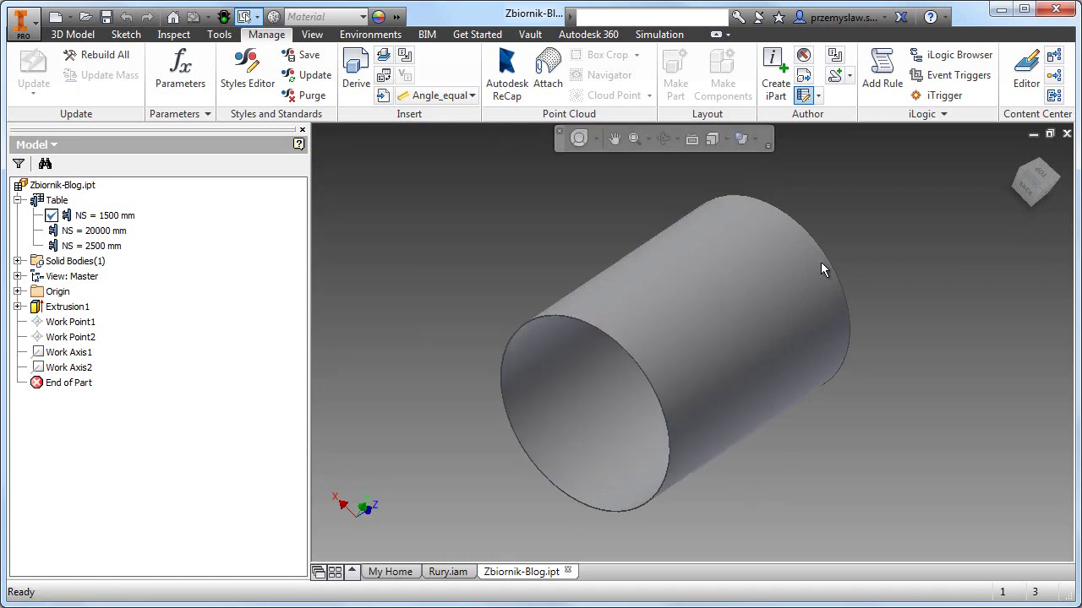
# Activate Tube & Pipe Runs 01 in Rury.iam for editing and delete its PS tubing style.
pyautogui.click(447, 572)
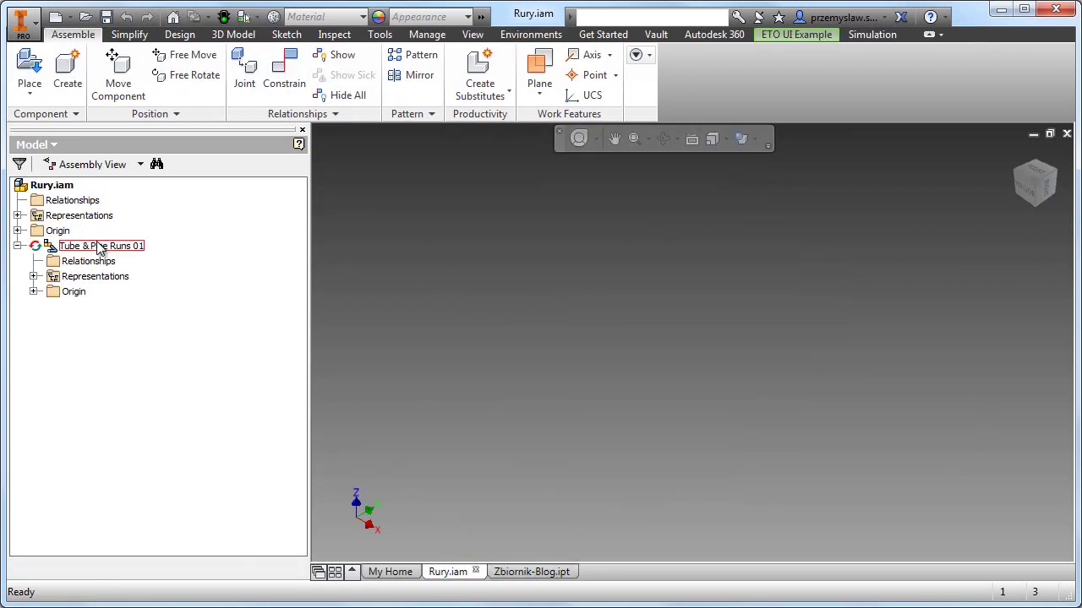
pyautogui.doubleClick(94, 246)
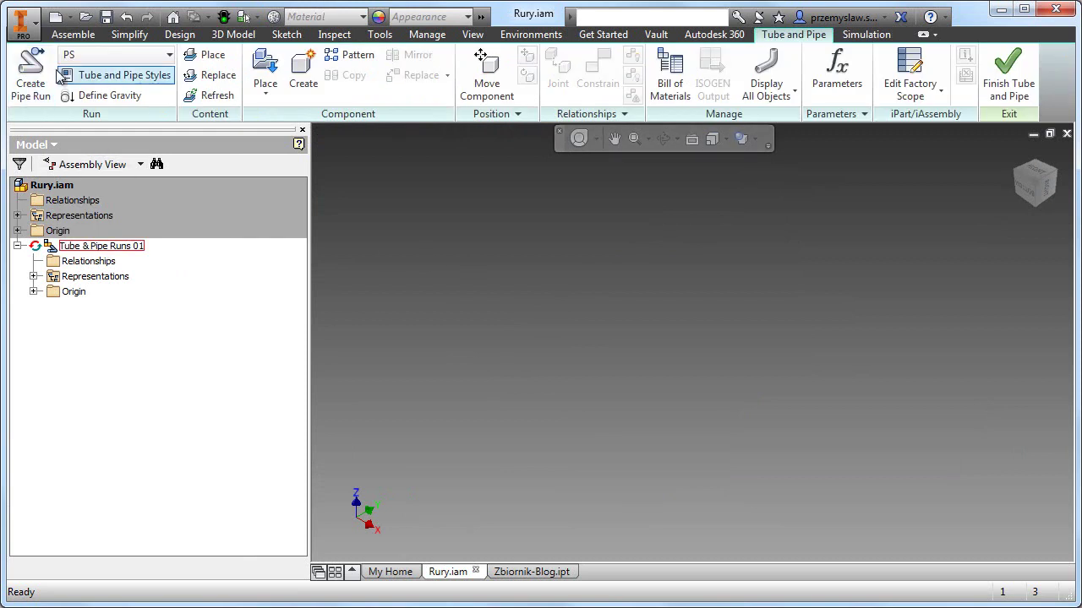
pyautogui.click(93, 79)
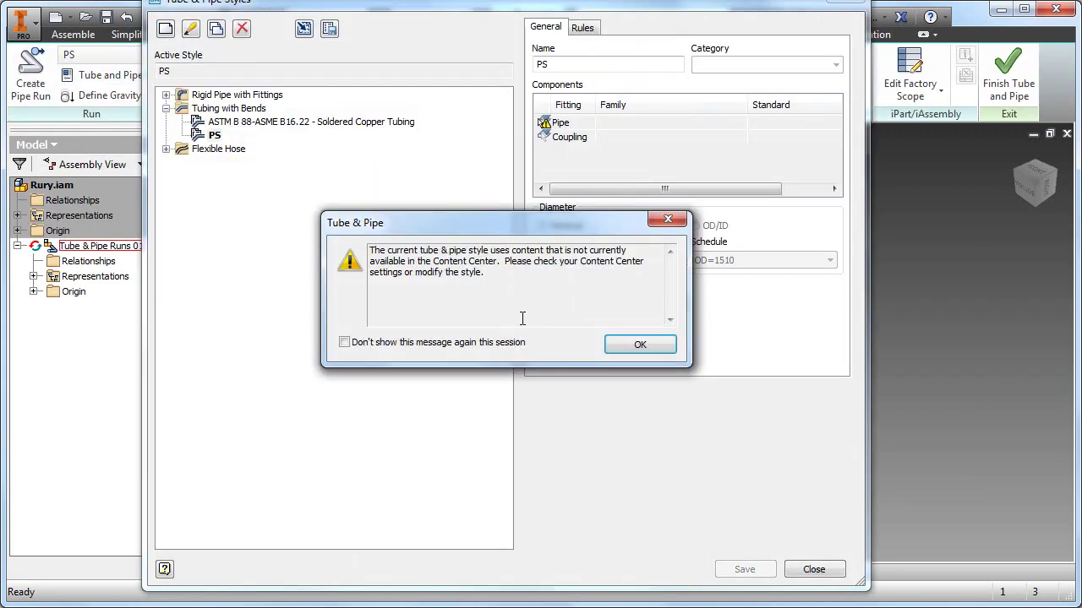
pyautogui.click(640, 346)
pyautogui.rightClick(213, 137)
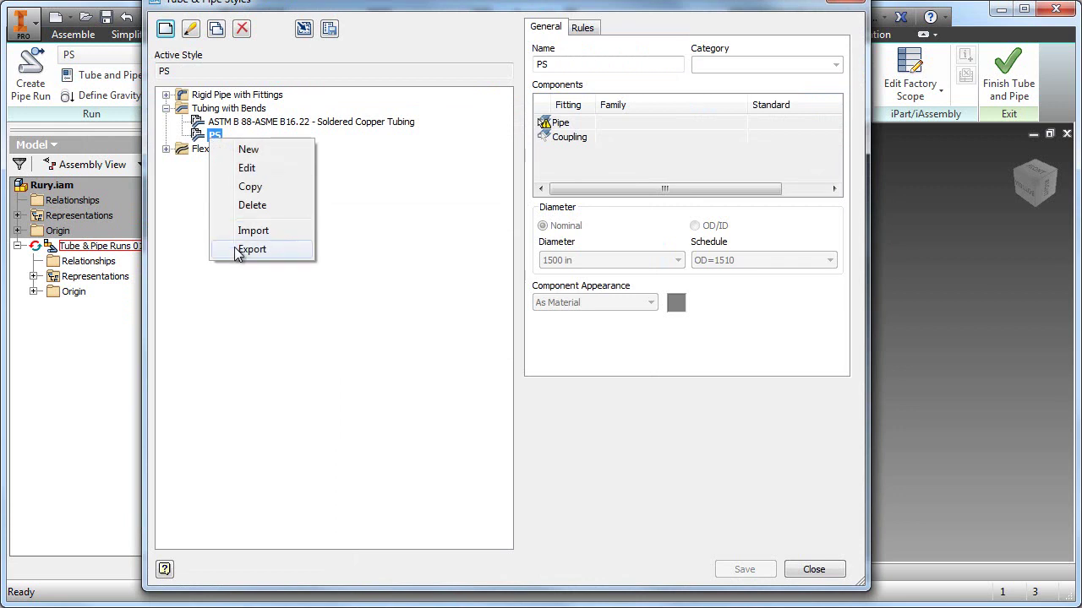
pyautogui.click(252, 204)
pyautogui.click(569, 296)
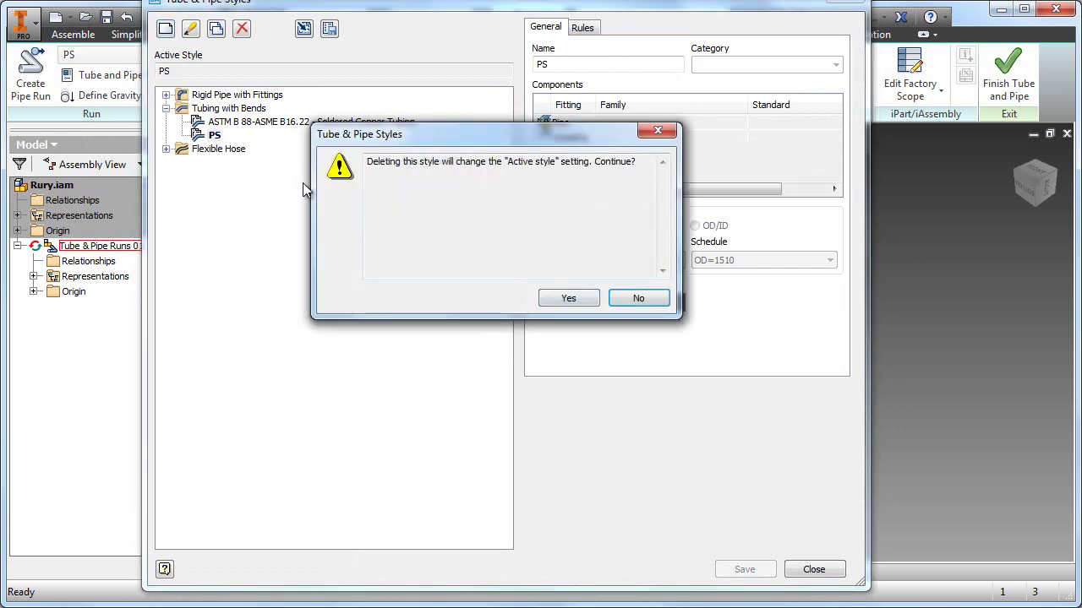
pyautogui.click(569, 298)
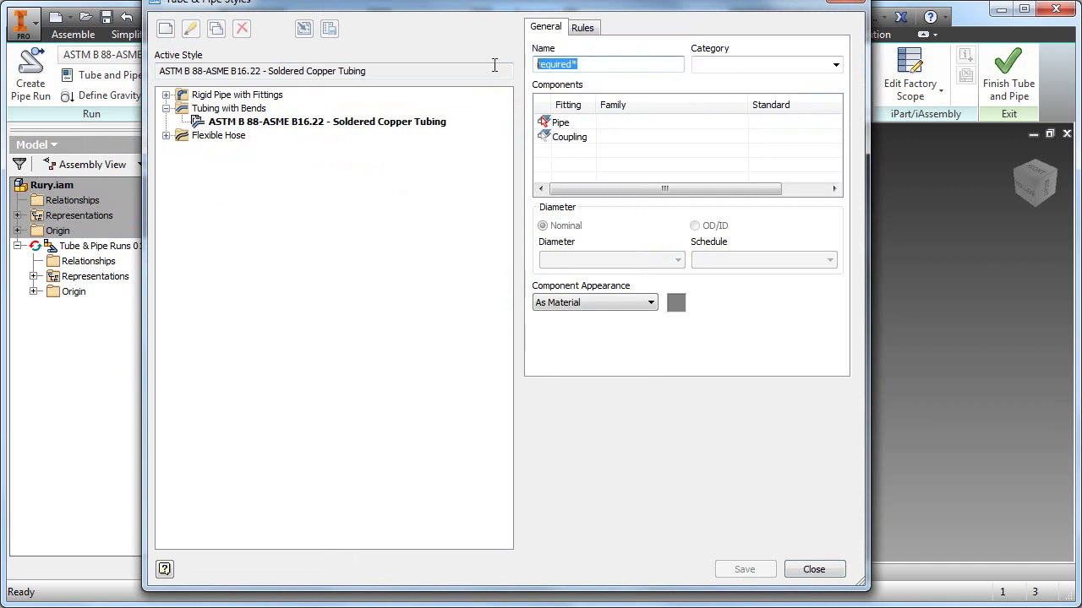
# Define a new Tubing with Bends style named Zbiornik, using the Zbiornik-Blog family as its pipe at 1500 mm nominal diameter.
pyautogui.write('Zbiornik')
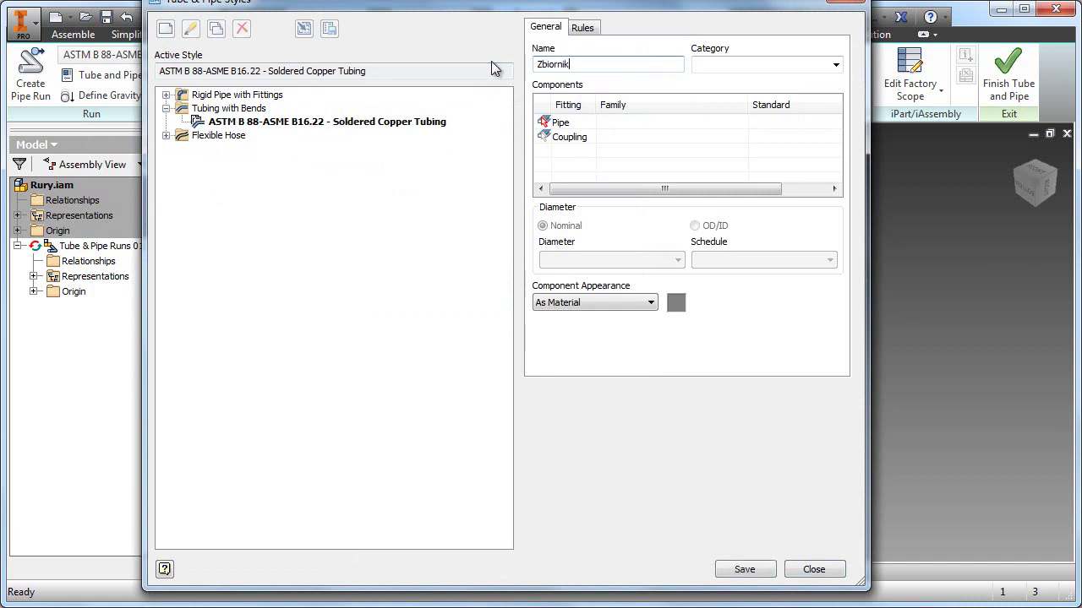
pyautogui.doubleClick(558, 122)
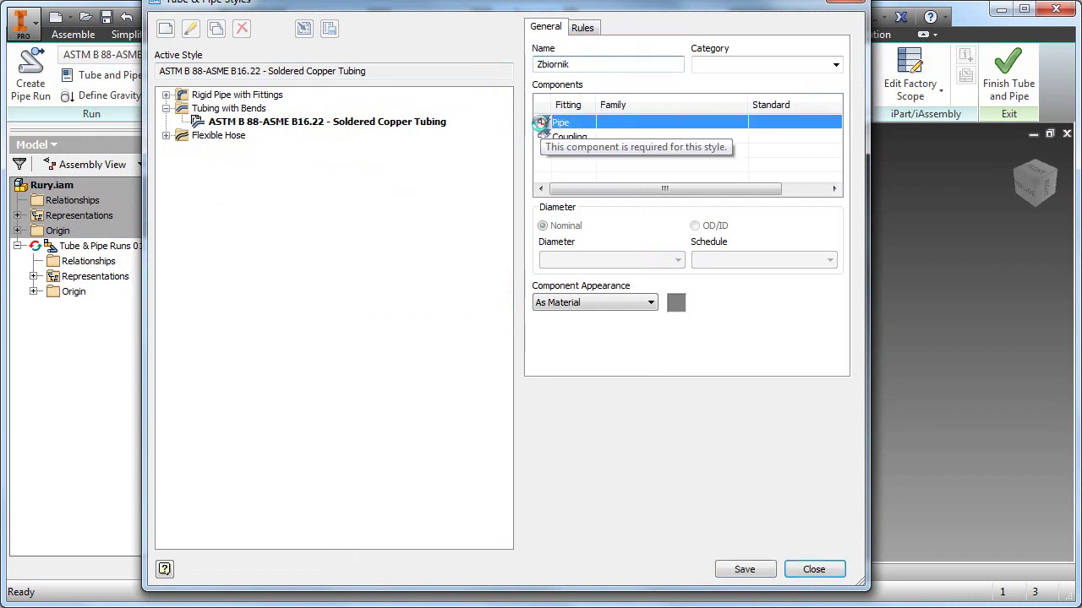
pyautogui.moveTo(601, 201); pyautogui.dragTo(602, 370)
pyautogui.click(341, 469)
pyautogui.doubleClick(334, 466)
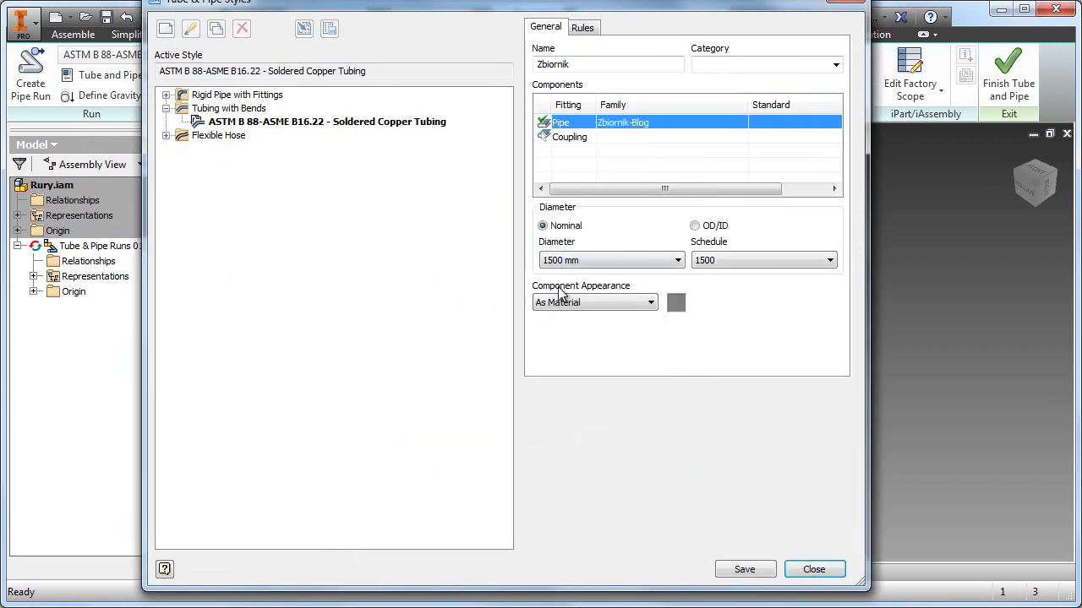
pyautogui.click(678, 260)
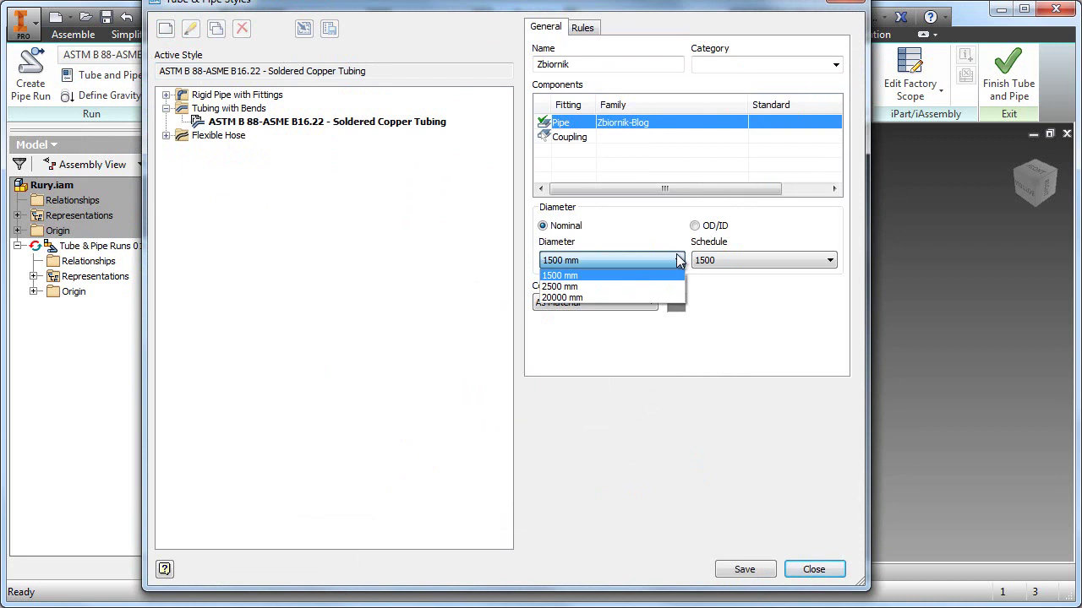
pyautogui.click(677, 260)
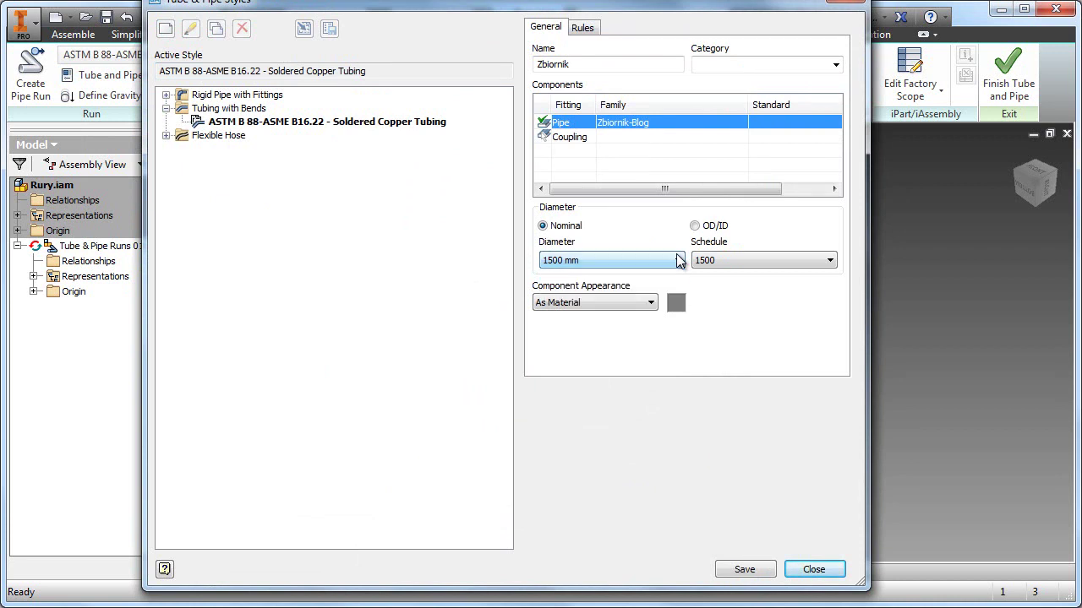
# Set the style's segment length to 10 mm minimum, 5000 mm maximum and 10 mm increment, with a default bend radius of 100 mm.
pyautogui.click(582, 27)
pyautogui.write('10')
pyautogui.click(580, 115)
pyautogui.moveTo(581, 121); pyautogui.dragTo(496, 138)
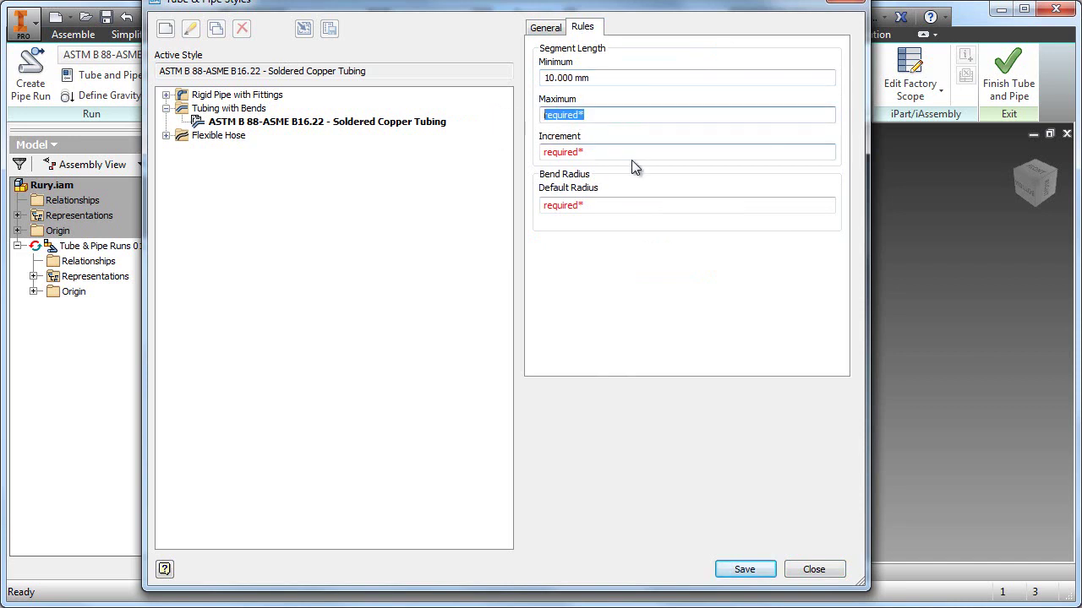
pyautogui.write('5000')
pyautogui.moveTo(624, 151); pyautogui.dragTo(520, 157)
pyautogui.write('10')
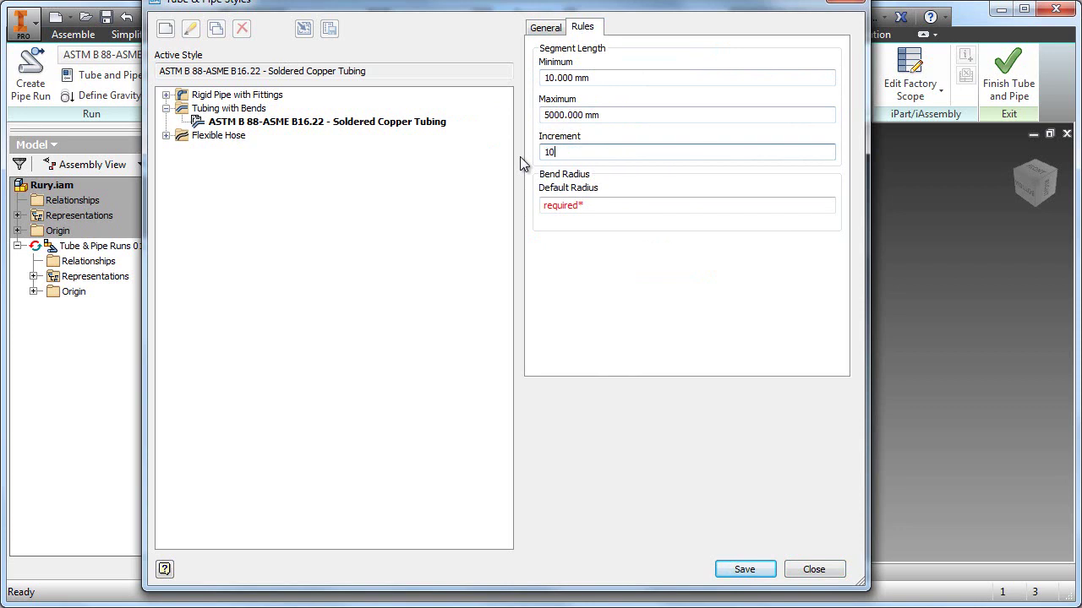
pyautogui.moveTo(568, 204); pyautogui.dragTo(529, 207)
pyautogui.write('100')
# Save the Zbiornik tubing style and make it the active style.
pyautogui.click(558, 27)
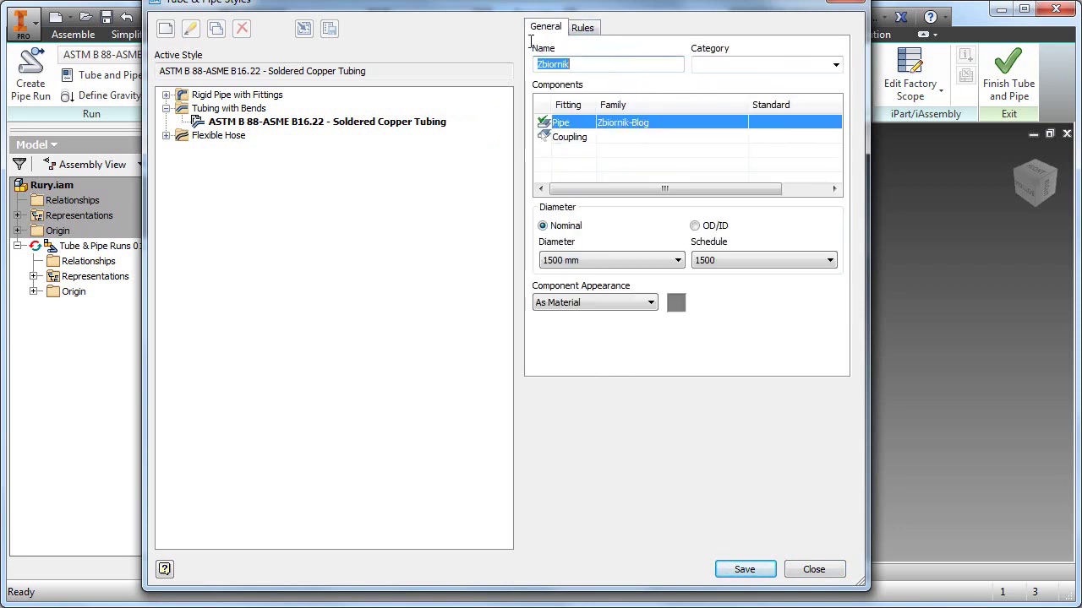
pyautogui.click(744, 571)
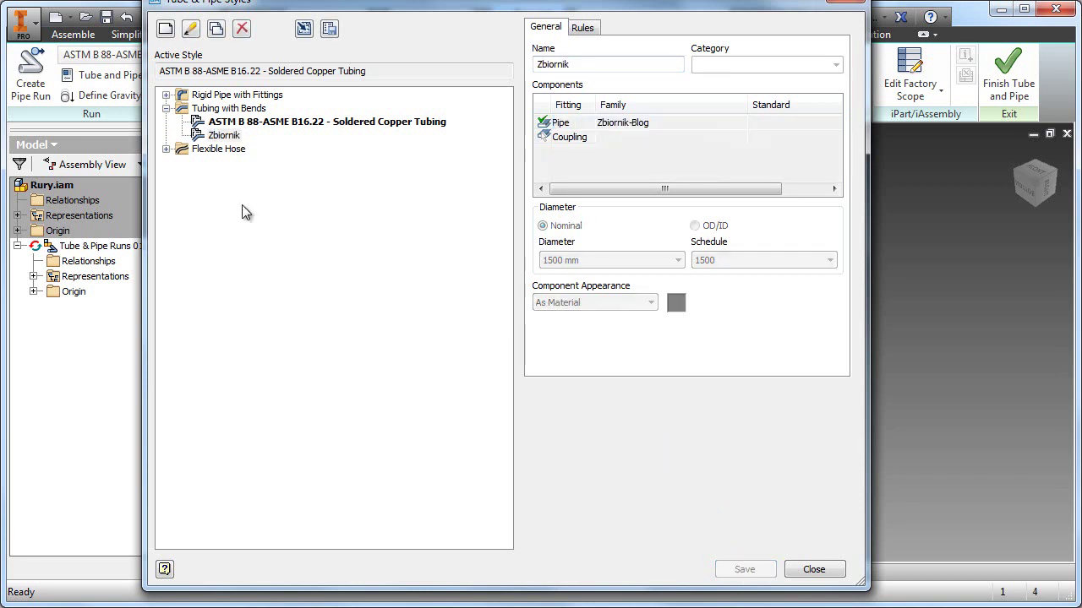
pyautogui.rightClick(232, 134)
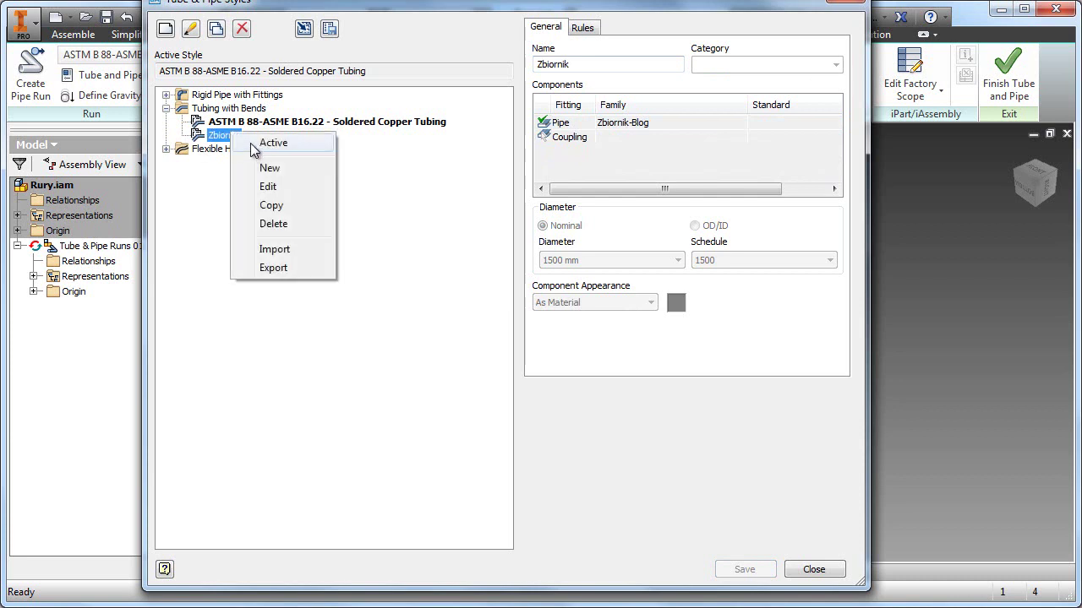
pyautogui.click(273, 143)
pyautogui.click(814, 569)
# Create a pipe run with the default names and add a new route part named Rury.Route02 to it.
pyautogui.click(31, 76)
pyautogui.click(505, 245)
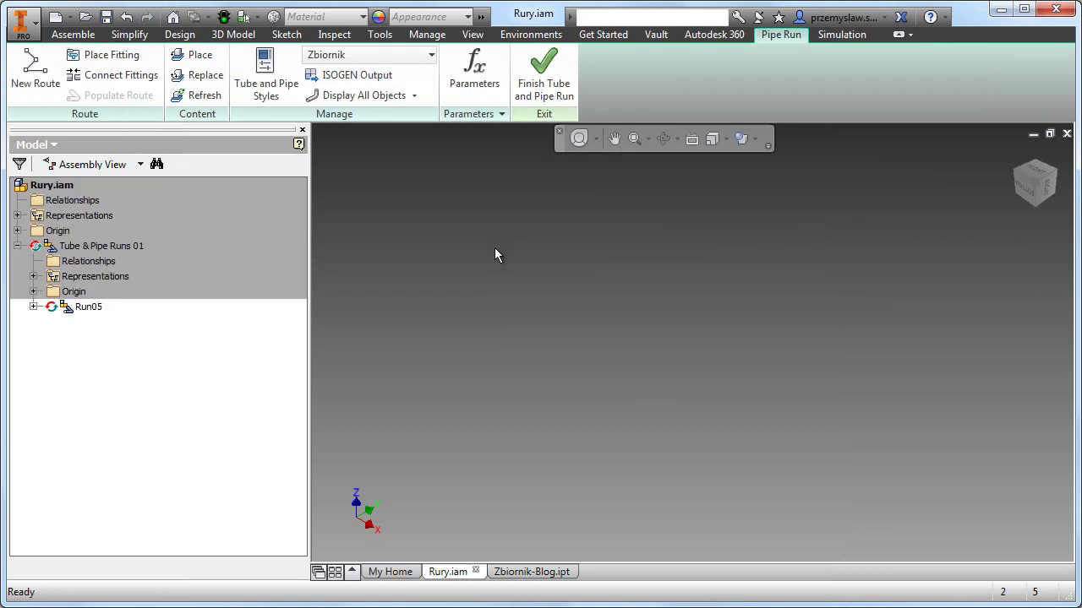
pyautogui.click(34, 72)
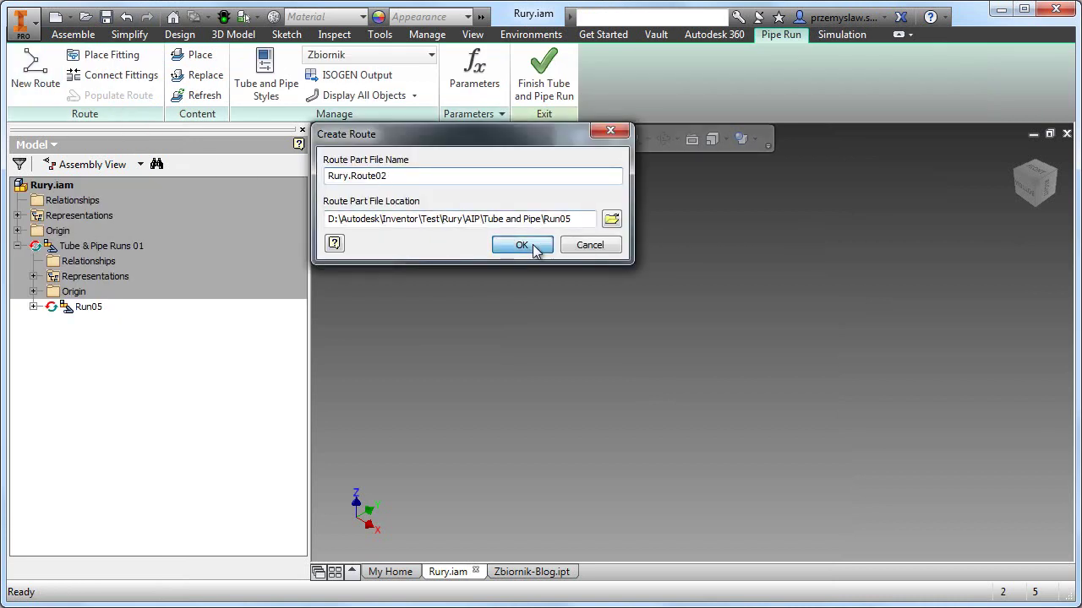
pyautogui.click(523, 245)
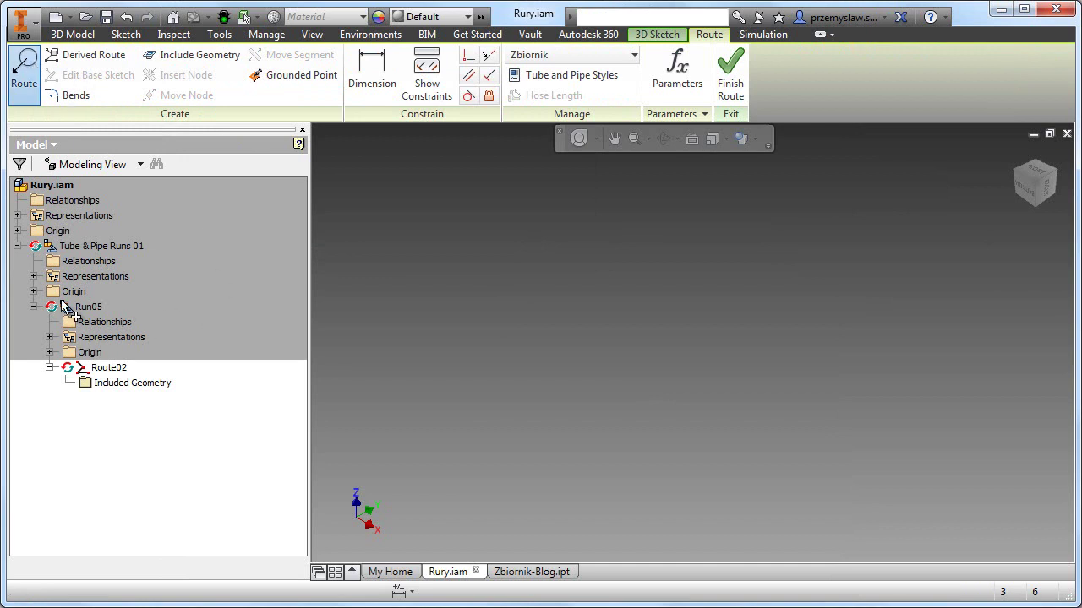
# Draw a straight route segment of 4000 mm from the assembly's Center Point along the negative Y axis.
pyautogui.click(17, 231)
pyautogui.click(84, 337)
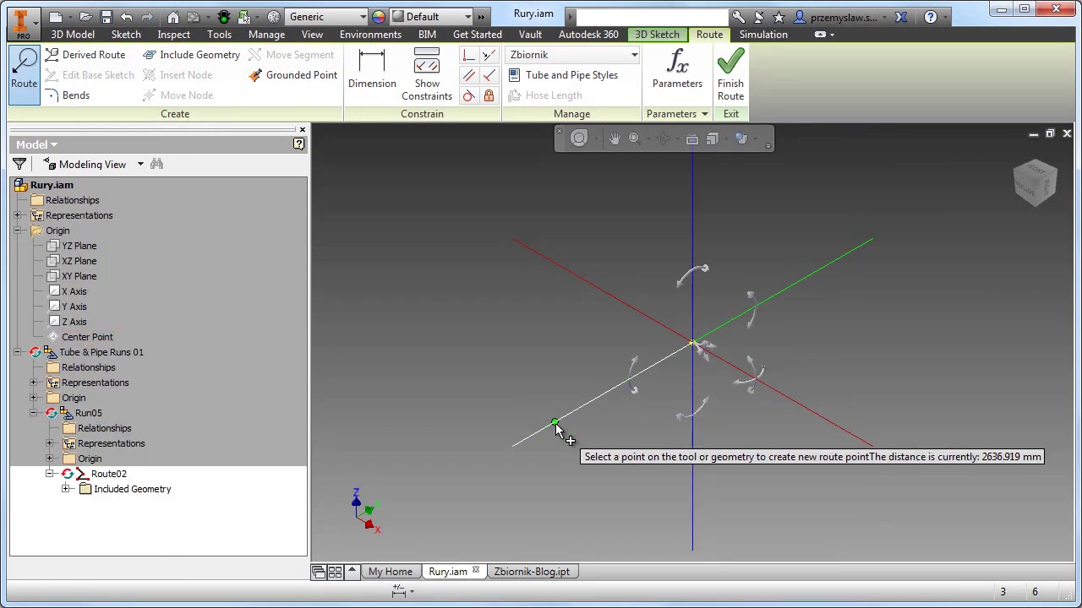
pyautogui.write('4000')
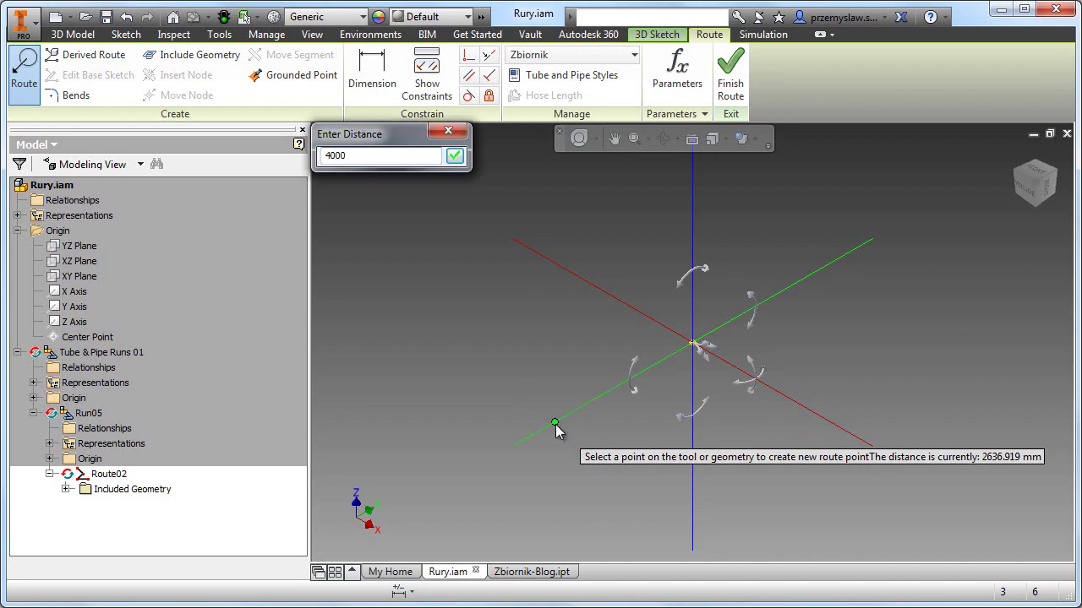
pyautogui.press('Return')
pyautogui.rightClick(577, 291)
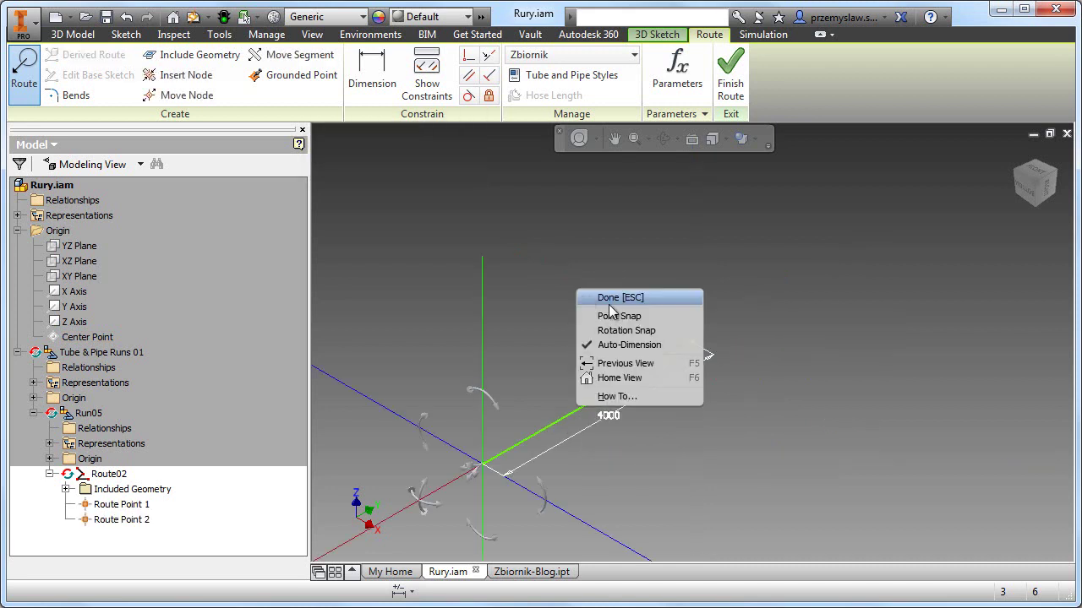
pyautogui.click(602, 300)
# Finish the route and populate it with the tube.
pyautogui.click(731, 92)
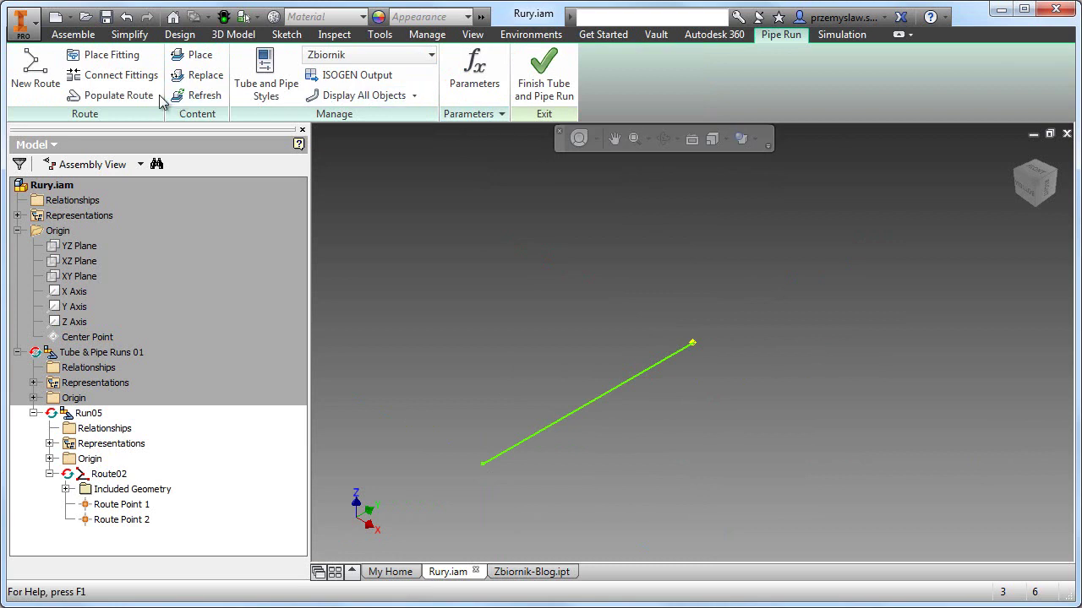
pyautogui.click(118, 94)
pyautogui.keyDown('shift'); pyautogui.moveTo(481, 278); pyautogui.dragTo(442, 321, button='middle'); pyautogui.keyUp('shift')
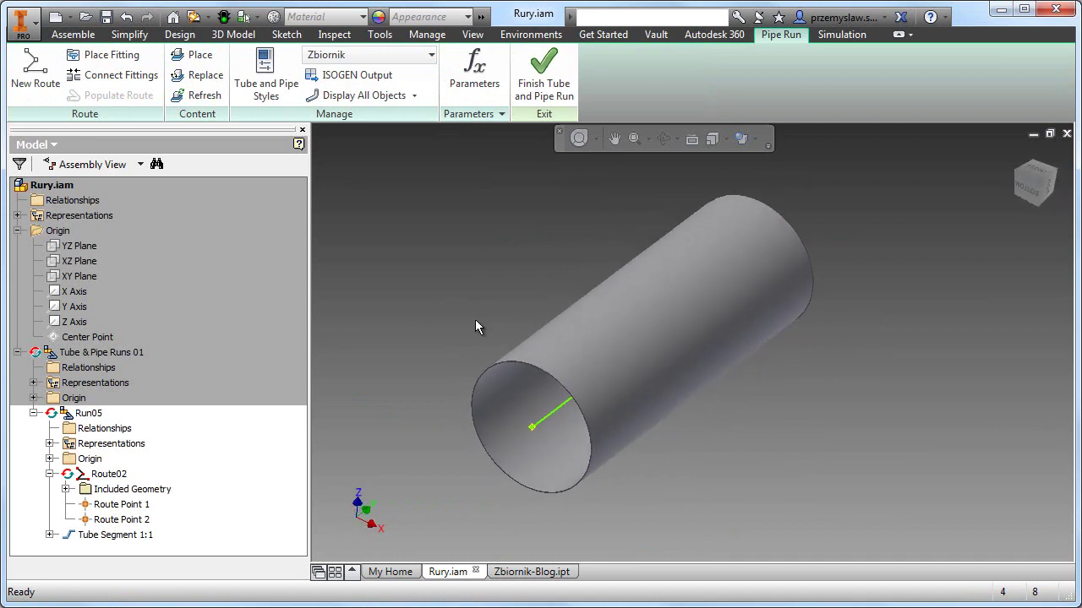
# Create a new part from the Standard.ipt template and save it as Krociec in the Test folder.
pyautogui.click(55, 18)
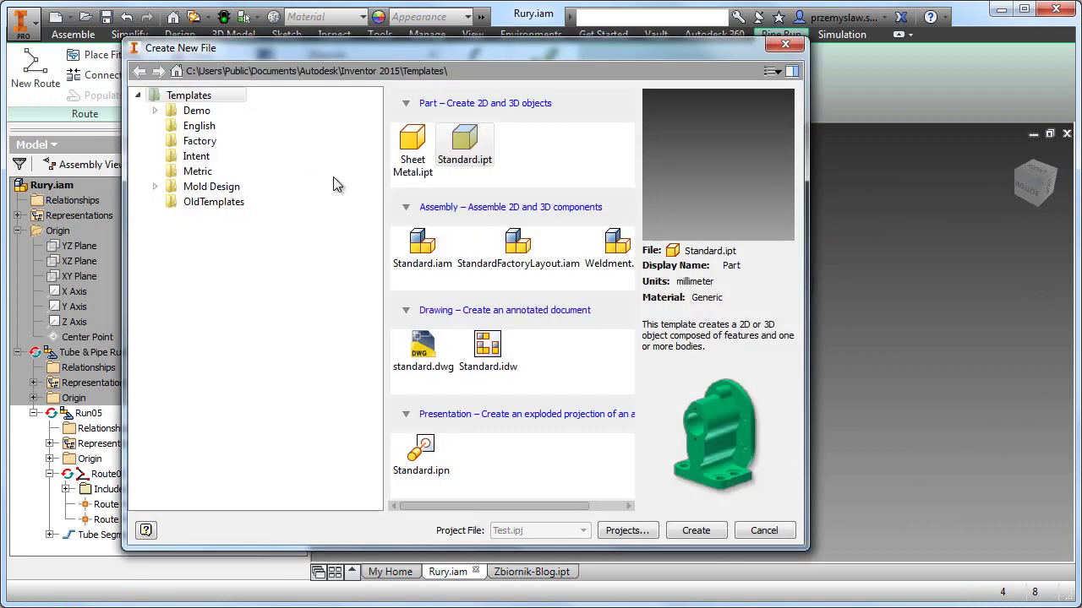
pyautogui.doubleClick(465, 151)
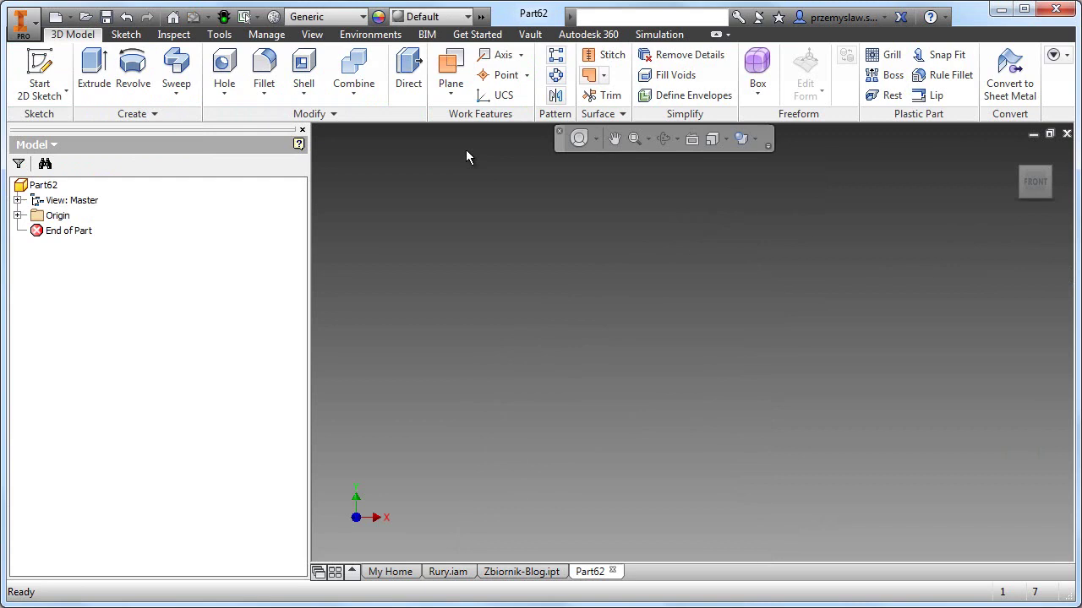
pyautogui.click(106, 16)
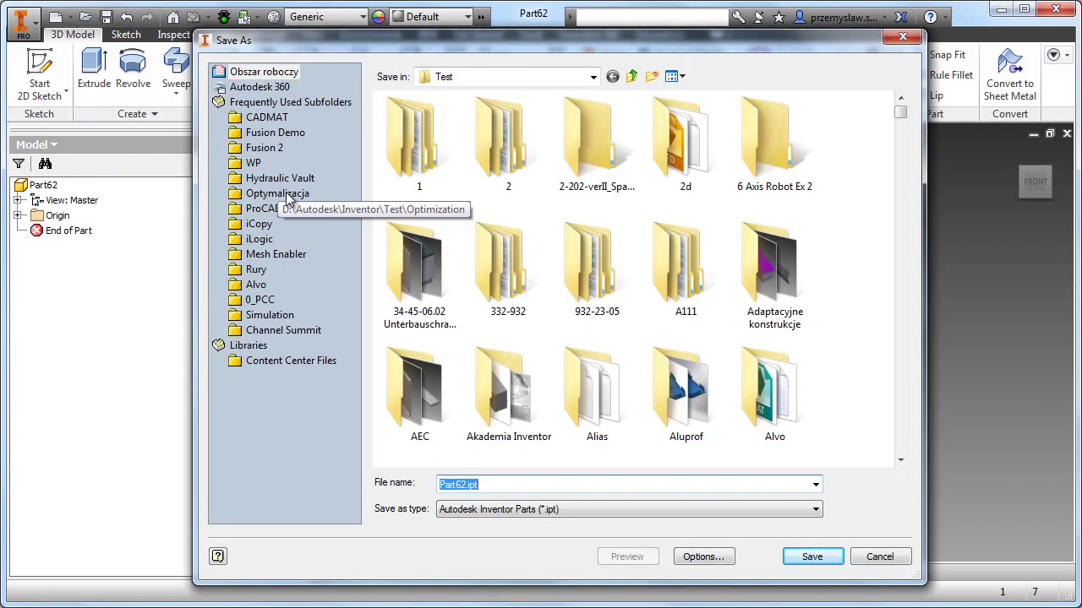
pyautogui.write('Kroc')
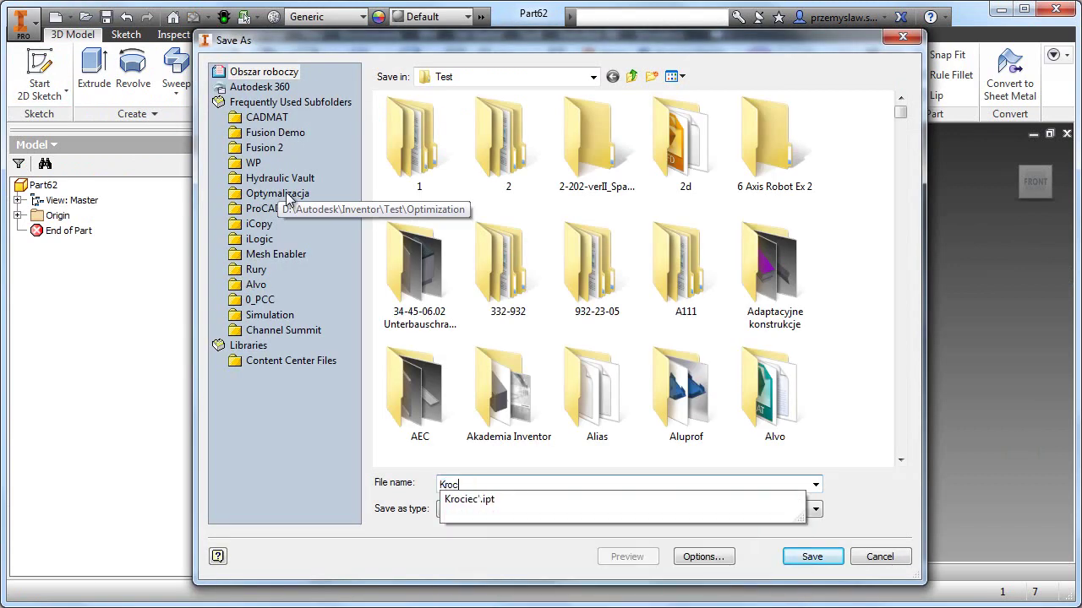
pyautogui.write('iec')
pyautogui.press('Return')
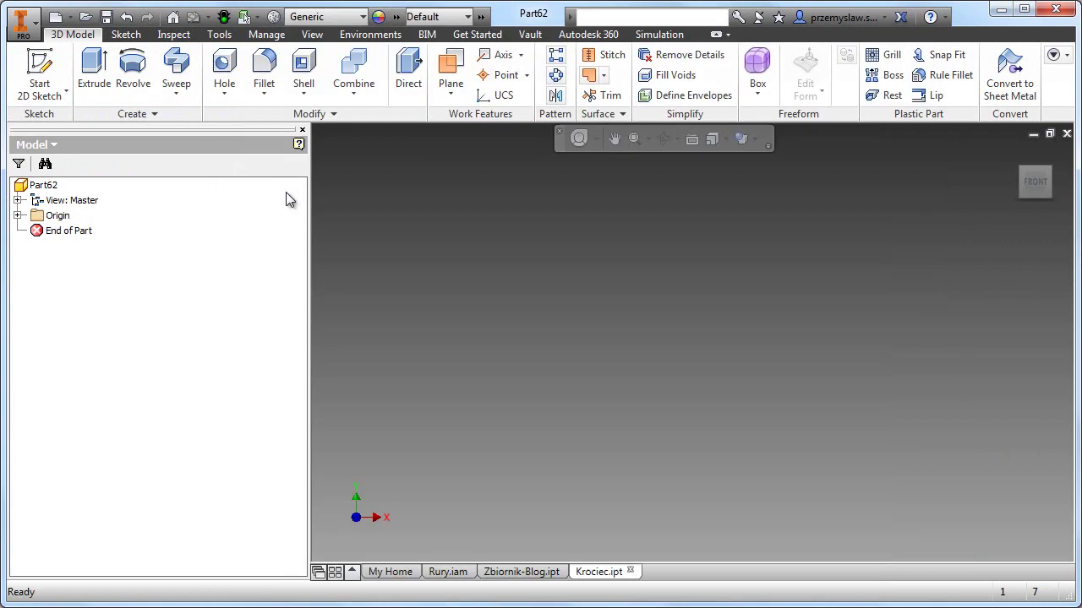
# Sketch a circle on the XZ plane centred on the origin with diameter OD1=200, and finish the sketch.
pyautogui.click(47, 84)
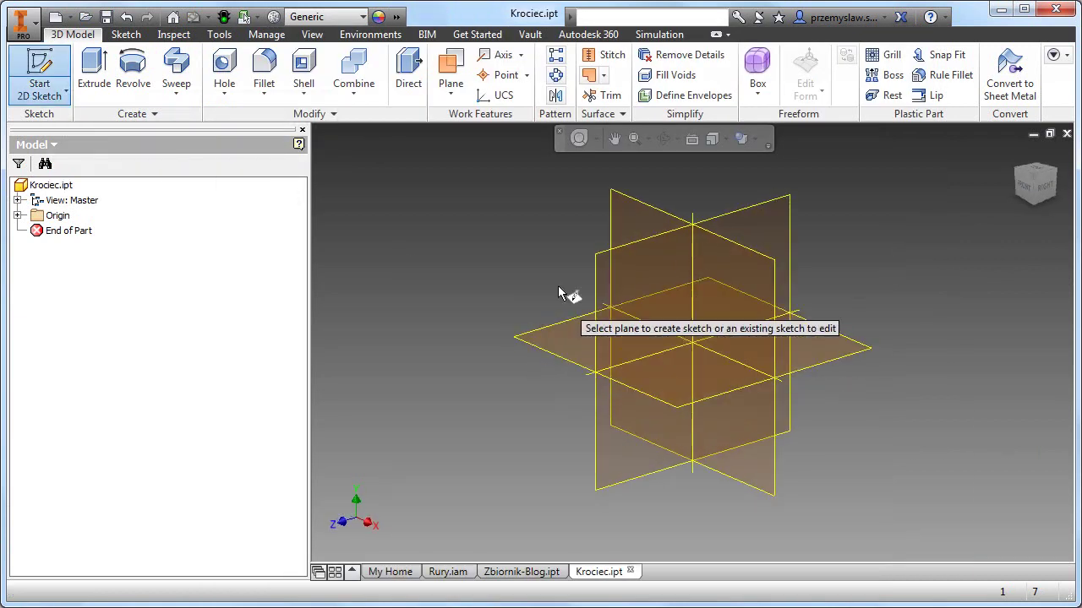
pyautogui.click(573, 333)
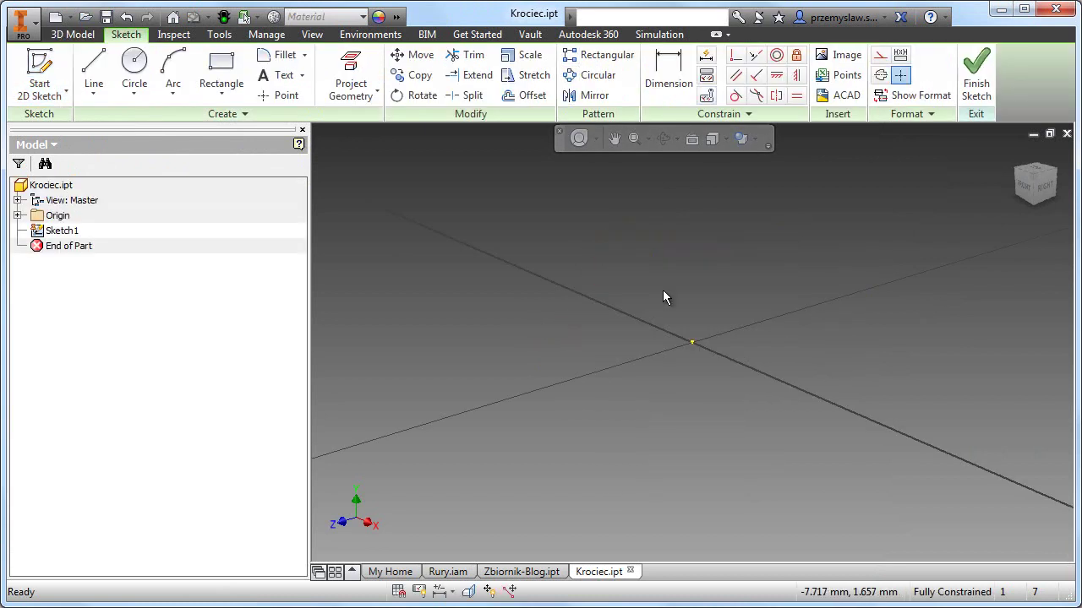
pyautogui.click(1024, 187)
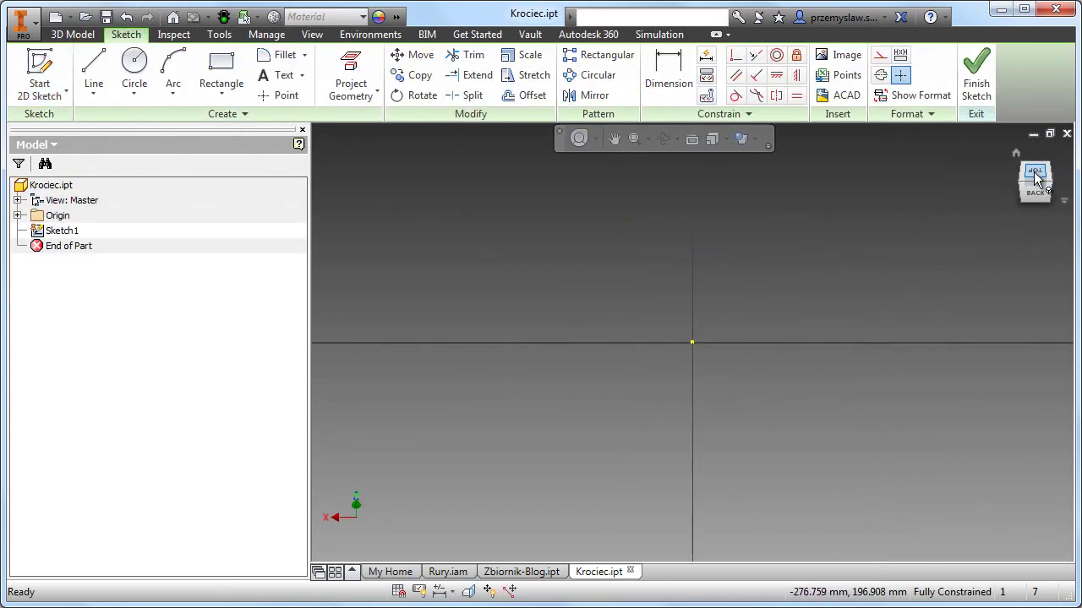
pyautogui.click(134, 66)
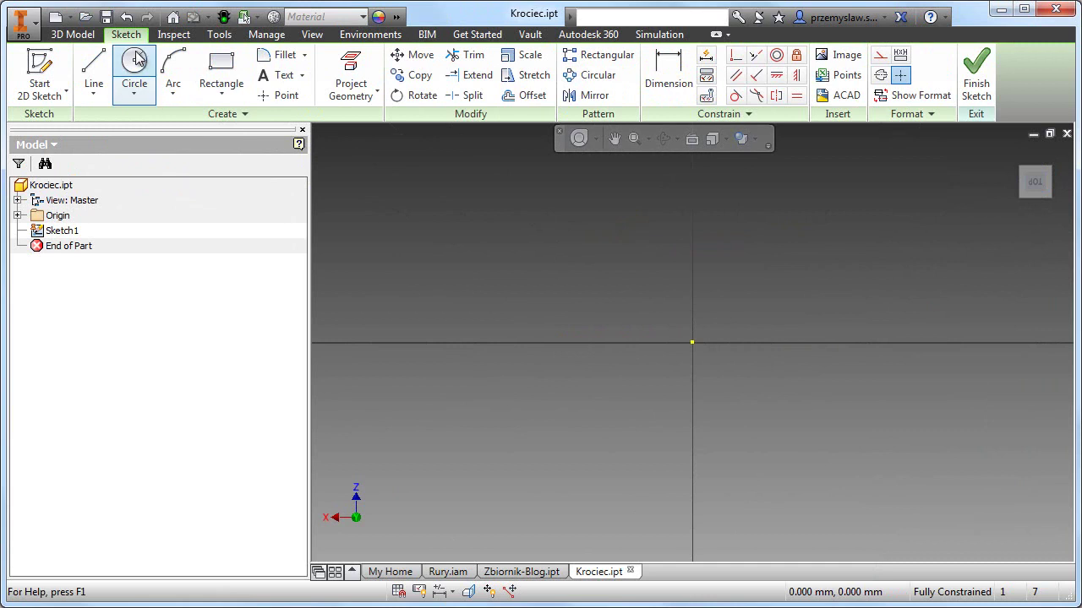
pyautogui.click(691, 342)
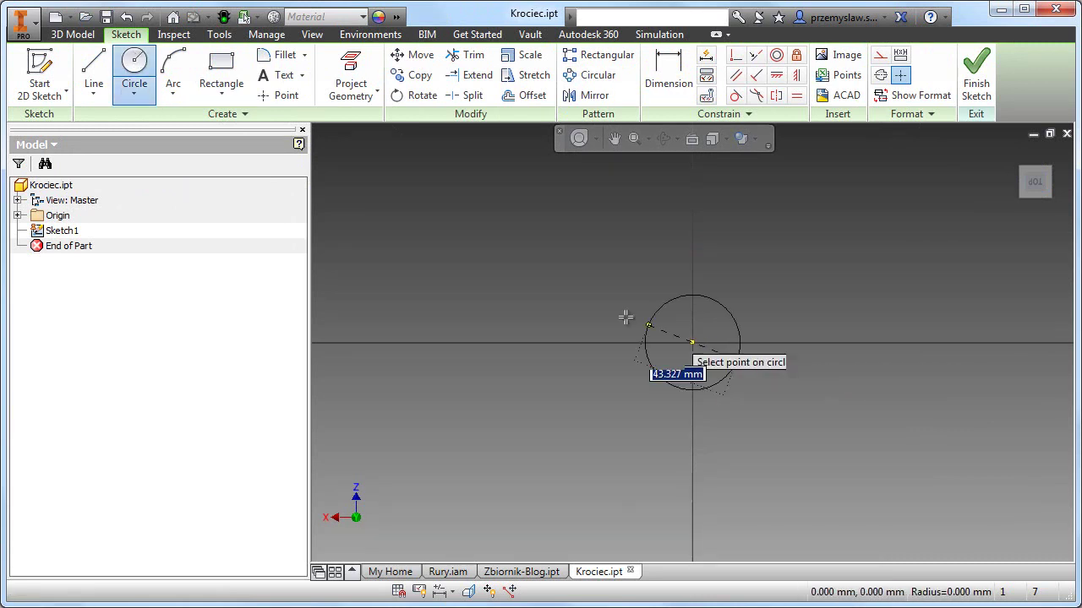
pyautogui.write('00')
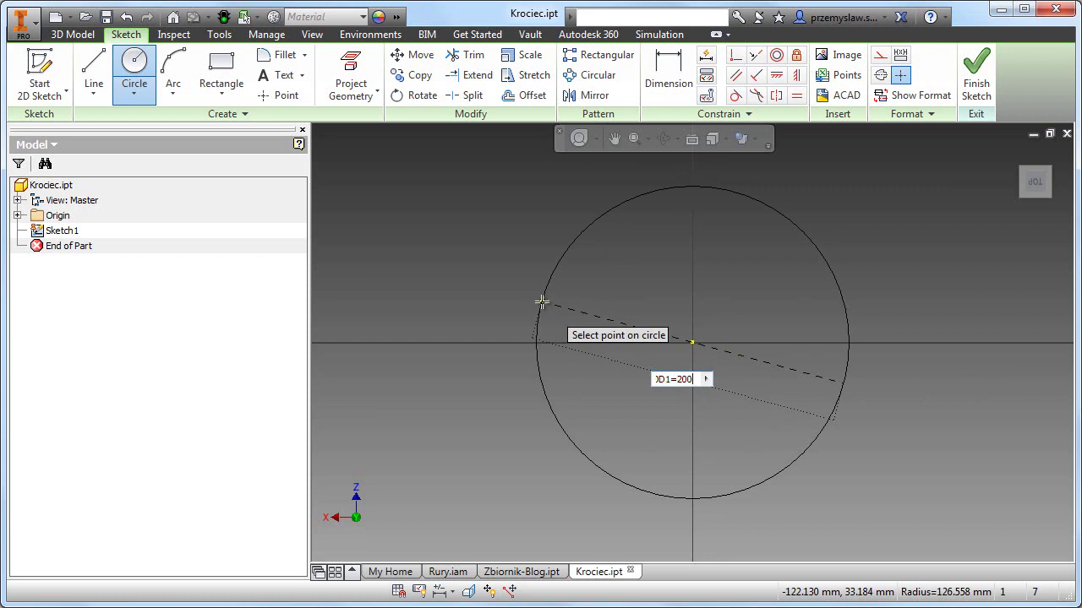
pyautogui.press('Return')
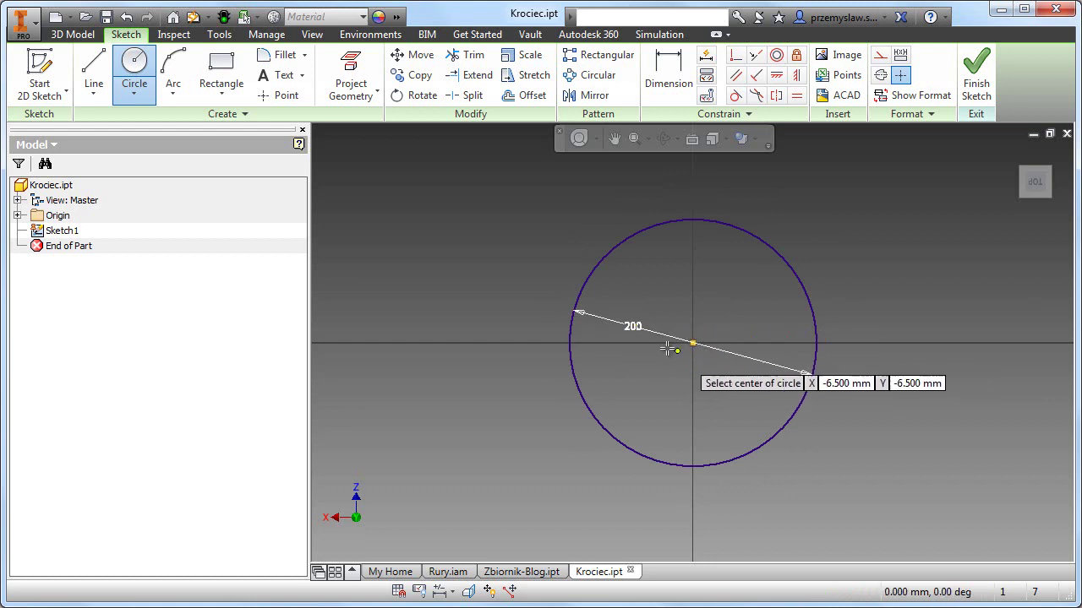
pyautogui.click(976, 69)
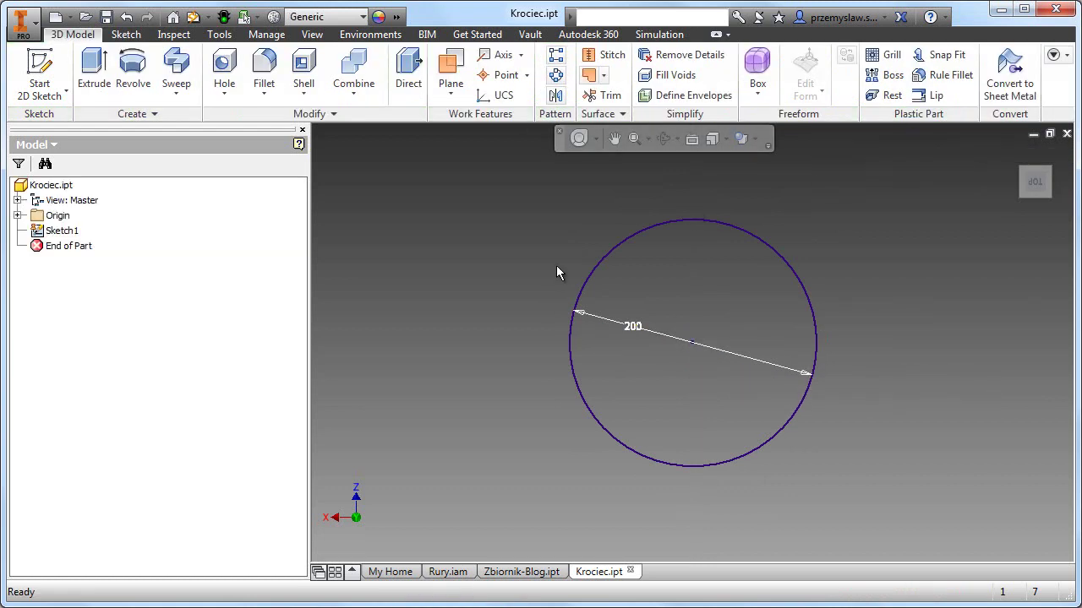
# Extrude the circle 300 mm as a new solid in the flipped direction.
pyautogui.press('e')
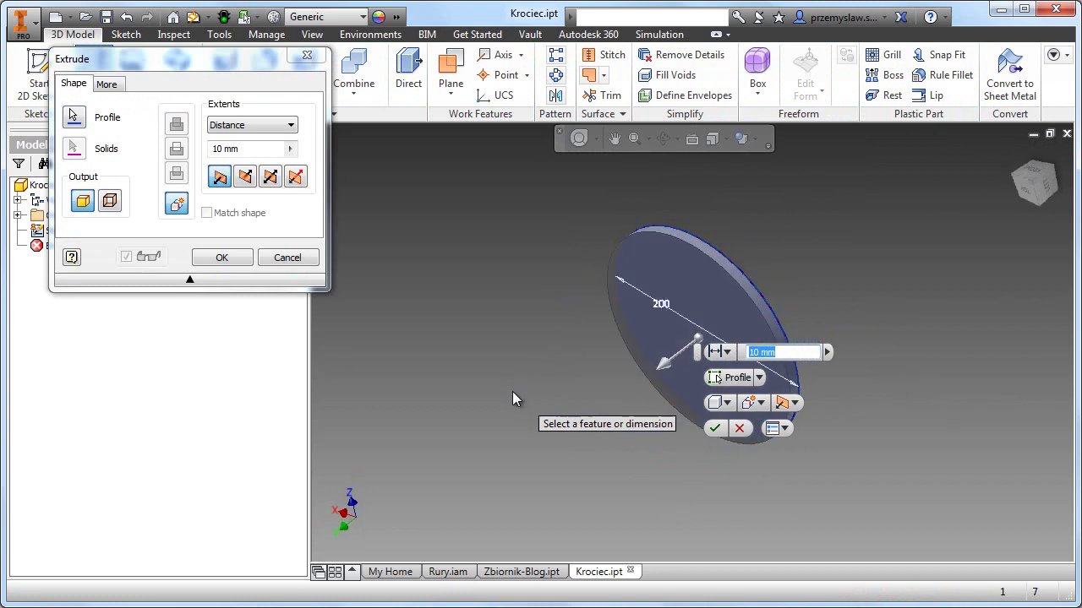
pyautogui.moveTo(667, 363); pyautogui.dragTo(824, 296)
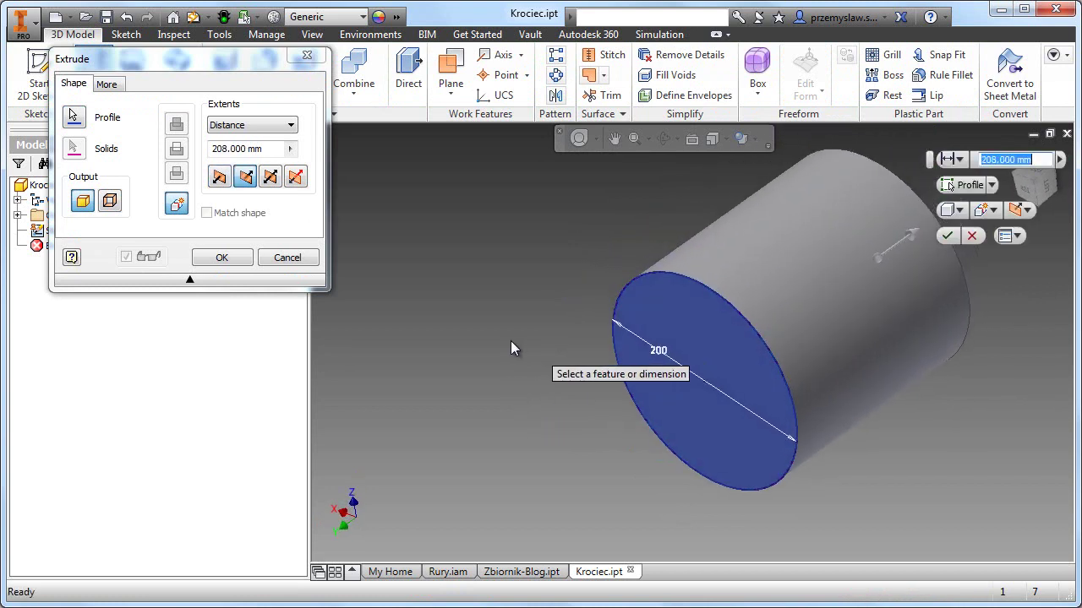
pyautogui.write('300')
pyautogui.press('Return')
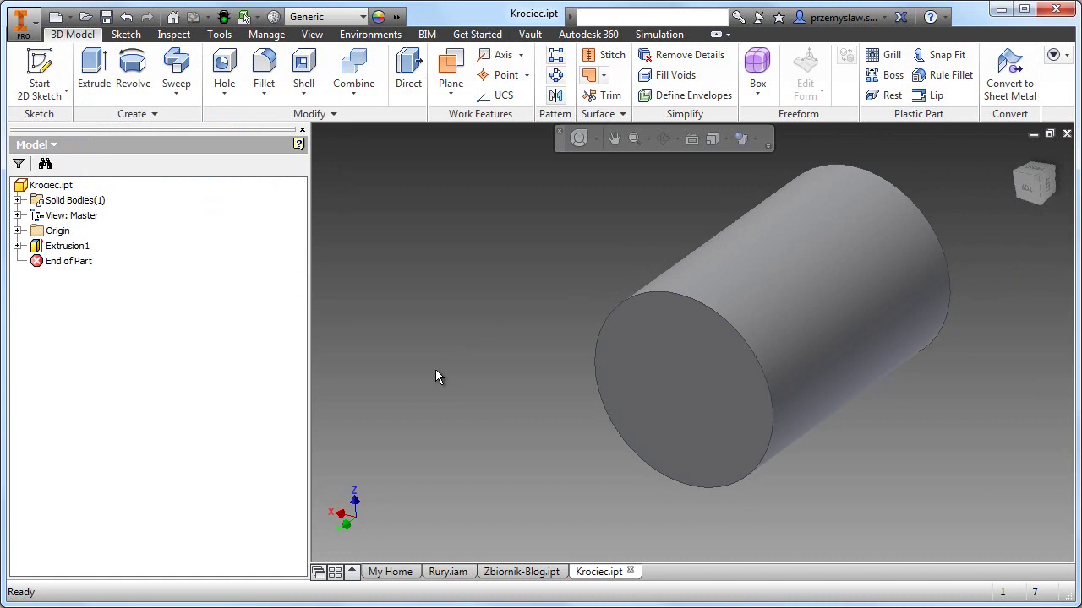
# Sketch a circle on the cylinder's end face, centred on the origin, and dimension its diameter as ID1=OD1-5.
pyautogui.moveTo(485, 389); pyautogui.dragTo(430, 382, button='middle')
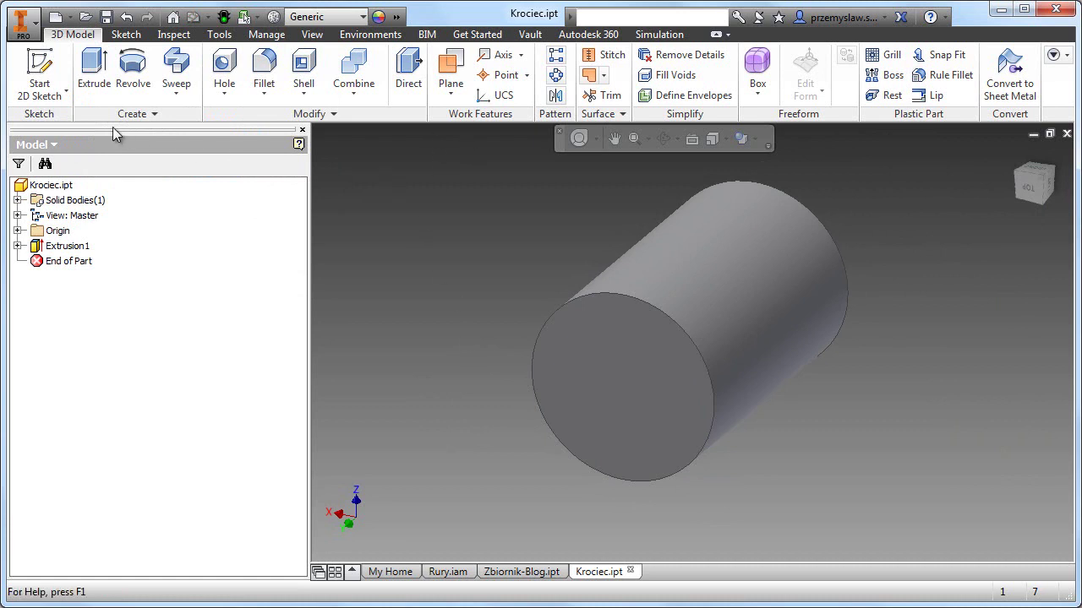
pyautogui.click(39, 75)
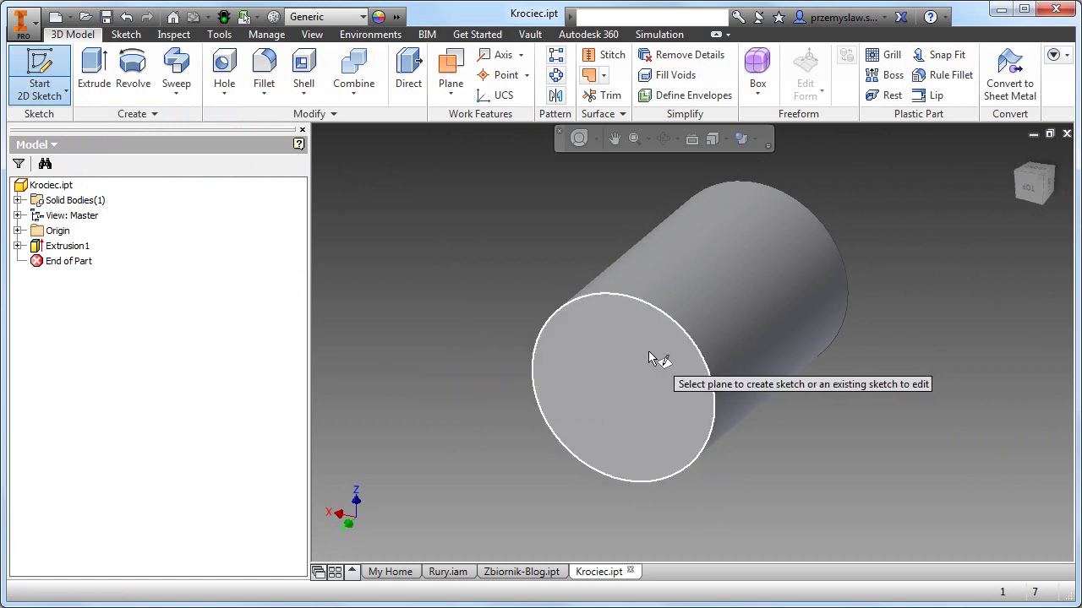
pyautogui.click(648, 357)
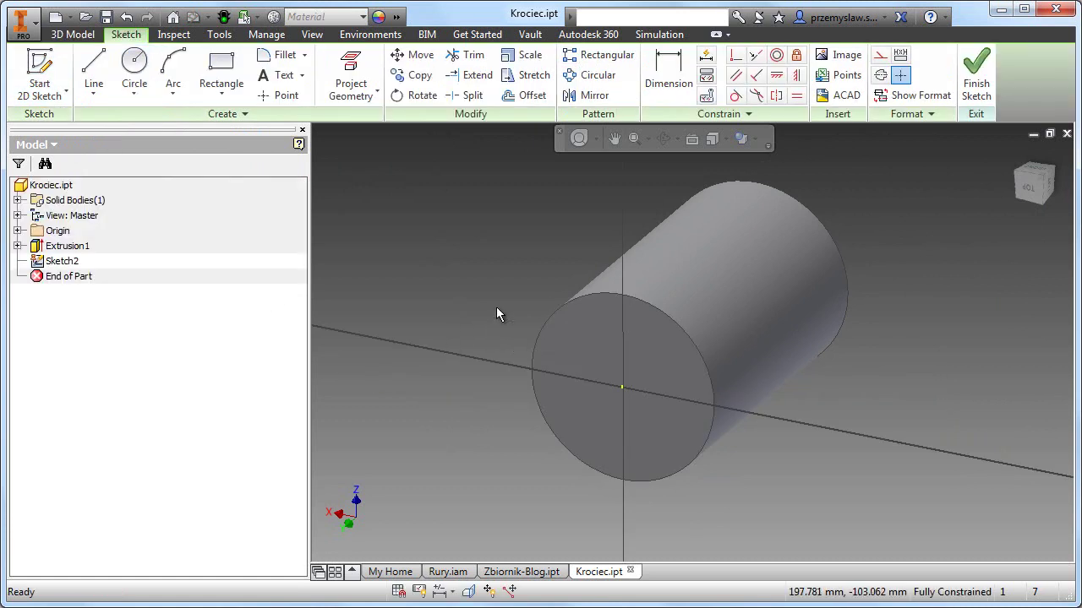
pyautogui.click(133, 68)
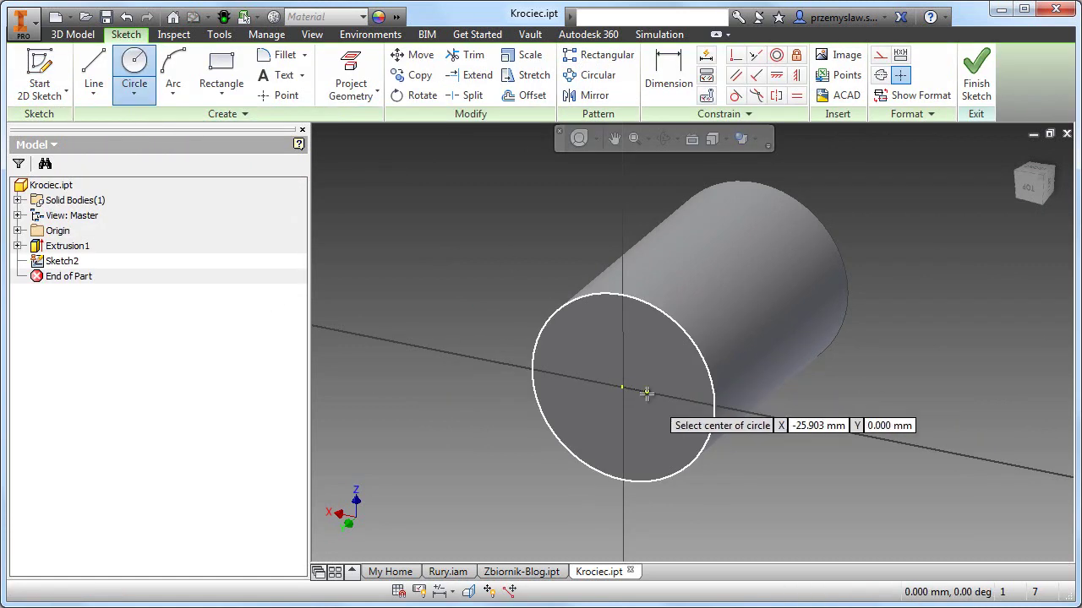
pyautogui.click(621, 387)
pyautogui.click(562, 324)
pyautogui.click(666, 71)
pyautogui.click(563, 327)
pyautogui.click(511, 318)
pyautogui.write('1=OD1-5')
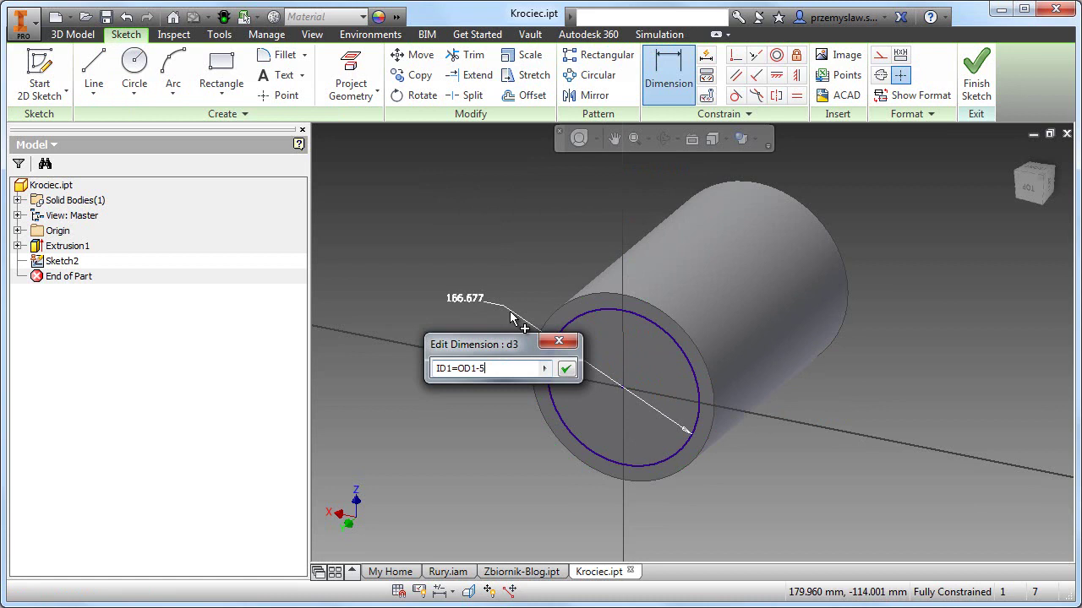
pyautogui.click(565, 368)
# Extrude the inner circle as a cut with its extents set to All to hollow out the cylinder.
pyautogui.press('e')
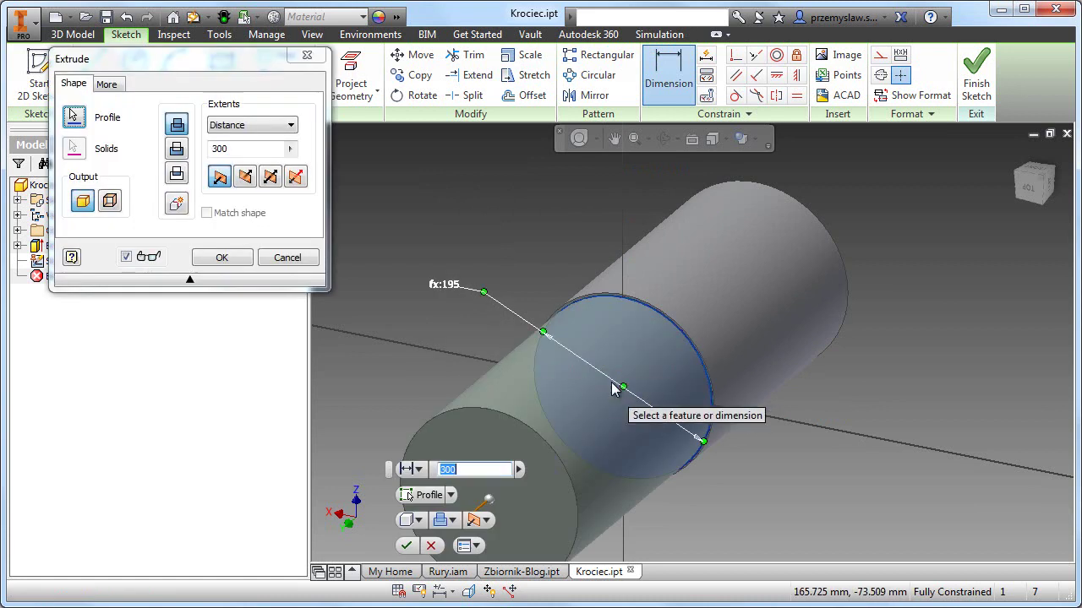
pyautogui.click(176, 149)
pyautogui.click(251, 125)
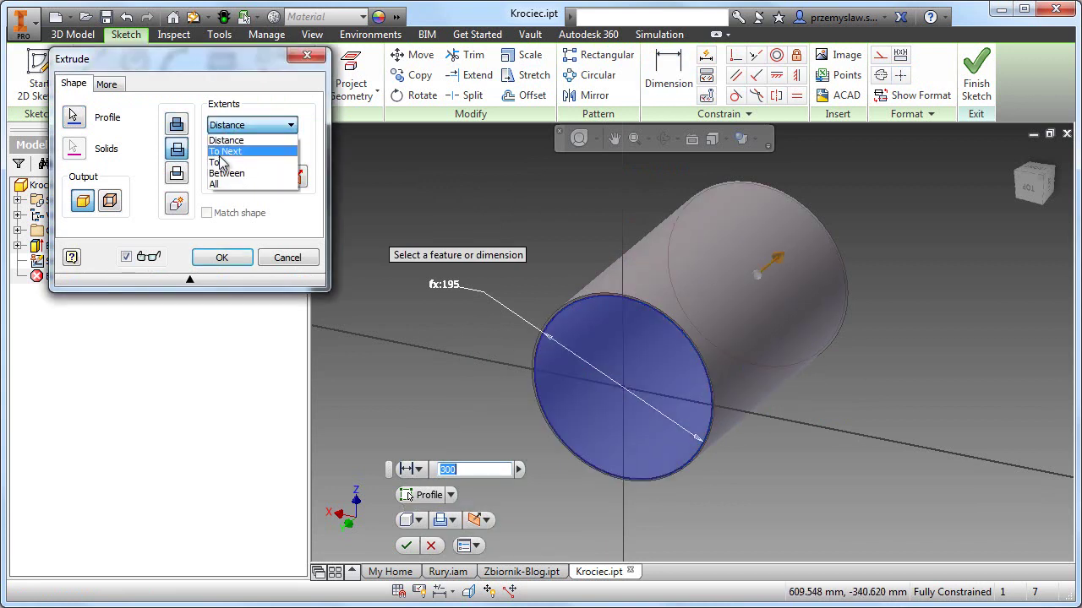
pyautogui.click(221, 187)
pyautogui.click(221, 257)
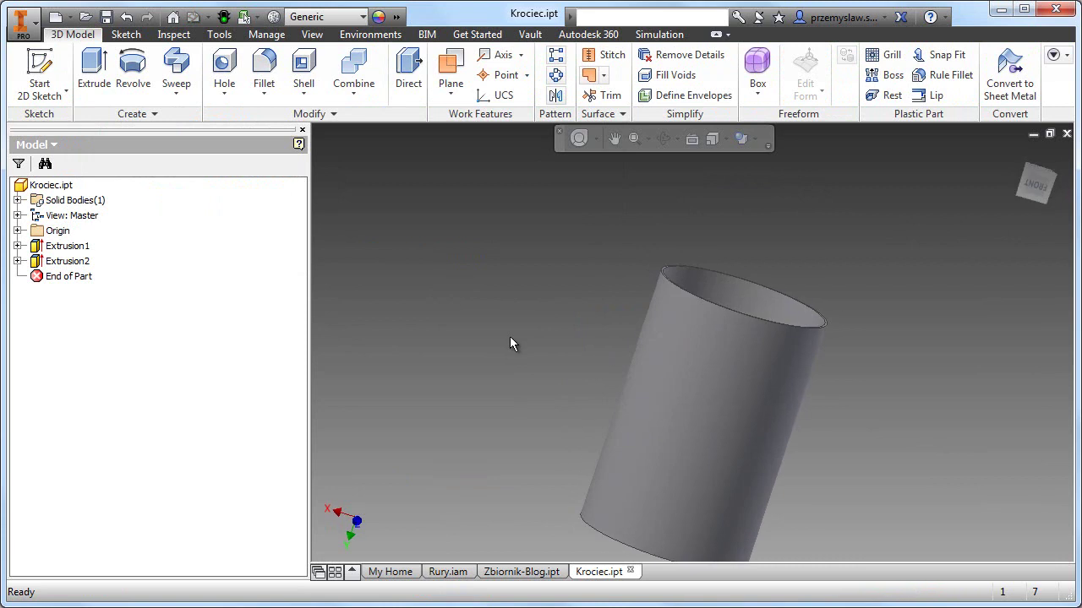
# Start a sketch on the YZ plane and slice the graphics at the sketch plane.
pyautogui.moveTo(510, 336); pyautogui.dragTo(446, 288, button='middle')
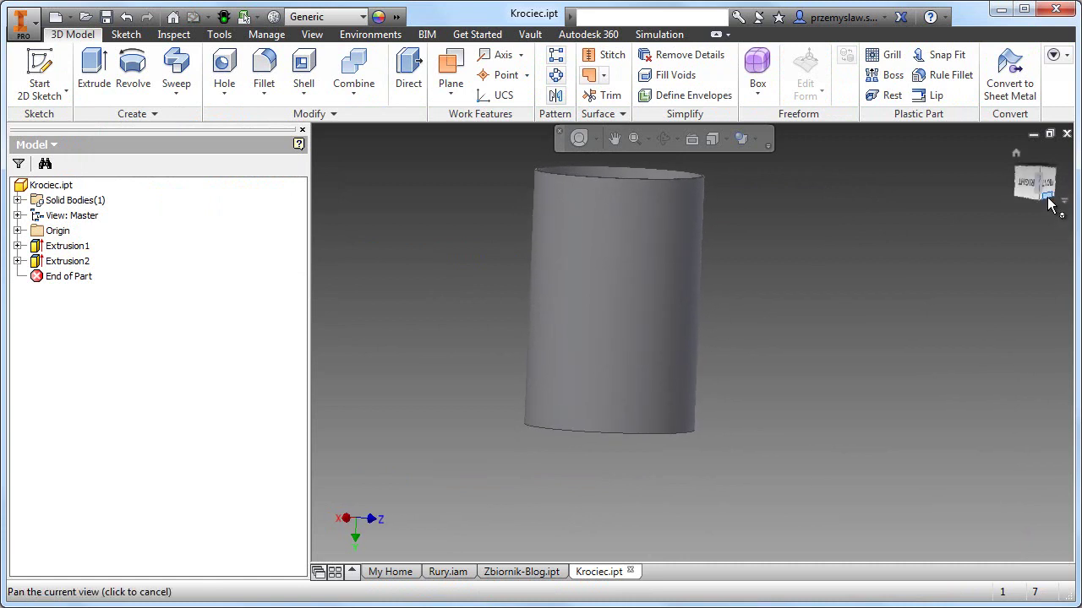
pyautogui.click(18, 231)
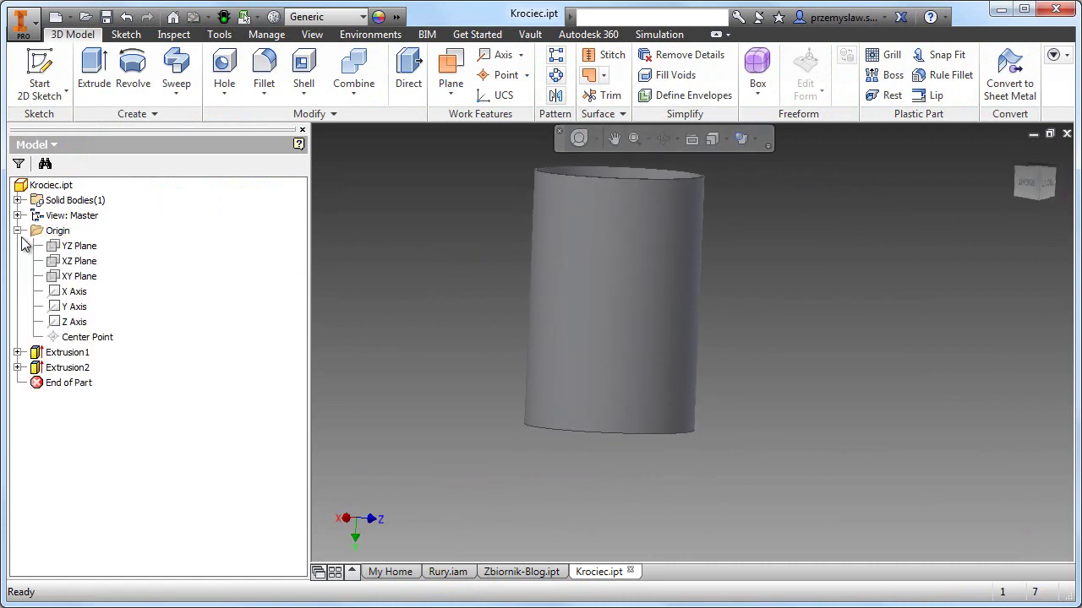
pyautogui.click(78, 246)
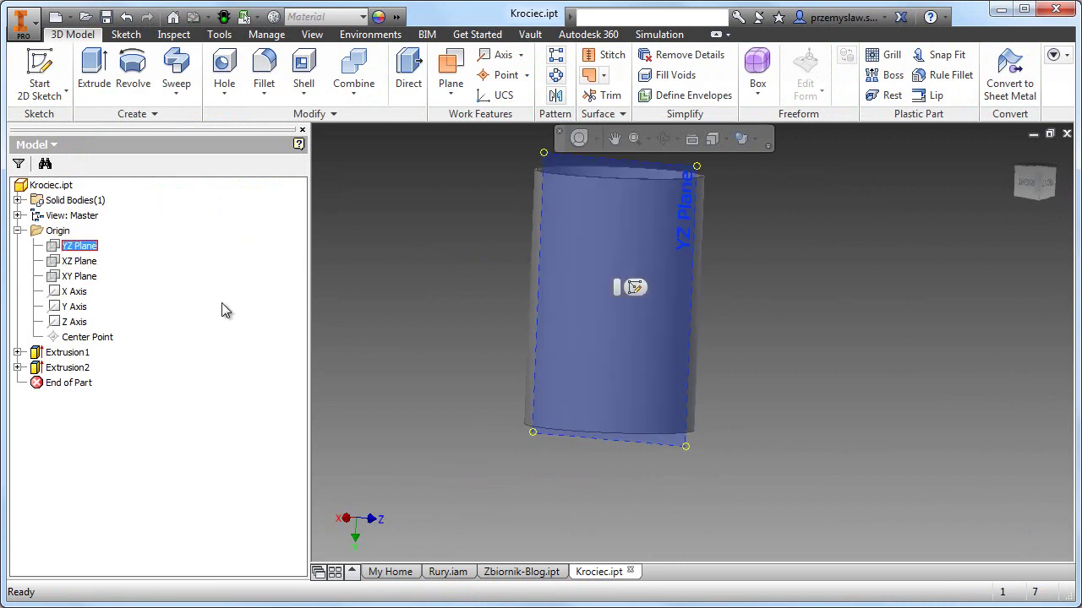
pyautogui.press('F6')
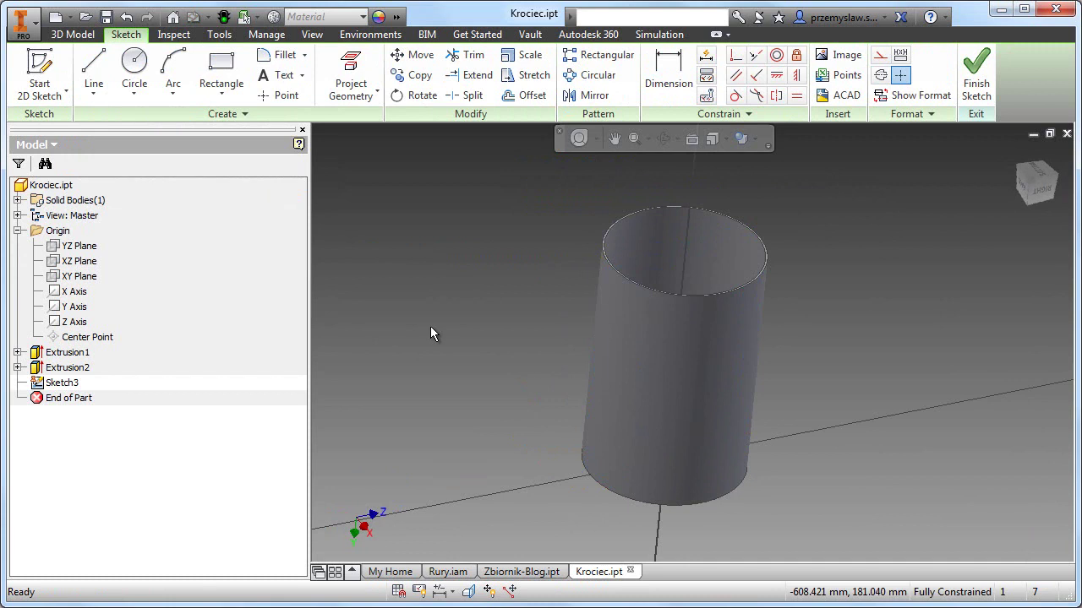
pyautogui.press('F7')
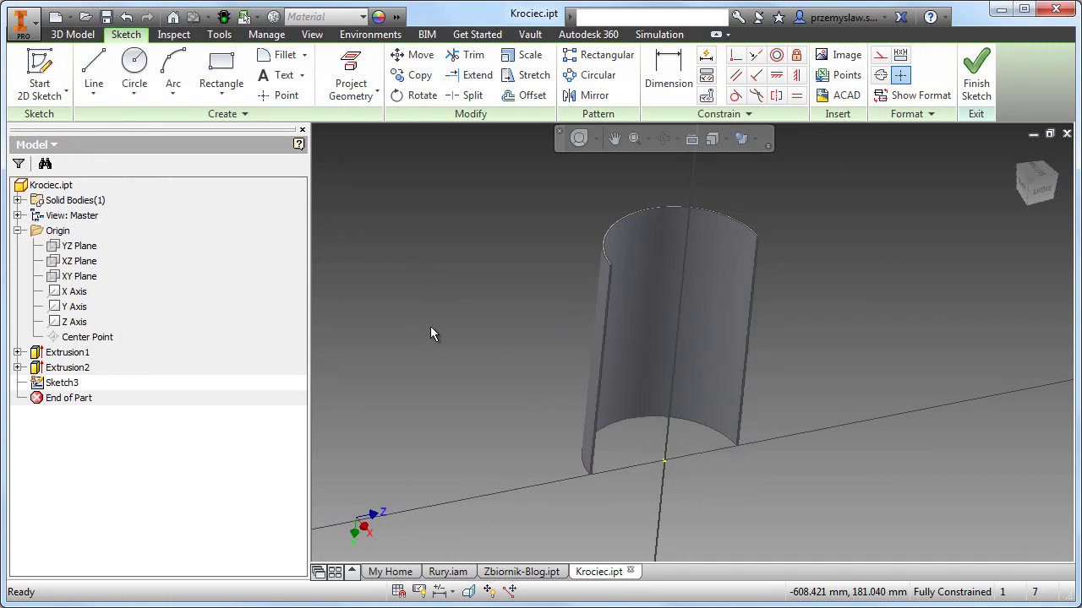
# Sketch a circle about 719 mm in diameter below the pipe stub, with its centre slightly off the vertical axis.
pyautogui.click(1038, 188)
pyautogui.moveTo(572, 382); pyautogui.dragTo(559, 265, button='middle')
pyautogui.scroll(-3, 534, 335)
pyautogui.moveTo(534, 335); pyautogui.dragTo(586, 287, button='middle')
pyautogui.click(142, 93)
pyautogui.click(619, 435)
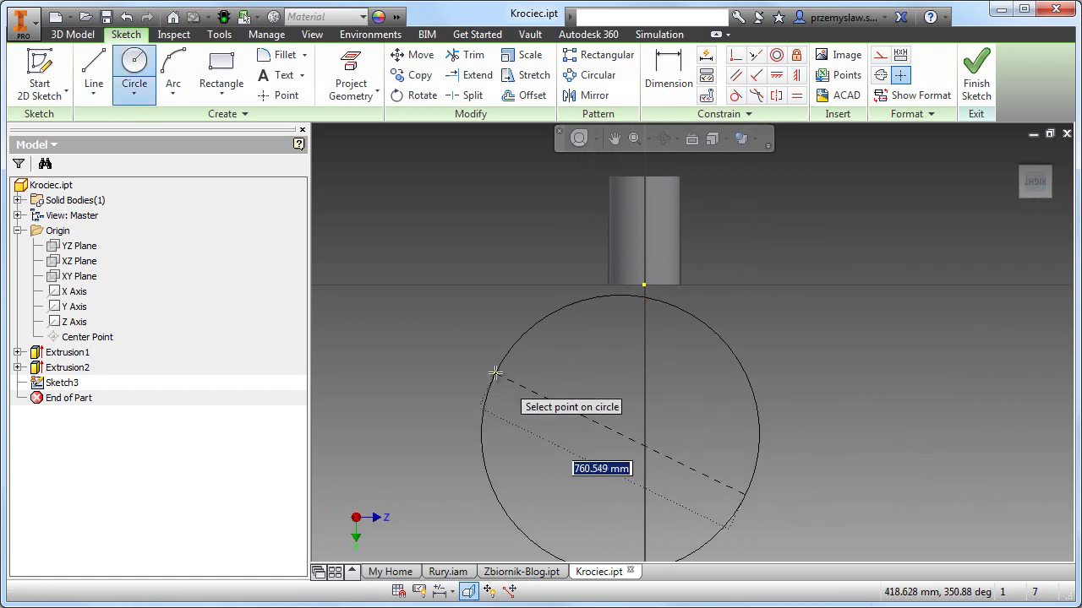
pyautogui.click(499, 381)
pyautogui.rightClick(413, 284)
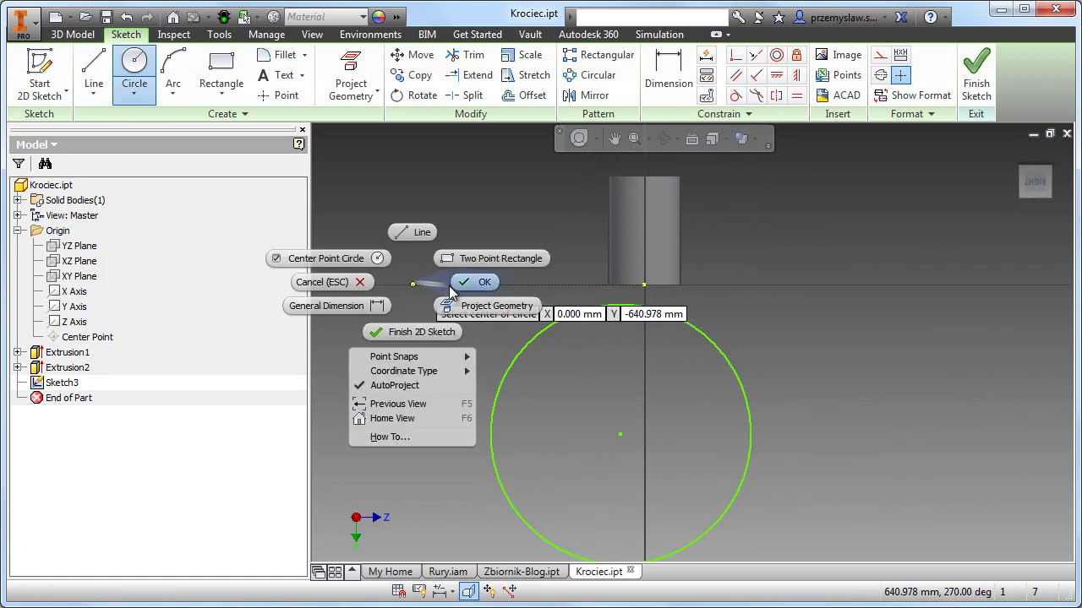
pyautogui.click(450, 287)
# Dimension the large circle's diameter as OD2=1500.
pyautogui.rightClick(442, 295)
pyautogui.click(358, 319)
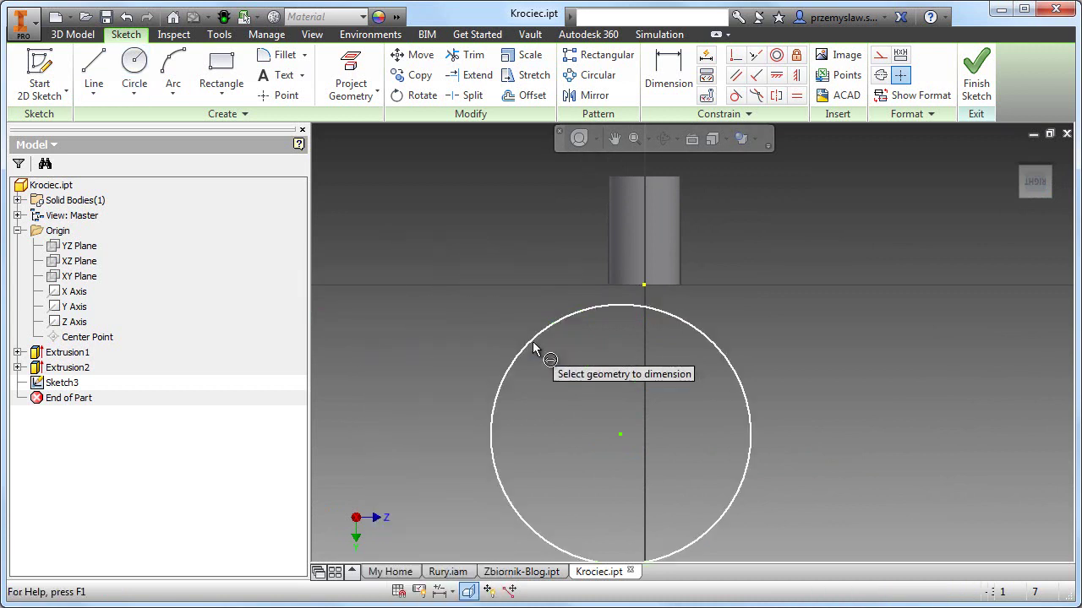
pyautogui.click(525, 345)
pyautogui.click(476, 336)
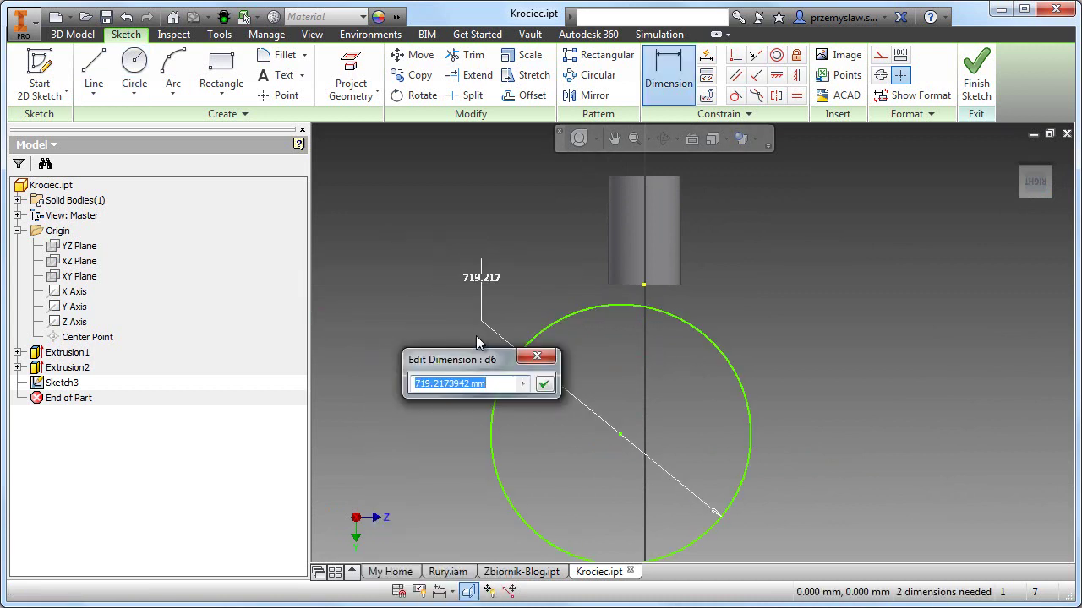
pyautogui.write('OD2')
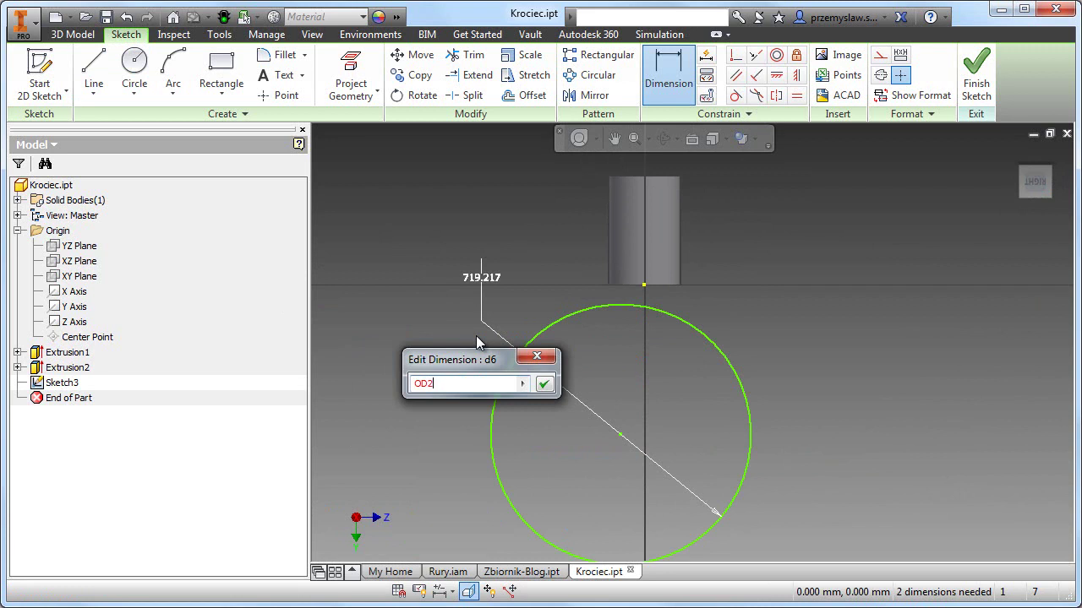
pyautogui.write('=150')
pyautogui.press('BackSpace')
pyautogui.press('Return')
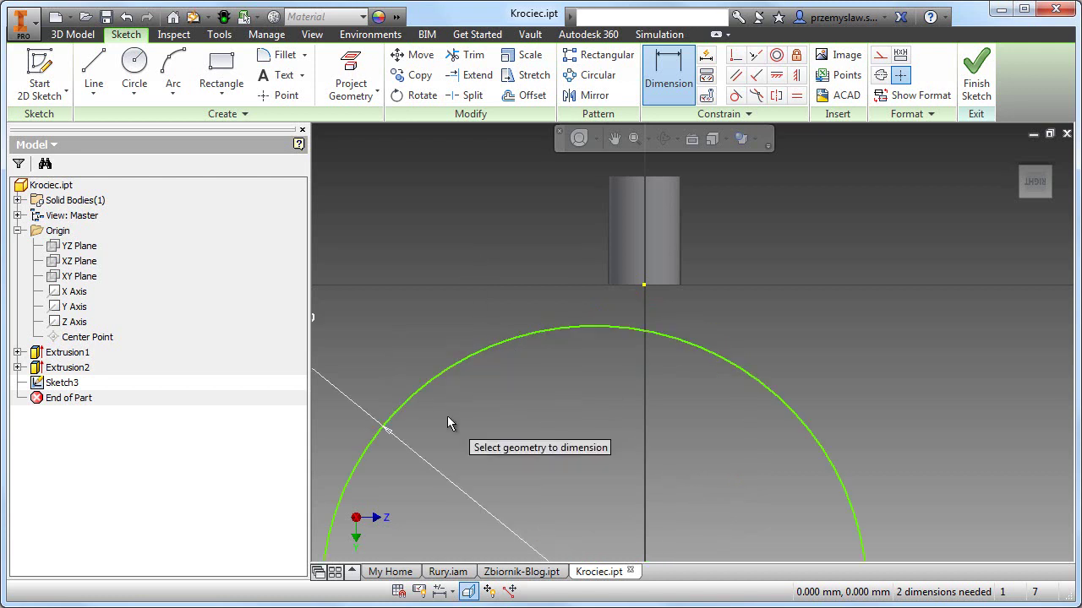
# Apply a Horizontal constraint between the sketch origin and the large circle's centre to align them on the pipe stub's axis.
pyautogui.scroll(-3, 591, 399)
pyautogui.moveTo(594, 294); pyautogui.dragTo(594, 236, button='middle')
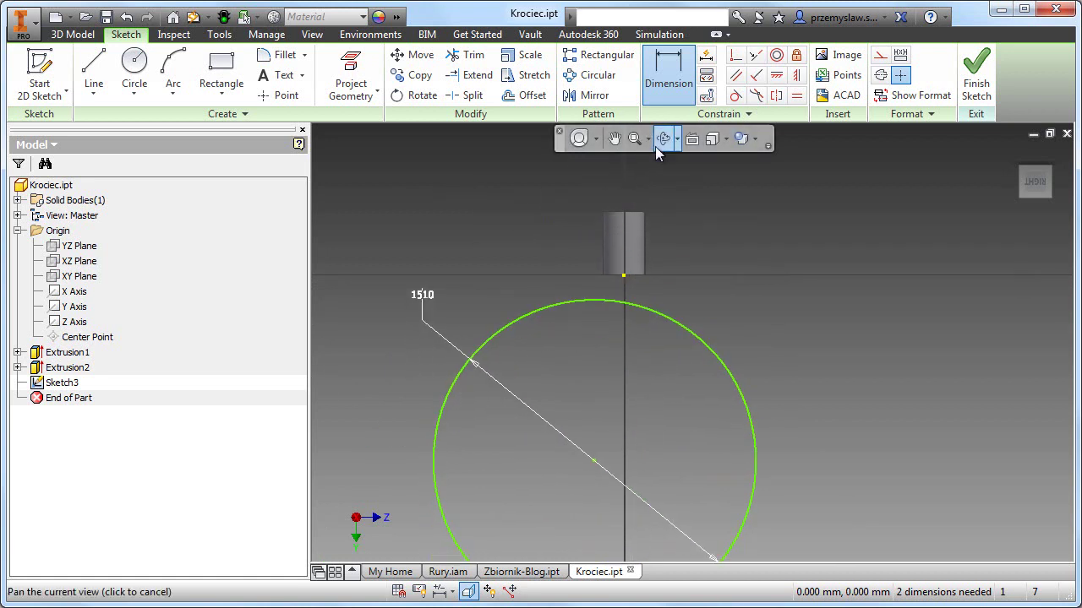
pyautogui.click(776, 75)
pyautogui.click(623, 275)
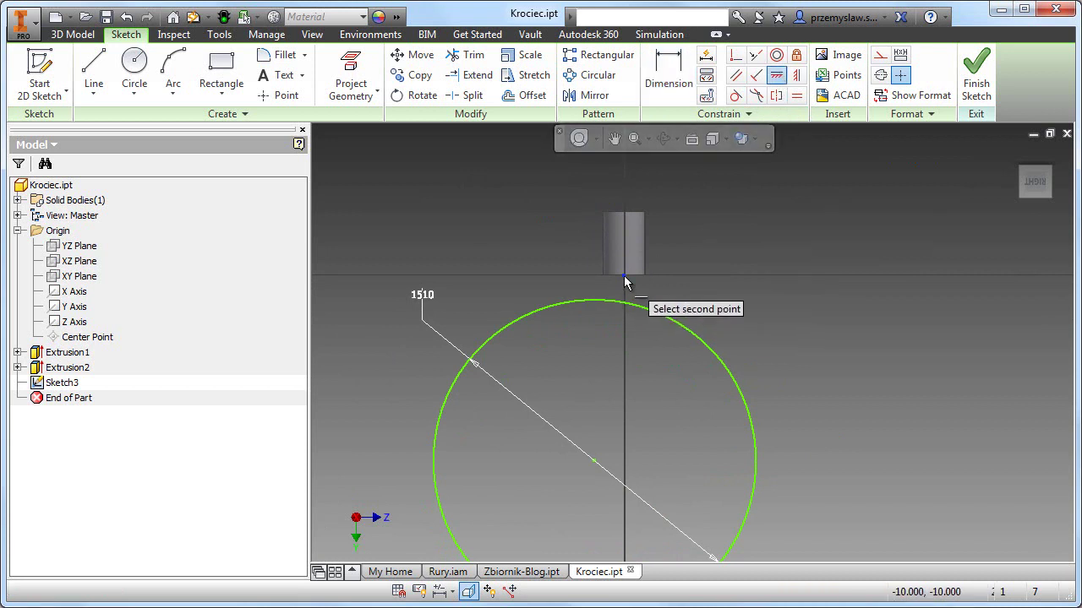
pyautogui.click(590, 459)
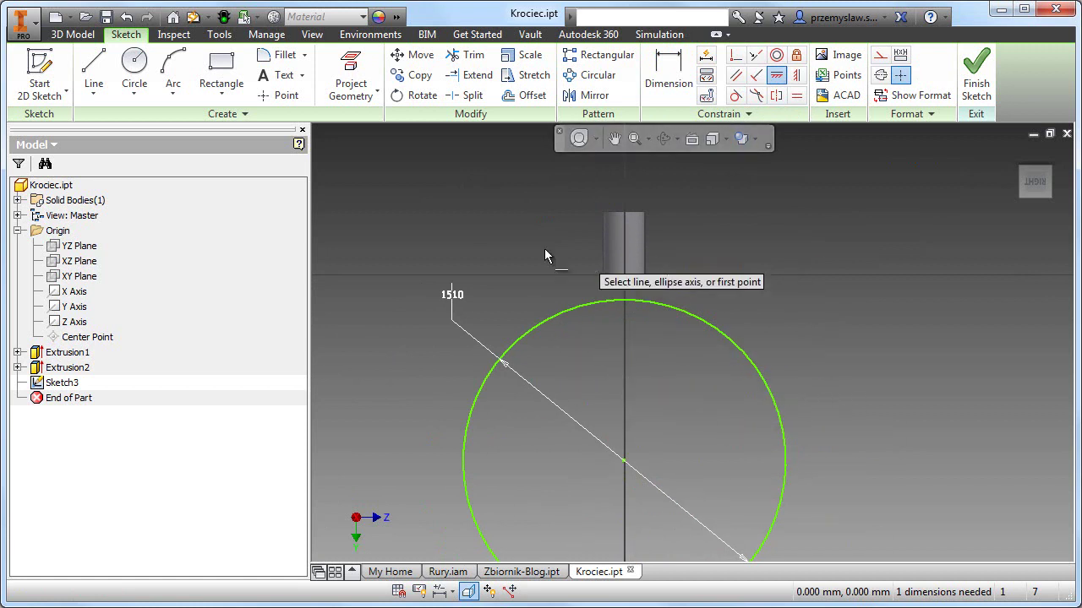
pyautogui.rightClick(510, 259)
pyautogui.click(575, 260)
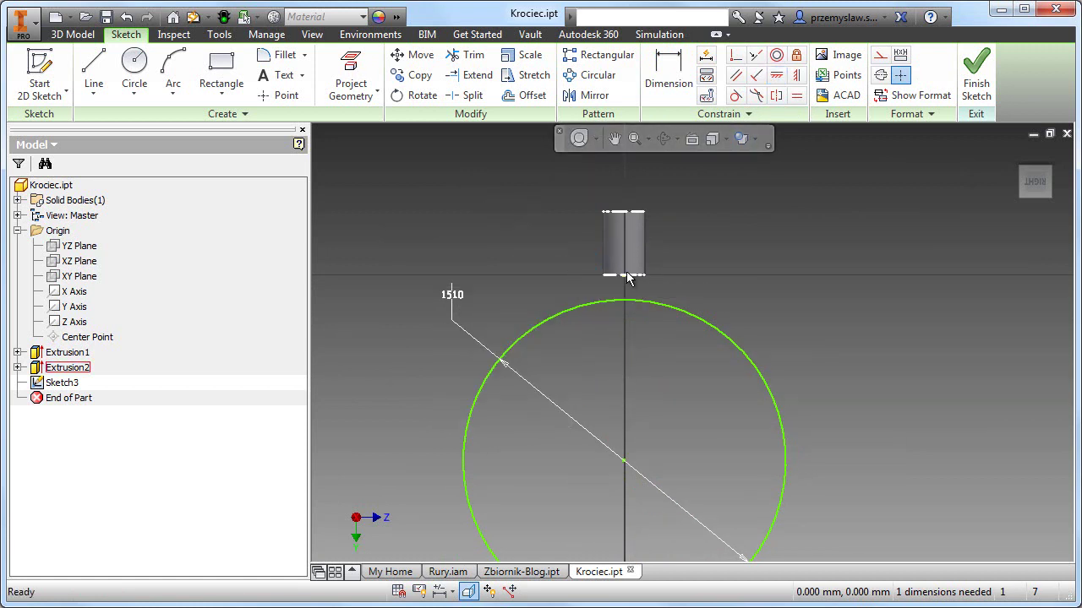
# Move the large circle up along the stub's axis until its arc crosses the lower end of the pipe stub.
pyautogui.scroll(3, 626, 271)
pyautogui.moveTo(662, 311); pyautogui.dragTo(670, 274)
pyautogui.scroll(-3, 682, 387)
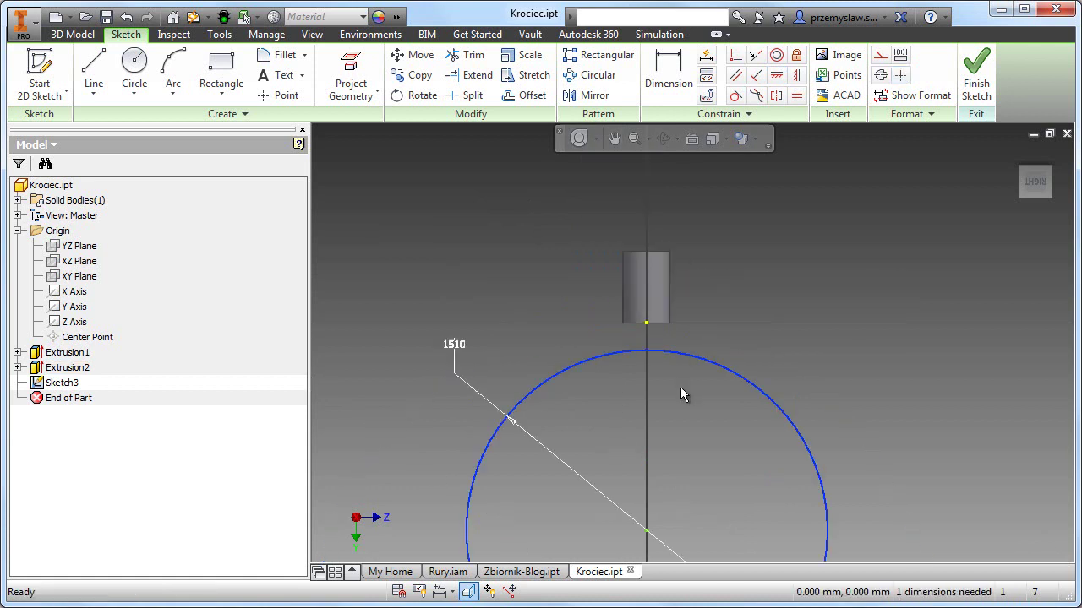
pyautogui.click(678, 390)
pyautogui.moveTo(645, 533); pyautogui.dragTo(644, 483)
pyautogui.scroll(4, 672, 316)
pyautogui.scroll(3, 672, 318)
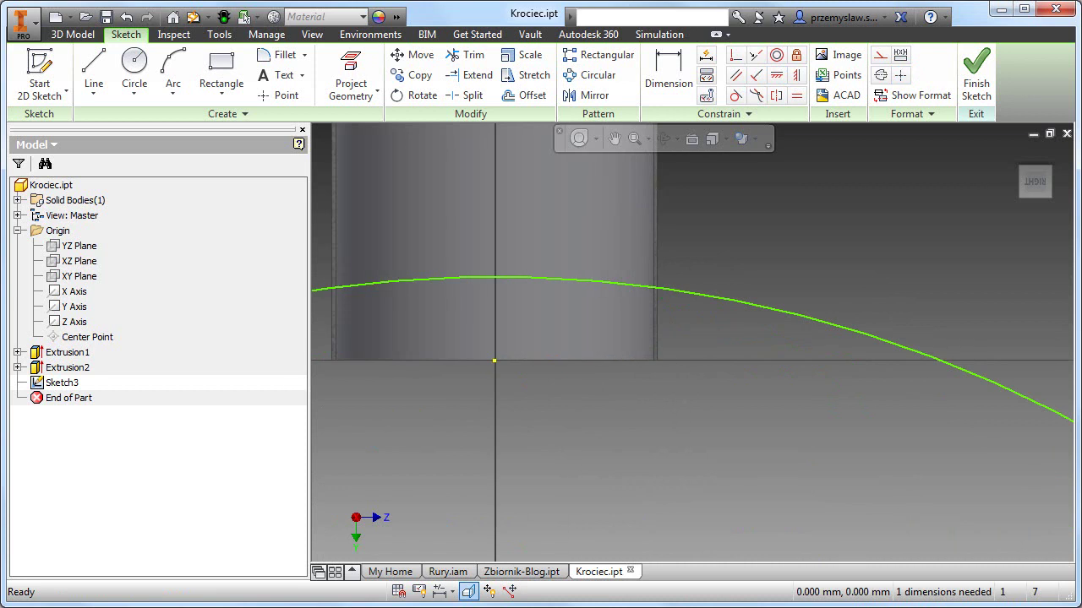
pyautogui.moveTo(675, 410); pyautogui.dragTo(731, 388, button='middle')
pyautogui.scroll(3, 749, 302)
pyautogui.moveTo(753, 315); pyautogui.dragTo(868, 294, button='middle')
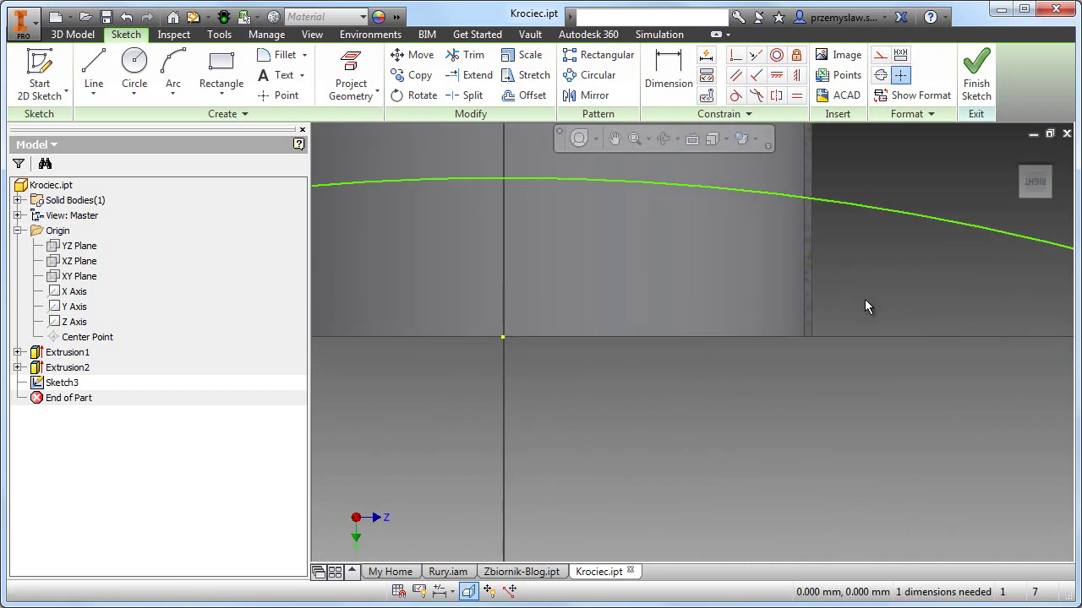
# Project the pipe stub's lower outer edge into the sketch.
pyautogui.click(809, 336)
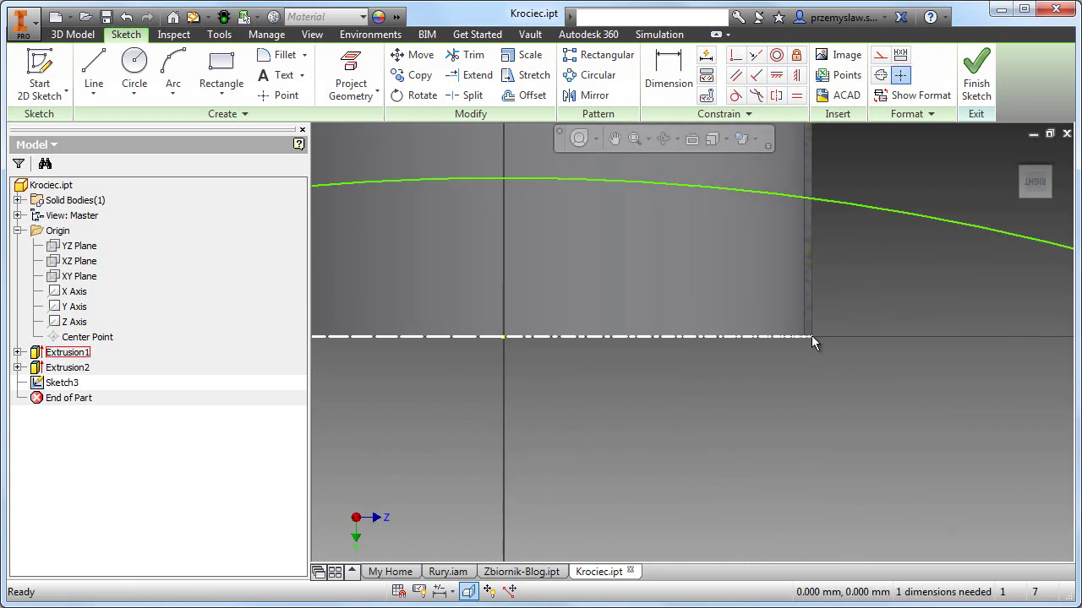
pyautogui.click(350, 74)
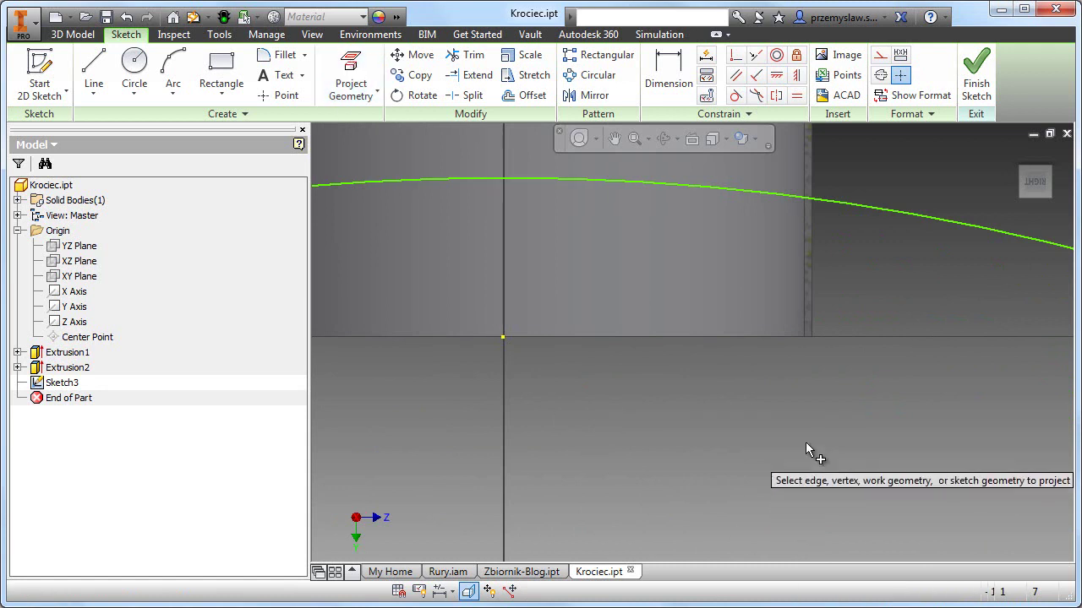
pyautogui.click(789, 317)
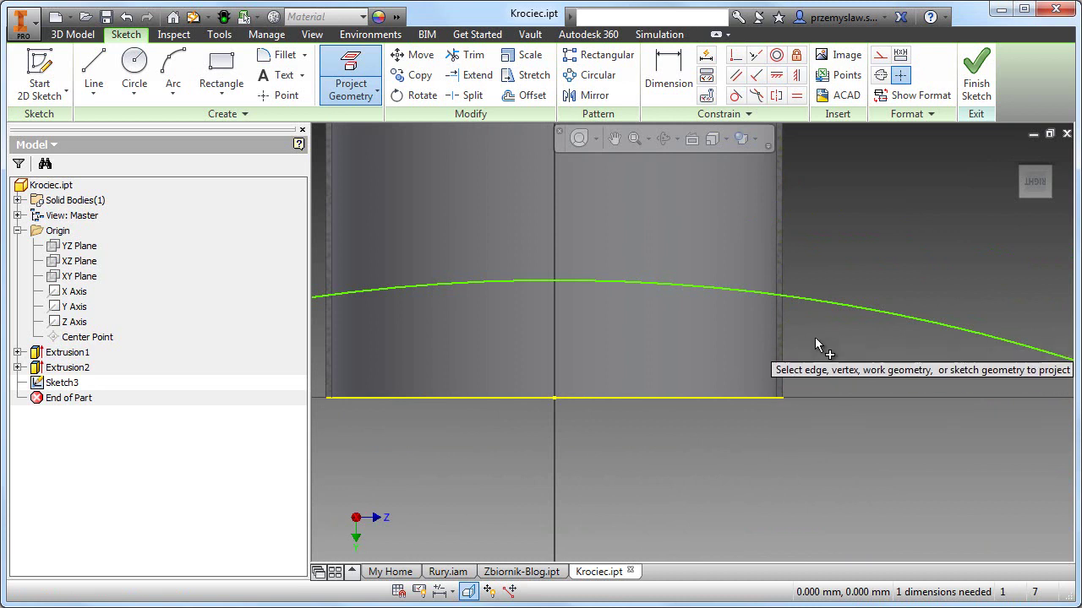
# Add a Coincident constraint between the large circle and the projected edge's endpoint at the stub's outer wall, and finish the sketch.
pyautogui.click(736, 55)
pyautogui.click(841, 301)
pyautogui.click(782, 398)
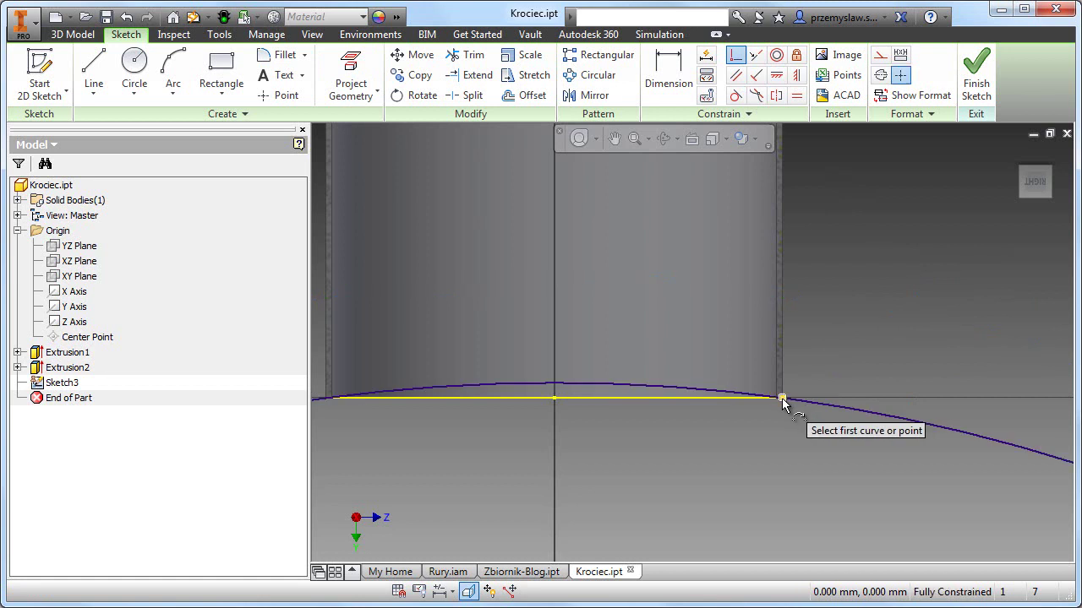
pyautogui.scroll(-5, 810, 436)
pyautogui.moveTo(788, 447); pyautogui.dragTo(786, 437, button='middle')
pyautogui.scroll(6, 753, 417)
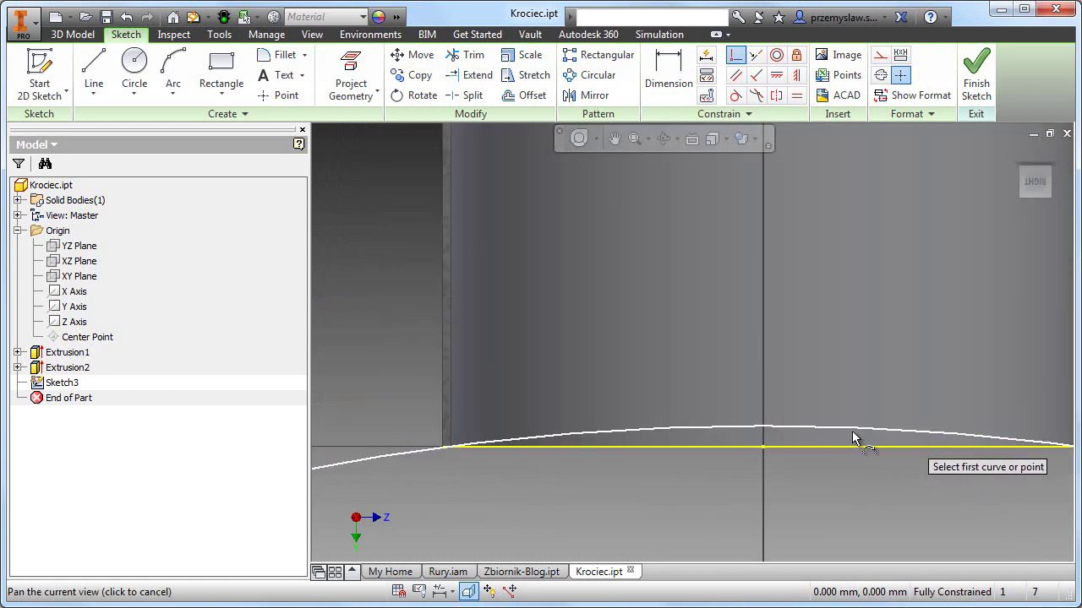
pyautogui.scroll(-6, 607, 444)
pyautogui.moveTo(607, 441); pyautogui.dragTo(661, 323, button='middle')
pyautogui.moveTo(651, 349); pyautogui.dragTo(649, 267, button='middle')
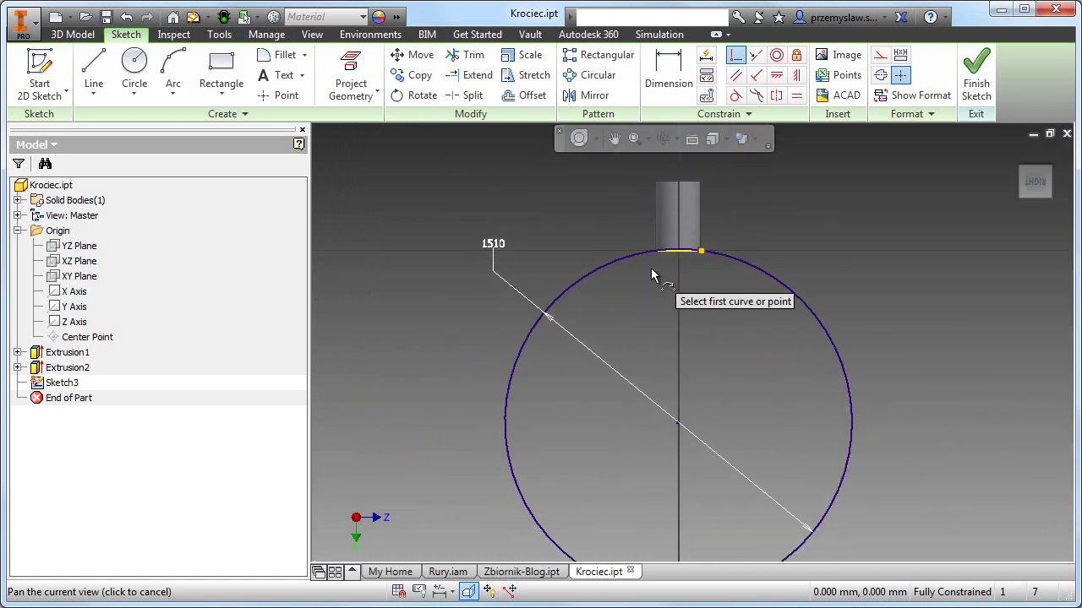
pyautogui.keyDown('shift'); pyautogui.moveTo(547, 385); pyautogui.dragTo(507, 335, button='middle'); pyautogui.keyUp('shift')
pyautogui.press('Escape')
pyautogui.click(976, 74)
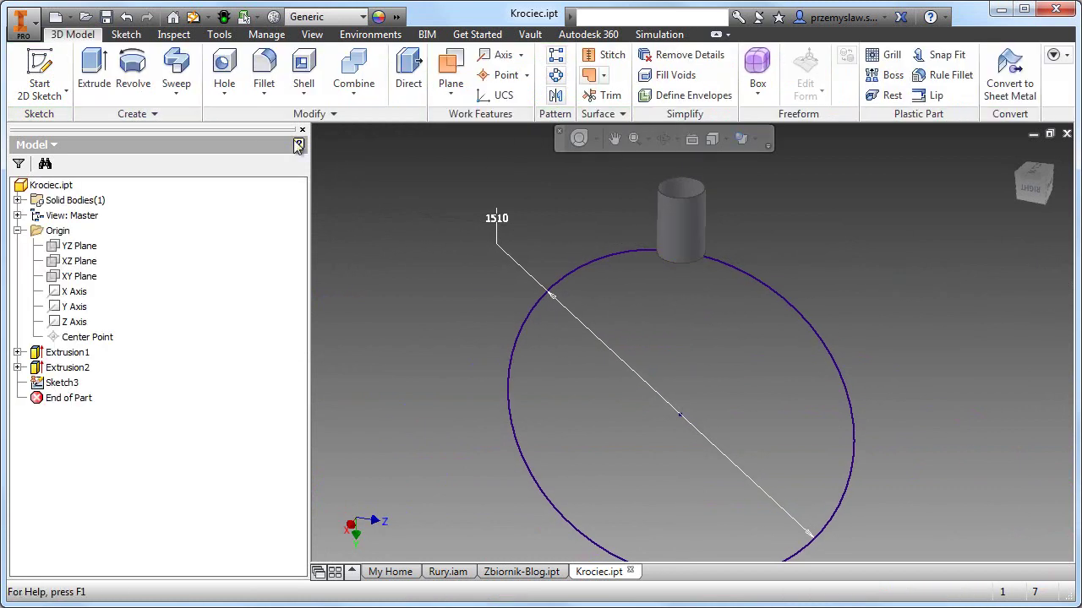
# Extrude the large circle as a symmetric cut with its extents set to All to shape the stub's lower end.
pyautogui.click(92, 69)
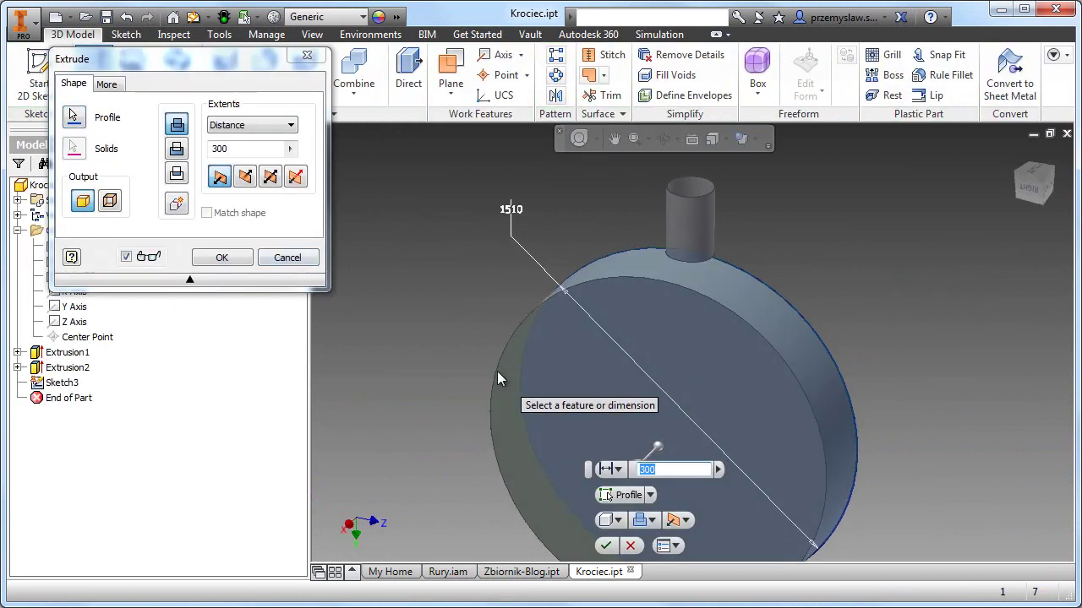
pyautogui.click(182, 147)
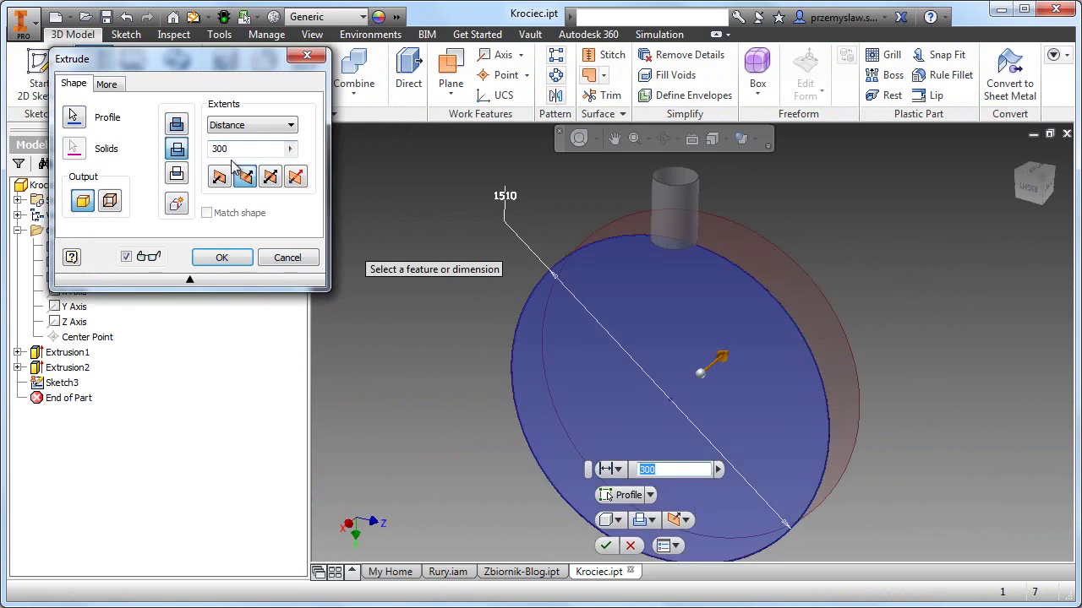
pyautogui.click(254, 125)
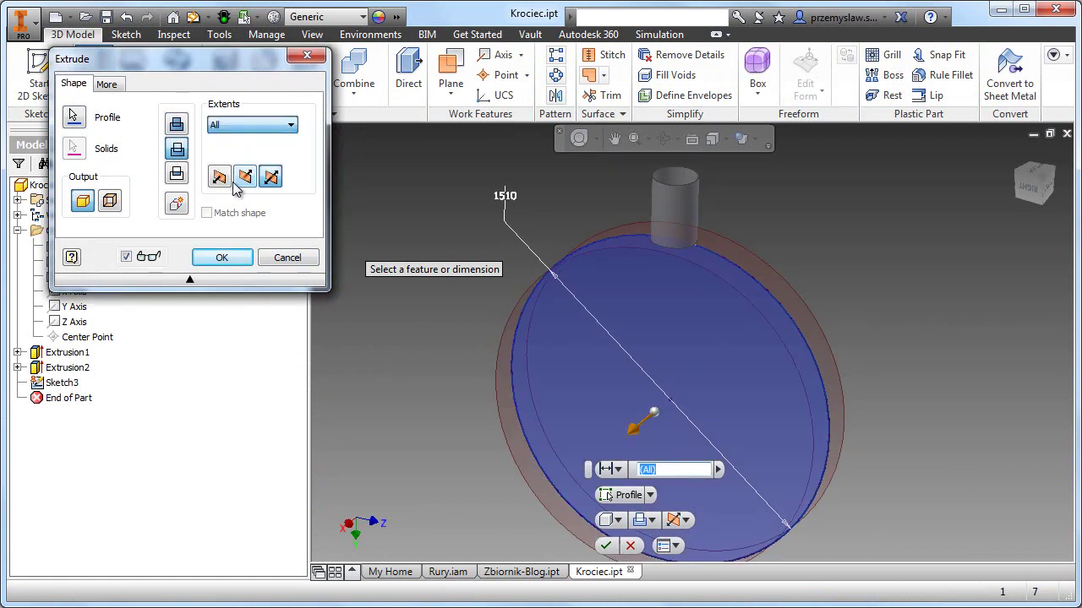
pyautogui.click(233, 181)
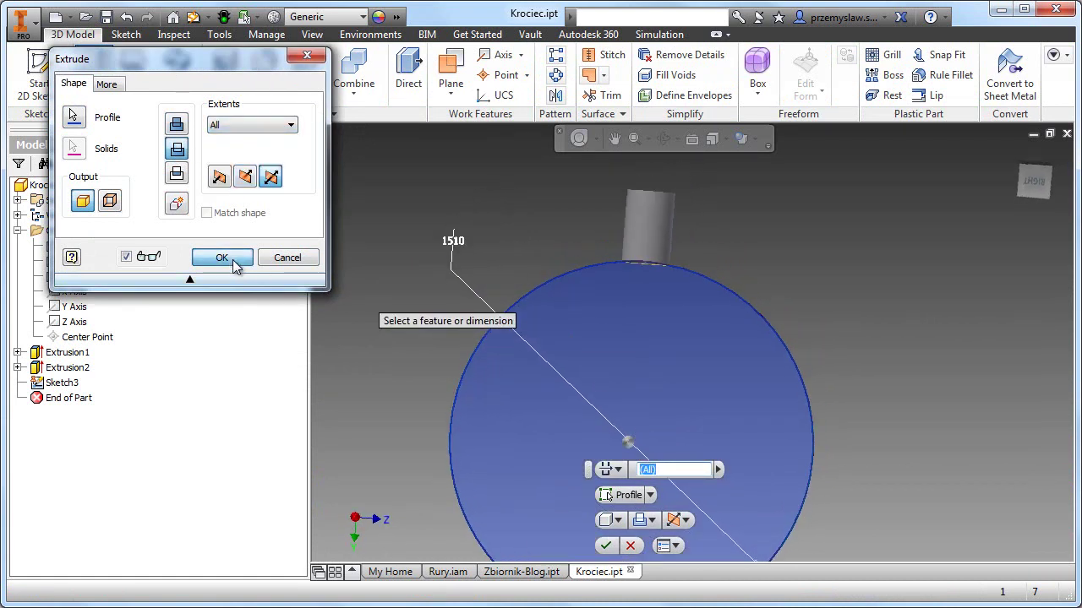
pyautogui.click(232, 257)
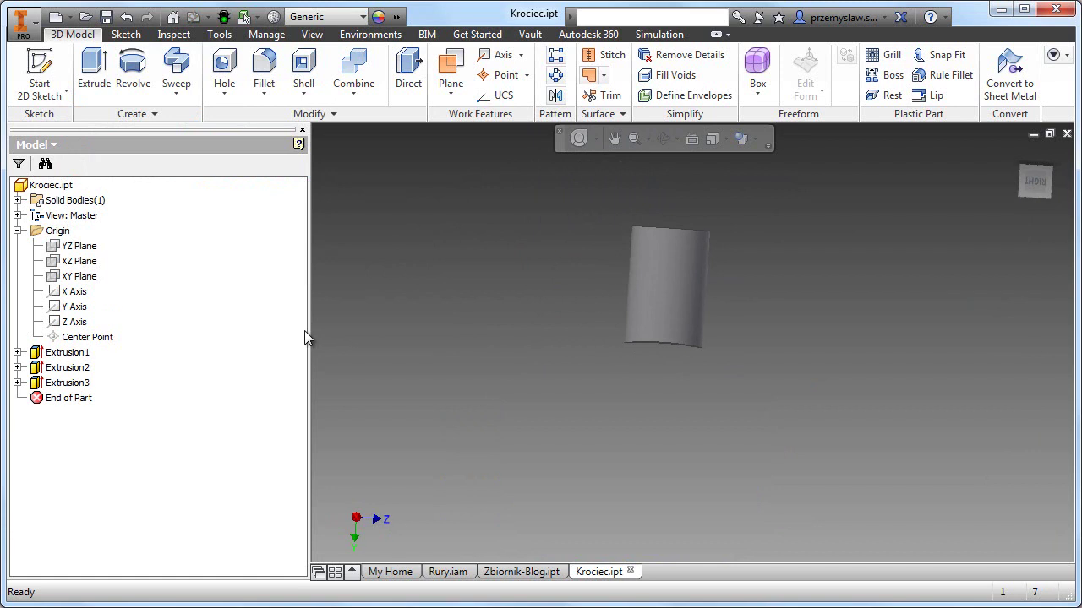
# Make Sketch3 under Extrusion3 visible.
pyautogui.click(17, 383)
pyautogui.rightClick(69, 398)
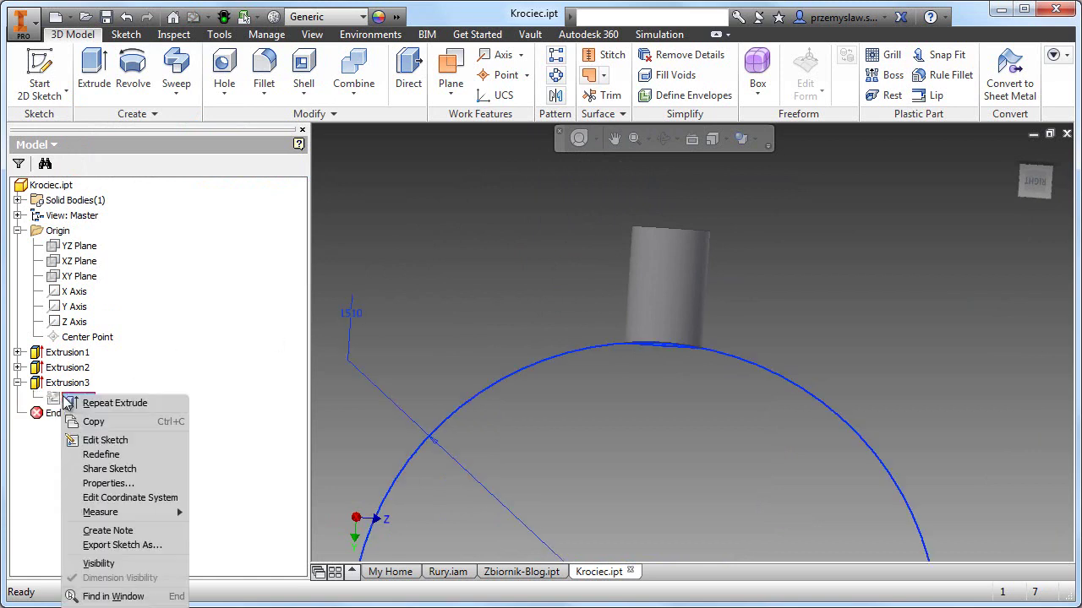
pyautogui.click(97, 563)
# Create a work axis through the large circle's centre point, perpendicular to the YZ plane.
pyautogui.moveTo(500, 320)
pyautogui.mouseDown(button='middle')
pyautogui.moveTo(507, 219)
pyautogui.moveTo(462, 241)
pyautogui.mouseUp(button='middle')
pyautogui.scroll(2, 506, 220)
pyautogui.click(496, 57)
pyautogui.click(500, 55)
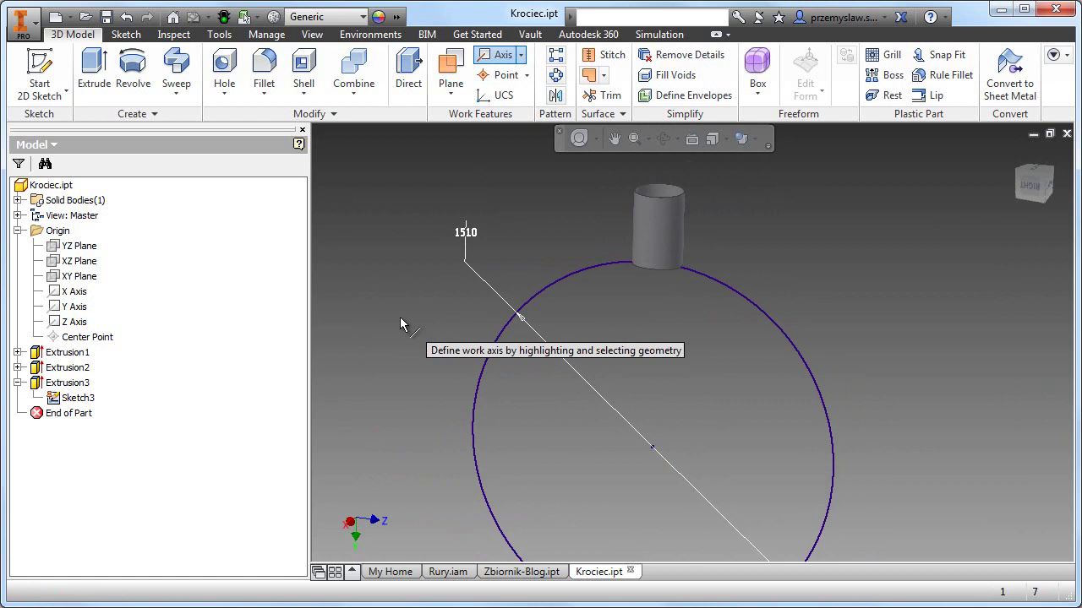
pyautogui.click(652, 449)
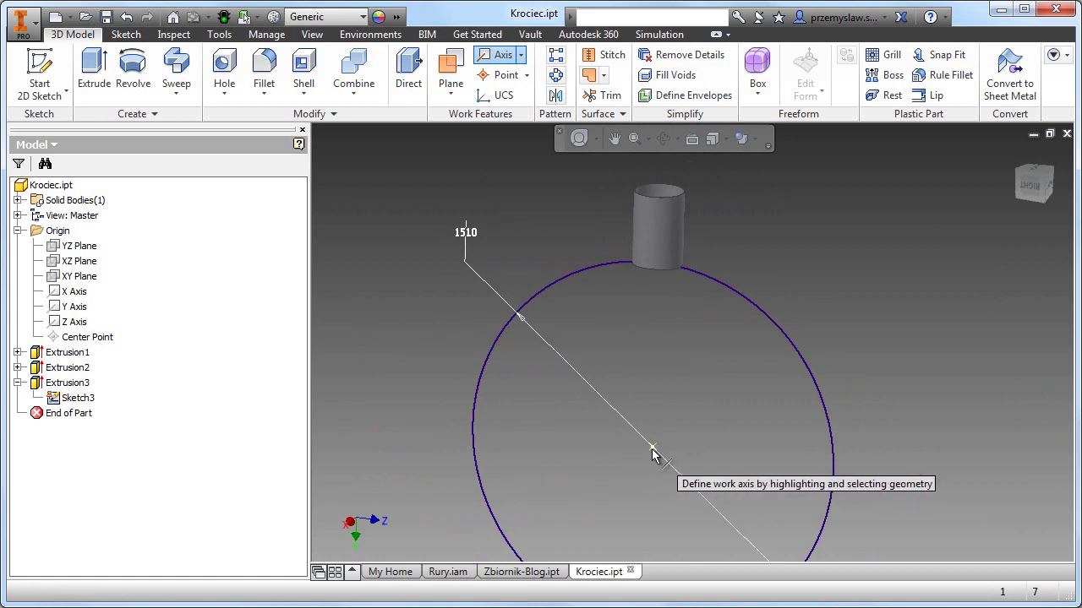
pyautogui.click(92, 253)
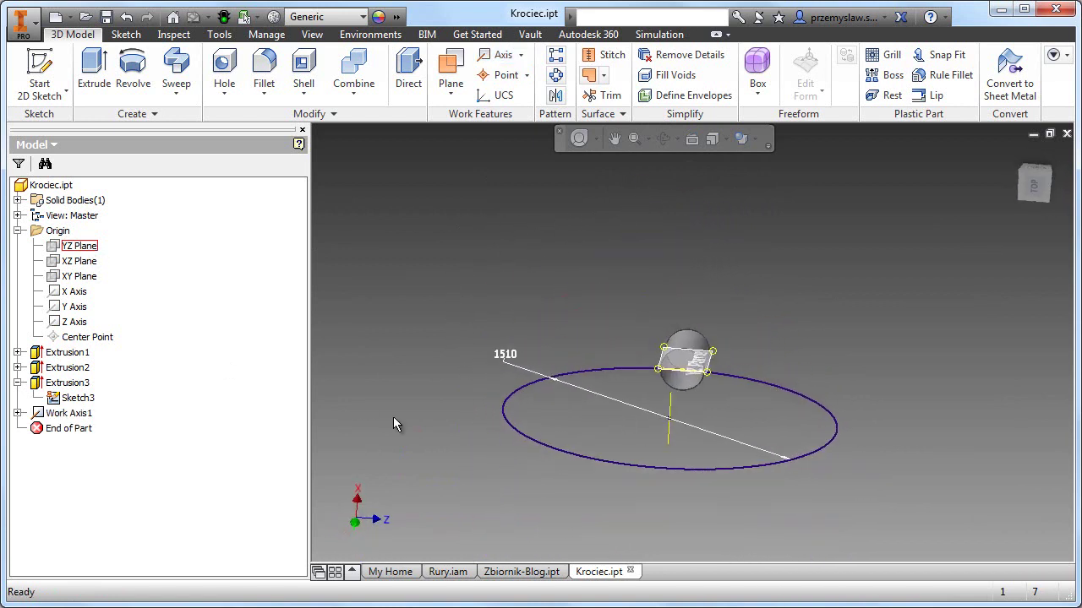
# Create a work point where the XY plane intersects the large circle's arc inside the pipe stub.
pyautogui.moveTo(538, 294); pyautogui.dragTo(451, 201, button='middle')
pyautogui.moveTo(492, 273); pyautogui.dragTo(455, 253, button='middle')
pyautogui.scroll(-3, 455, 254)
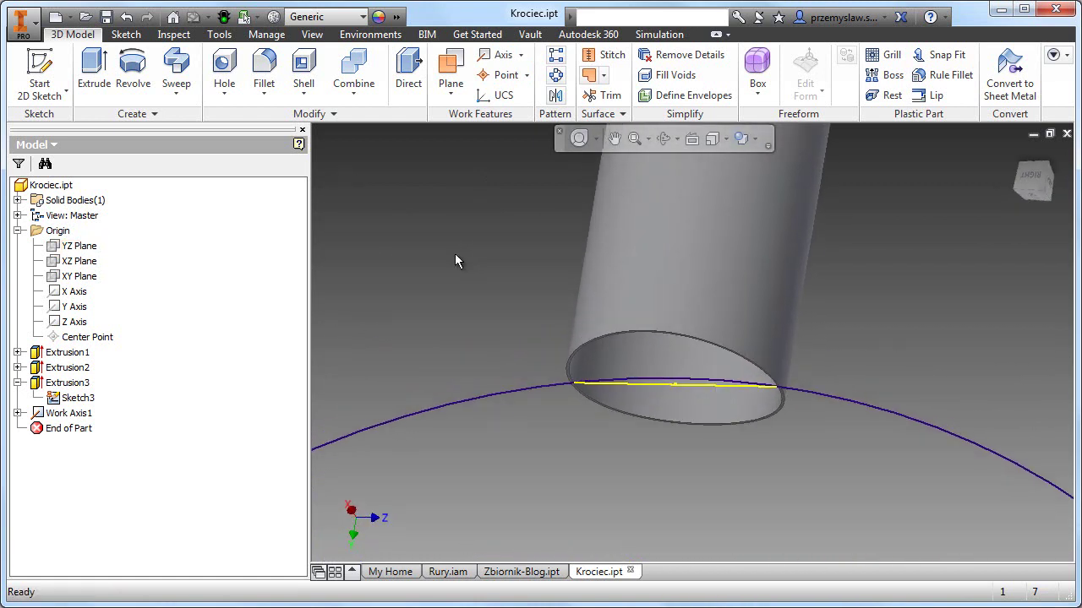
pyautogui.moveTo(454, 254); pyautogui.dragTo(442, 190, button='middle')
pyautogui.click(505, 74)
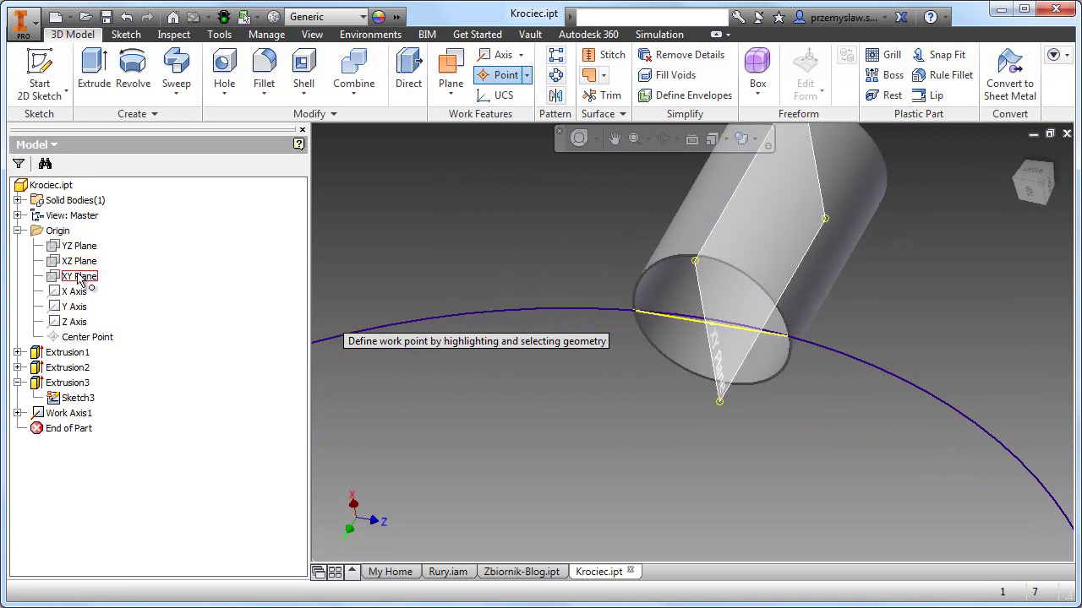
pyautogui.click(81, 277)
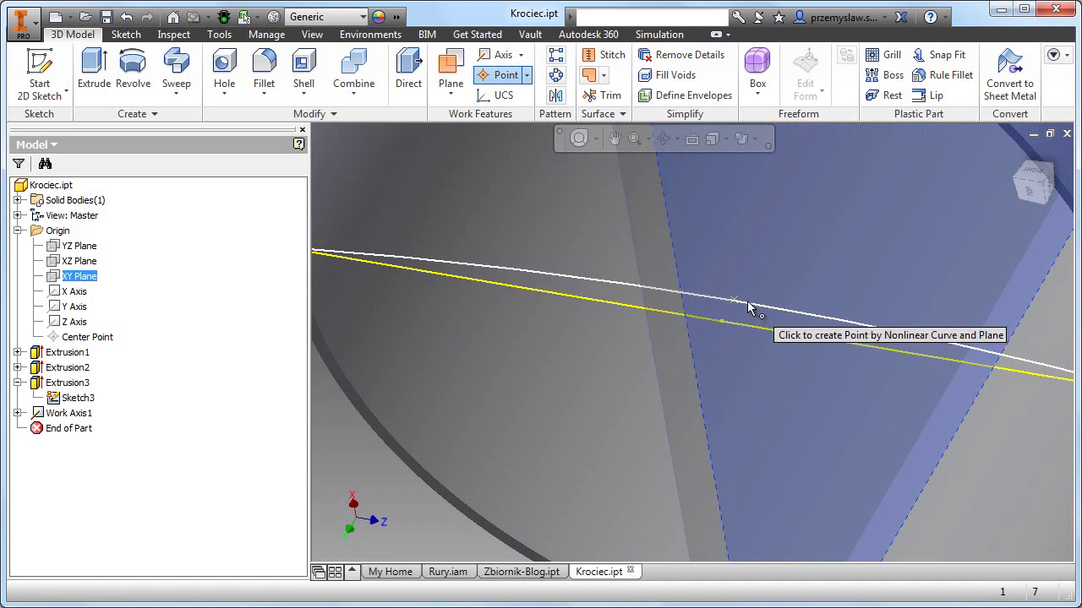
pyautogui.click(749, 309)
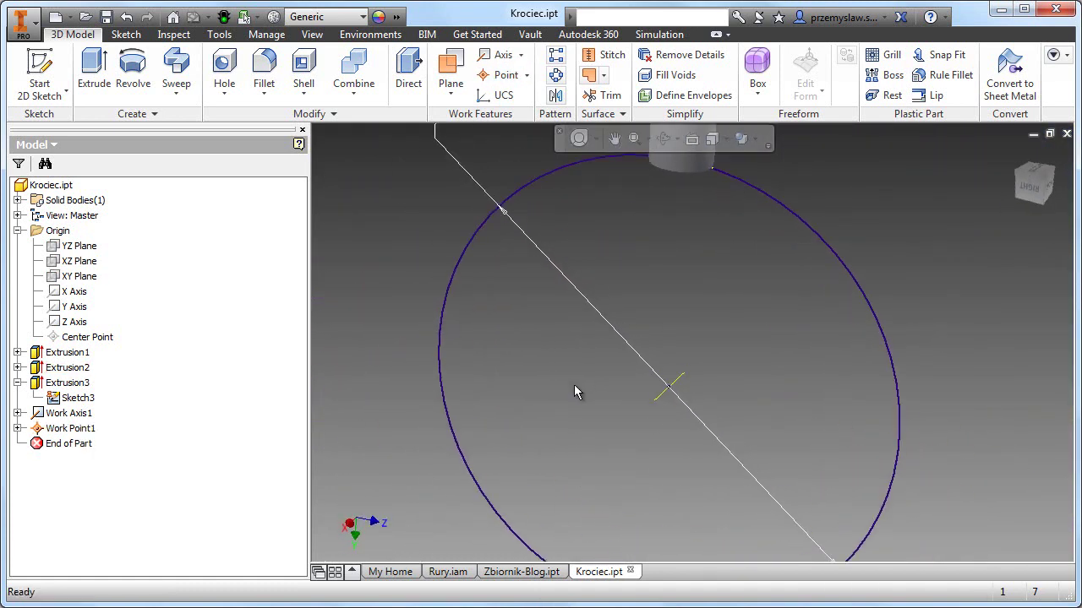
# Create a work plane parallel to the XZ plane through the large circle's centre point.
pyautogui.click(448, 67)
pyautogui.click(76, 269)
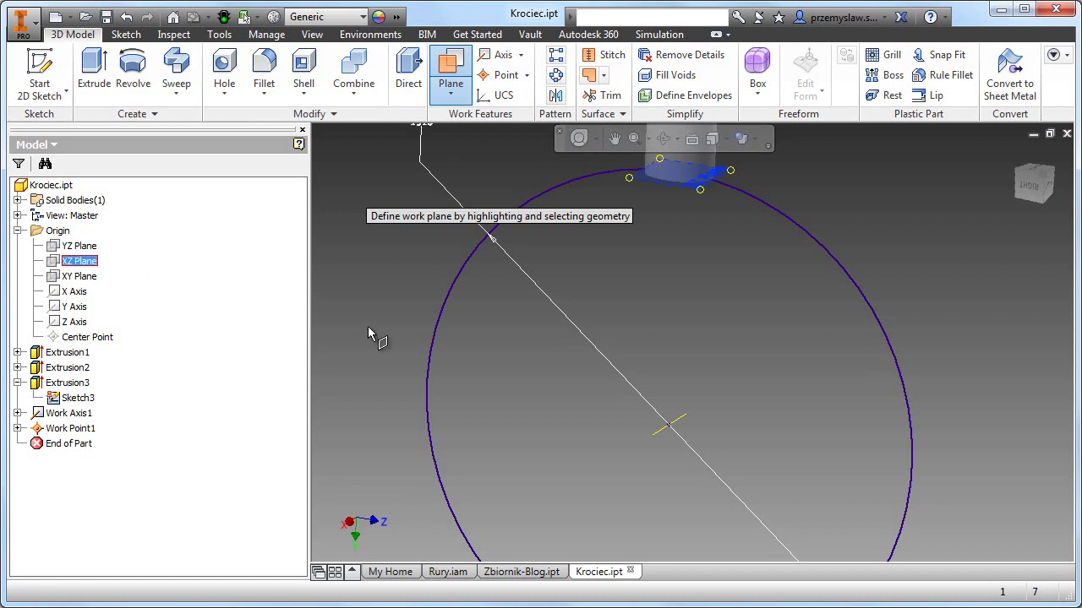
pyautogui.click(670, 426)
# Start a sketch on the new work plane and draw a circle centred on the sketch origin with its diameter set to ID1.
pyautogui.moveTo(573, 469); pyautogui.dragTo(551, 427, button='middle')
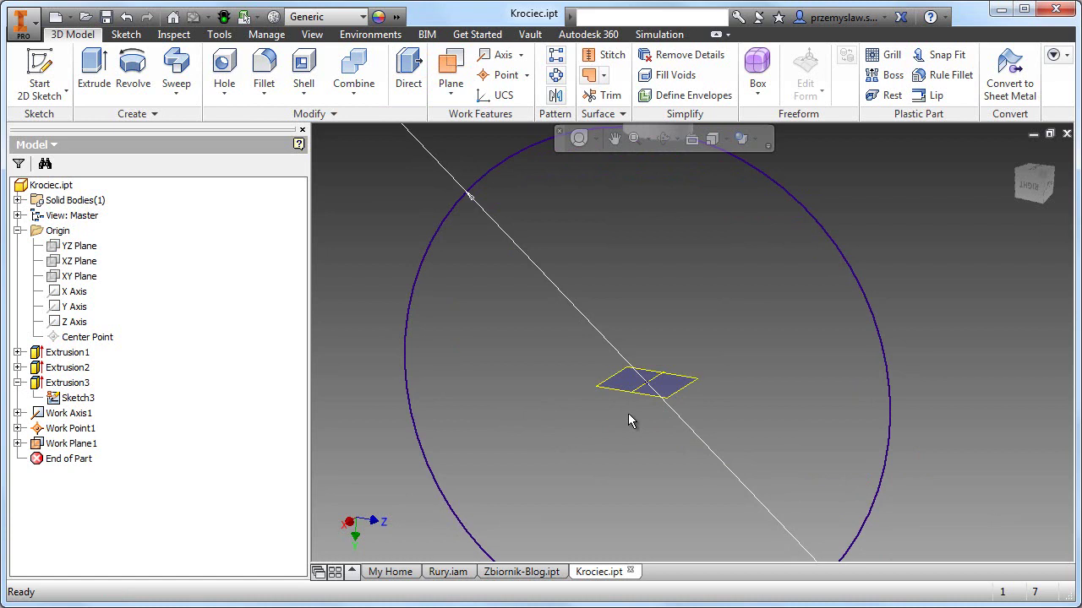
pyautogui.moveTo(631, 414); pyautogui.dragTo(613, 376, button='middle')
pyautogui.scroll(-4, 592, 404)
pyautogui.scroll(-4, 545, 404)
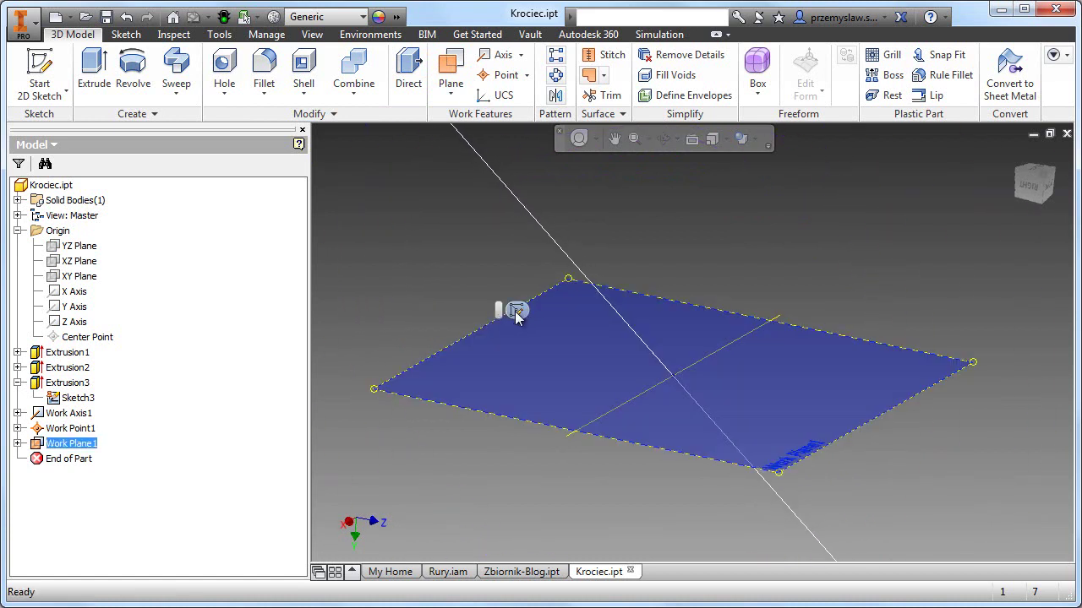
pyautogui.click(516, 312)
pyautogui.rightClick(430, 221)
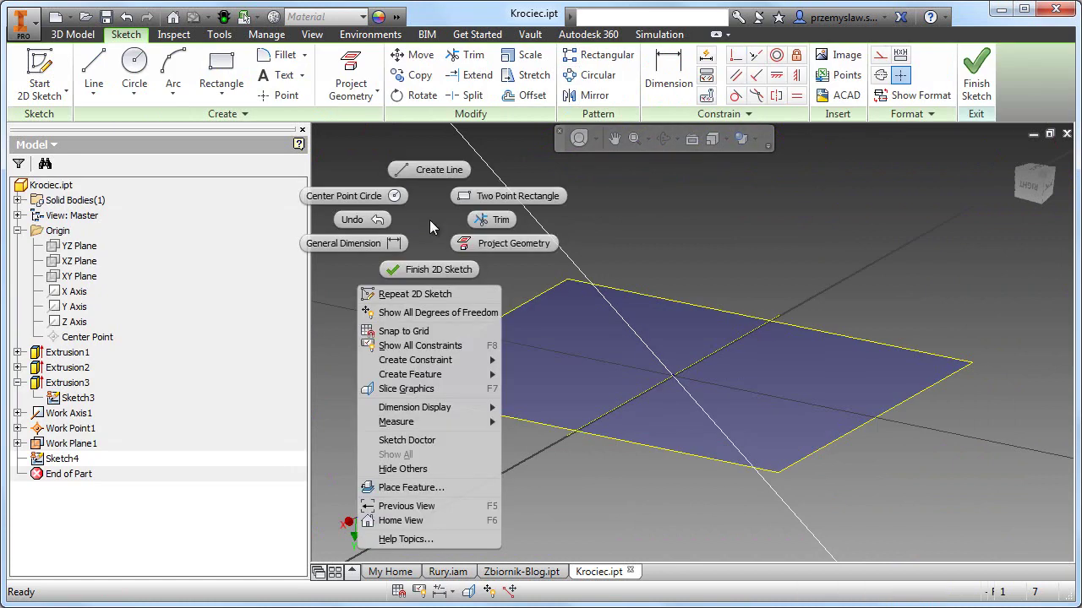
pyautogui.click(391, 195)
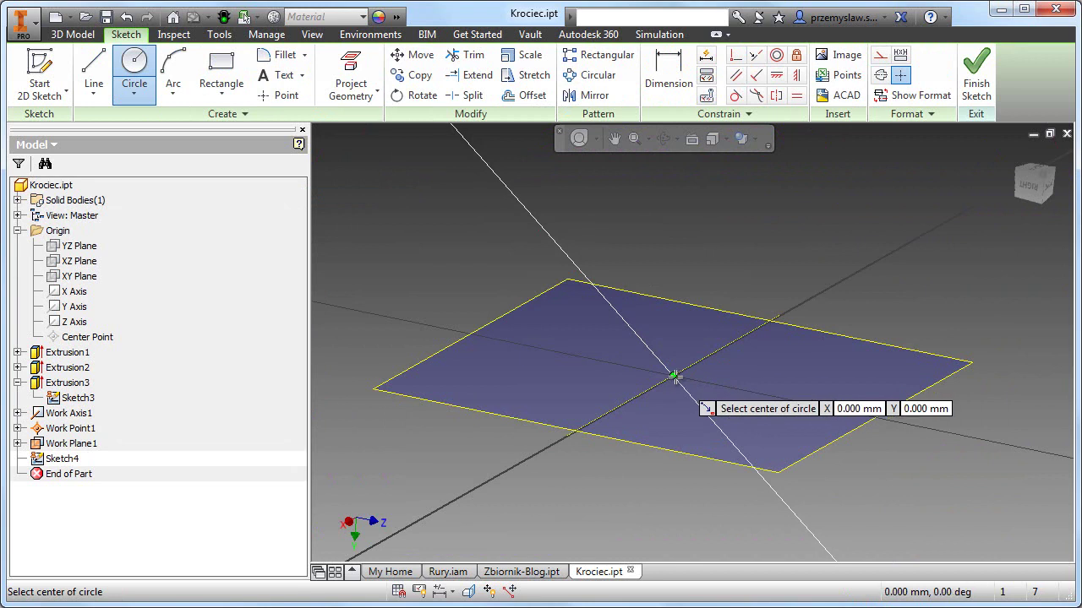
pyautogui.click(674, 375)
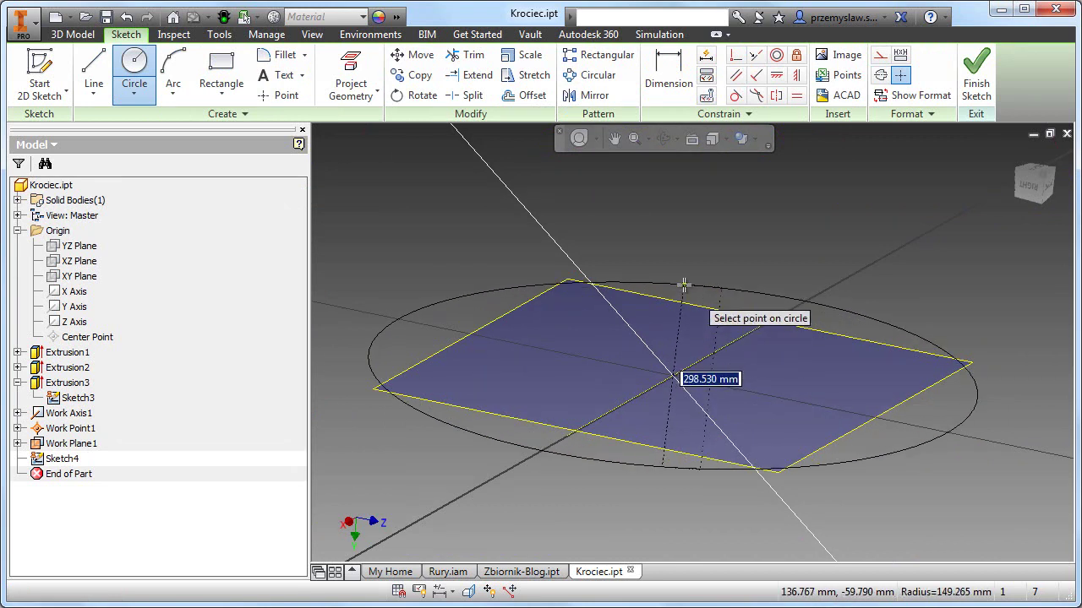
pyautogui.write('1')
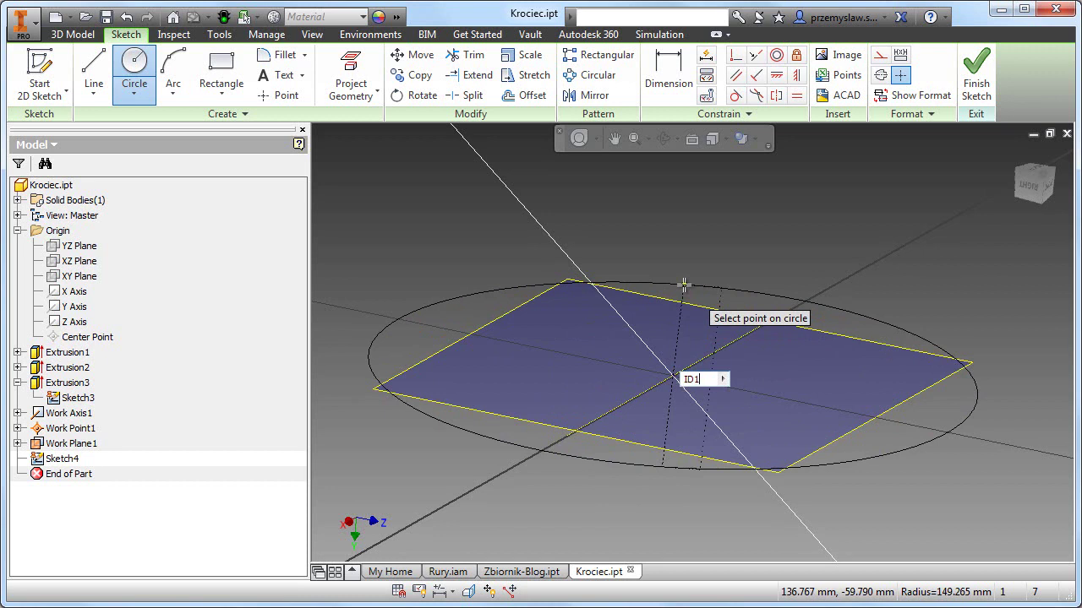
pyautogui.press('Return')
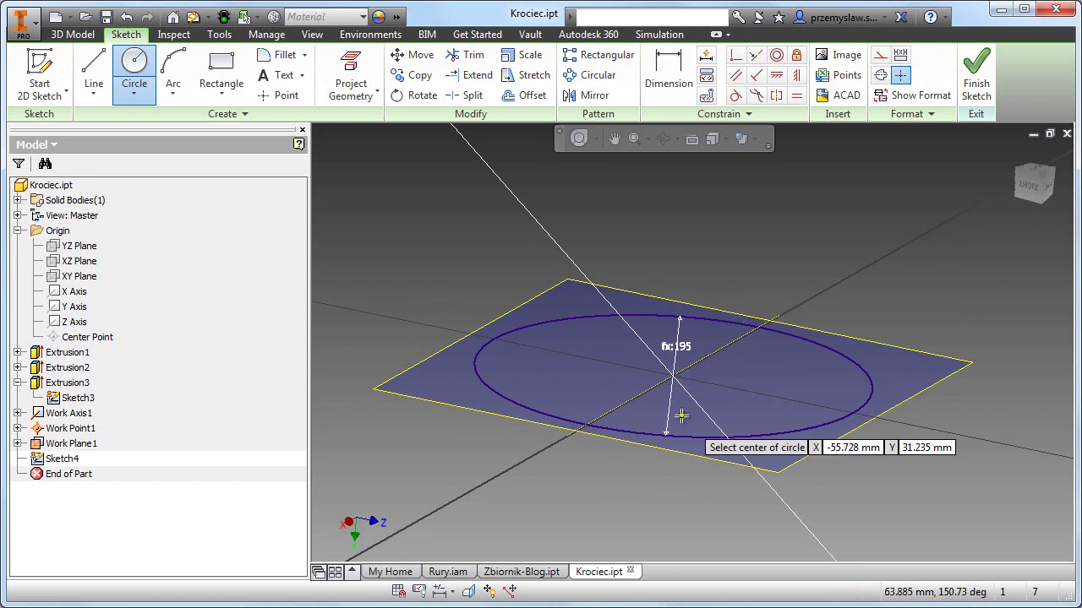
# End the Circle command and finish the sketch containing the ID1 circle.
pyautogui.scroll(-8, 676, 418)
pyautogui.moveTo(624, 408)
pyautogui.mouseDown(button='middle')
pyautogui.moveTo(600, 319)
pyautogui.moveTo(542, 376)
pyautogui.mouseUp(button='middle')
pyautogui.scroll(5, 601, 331)
pyautogui.scroll(2, 532, 387)
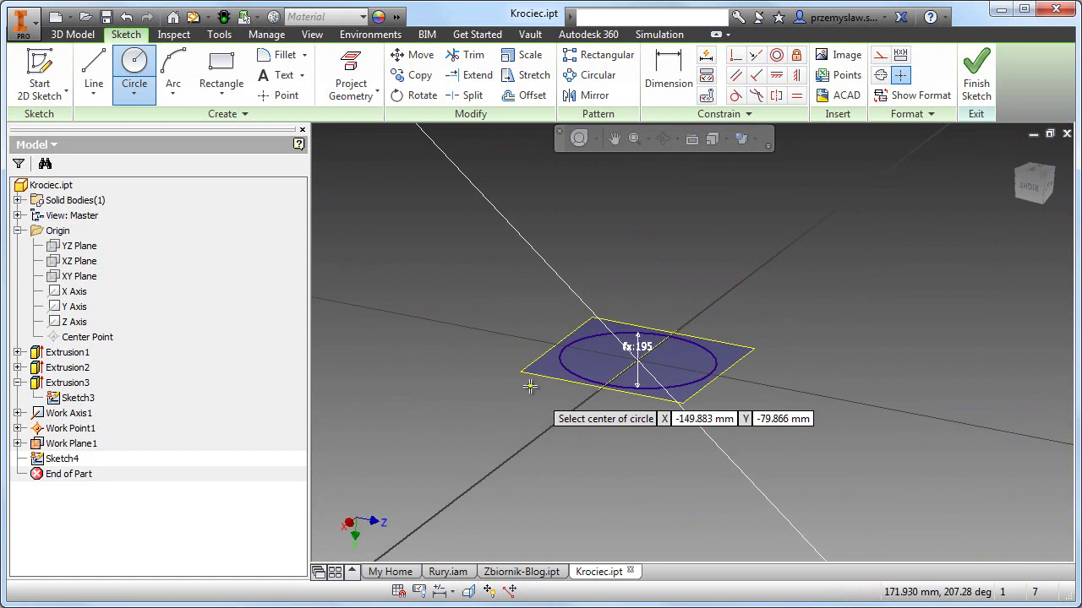
pyautogui.rightClick(433, 318)
pyautogui.click(492, 319)
pyautogui.scroll(-5, 454, 332)
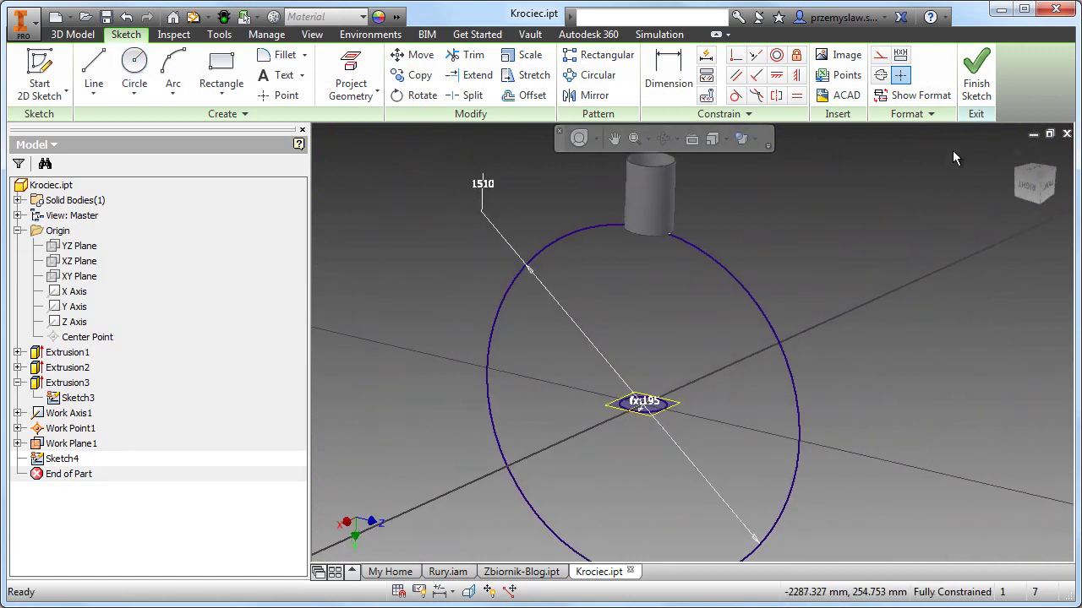
pyautogui.click(976, 76)
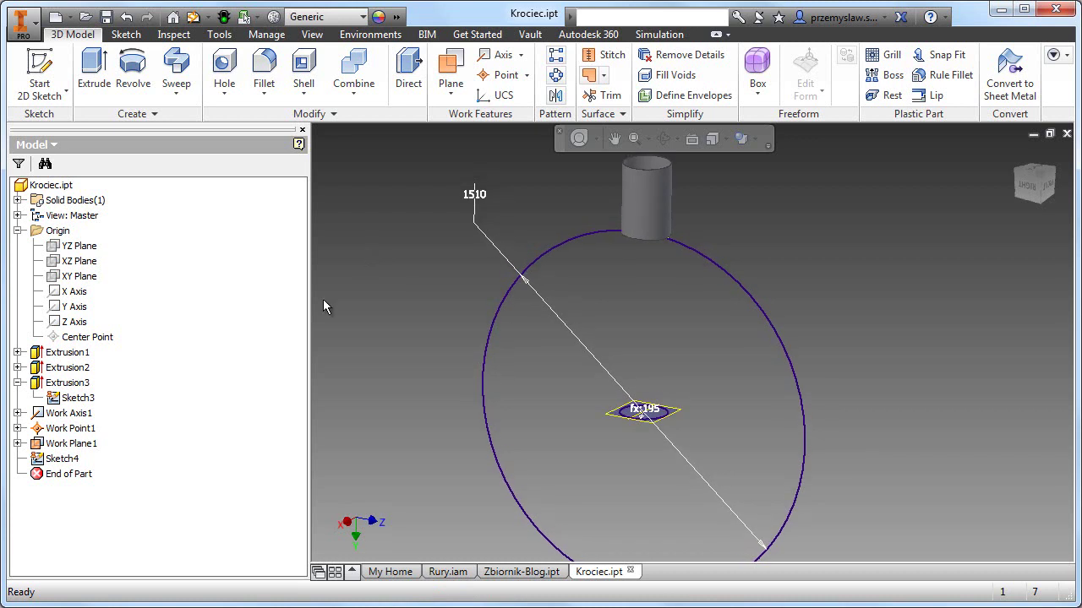
# Hide the large circle's sketch (Sketch3) and the work plane Work Plane1.
pyautogui.rightClick(68, 398)
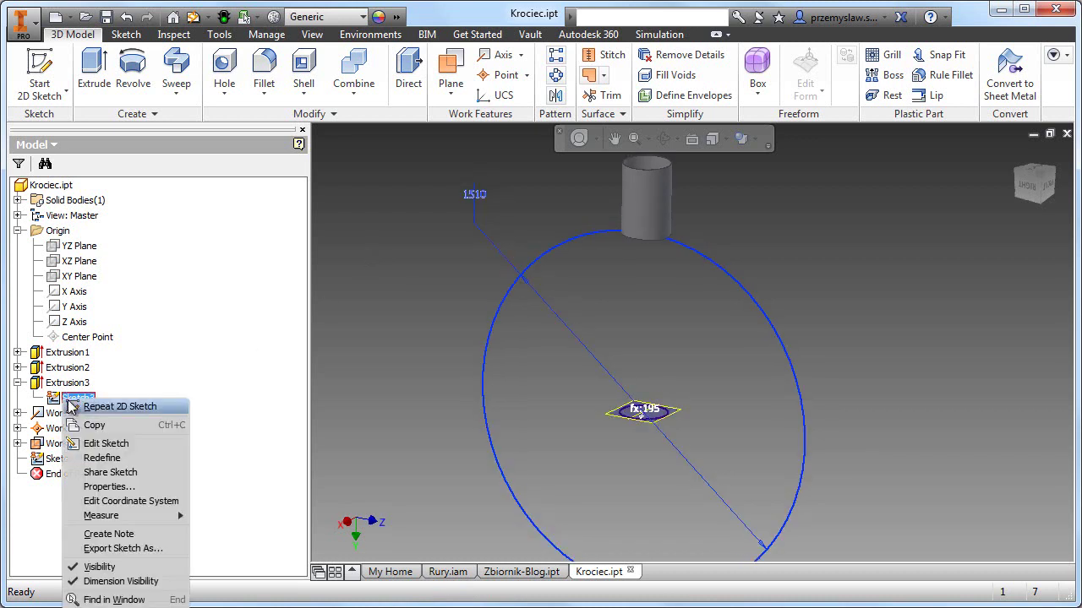
pyautogui.click(102, 564)
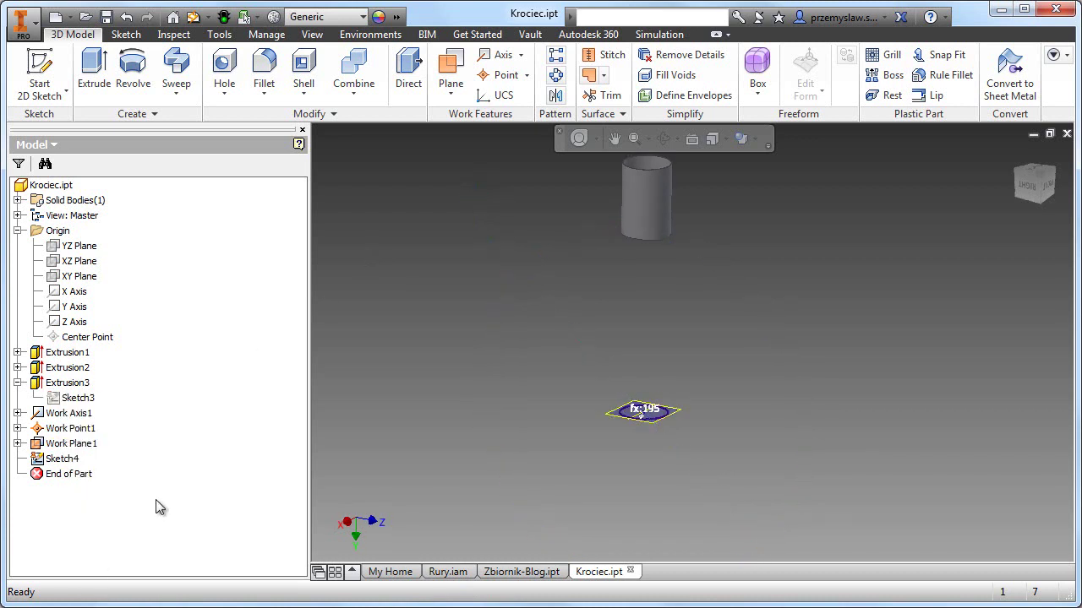
pyautogui.rightClick(76, 445)
pyautogui.click(110, 536)
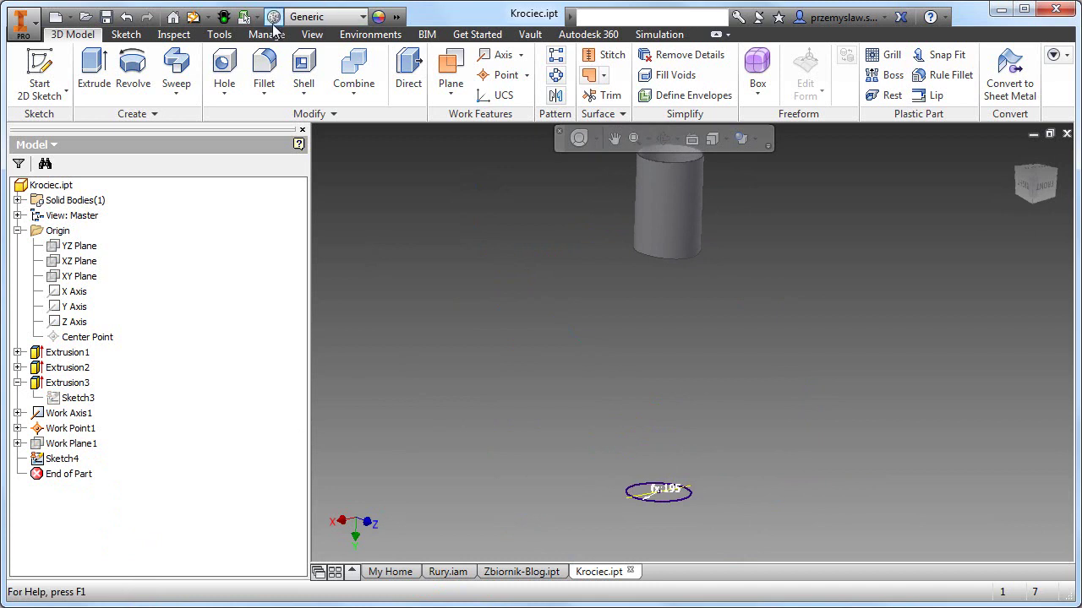
# Start creating an iPart from the part, with OD1 as key 1 and OD2 as key 2.
pyautogui.click(263, 34)
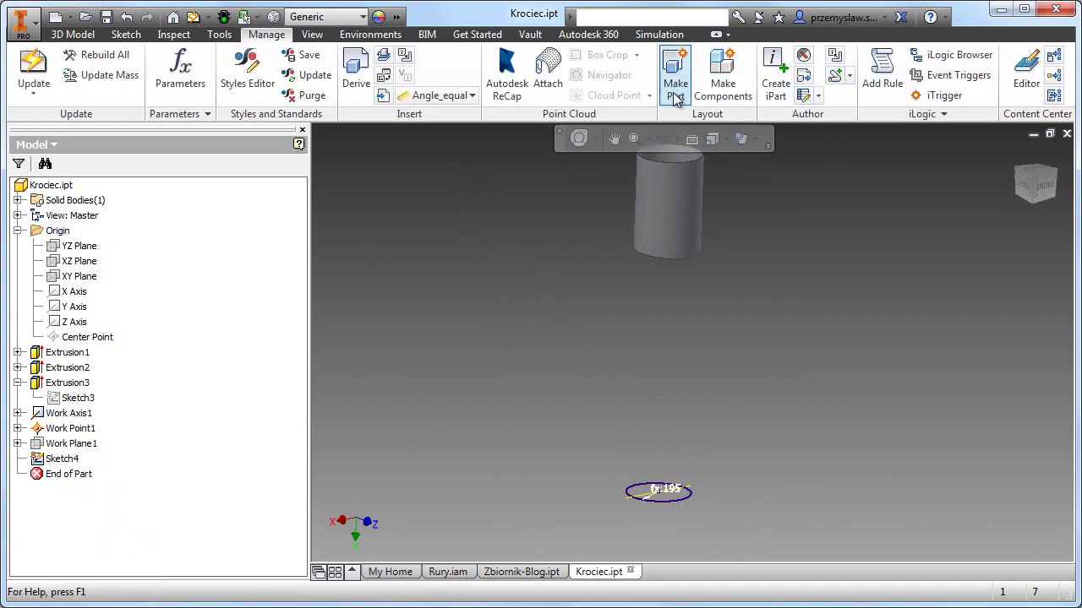
pyautogui.click(775, 80)
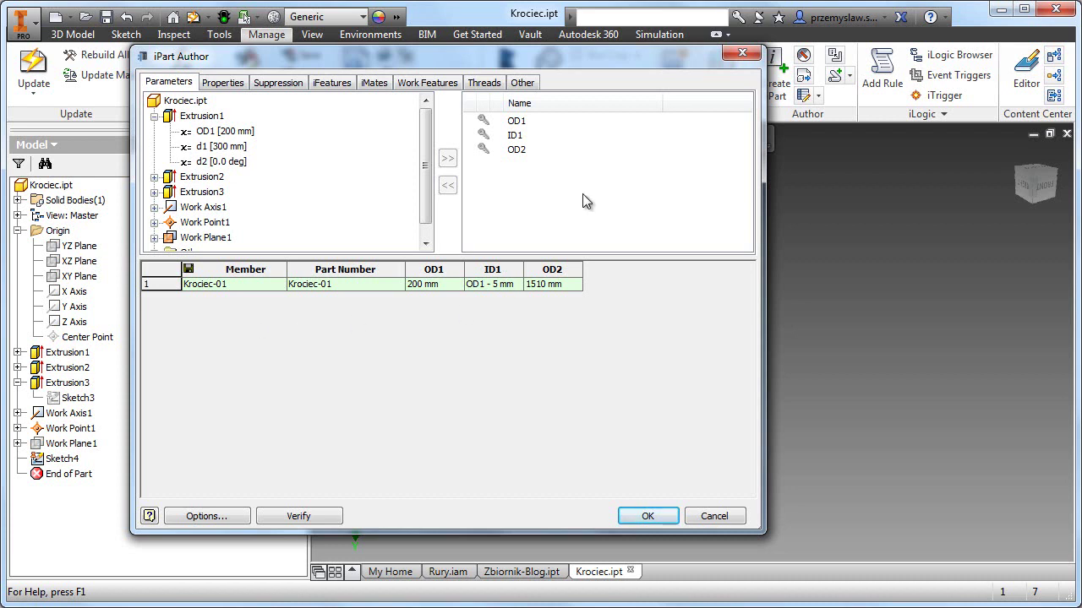
pyautogui.click(482, 121)
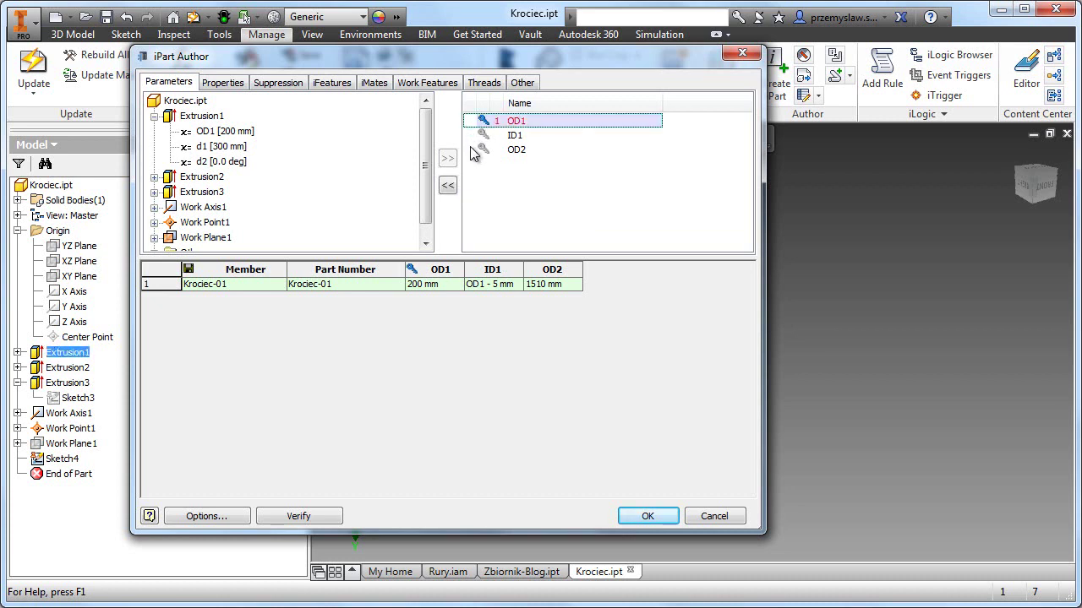
pyautogui.click(484, 150)
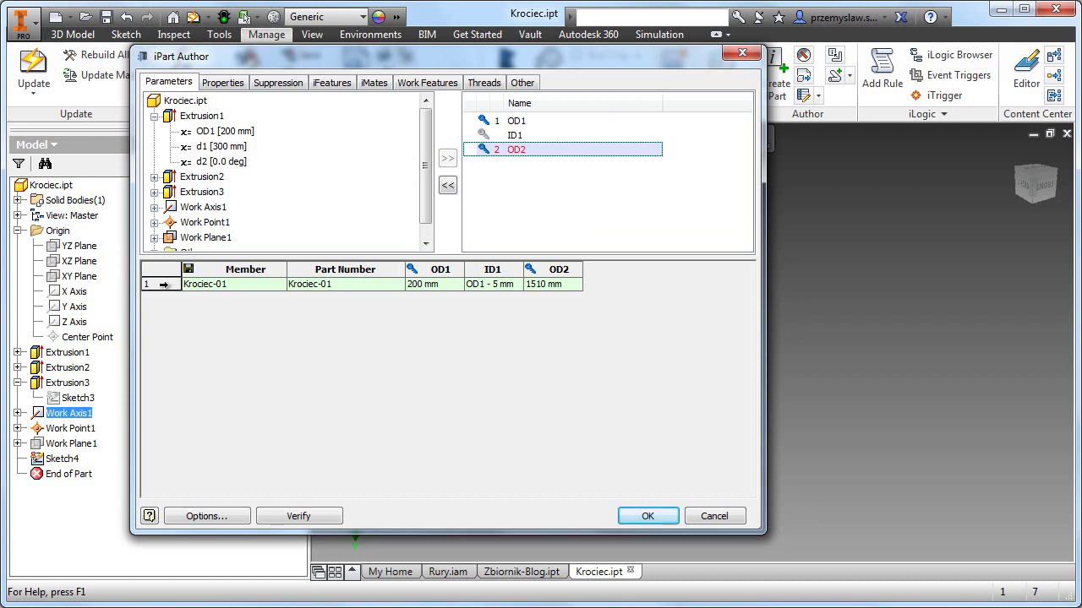
# Insert two additional member rows into the iPart table.
pyautogui.rightClick(163, 284)
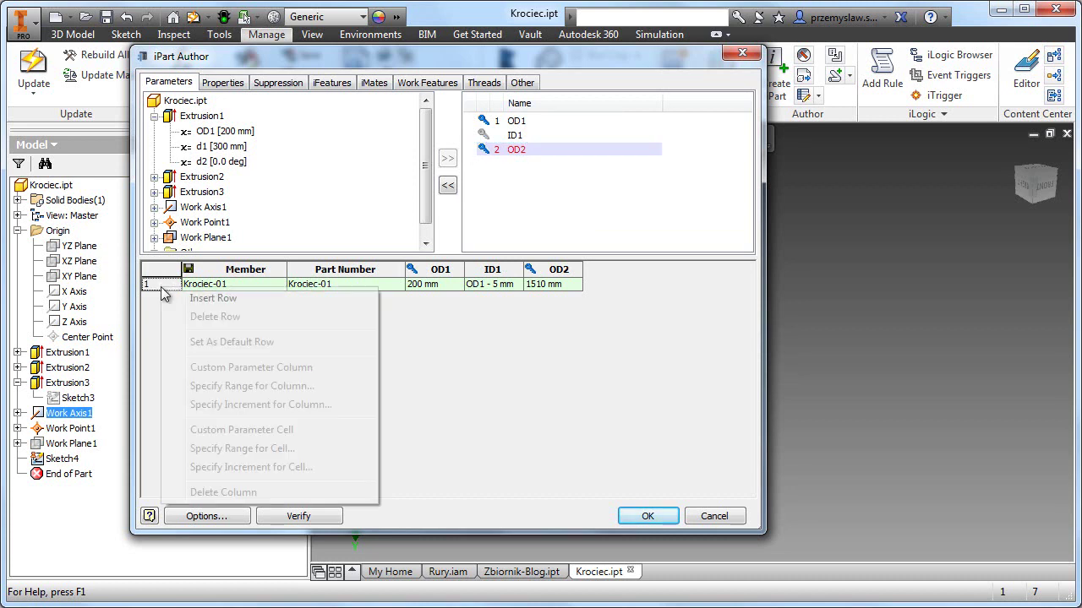
pyautogui.click(193, 296)
pyautogui.rightClick(166, 300)
pyautogui.click(177, 311)
# Set OD1 to 300 mm for Krociec-02 and 400 mm for Krociec-03, and confirm the iPart table.
pyautogui.click(414, 298)
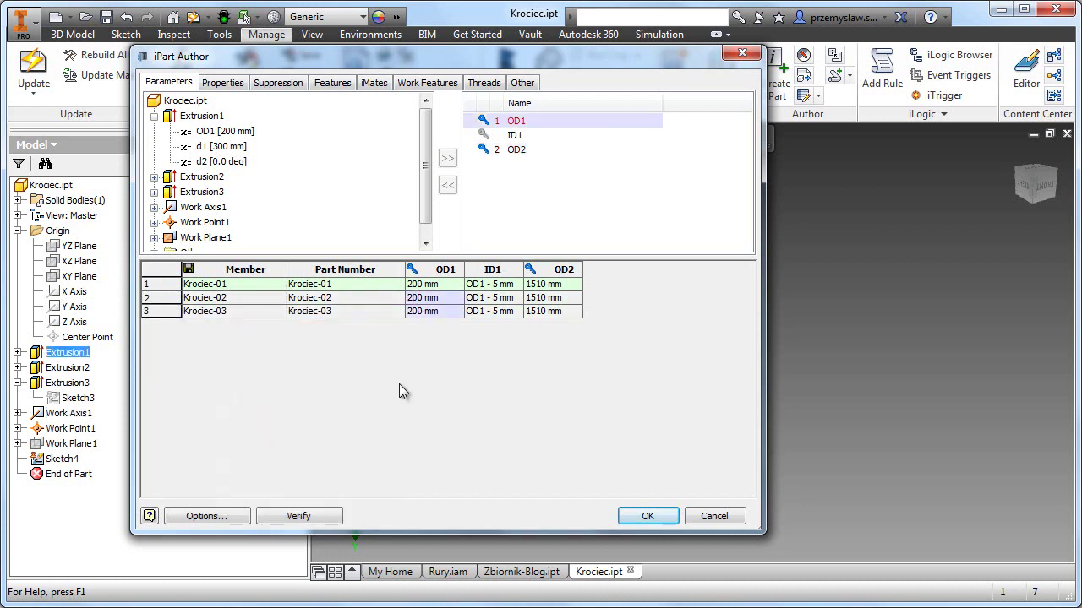
pyautogui.press('BackSpace')
pyautogui.write('3')
pyautogui.click(413, 312)
pyautogui.press('BackSpace')
pyautogui.write('4')
pyautogui.click(644, 515)
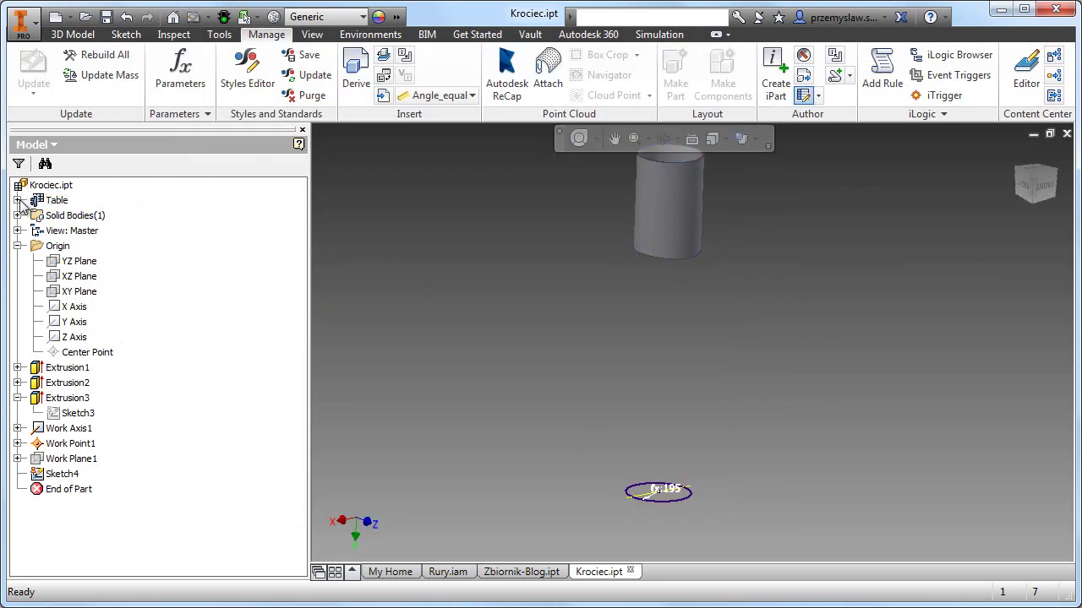
# Expand the iPart table in the model tree to examine the OD2 key under each OD1 size.
pyautogui.click(18, 201)
pyautogui.click(33, 215)
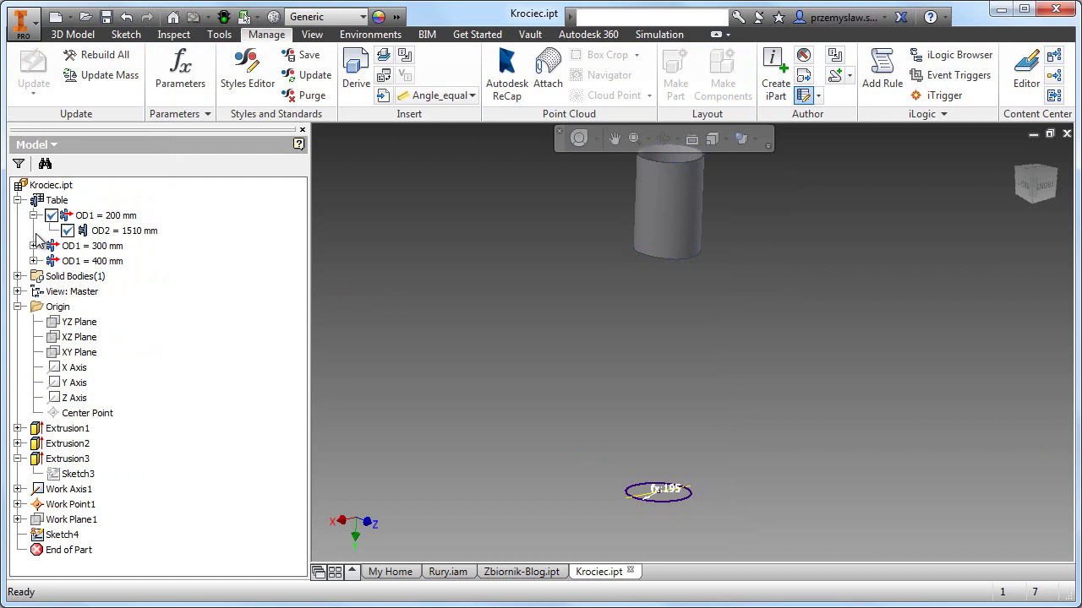
pyautogui.click(33, 246)
pyautogui.click(33, 276)
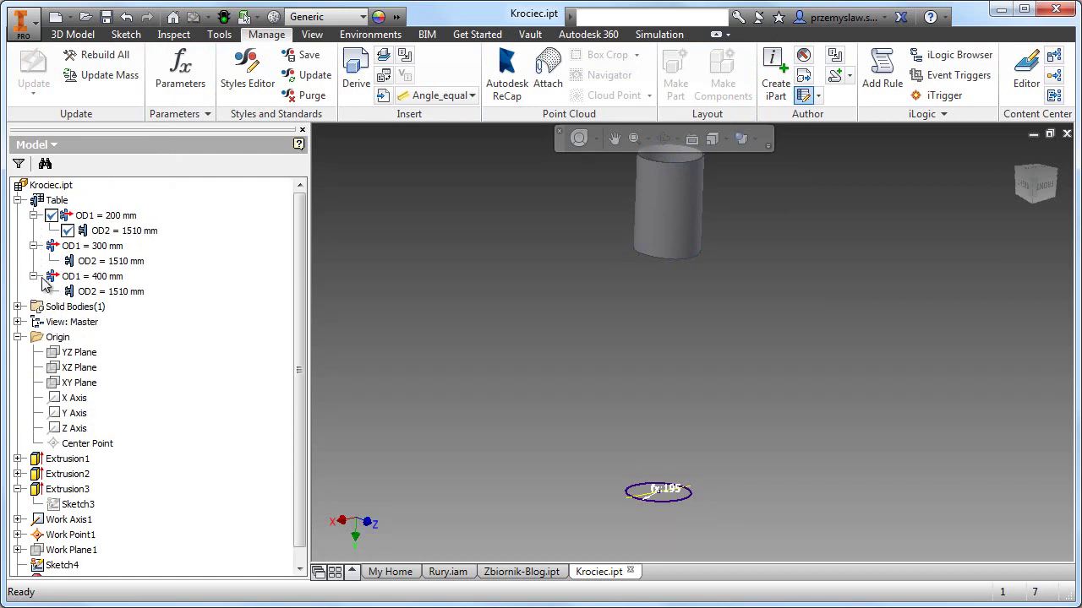
# Open the iPart table for editing as an Excel spreadsheet and widen its columns to make the contents readable.
pyautogui.rightClick(54, 202)
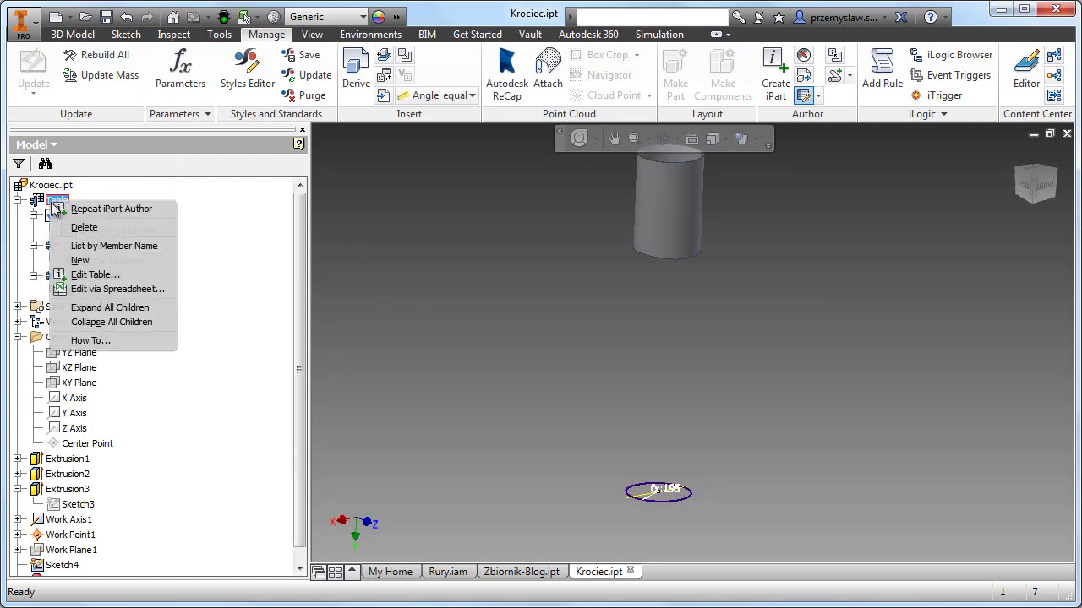
pyautogui.click(98, 290)
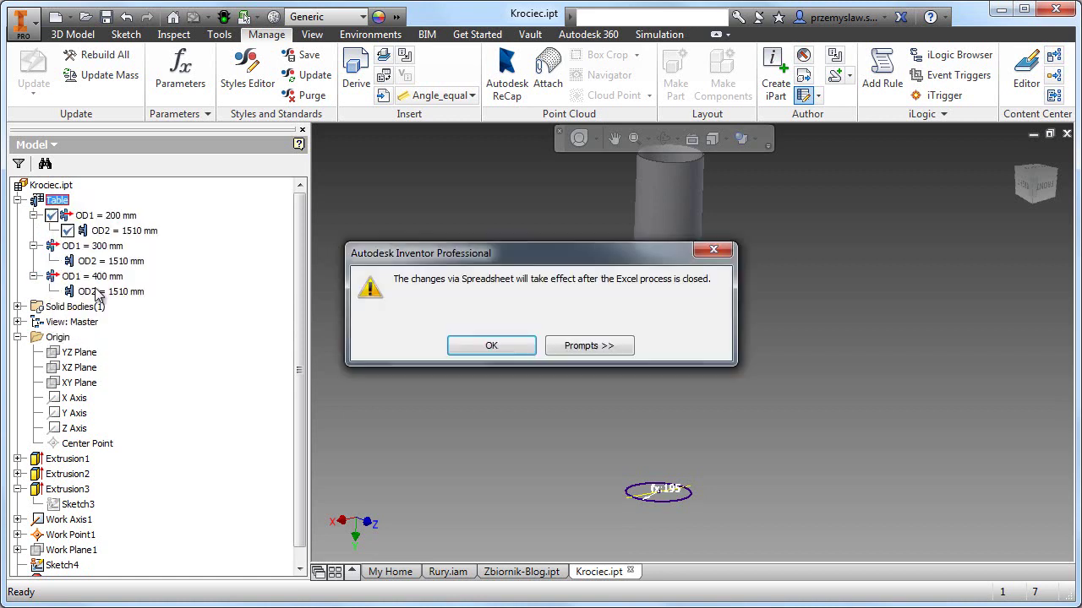
pyautogui.click(456, 341)
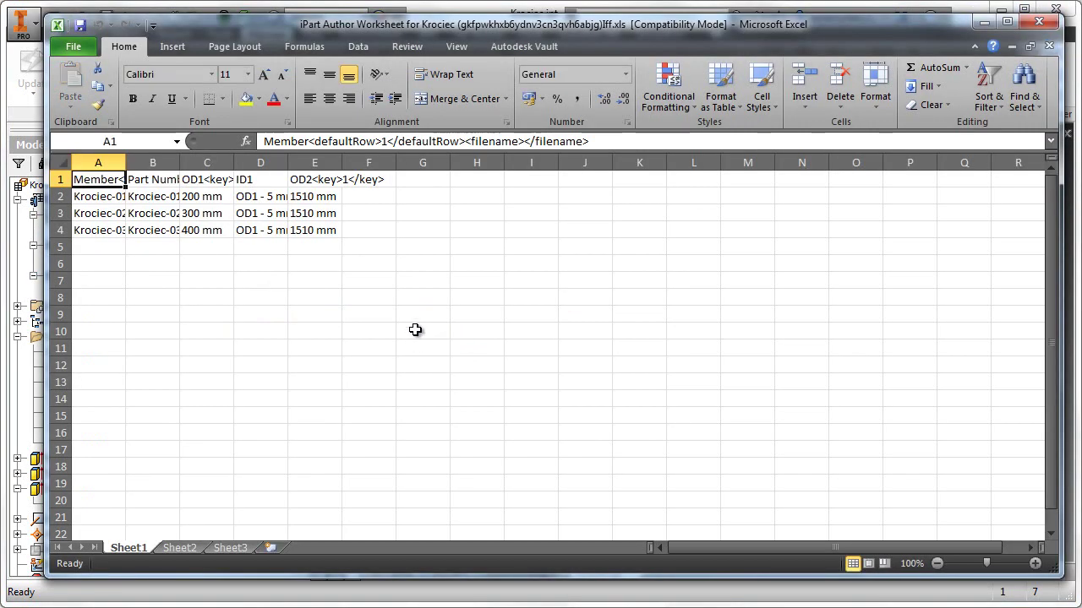
pyautogui.moveTo(125, 163); pyautogui.dragTo(412, 162)
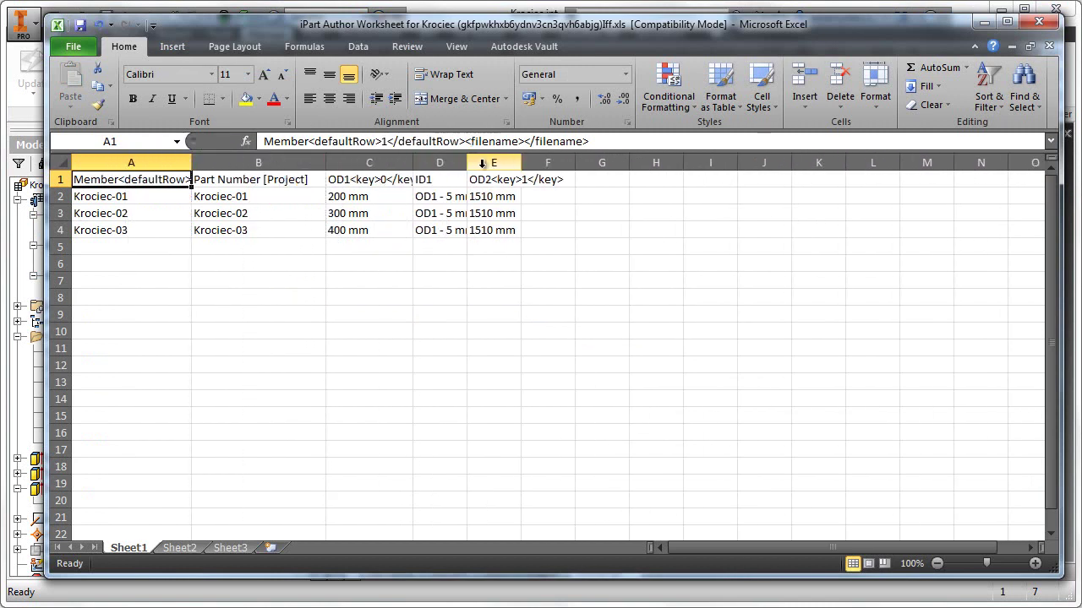
pyautogui.moveTo(520, 162); pyautogui.dragTo(596, 162)
pyautogui.click(514, 257)
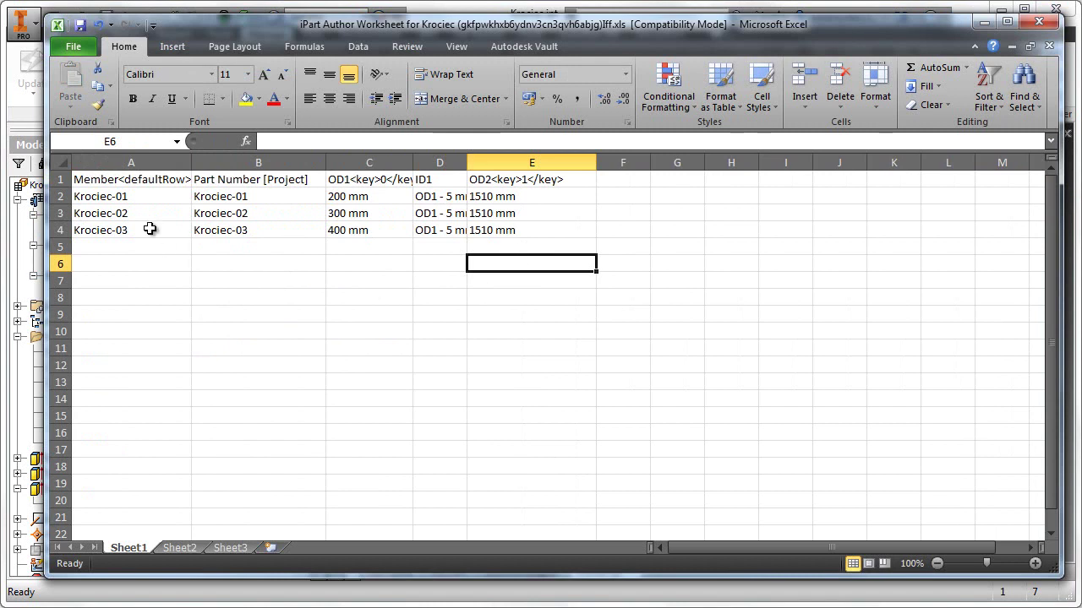
# Fill the three member rows down to Krociec-09 in row 10, and repeat the OD1 values 200, 300 and 400 mm in C5:C7 and C8:C10.
pyautogui.moveTo(123, 197); pyautogui.dragTo(501, 230)
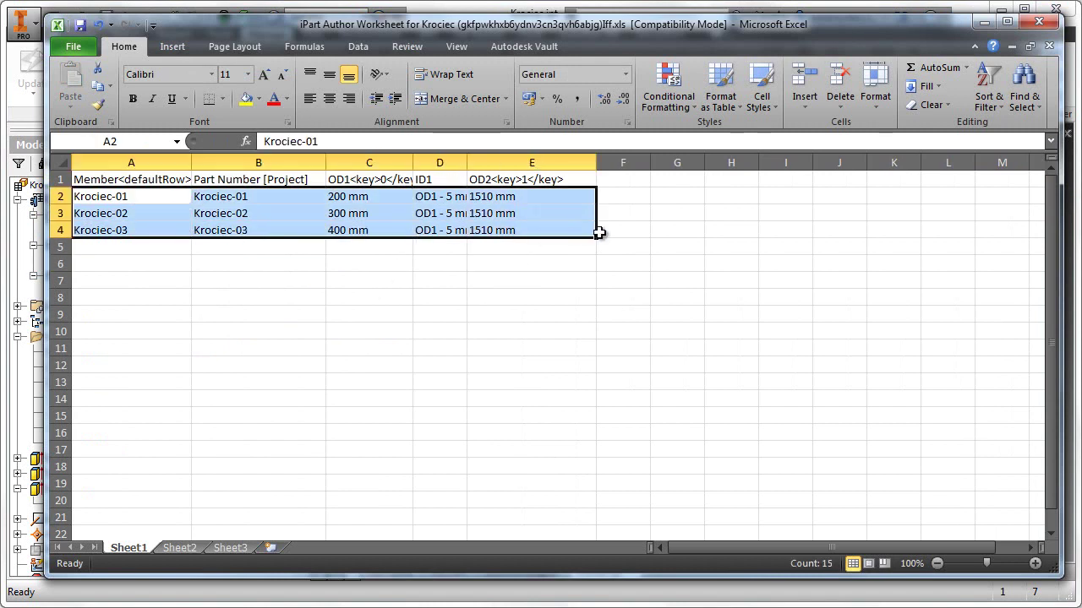
pyautogui.moveTo(600, 240); pyautogui.dragTo(589, 344)
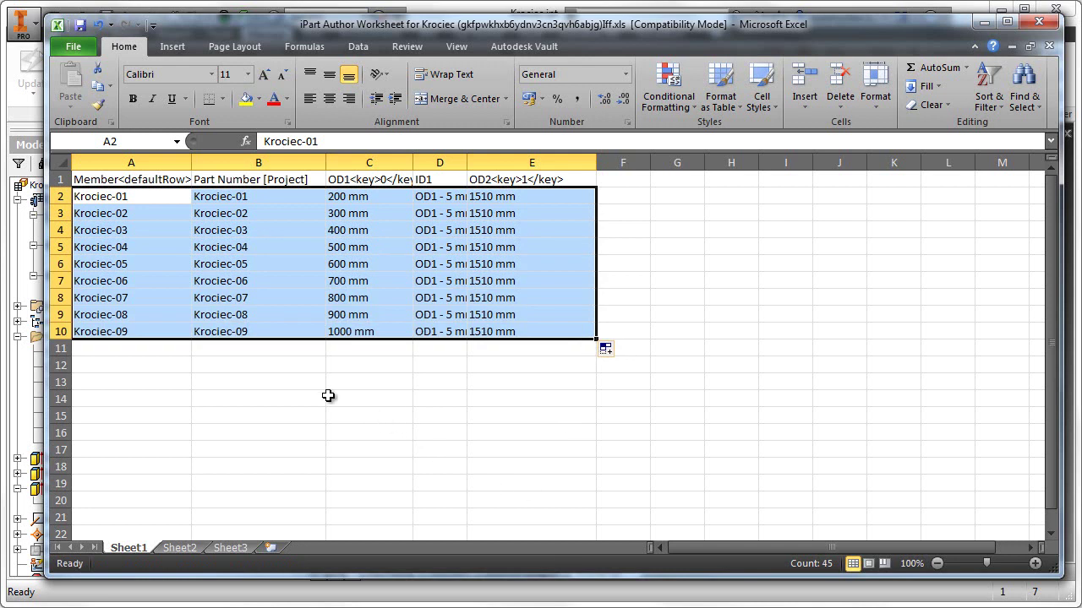
pyautogui.moveTo(345, 198); pyautogui.dragTo(350, 336)
pyautogui.hotkey('ctrl', 'c')
pyautogui.hotkey('ctrl', 'v')
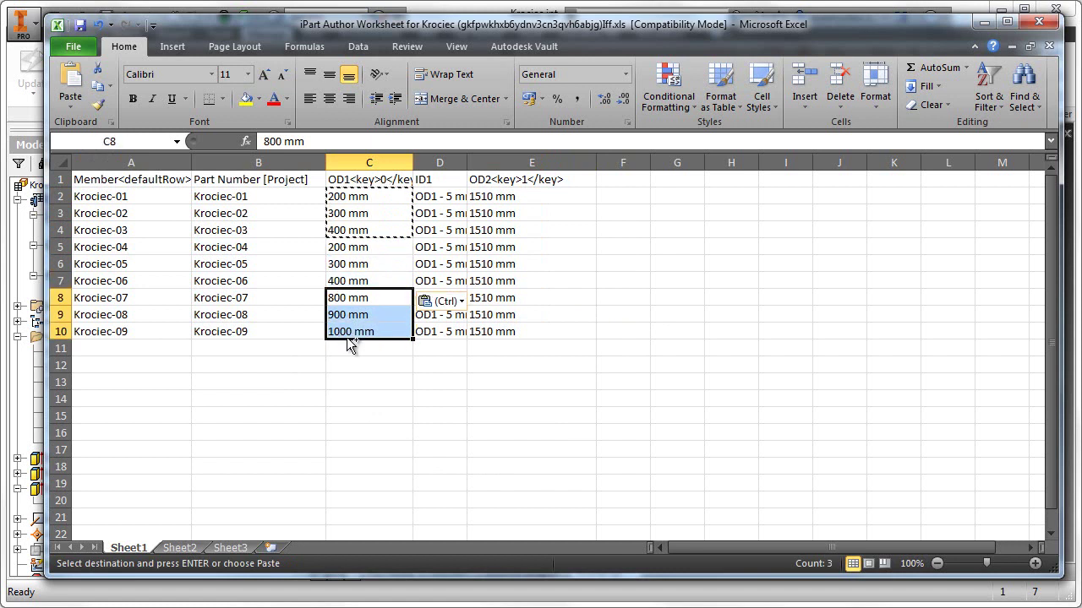
pyautogui.hotkey('ctrl', 'v')
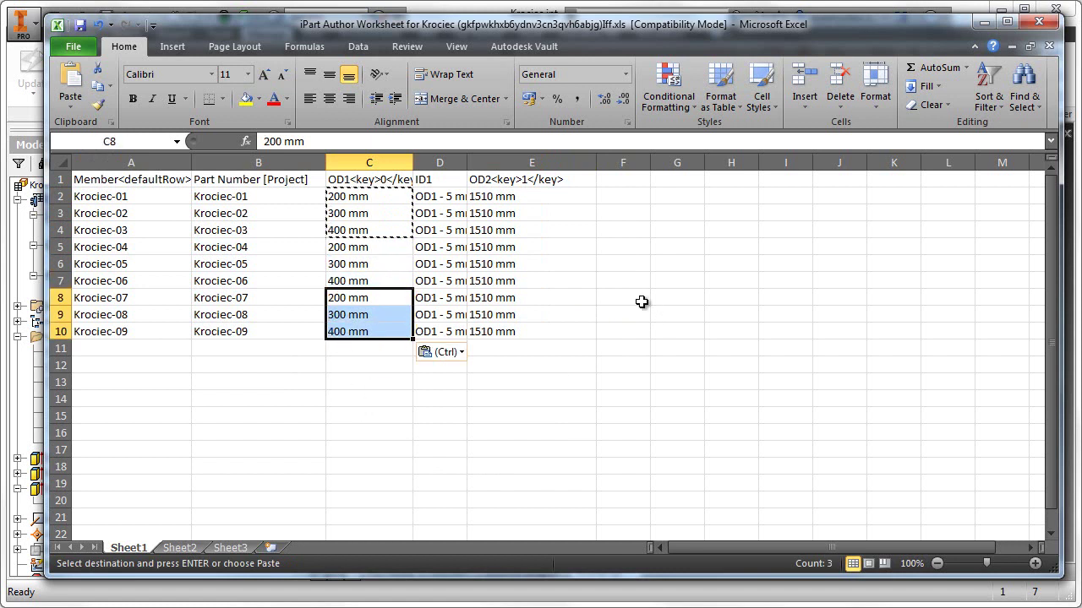
# Set OD2 to 2010 mm for Krociec-04 in E5 and copy it to Krociec-05 and Krociec-06.
pyautogui.click(488, 247)
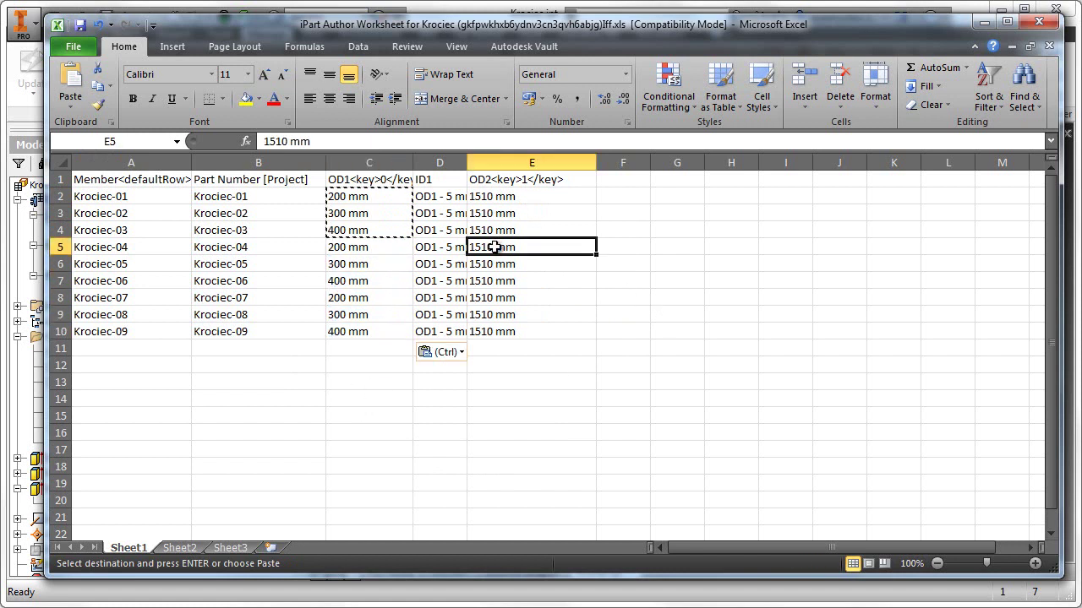
pyautogui.click(266, 141)
pyautogui.press('Delete')
pyautogui.write('2')
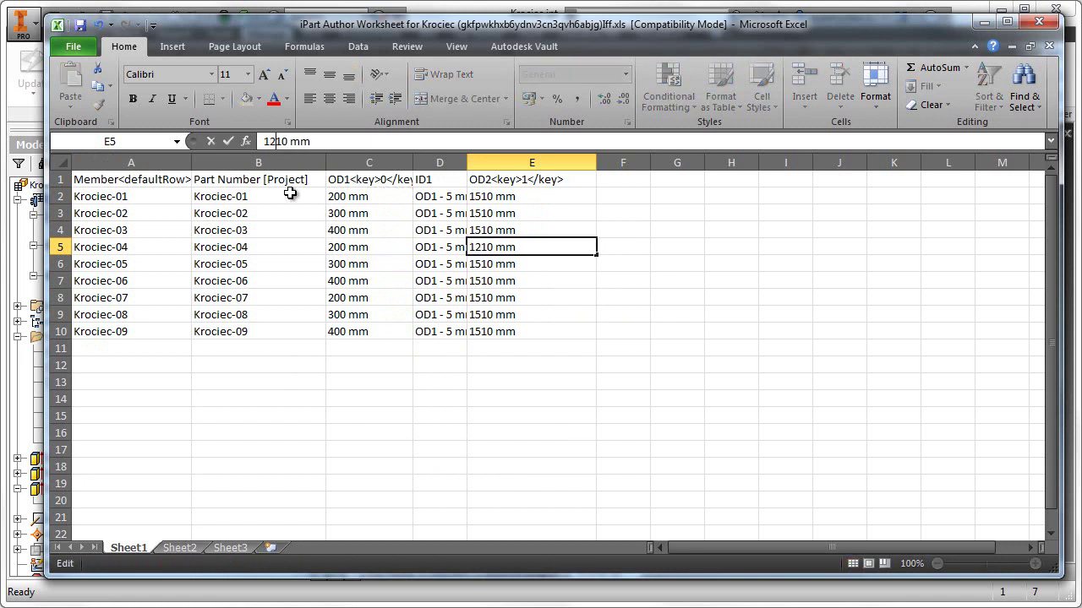
pyautogui.write('0')
pyautogui.press('BackSpace')
pyautogui.click(484, 260)
pyautogui.click(485, 245)
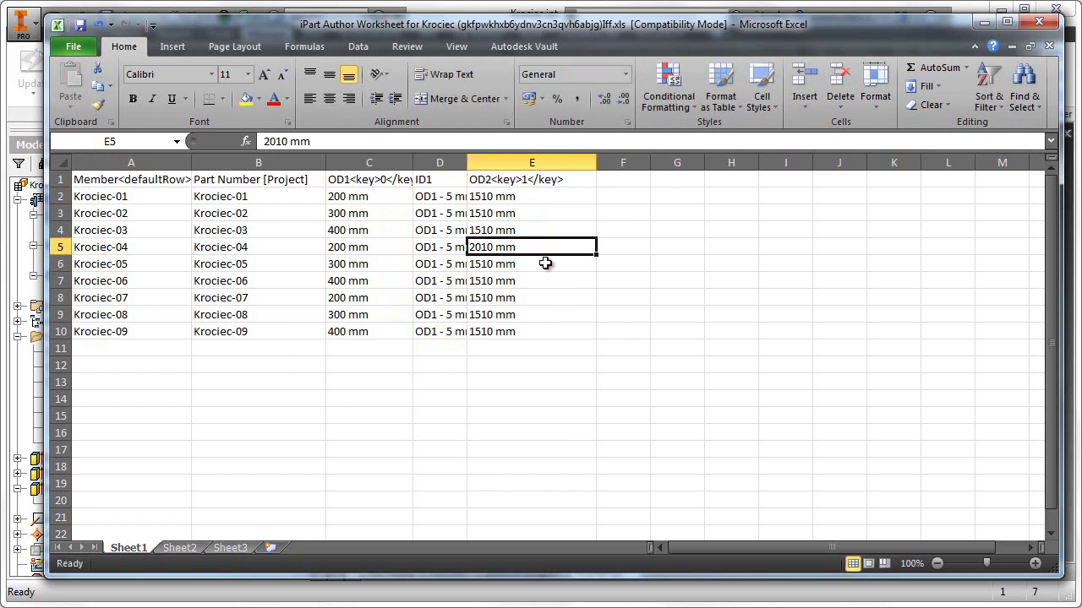
pyautogui.hotkey('ctrl', 'c')
pyautogui.moveTo(530, 267); pyautogui.dragTo(513, 279)
pyautogui.hotkey('ctrl', 'v')
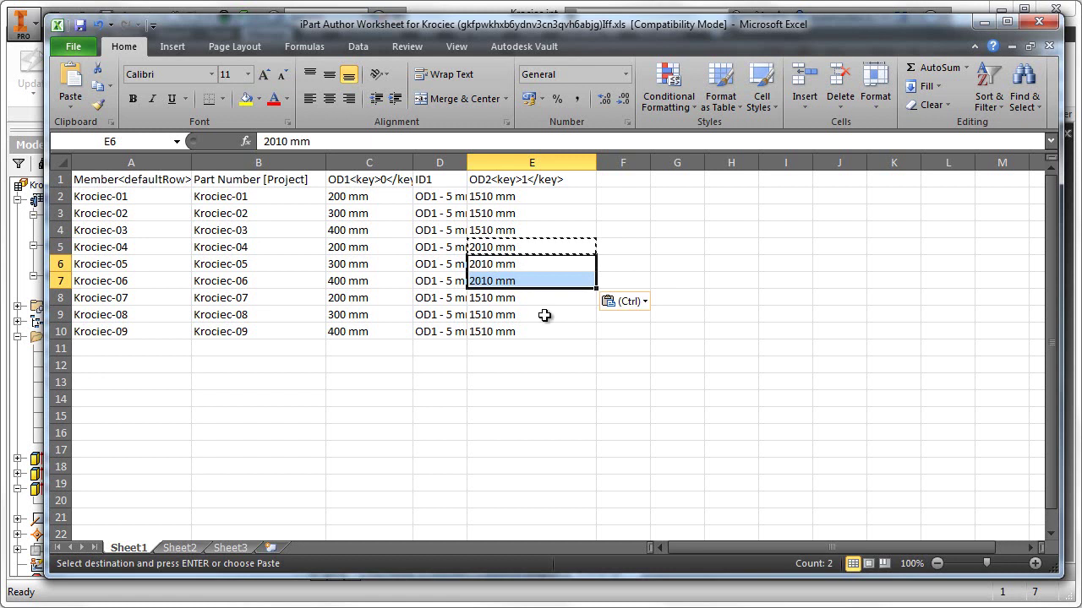
# Set OD2 to 2510 mm for Krociec-07 in E8, copy it to Krociec-08 and Krociec-09, and close the worksheet.
pyautogui.click(487, 302)
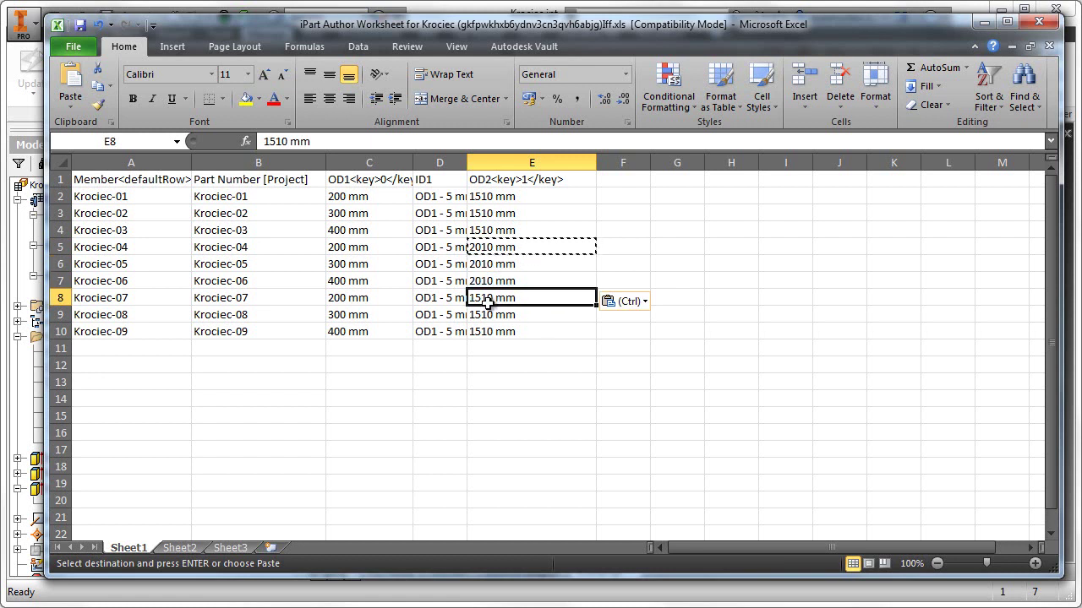
pyautogui.click(267, 141)
pyautogui.press('BackSpace')
pyautogui.write('2')
pyautogui.press('Return')
pyautogui.click(496, 300)
pyautogui.hotkey('ctrl', 'c')
pyautogui.moveTo(495, 321); pyautogui.dragTo(507, 335)
pyautogui.hotkey('ctrl', 'v')
pyautogui.click(548, 397)
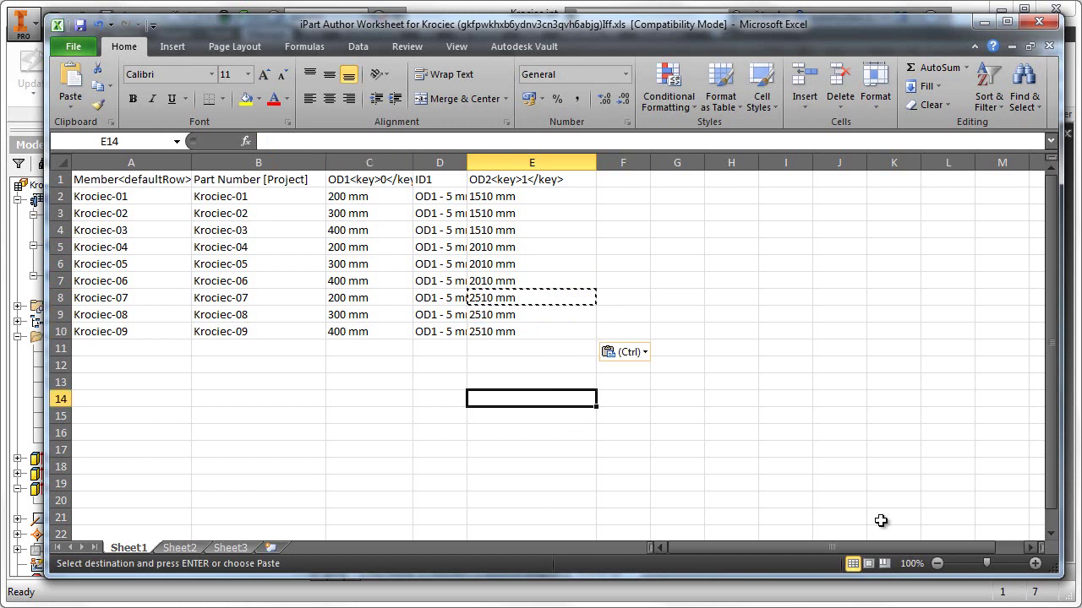
pyautogui.press('Escape')
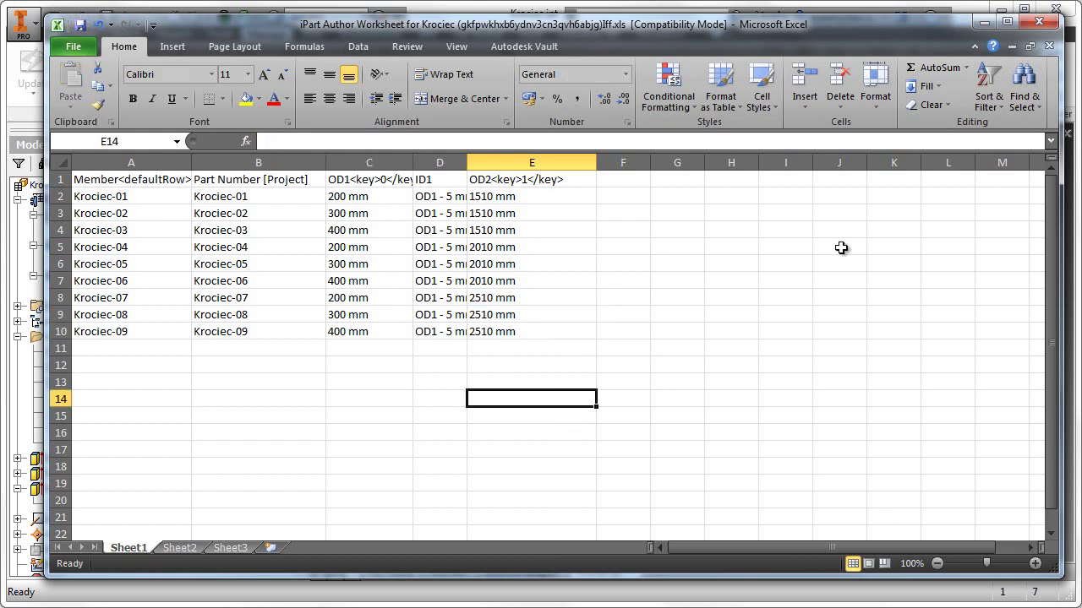
pyautogui.click(1038, 22)
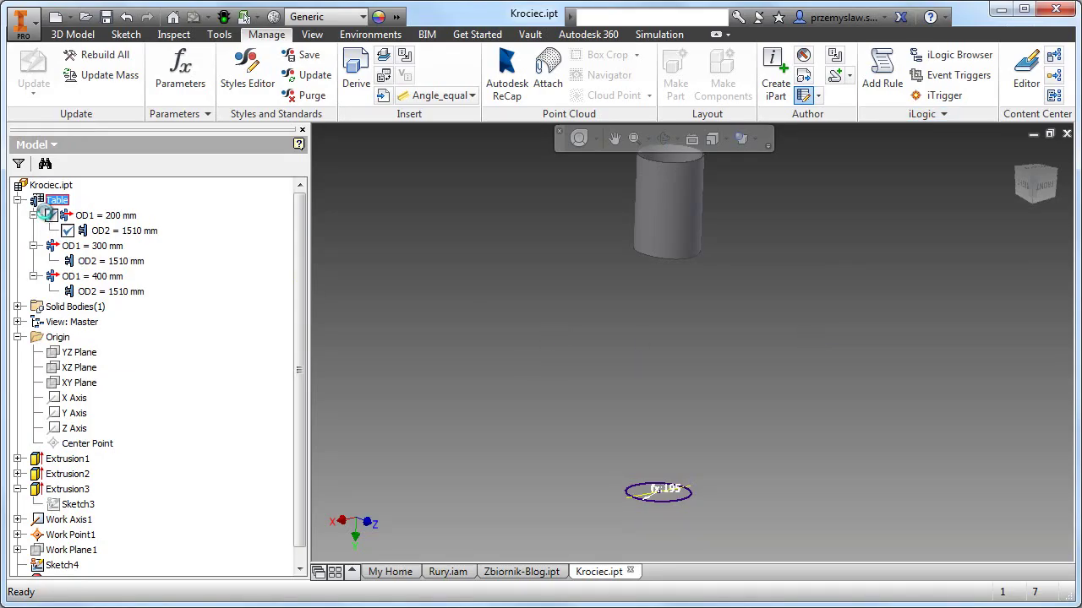
# Examine the updated iPart member list and the curved lower end of the pipe stub from several angles.
pyautogui.click(99, 219)
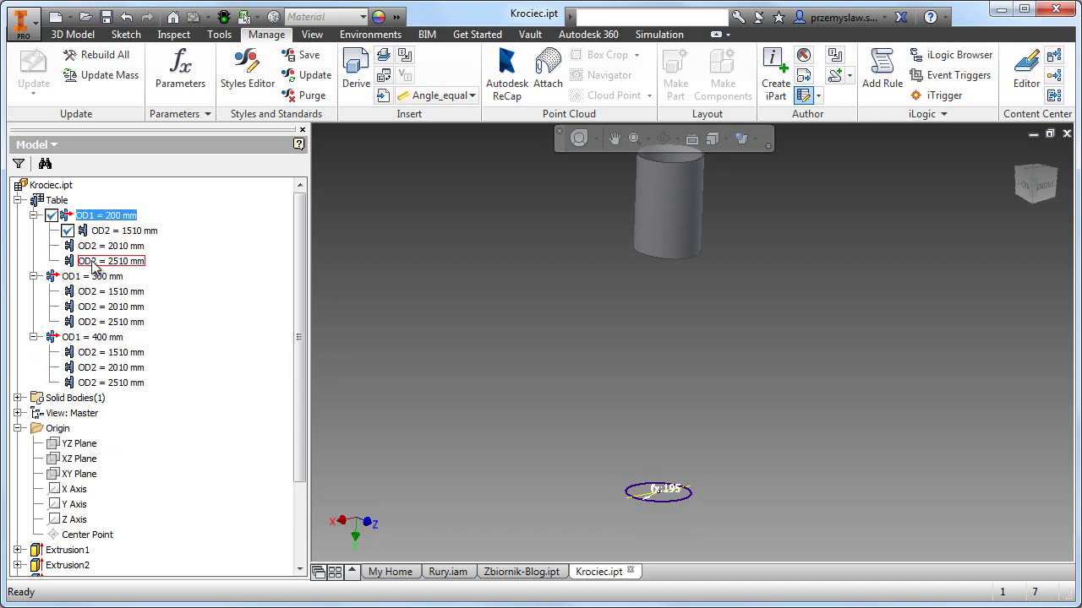
pyautogui.moveTo(484, 346); pyautogui.dragTo(465, 364, button='middle')
pyautogui.scroll(-4, 596, 252)
pyautogui.moveTo(597, 280); pyautogui.dragTo(498, 393, button='middle')
pyautogui.scroll(-5, 529, 393)
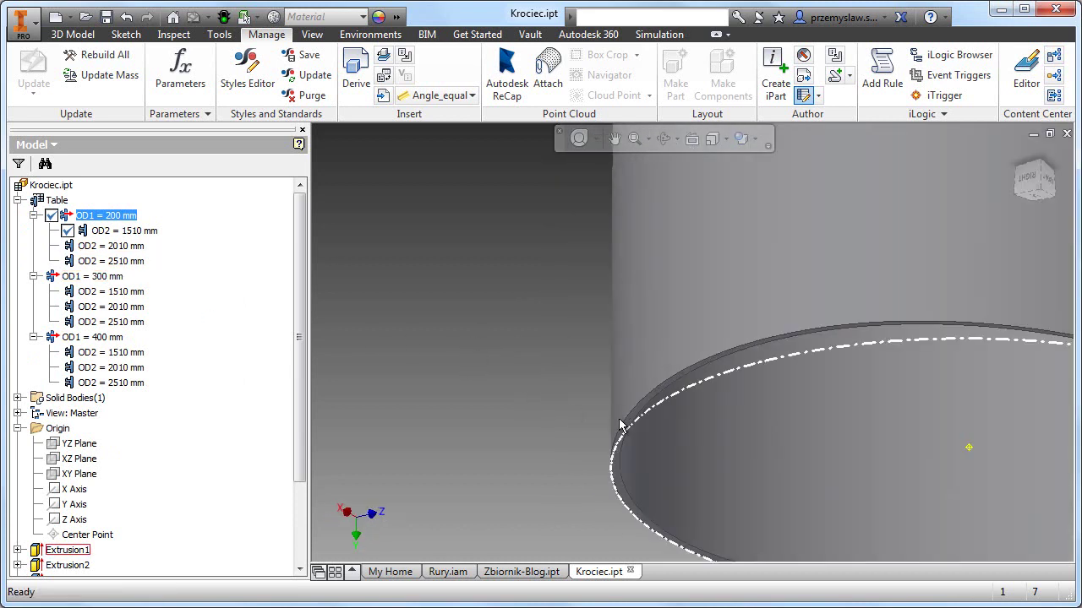
pyautogui.scroll(4, 572, 434)
pyautogui.keyDown('shift'); pyautogui.moveTo(572, 433); pyautogui.dragTo(570, 432, button='middle'); pyautogui.keyUp('shift')
pyautogui.press('F5')
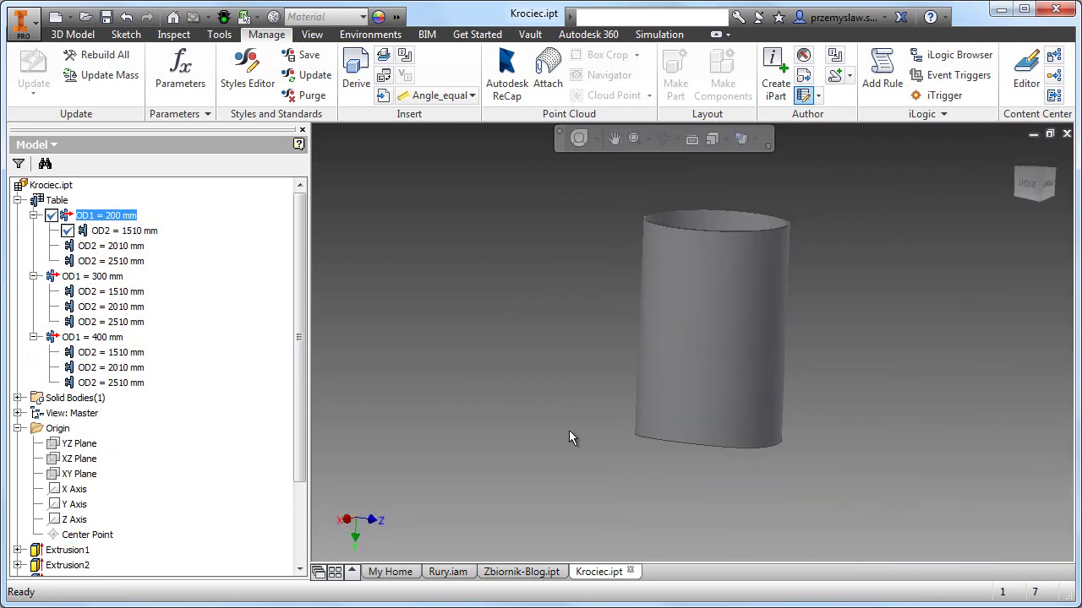
# Start Tube & Pipe Authoring for the Krociec stub and set its fitting type to Branches.
pyautogui.press('F5')
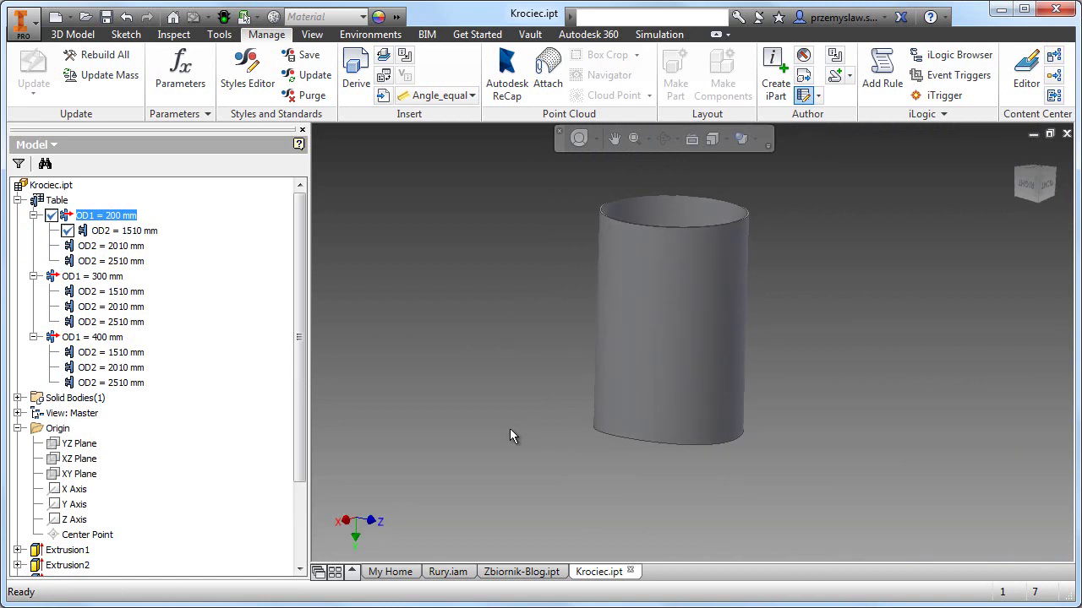
pyautogui.press('F5')
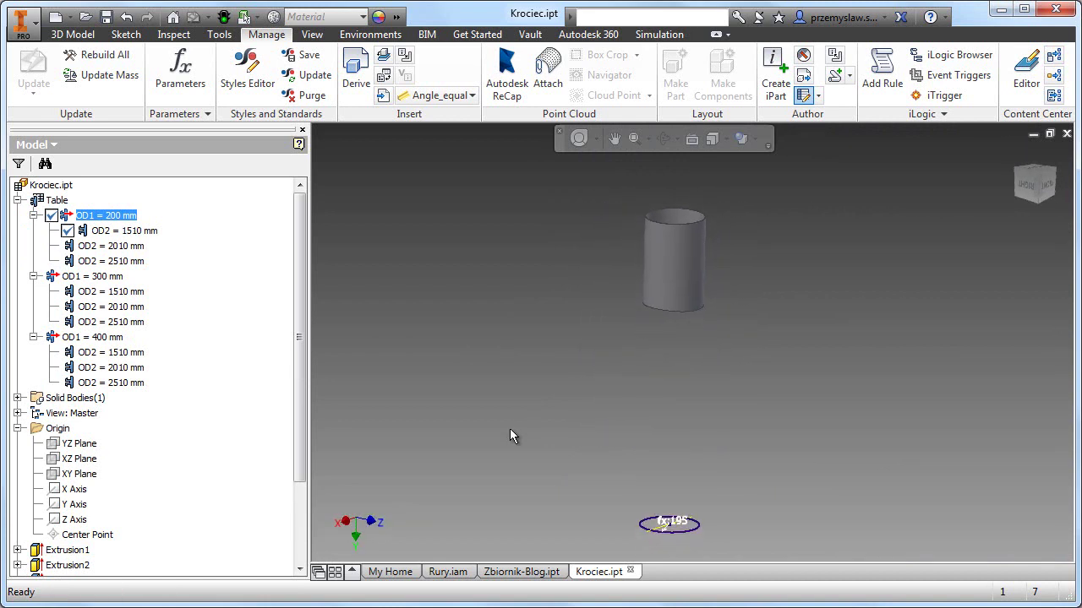
pyautogui.click(838, 75)
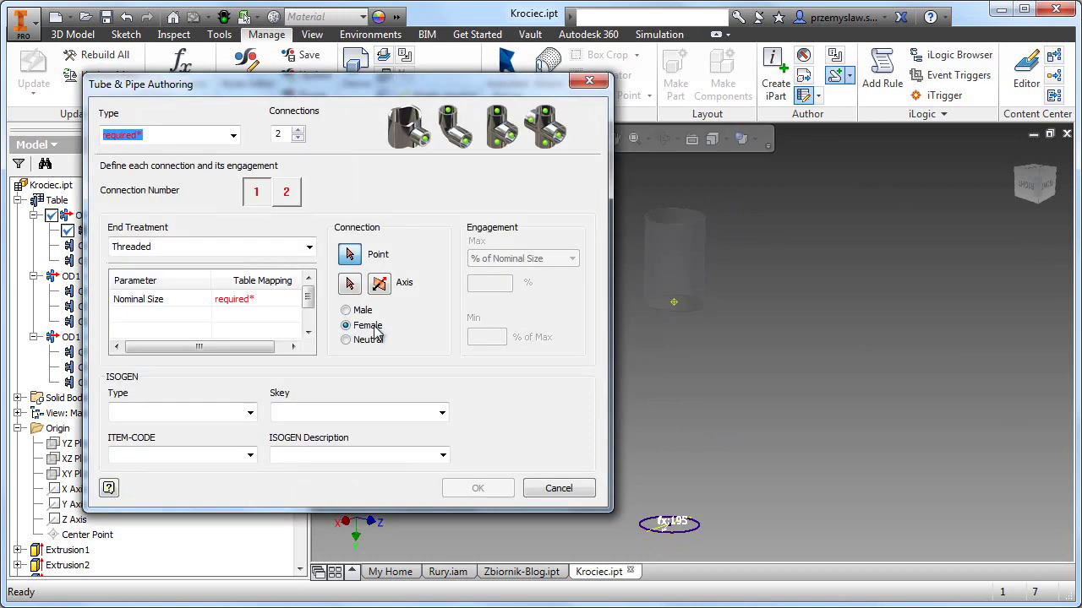
pyautogui.click(233, 135)
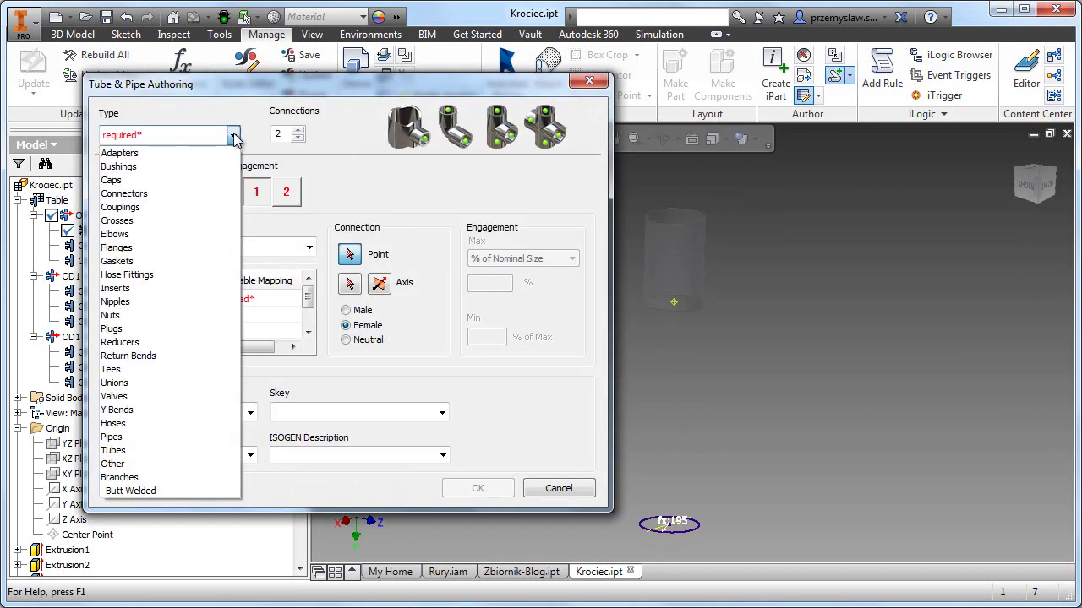
pyautogui.click(159, 487)
# Give connection 1 a Welded end treatment and map its nominal size to ID1.
pyautogui.click(212, 247)
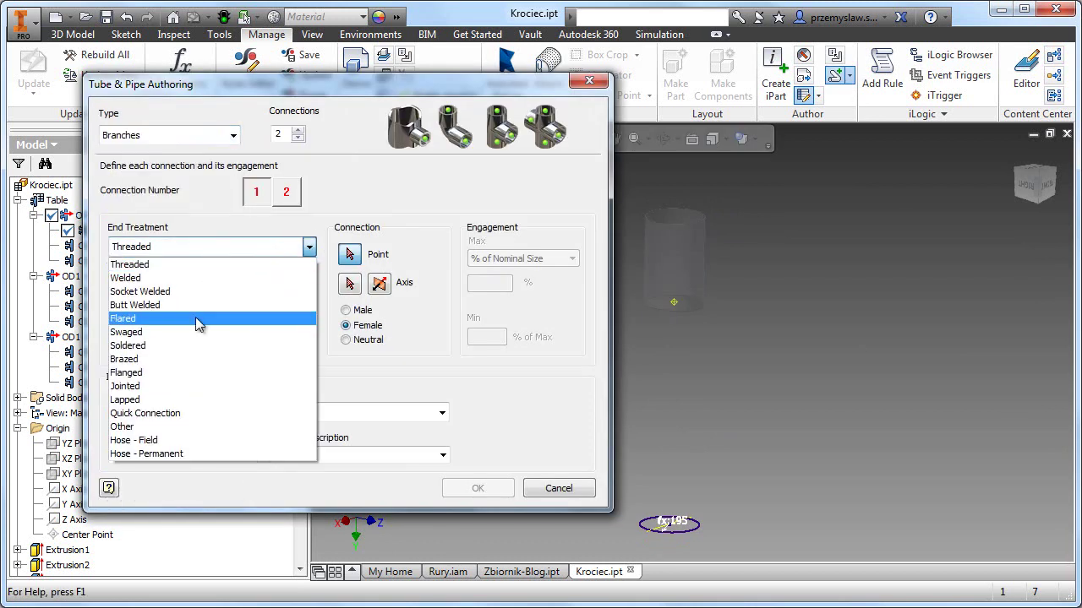
pyautogui.click(169, 278)
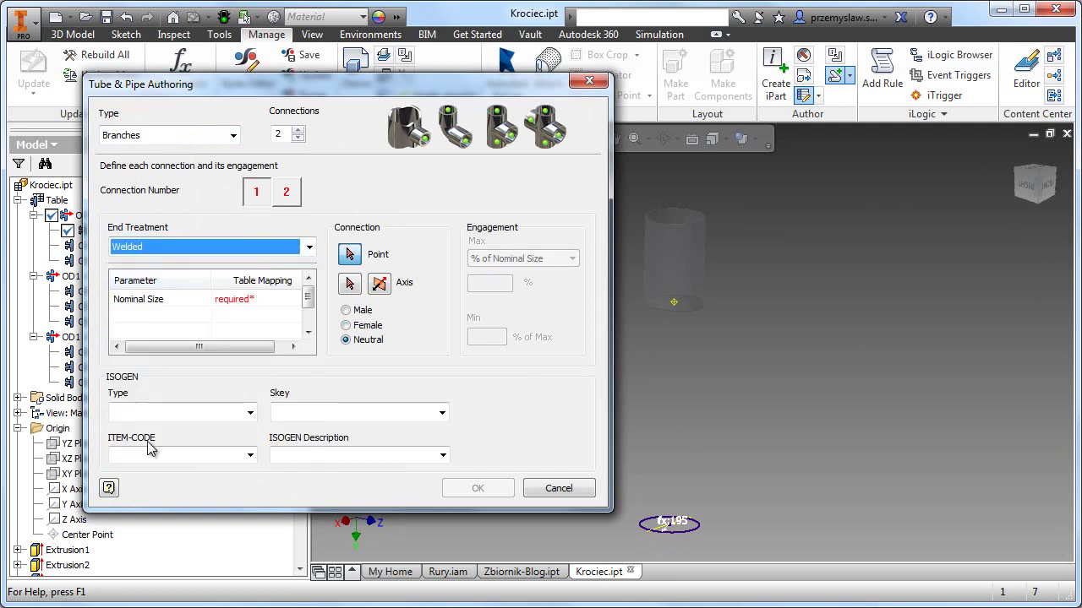
pyautogui.click(253, 300)
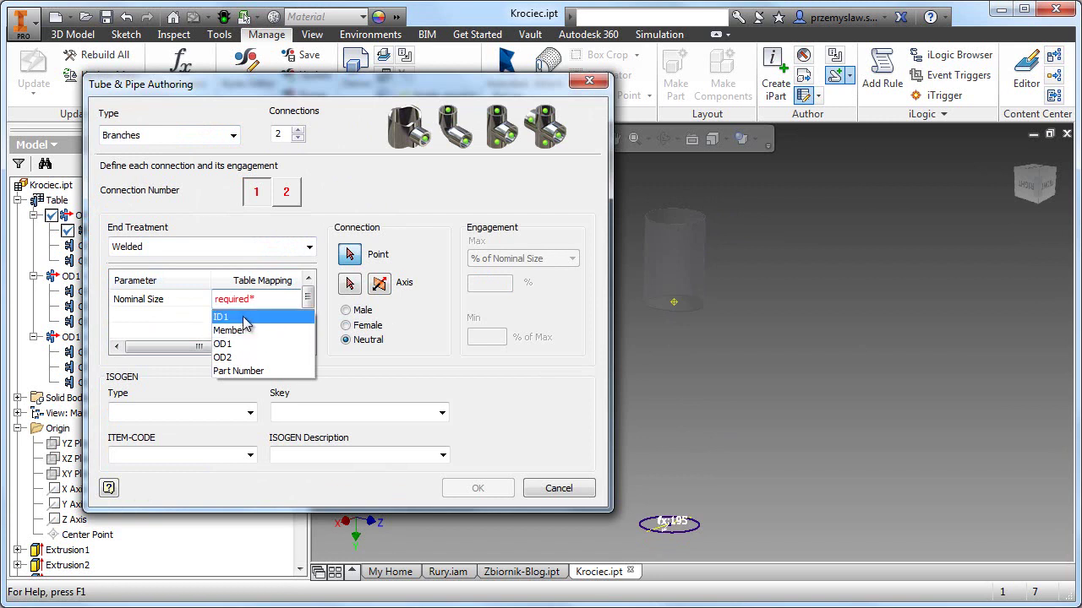
pyautogui.click(244, 318)
# Define connection 1's point and axis from the circular edge at the stub's upper end.
pyautogui.moveTo(704, 382); pyautogui.dragTo(759, 501, button='middle')
pyautogui.scroll(-1, 686, 266)
pyautogui.scroll(-2, 687, 267)
pyautogui.moveTo(685, 289); pyautogui.dragTo(657, 253, button='middle')
pyautogui.scroll(-3, 647, 255)
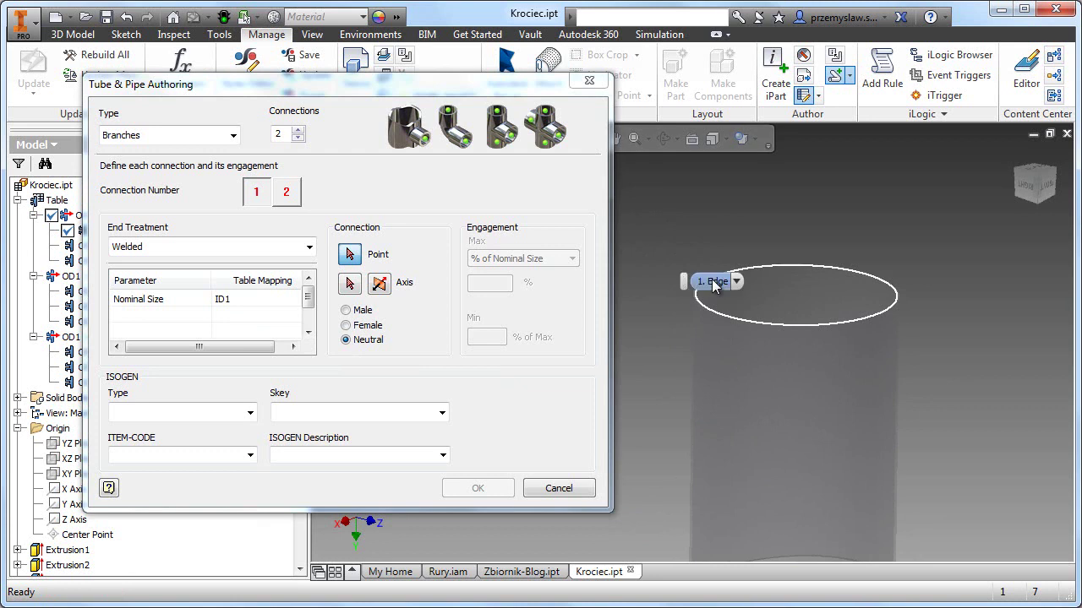
pyautogui.click(764, 281)
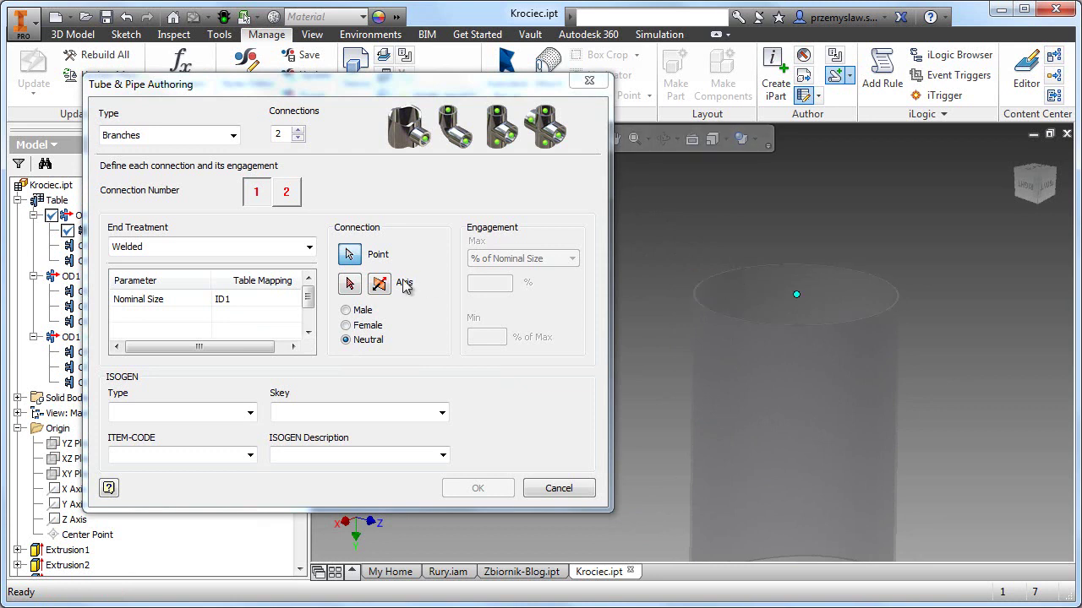
pyautogui.click(352, 286)
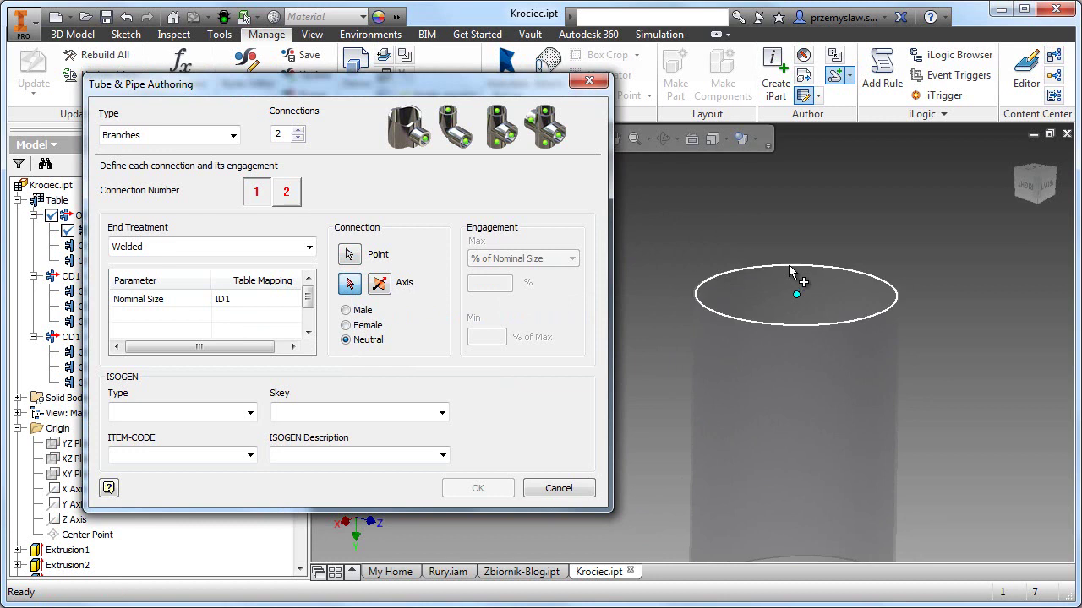
pyautogui.click(788, 270)
pyautogui.scroll(-4, 723, 278)
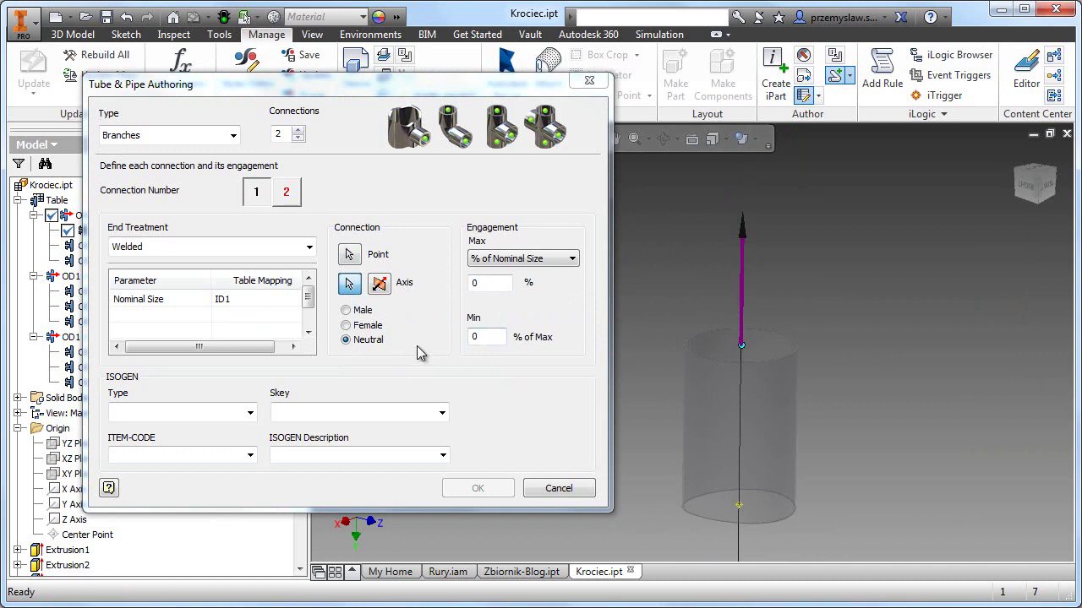
# Switch to connection 2 and set its end treatment to Welded.
pyautogui.click(286, 192)
pyautogui.moveTo(693, 377); pyautogui.dragTo(771, 316, button='middle')
pyautogui.scroll(-2, 686, 361)
pyautogui.moveTo(691, 541)
pyautogui.mouseDown(button='middle')
pyautogui.moveTo(689, 420)
pyautogui.moveTo(684, 433)
pyautogui.moveTo(674, 420)
pyautogui.mouseUp(button='middle')
pyautogui.click(309, 247)
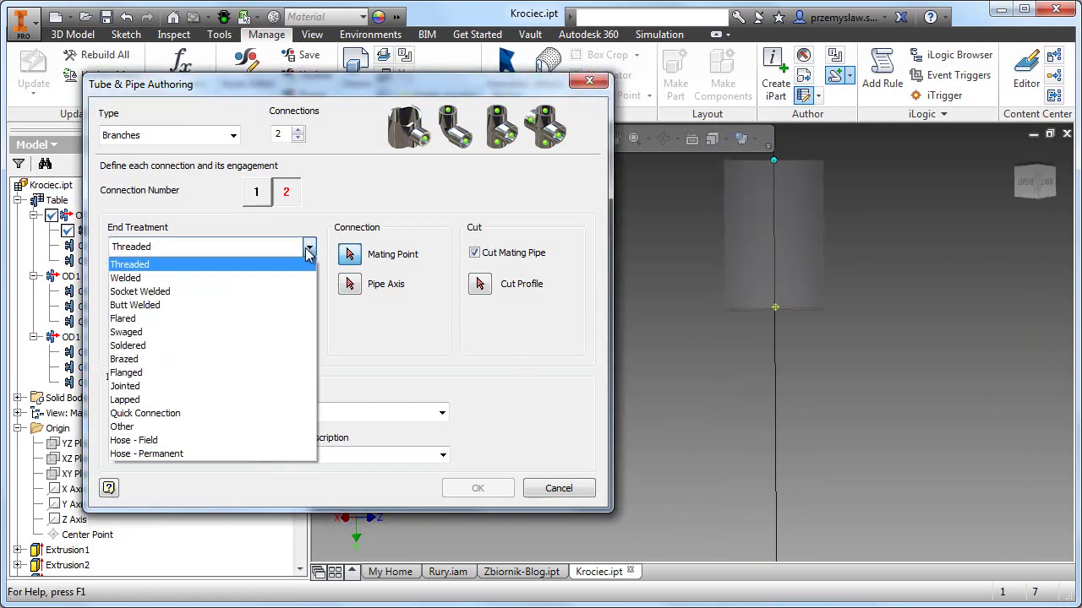
pyautogui.click(200, 282)
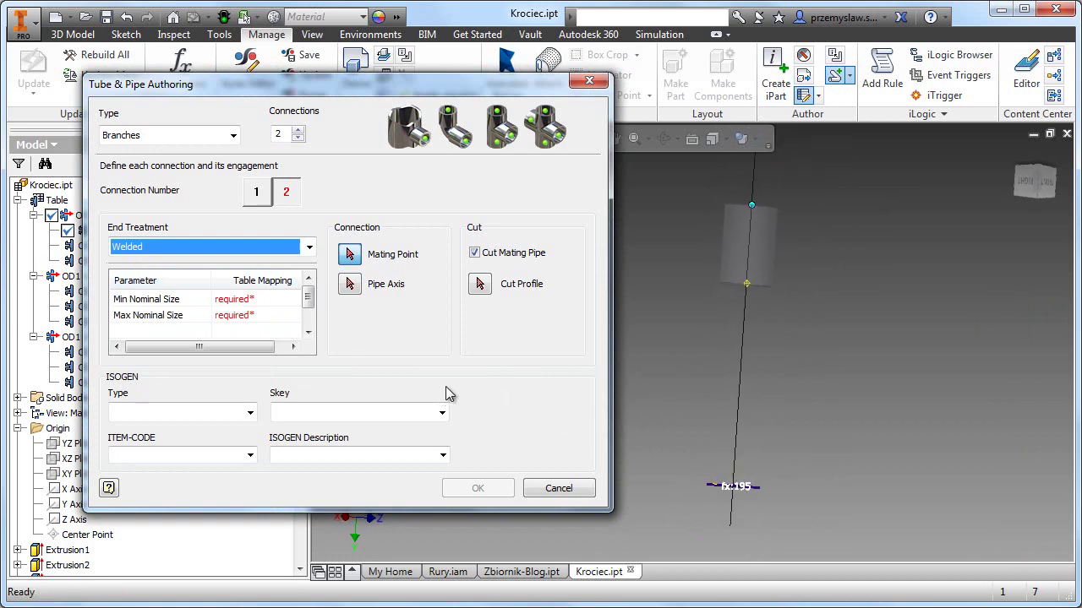
# For connection 2, assign the stub's lower work point as mating point, the work axis through the sketched circle as pipe axis and that circle as cut profile.
pyautogui.click(355, 260)
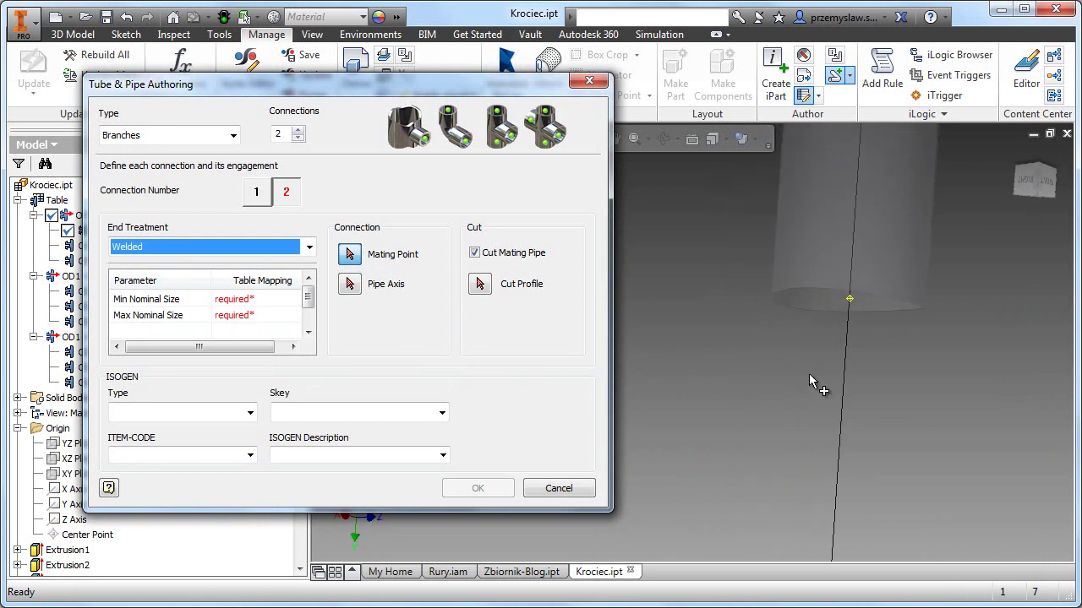
pyautogui.click(854, 302)
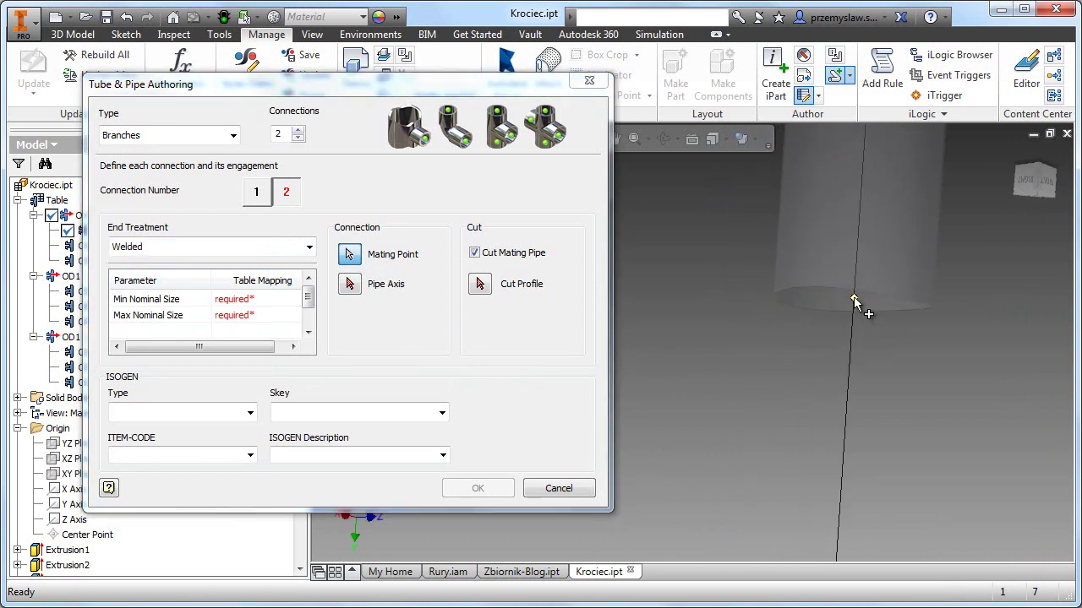
pyautogui.click(354, 289)
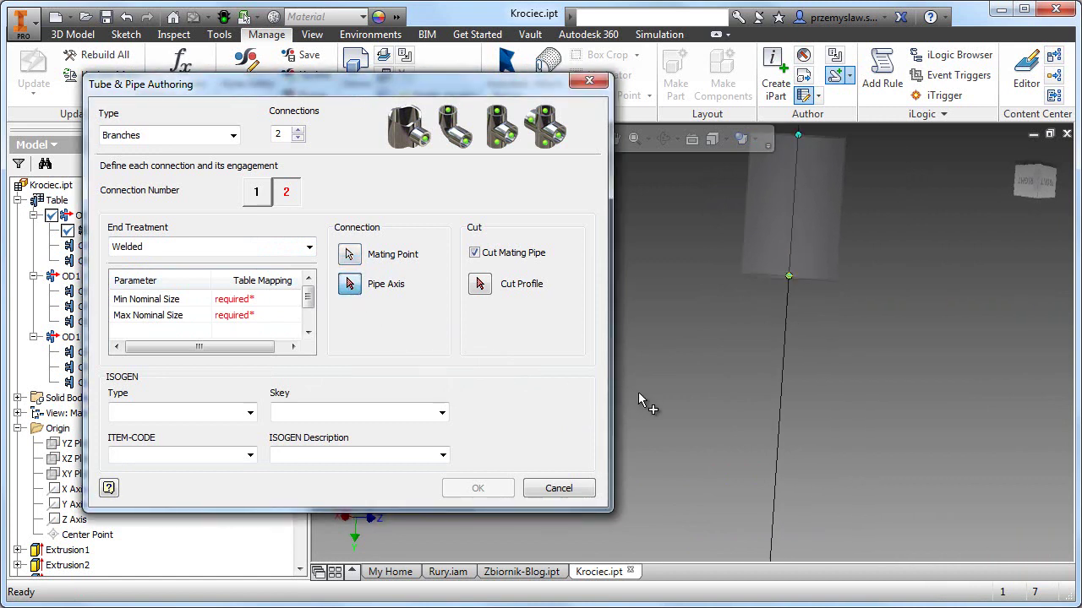
pyautogui.scroll(3, 781, 389)
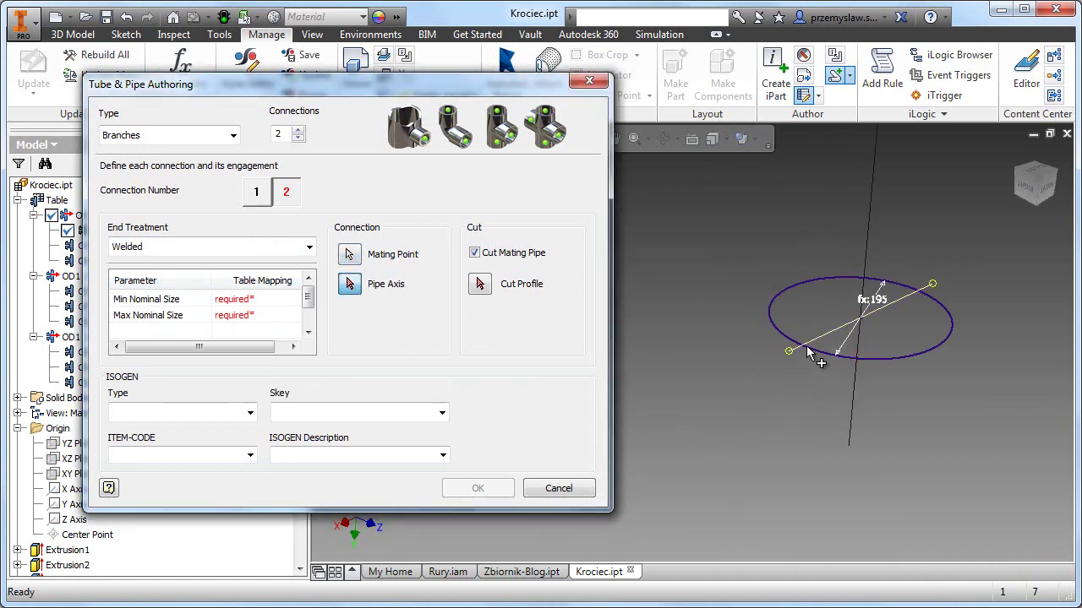
pyautogui.scroll(-3, 732, 409)
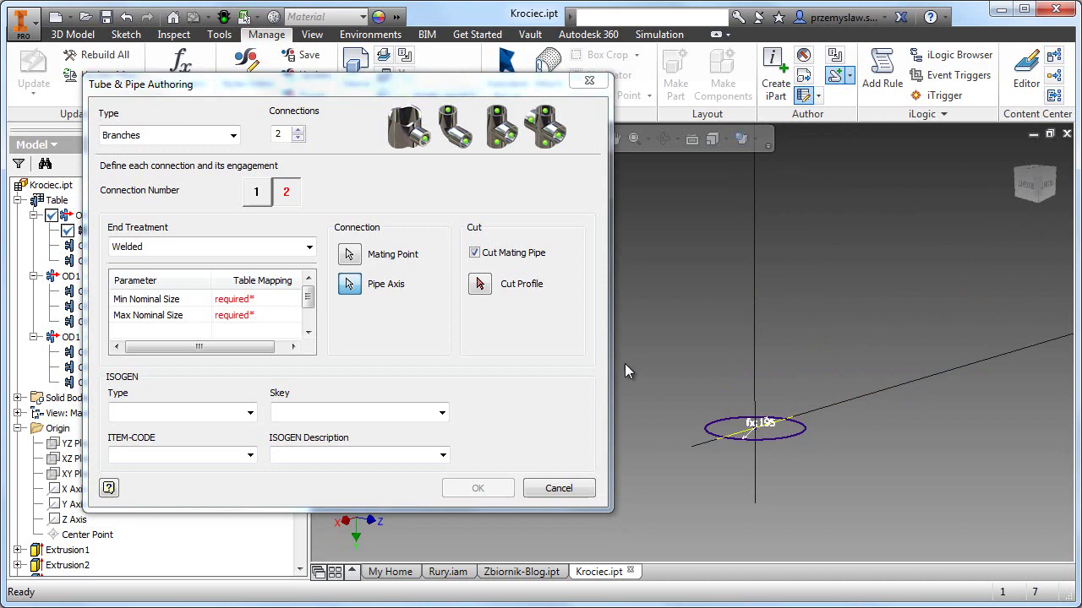
pyautogui.click(479, 285)
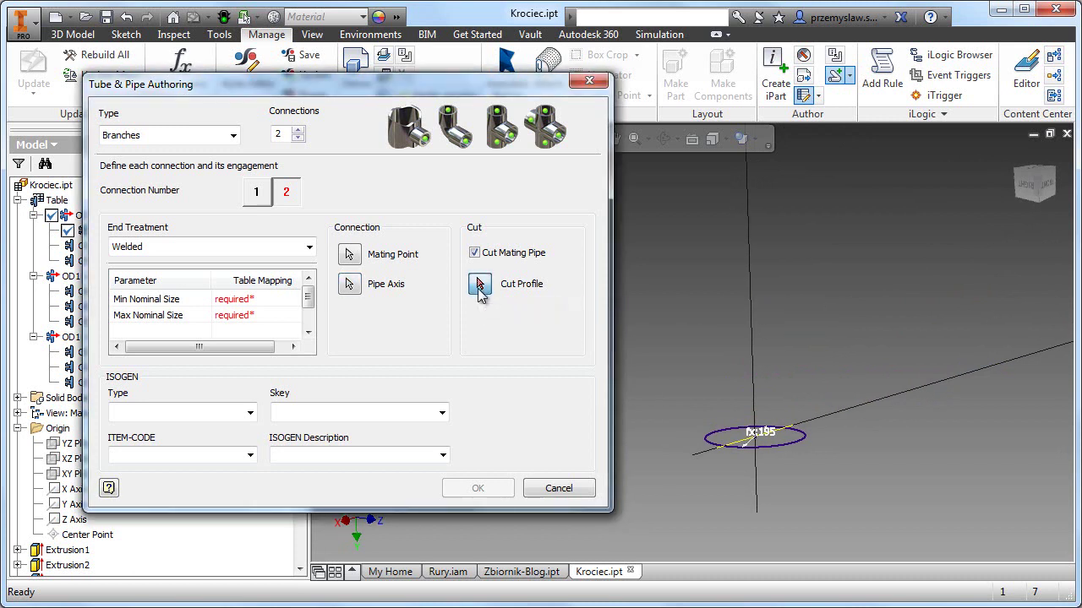
pyautogui.click(705, 438)
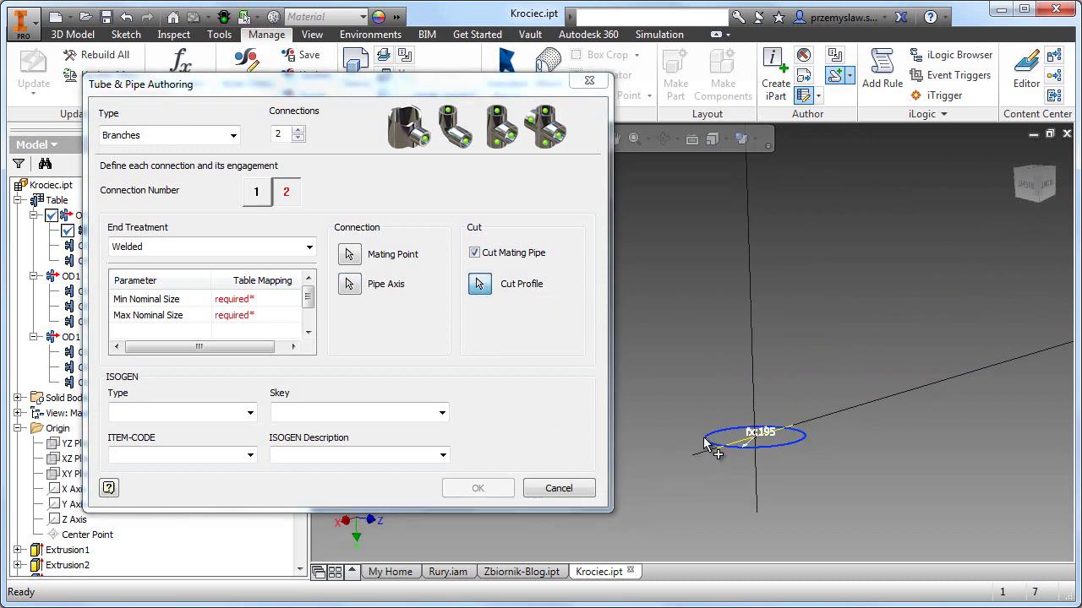
# Map connection 2's minimum and maximum nominal sizes to OD2 and complete the authoring.
pyautogui.click(267, 306)
pyautogui.click(264, 304)
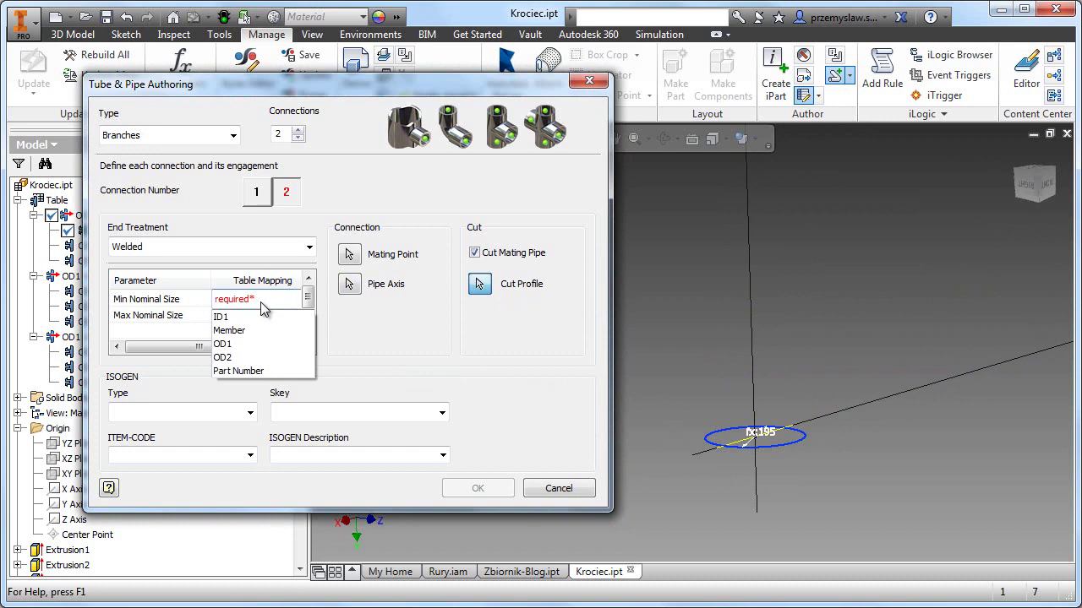
pyautogui.click(249, 357)
pyautogui.click(246, 316)
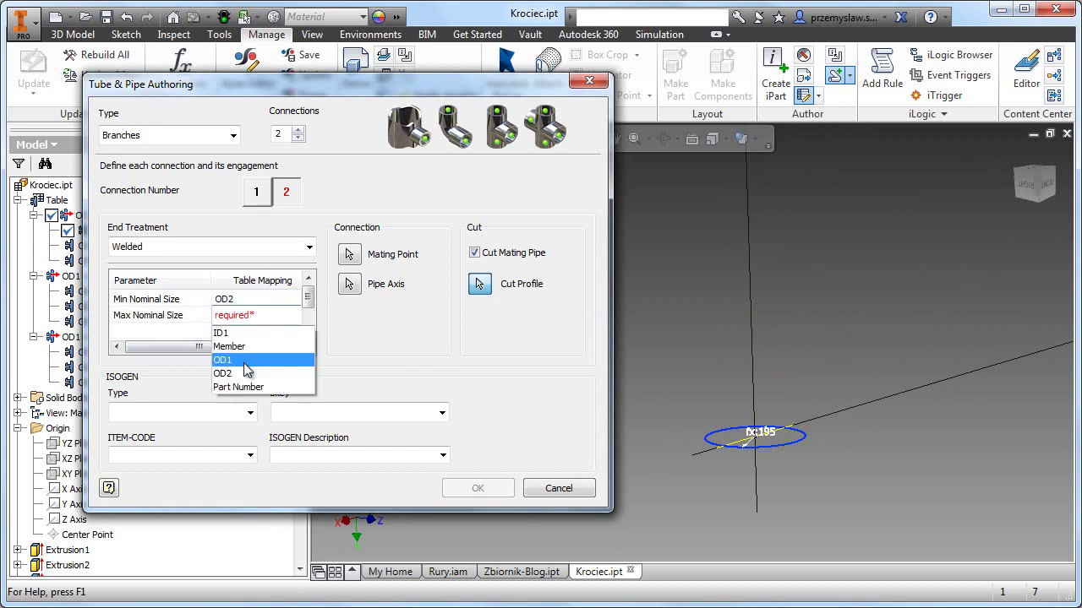
pyautogui.click(274, 372)
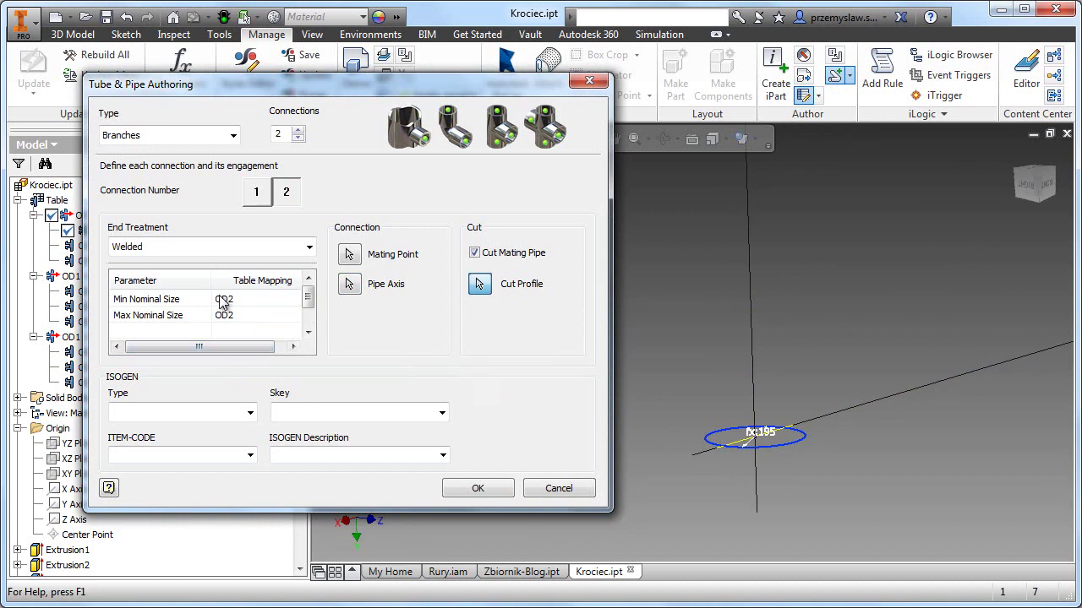
pyautogui.click(479, 489)
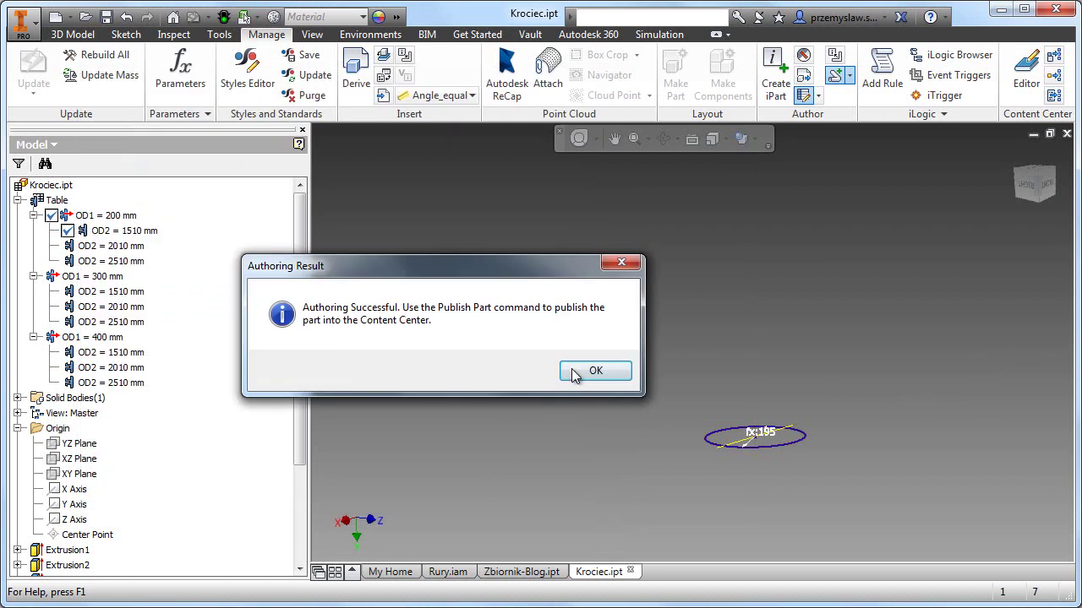
pyautogui.click(566, 369)
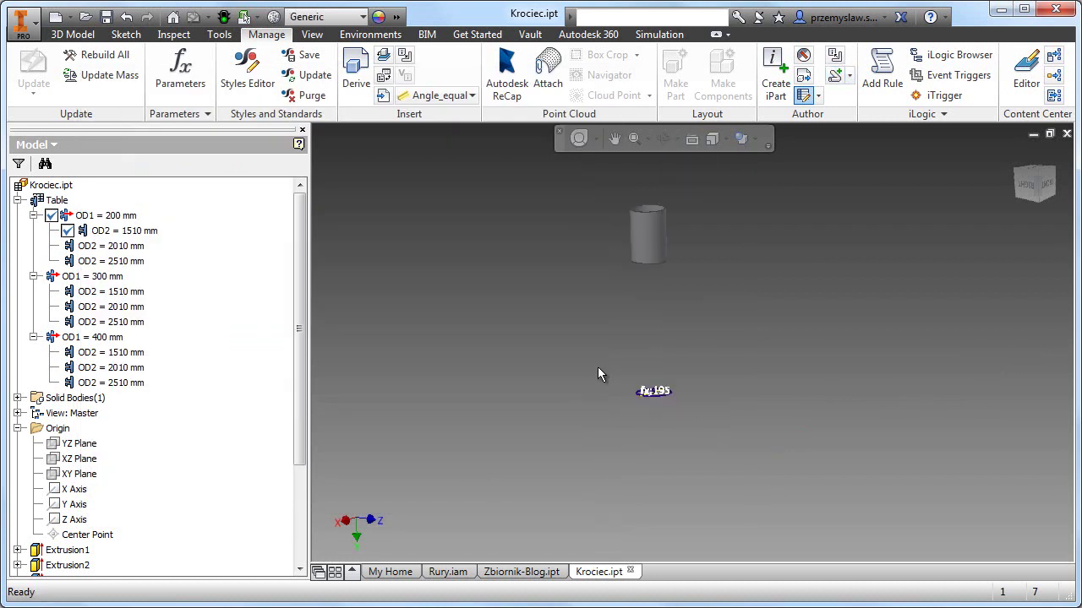
# Hide Sketch4, Work Point1 and Work Axis1 so only the pipe stub is displayed.
pyautogui.moveTo(598, 369); pyautogui.dragTo(498, 410, button='middle')
pyautogui.scroll(-3, 271, 517)
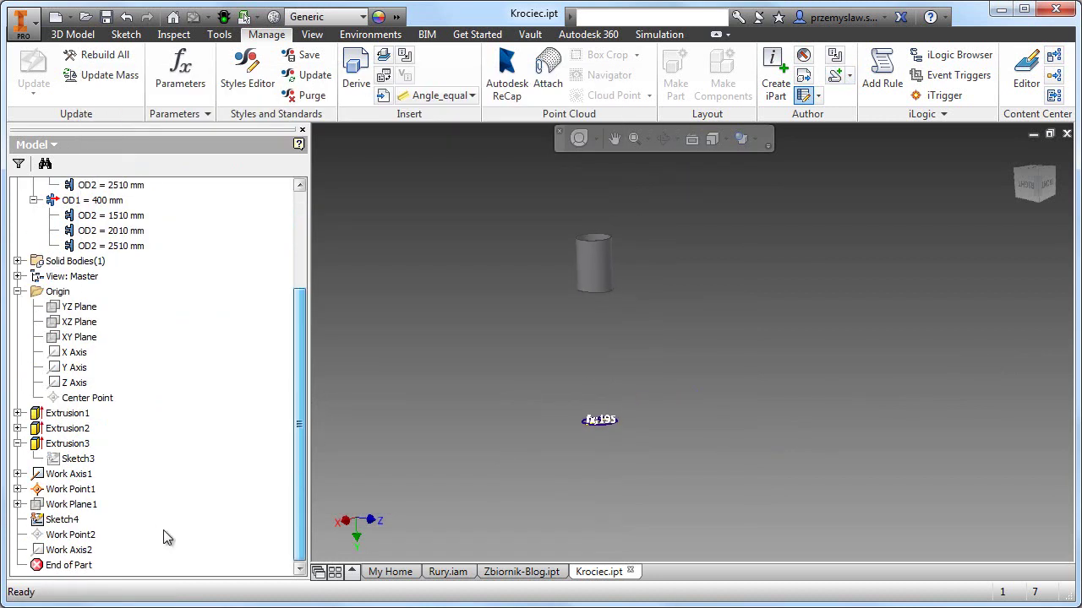
pyautogui.rightClick(64, 522)
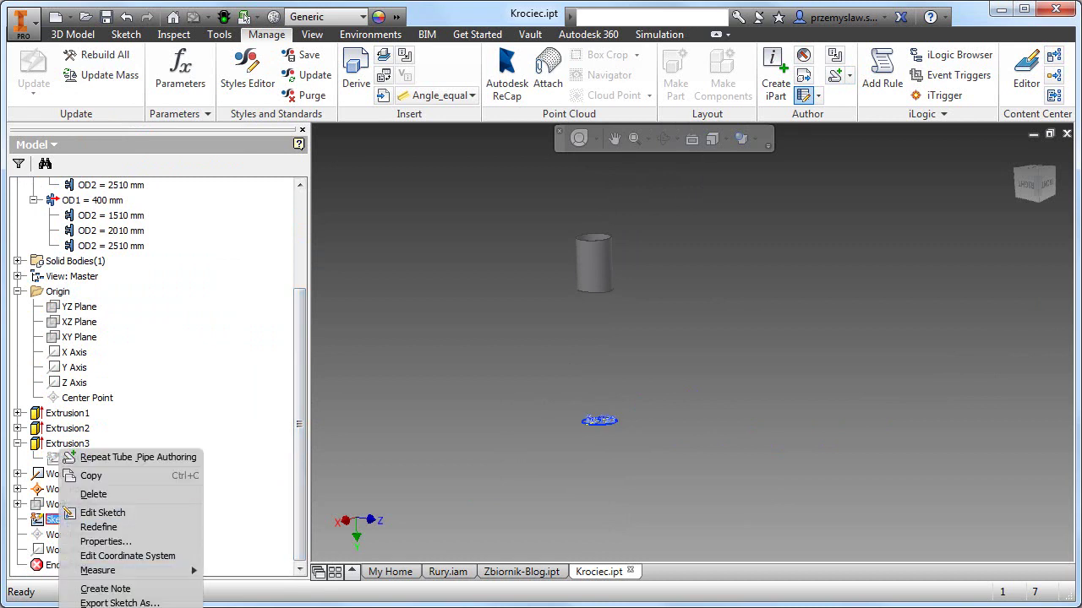
pyautogui.press('Escape')
pyautogui.rightClick(68, 490)
pyautogui.click(93, 578)
pyautogui.rightClick(52, 550)
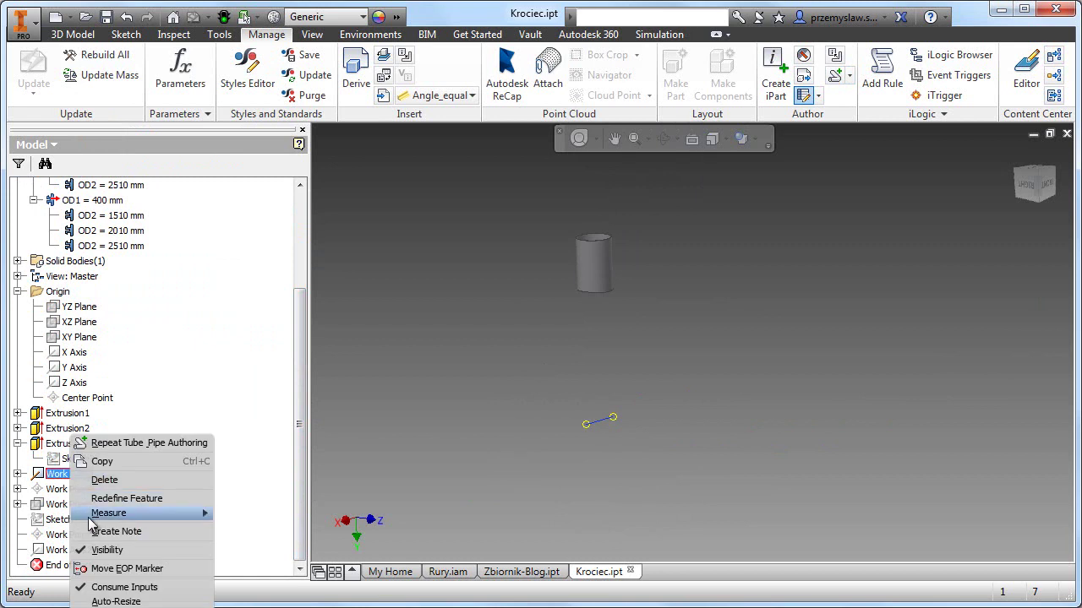
pyautogui.click(114, 555)
pyautogui.click(616, 340)
pyautogui.scroll(-5, 566, 316)
pyautogui.moveTo(555, 334); pyautogui.dragTo(511, 406, button='middle')
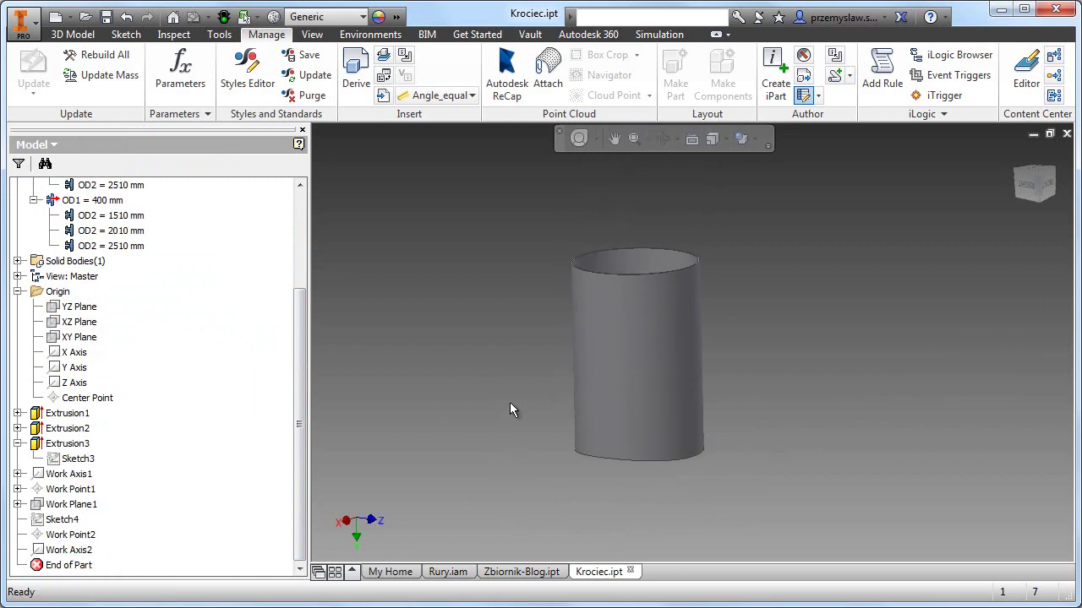
# Publish the Krociec part to the Content Center category Branches with its default thumbnail, and return to the Rury.iam assembly.
pyautogui.scroll(-2, 509, 402)
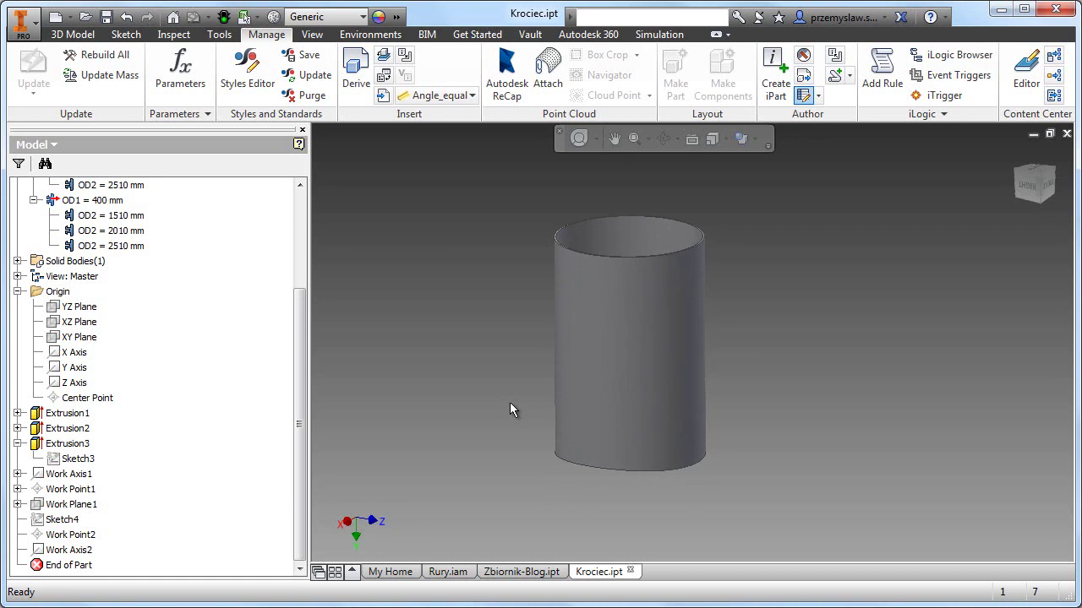
pyautogui.click(1054, 74)
pyautogui.click(634, 448)
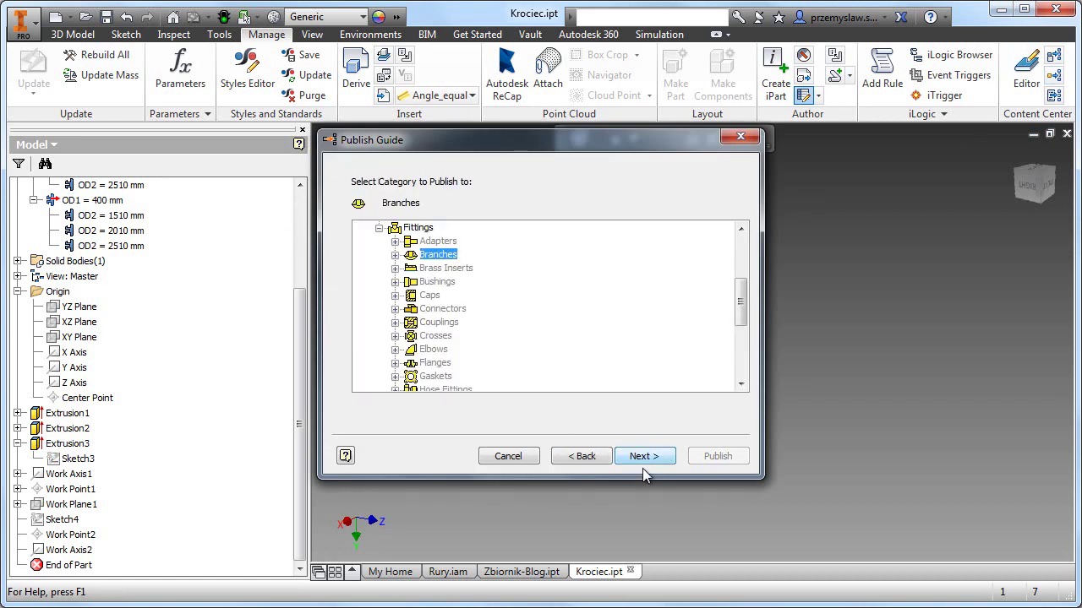
pyautogui.click(642, 456)
pyautogui.click(642, 461)
pyautogui.click(643, 460)
pyautogui.click(642, 461)
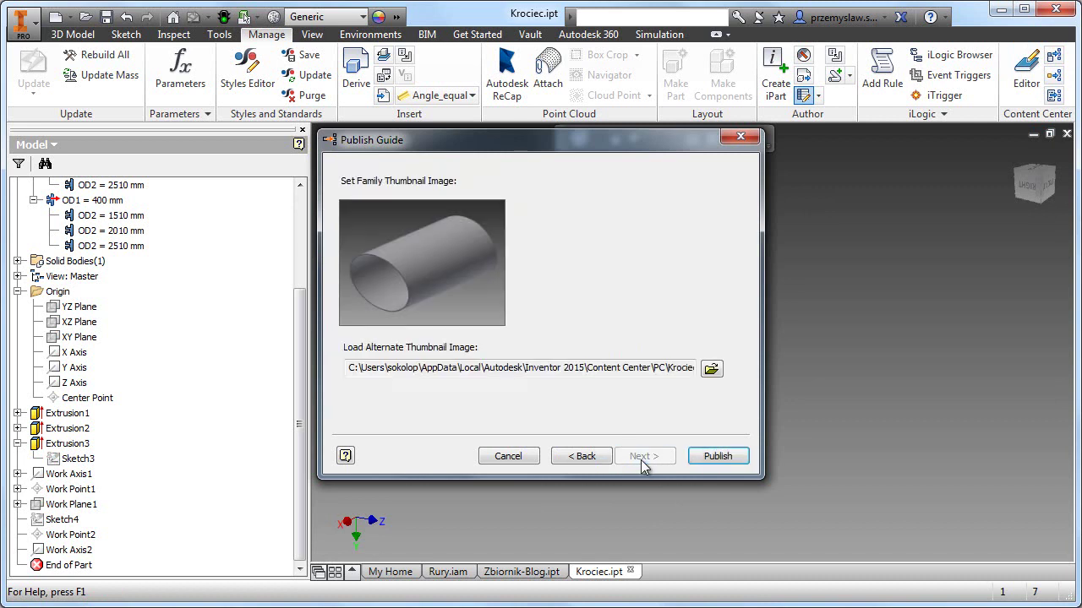
pyautogui.click(707, 457)
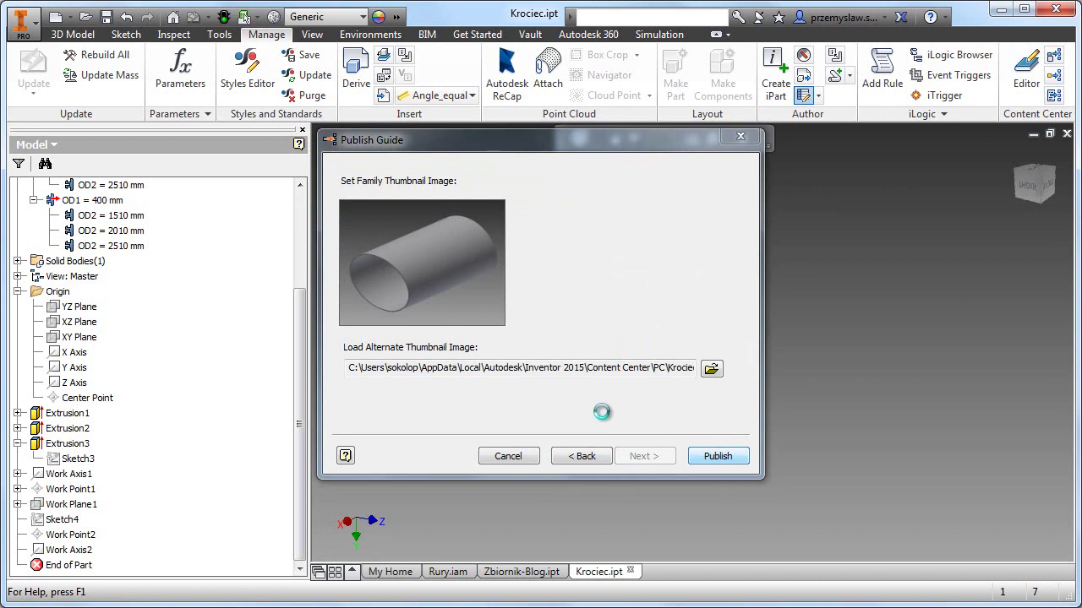
pyautogui.click(495, 365)
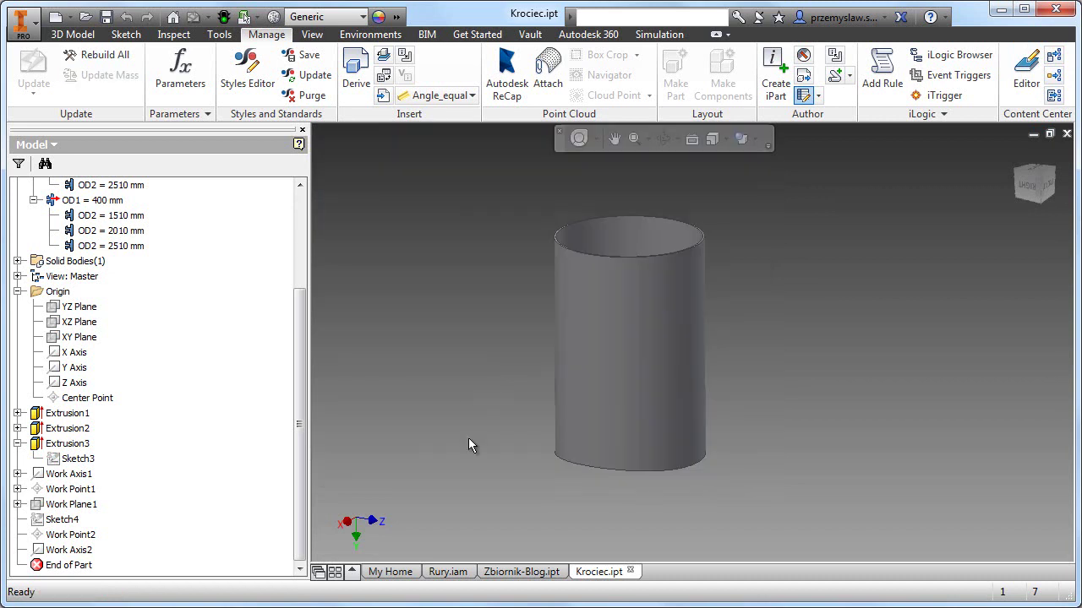
pyautogui.click(448, 572)
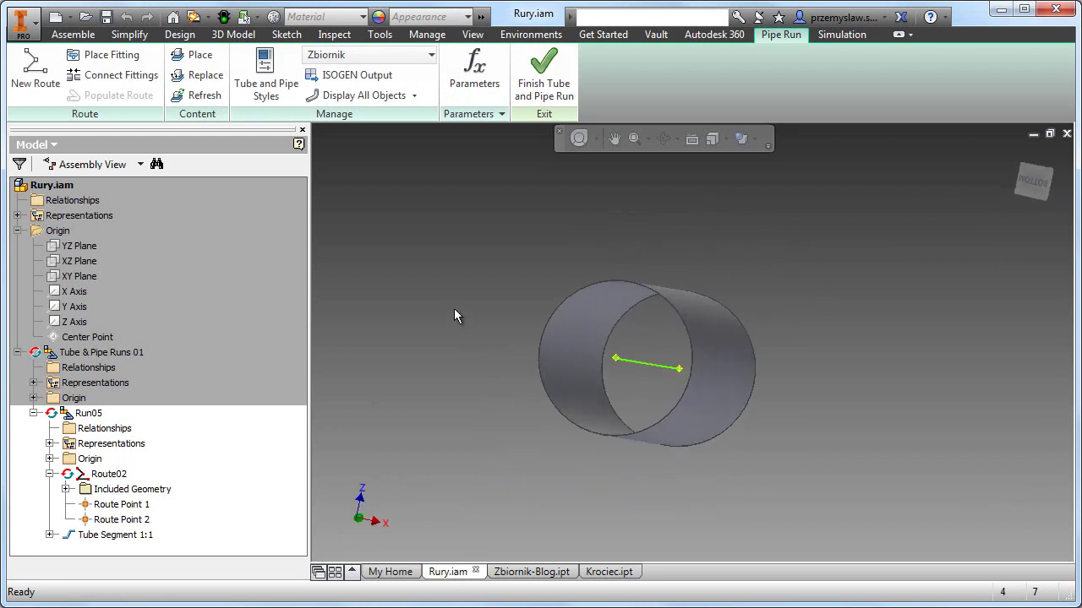
# Choose the Krociec branch from the Content Center as a standard part with OD1 400 mm and OD2 1510 mm.
pyautogui.click(190, 57)
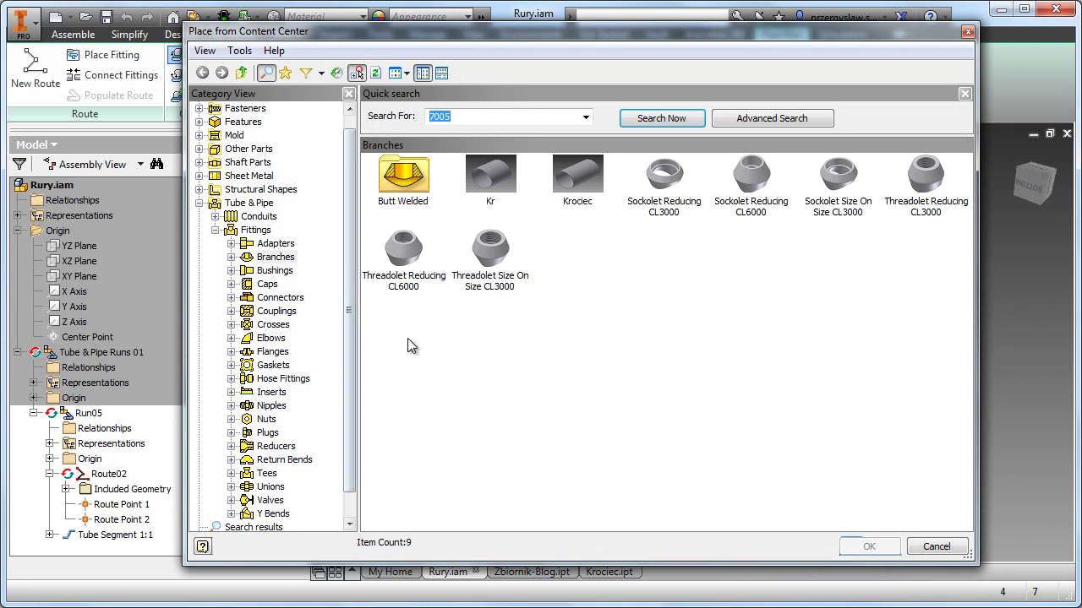
pyautogui.click(588, 186)
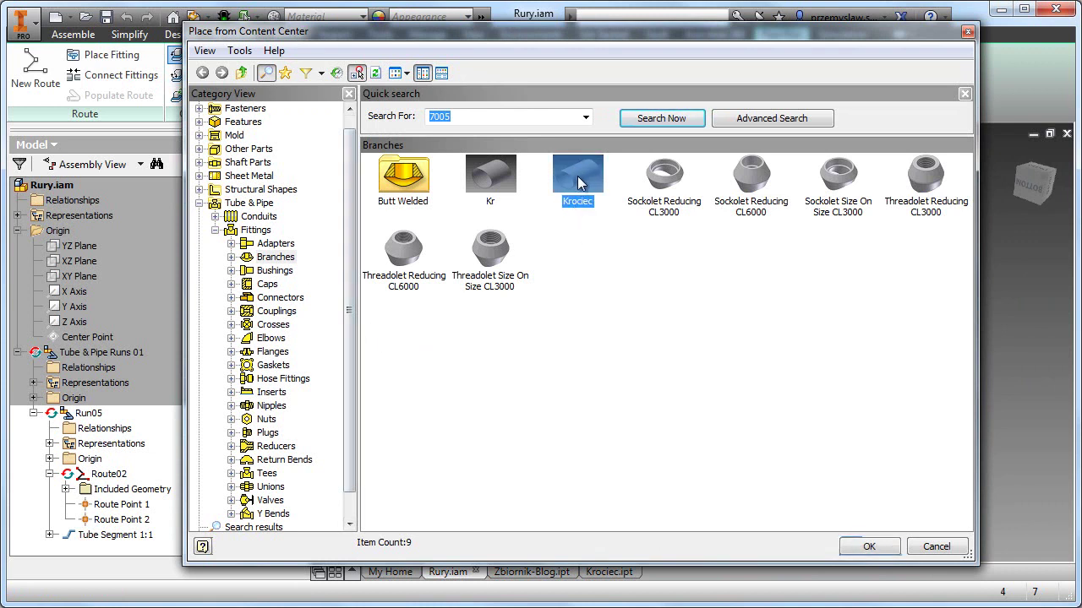
pyautogui.doubleClick(588, 184)
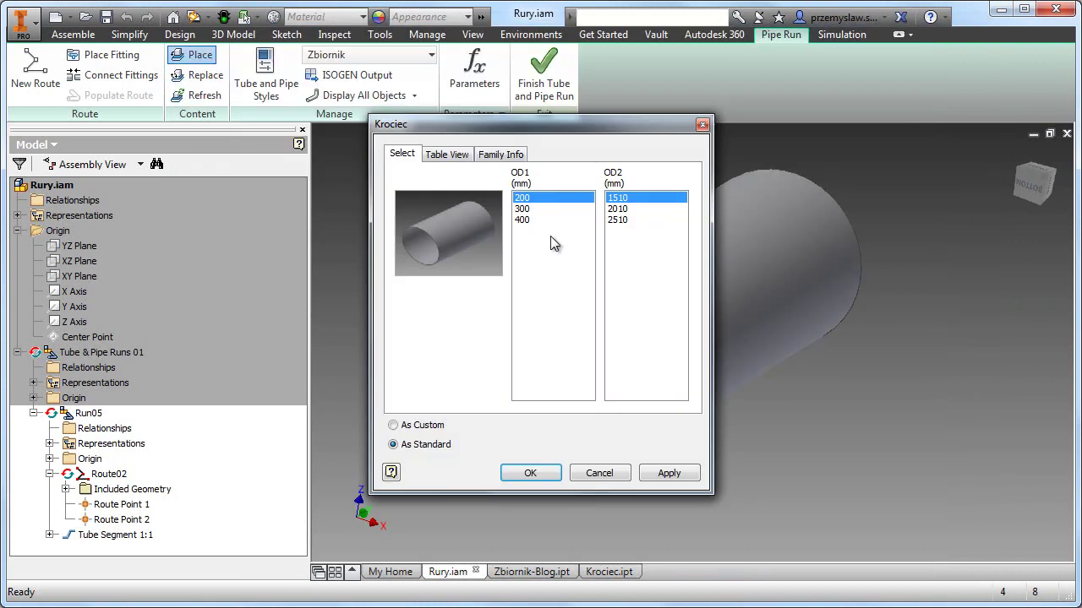
pyautogui.moveTo(548, 129); pyautogui.dragTo(365, 133)
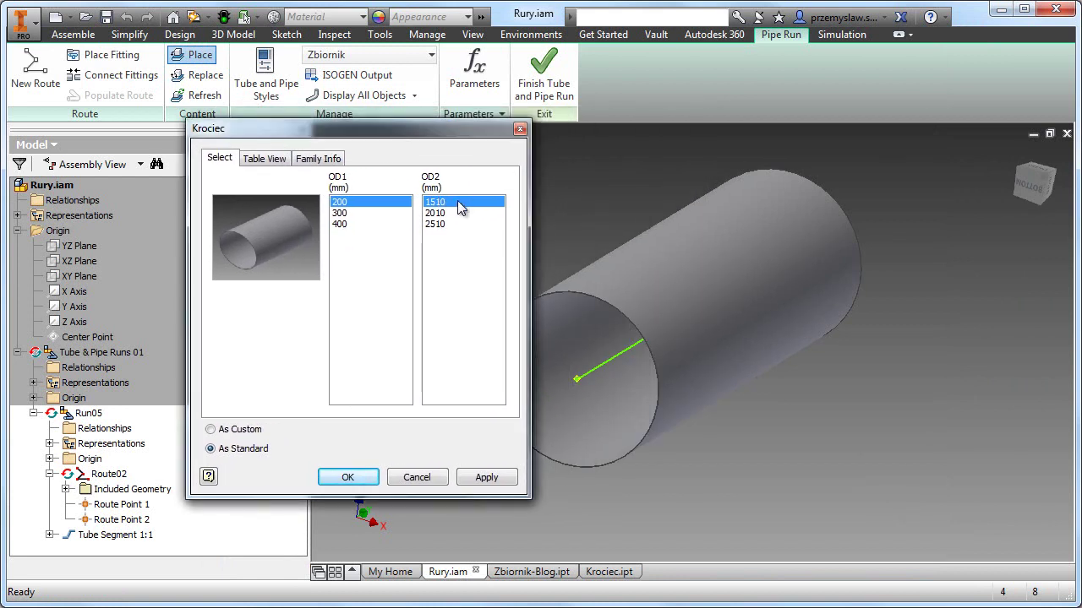
pyautogui.click(340, 224)
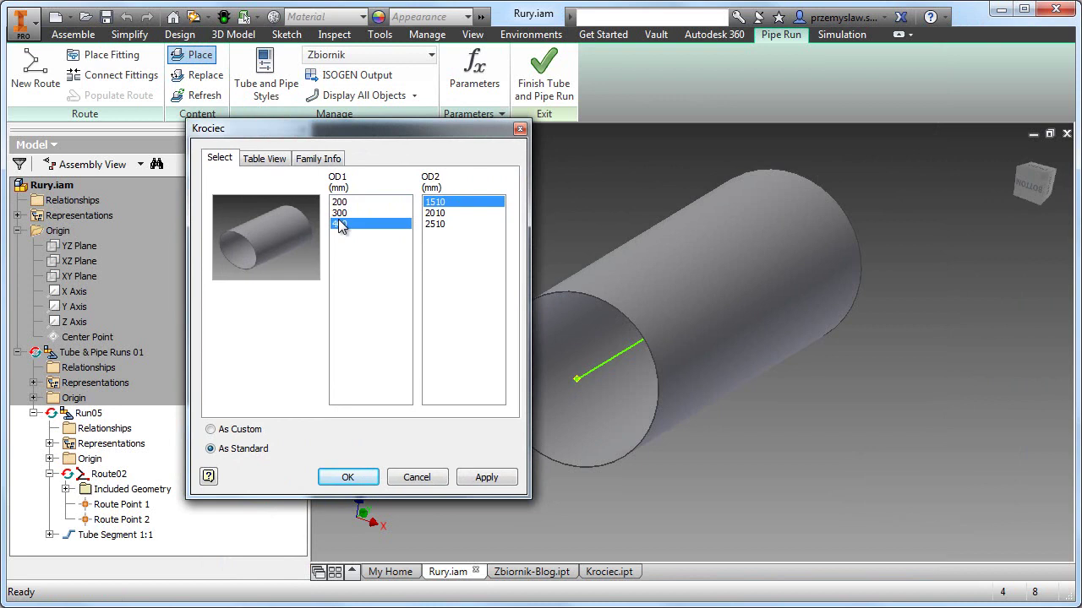
pyautogui.click(355, 477)
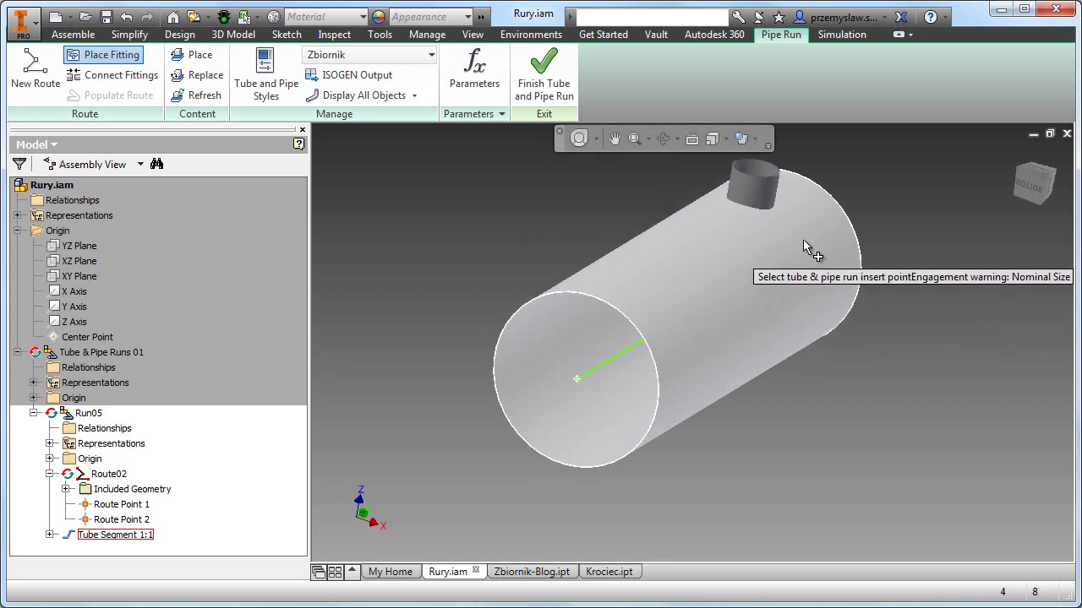
# Insert the 400 mm stub on the tank tube, rotate it to -35 degrees about the tank axis and accept its placement.
pyautogui.click(700, 298)
pyautogui.press('F5')
pyautogui.moveTo(652, 346); pyautogui.dragTo(687, 385)
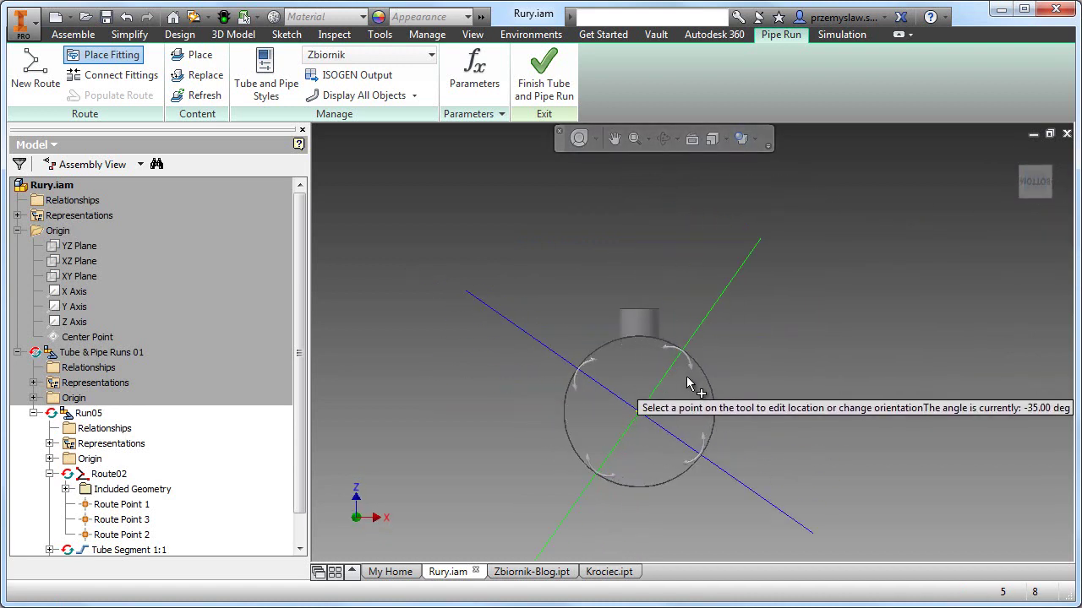
pyautogui.scroll(-5, 700, 357)
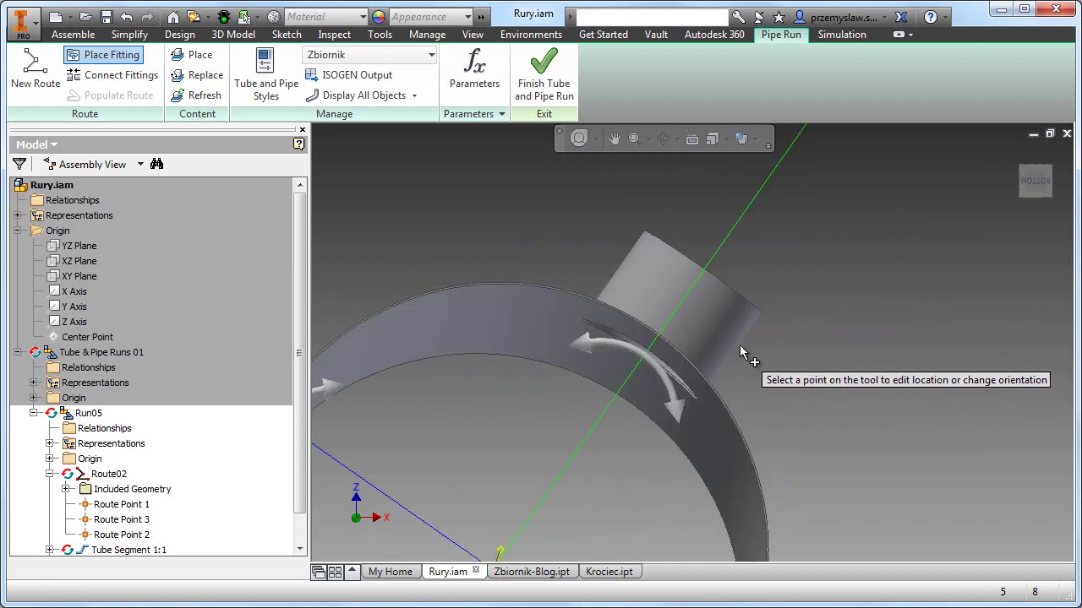
pyautogui.scroll(-2, 791, 347)
pyautogui.keyDown('shift'); pyautogui.moveTo(791, 339); pyautogui.dragTo(550, 228, button='middle'); pyautogui.keyUp('shift')
pyautogui.rightClick(550, 228)
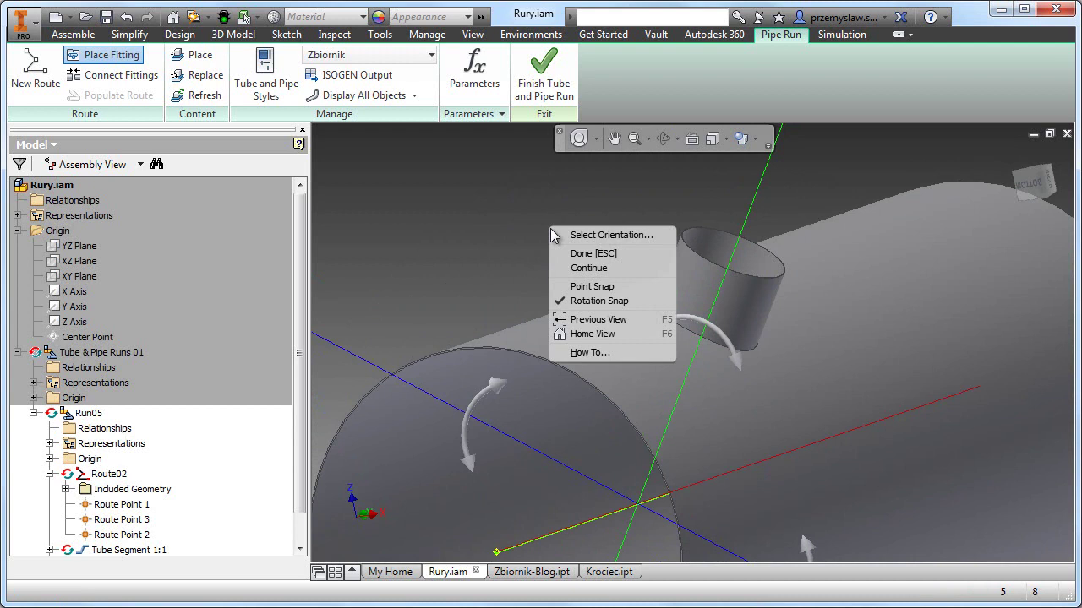
pyautogui.click(583, 268)
# End placement of the 400 mm stub and choose the Krociec branch with OD1 300 mm and OD2 1510 mm.
pyautogui.scroll(-3, 507, 250)
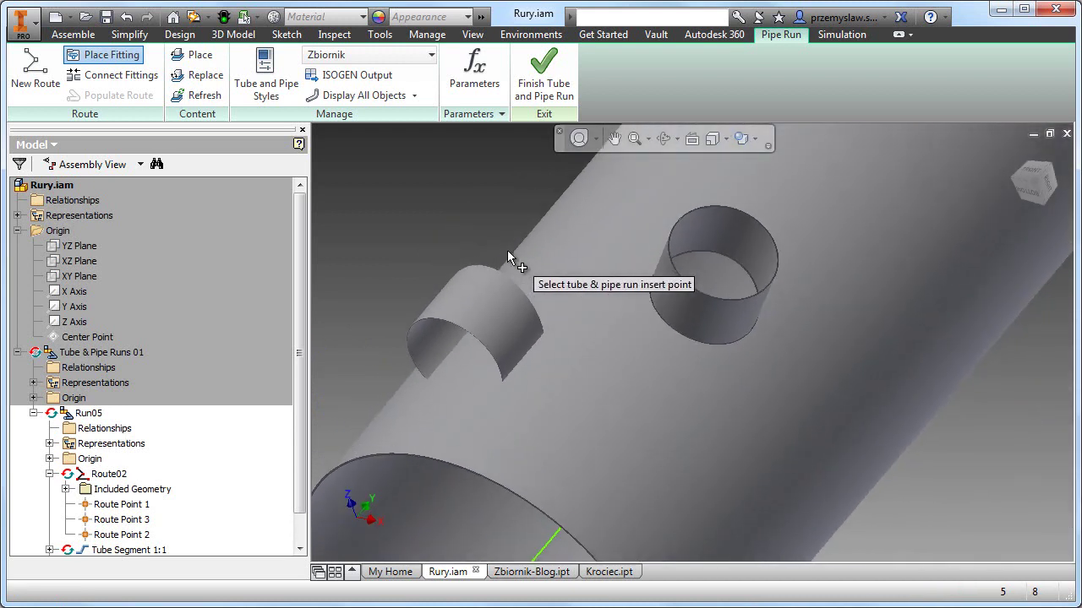
pyautogui.scroll(3, 507, 250)
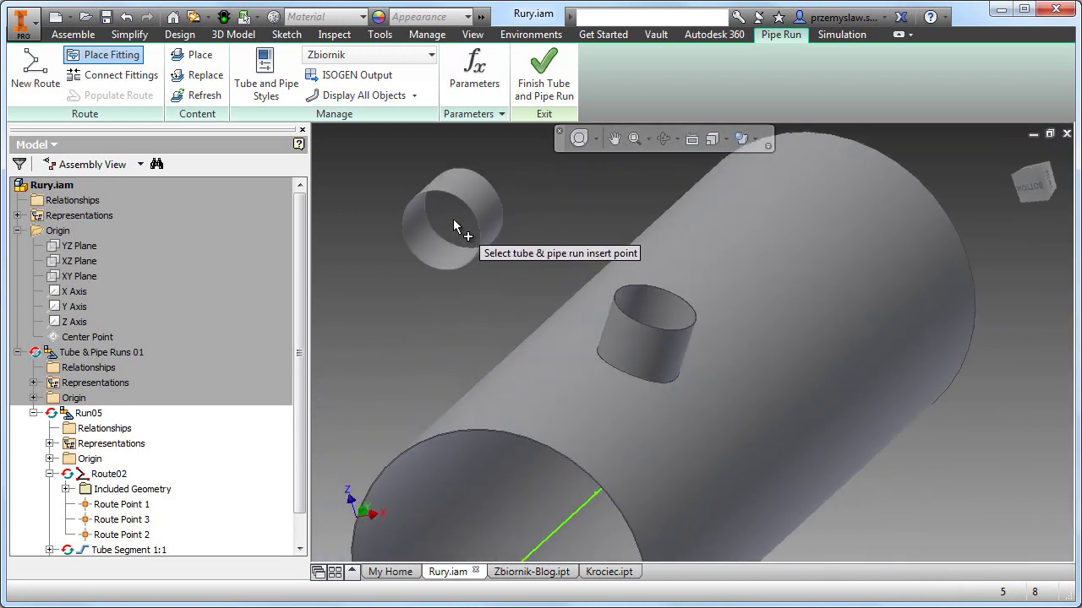
pyautogui.scroll(-5, 451, 286)
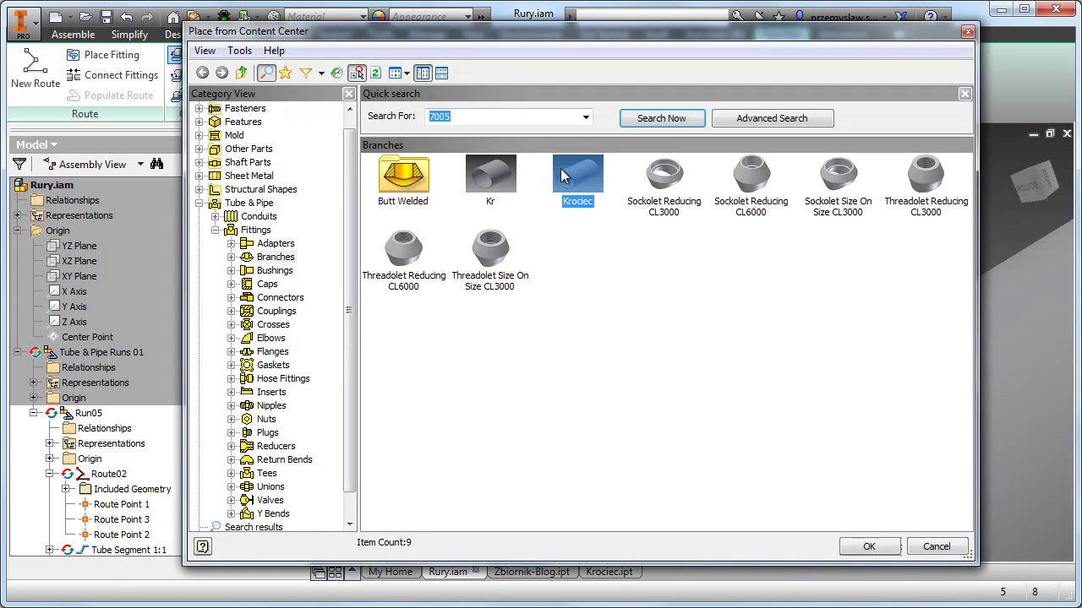
pyautogui.doubleClick(564, 175)
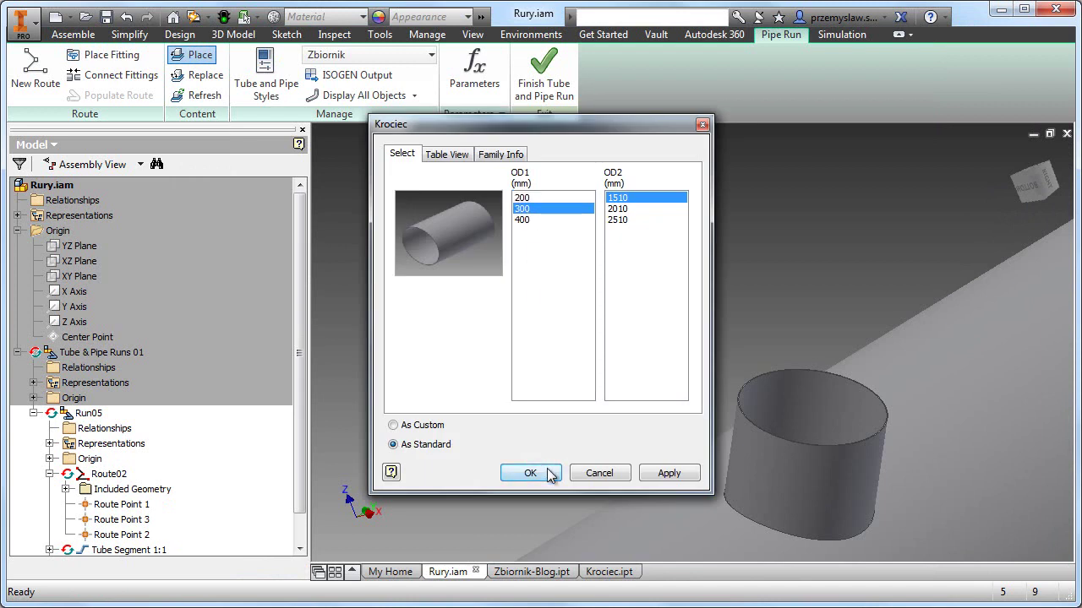
pyautogui.click(530, 473)
# Insert the 300 mm stub on the tank beyond the 400 mm one, rotated around the tank axis, and continue placing.
pyautogui.moveTo(560, 358); pyautogui.dragTo(346, 275, button='middle')
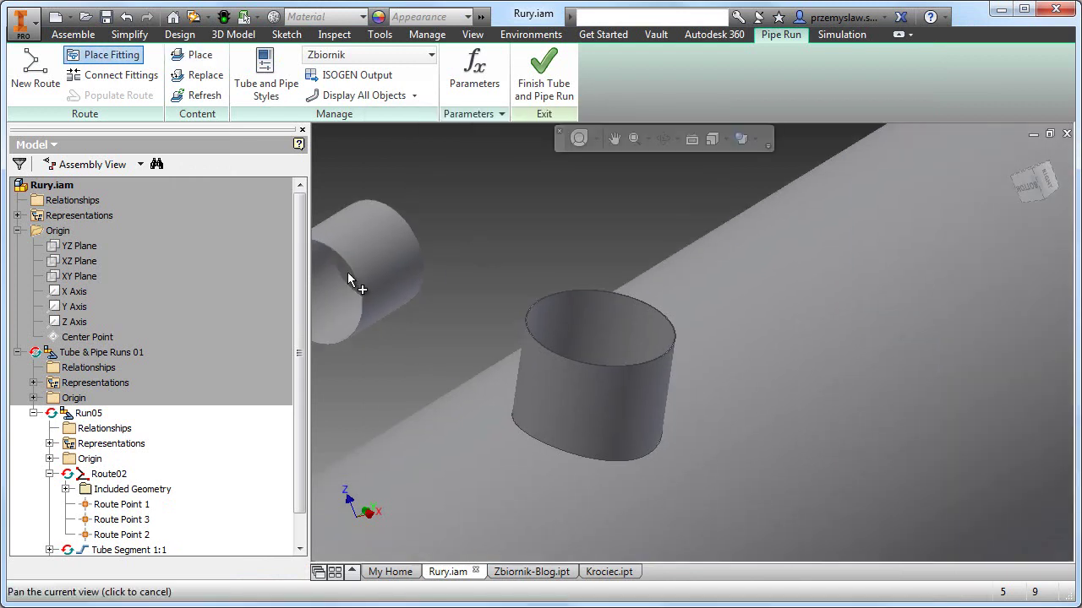
pyautogui.scroll(4, 349, 275)
pyautogui.click(729, 313)
pyautogui.click(725, 310)
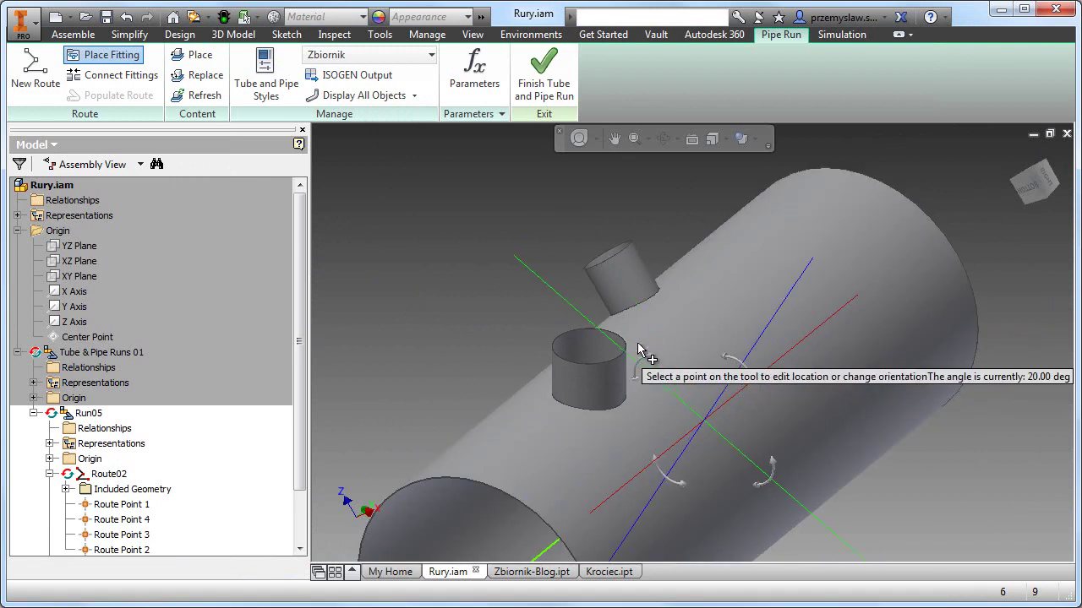
pyautogui.rightClick(644, 217)
pyautogui.click(657, 249)
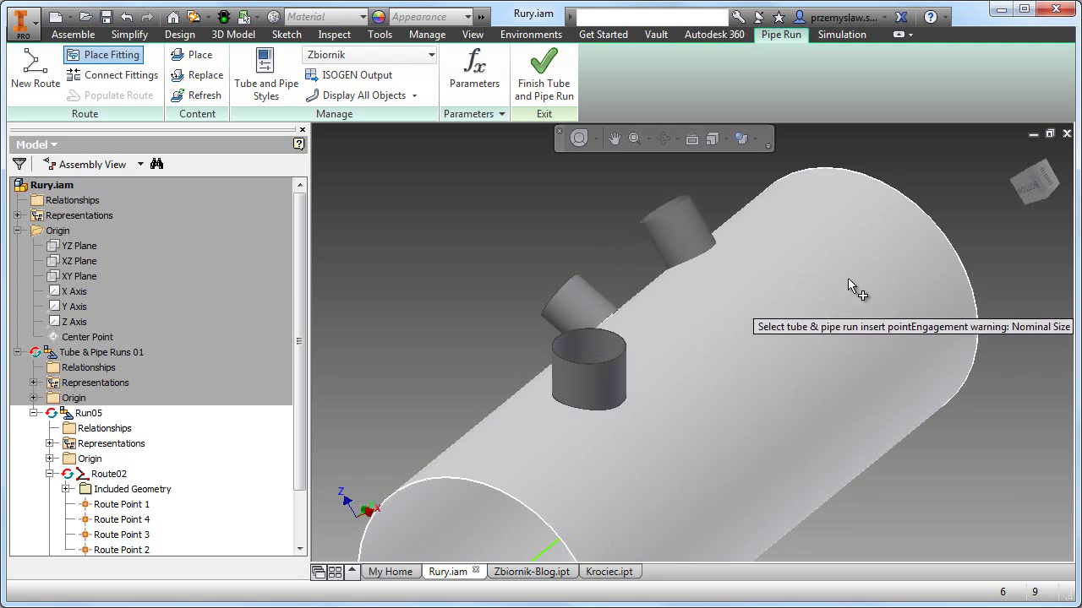
# Insert a second 300 mm stub farther along the tank and finish placing this size.
pyautogui.click(816, 291)
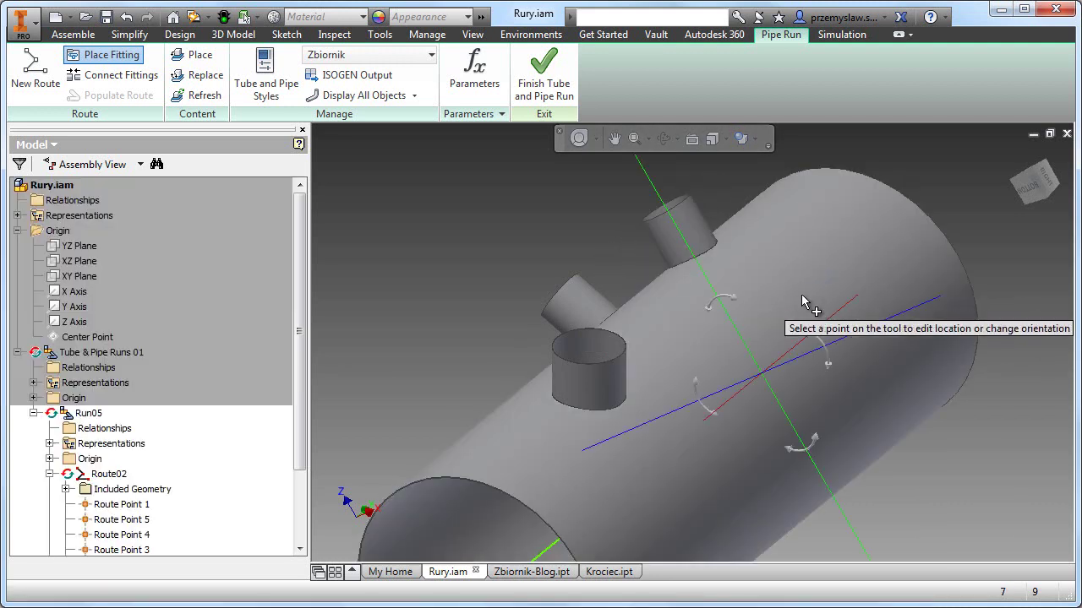
pyautogui.rightClick(492, 220)
pyautogui.click(499, 245)
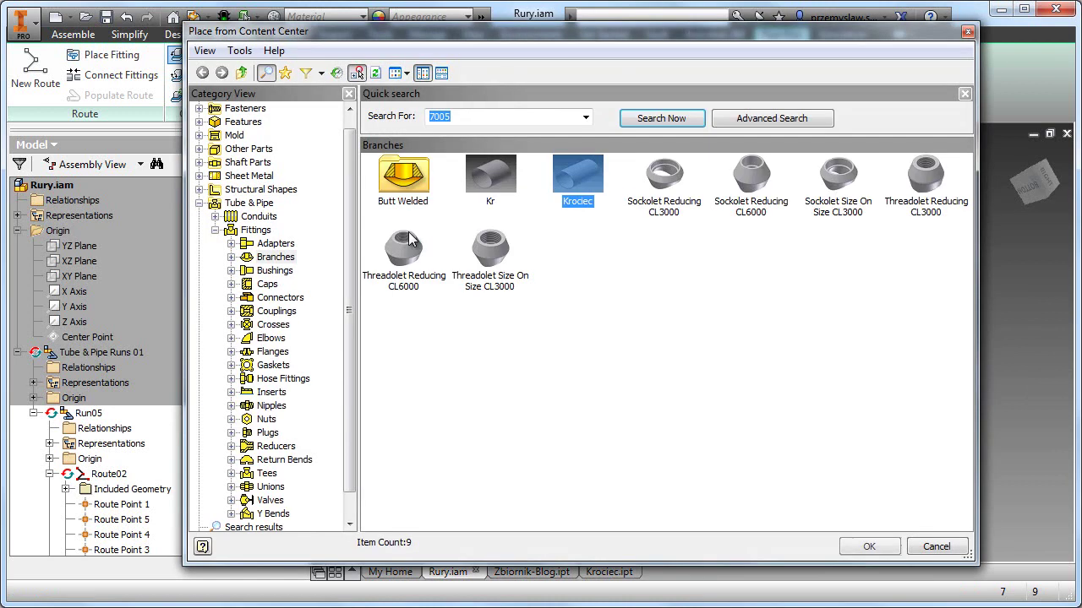
# Insert a Krociec branch with OD1 200 mm and OD2 1510 mm on the tank between the two 300 mm stubs.
pyautogui.doubleClick(567, 188)
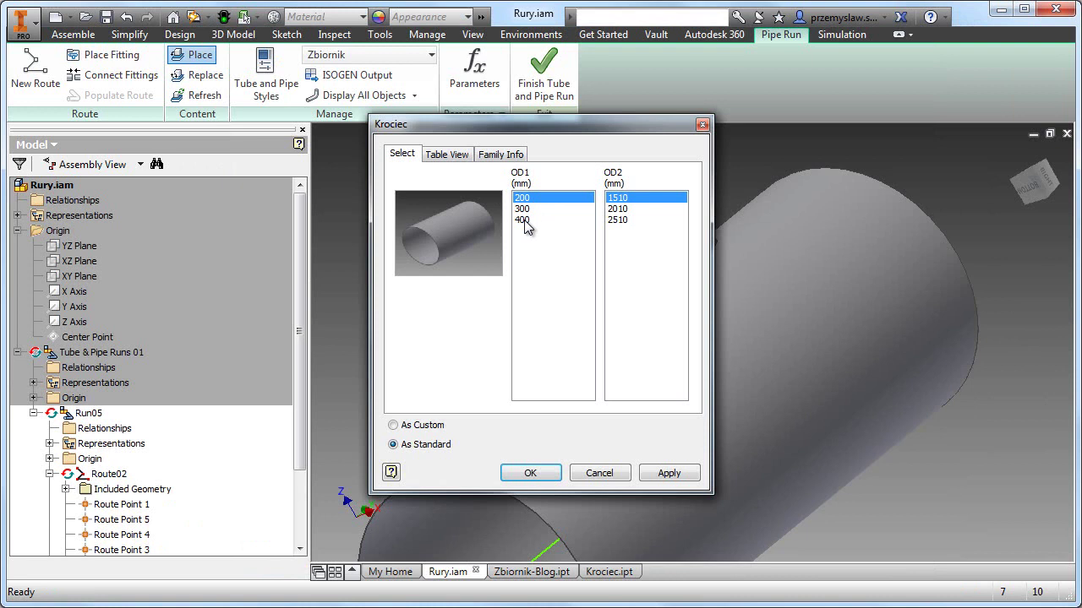
pyautogui.click(529, 470)
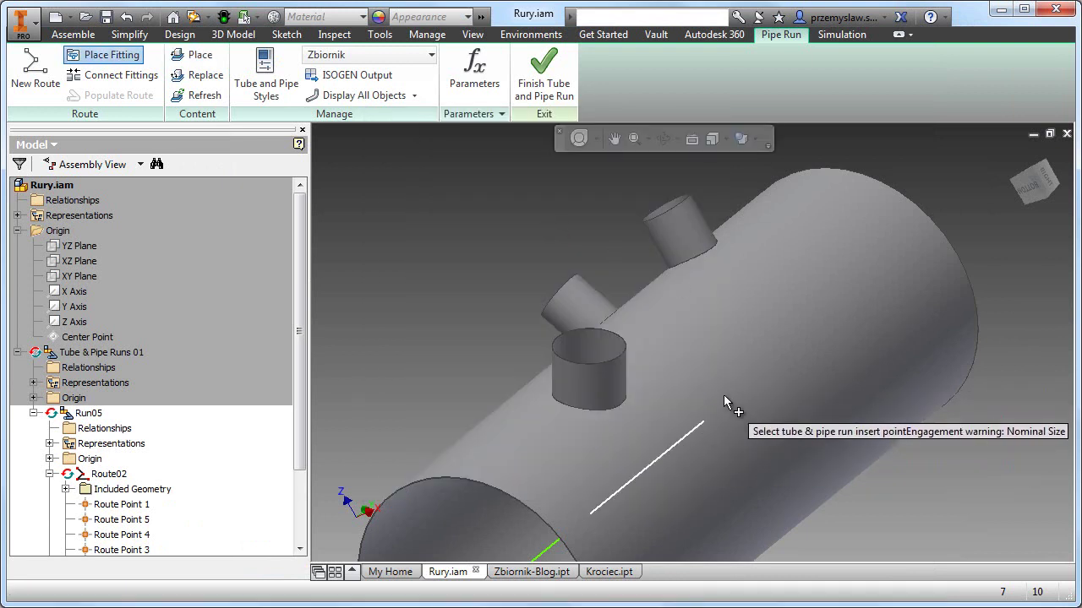
pyautogui.scroll(3, 719, 389)
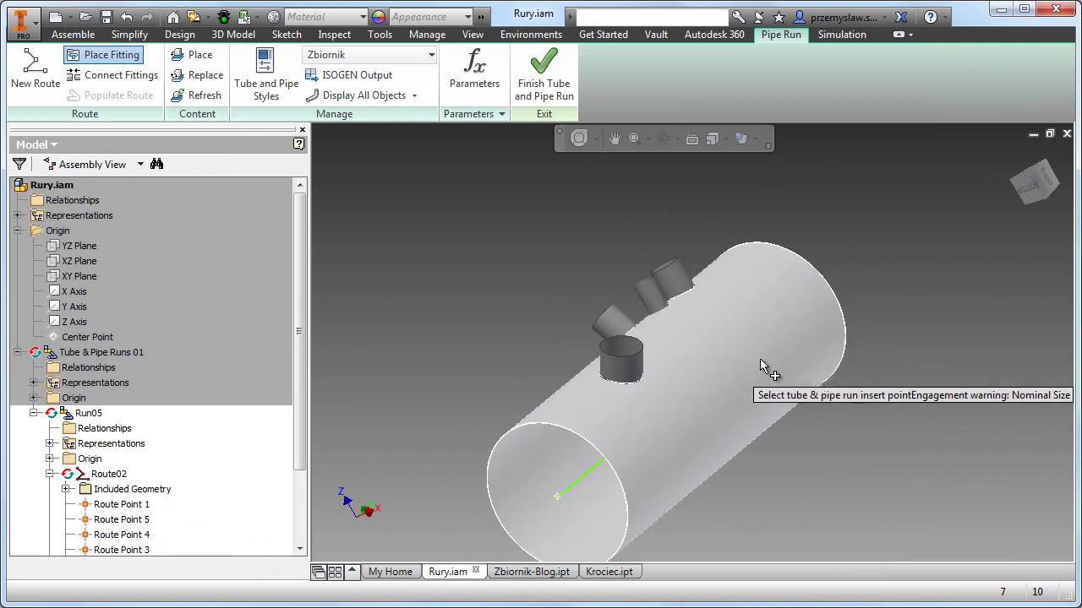
pyautogui.click(630, 284)
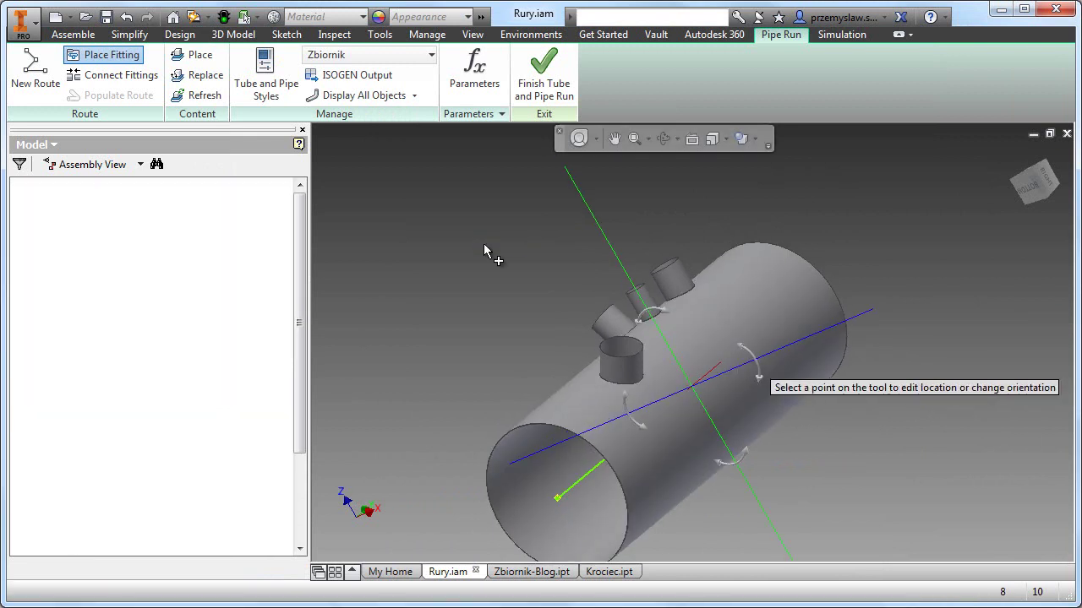
# Rotate the 200 mm stub around the tank axis, away from the 300 mm stubs, and continue placing the same size.
pyautogui.moveTo(647, 303); pyautogui.dragTo(646, 414)
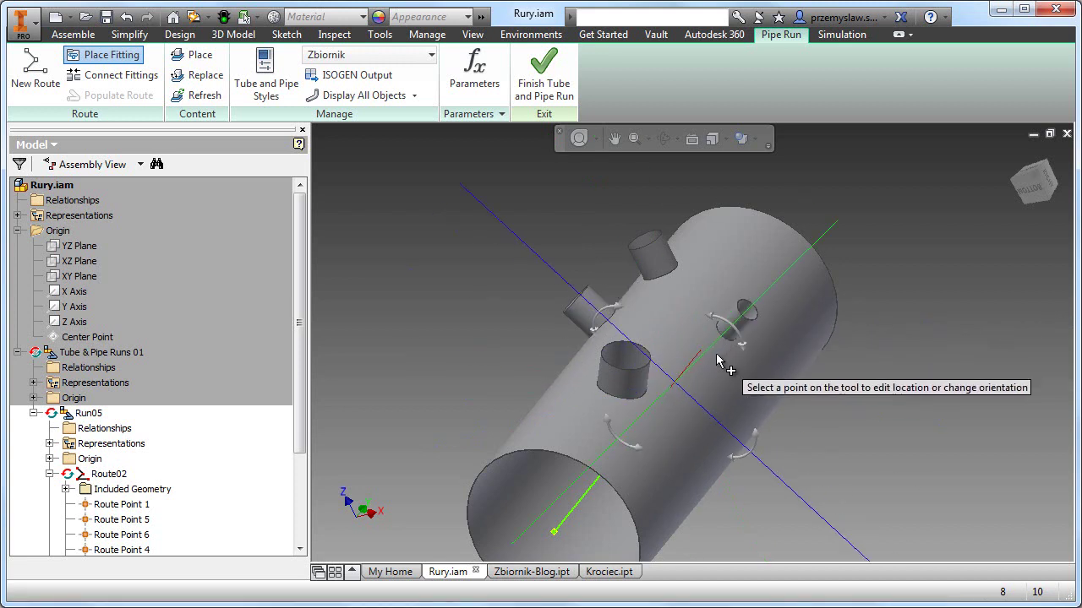
pyautogui.scroll(6, 717, 367)
pyautogui.keyDown('shift'); pyautogui.moveTo(712, 372); pyautogui.dragTo(514, 231, button='middle'); pyautogui.keyUp('shift')
pyautogui.rightClick(511, 228)
pyautogui.click(531, 275)
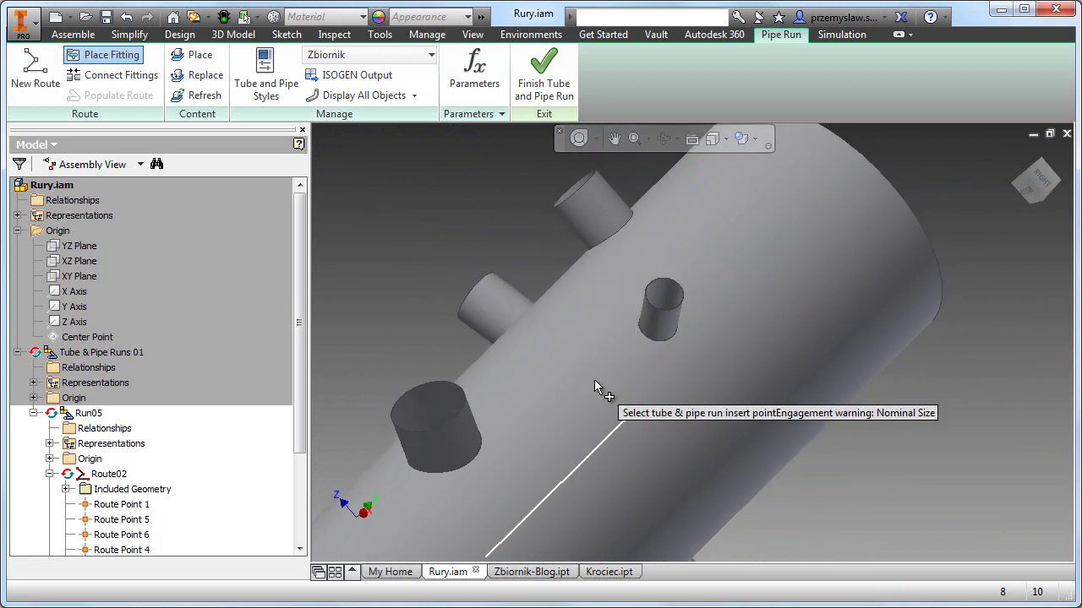
# Insert a second 200 mm stub near the tank's far end, beyond the 300 mm stubs, and finish placing fittings.
pyautogui.scroll(-1, 666, 355)
pyautogui.click(835, 259)
pyautogui.keyDown('shift'); pyautogui.moveTo(447, 269); pyautogui.dragTo(464, 213, button='middle'); pyautogui.keyUp('shift')
pyautogui.rightClick(462, 209)
pyautogui.click(473, 231)
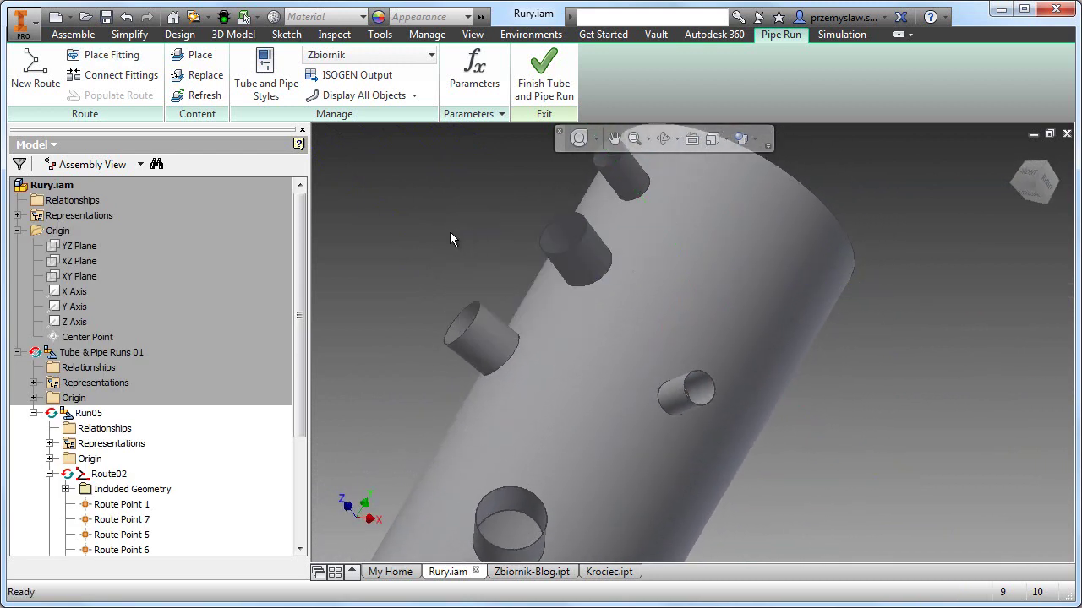
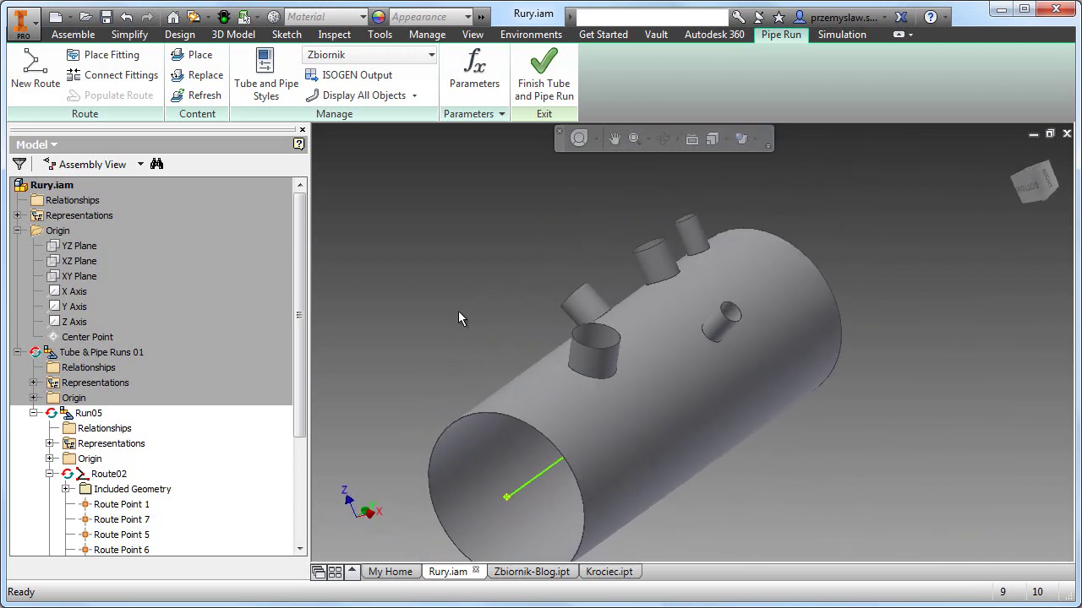
# Edit the orientation of the second 200 mm stub, Krociec 200-1510:2, rotating it around the tank axis.
pyautogui.moveTo(301, 356); pyautogui.dragTo(310, 473)
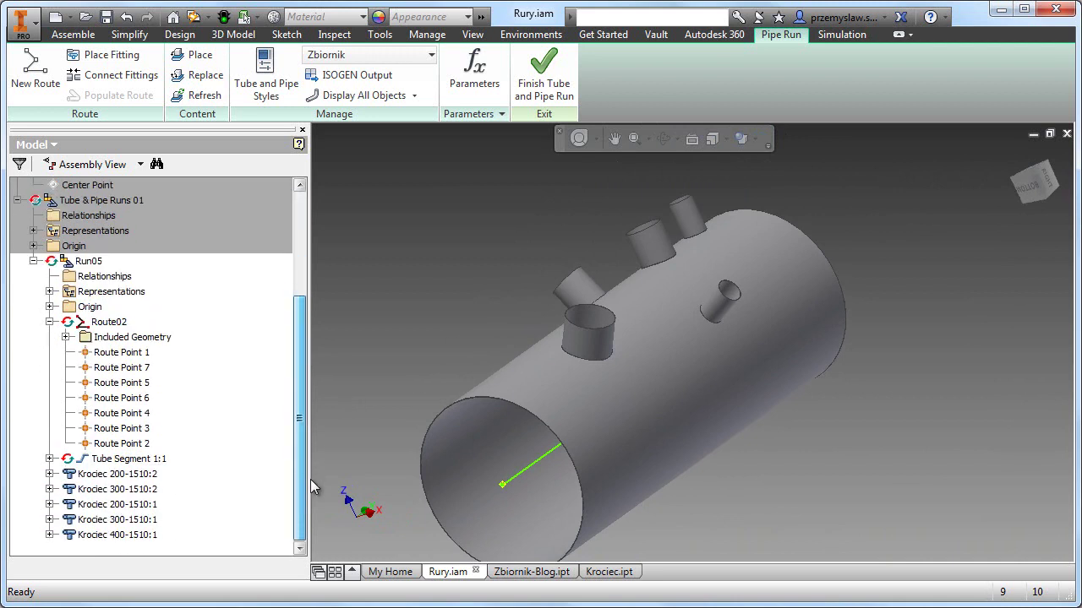
pyautogui.rightClick(129, 479)
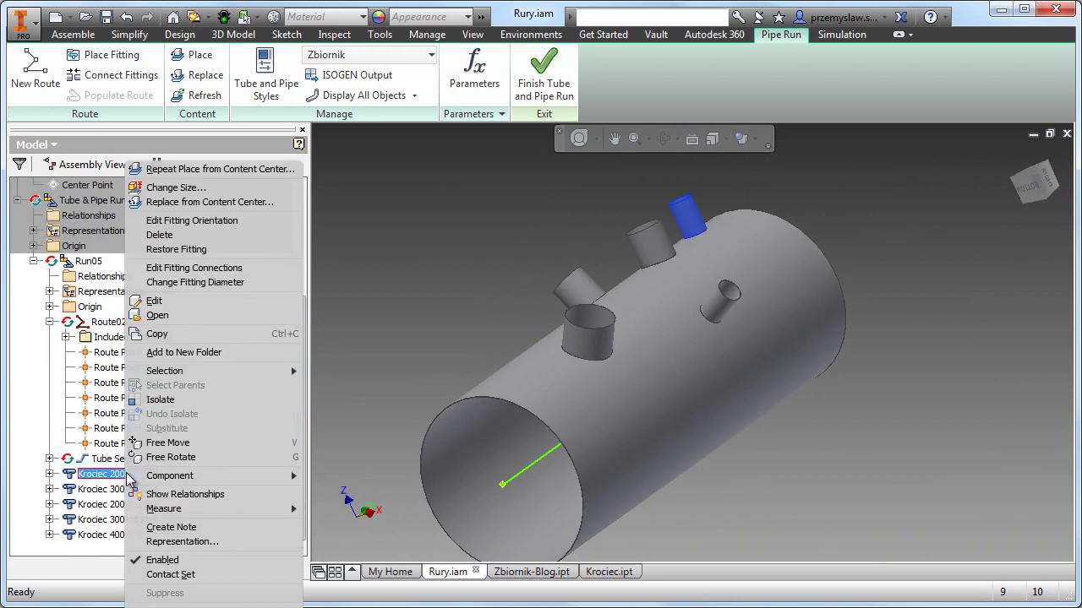
pyautogui.click(197, 228)
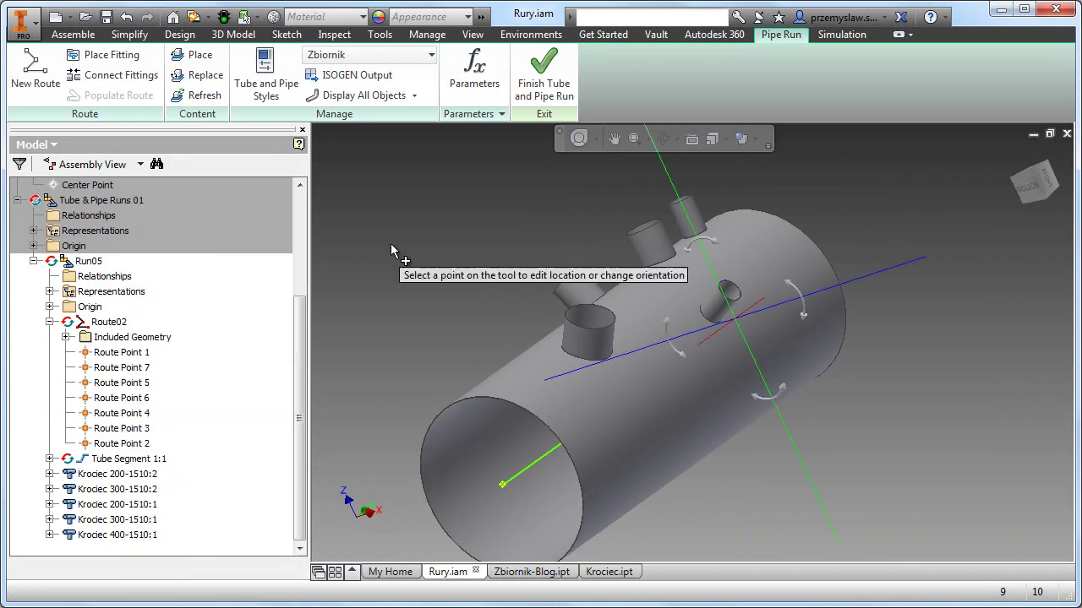
pyautogui.moveTo(449, 258); pyautogui.dragTo(403, 268, button='middle')
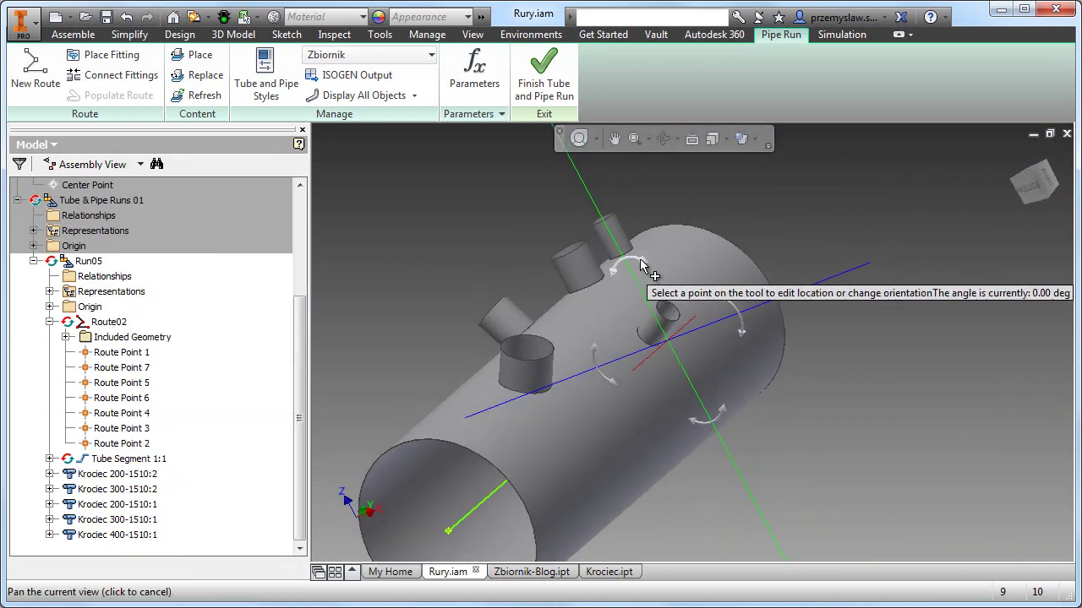
pyautogui.moveTo(637, 250); pyautogui.dragTo(700, 271)
pyautogui.keyDown('shift'); pyautogui.moveTo(509, 259); pyautogui.dragTo(436, 282, button='middle'); pyautogui.keyUp('shift')
pyautogui.rightClick(450, 247)
pyautogui.click(472, 272)
pyautogui.press('F6')
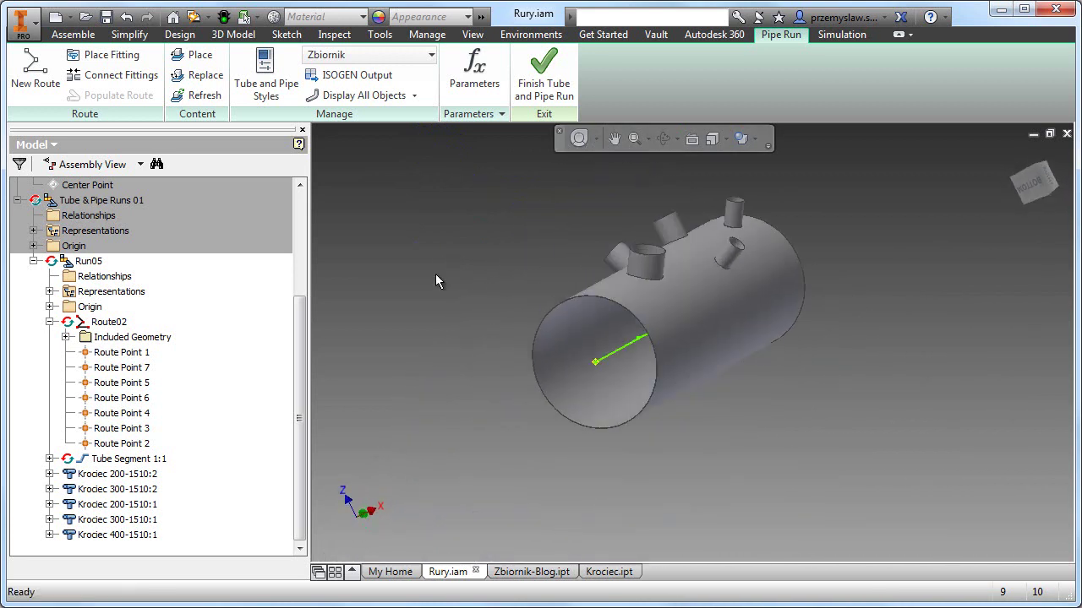
# Open Route02 for editing and add an overall length dimension between the route's two end points.
pyautogui.doubleClick(81, 324)
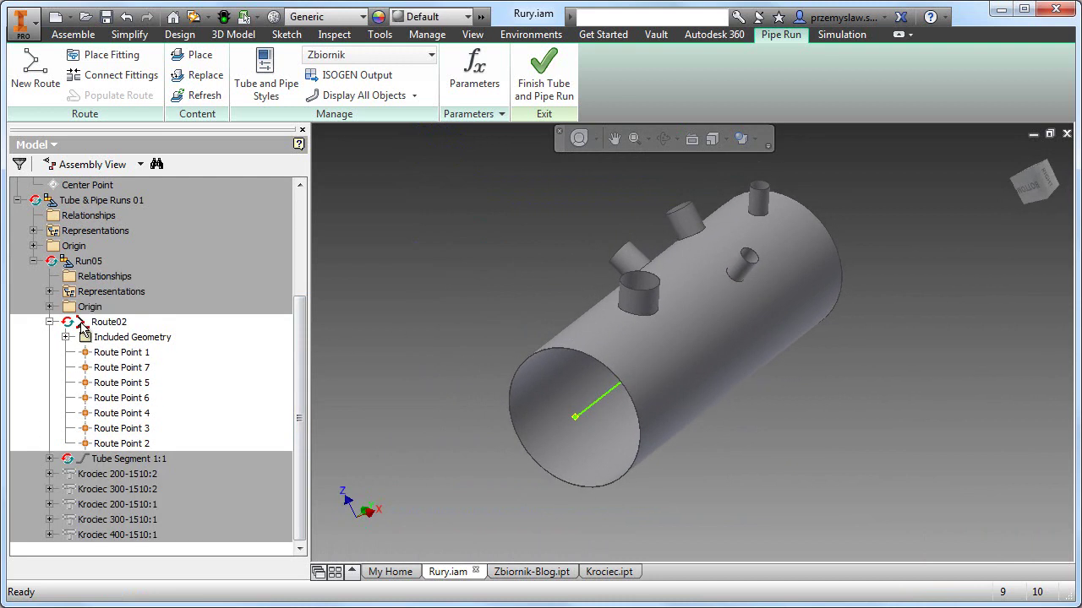
pyautogui.moveTo(476, 358); pyautogui.dragTo(434, 342, button='middle')
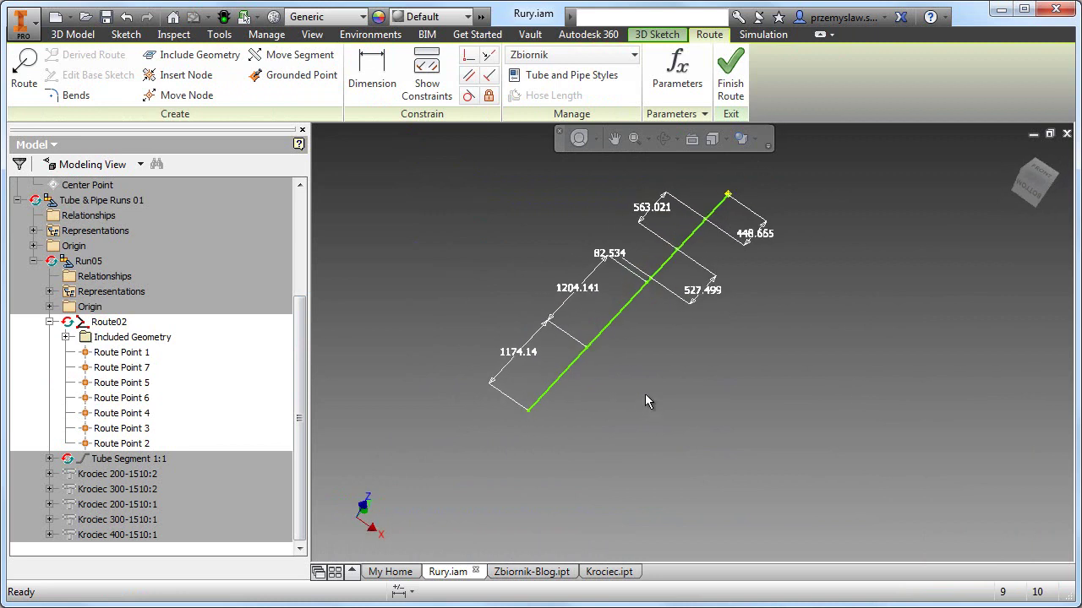
pyautogui.scroll(2, 586, 429)
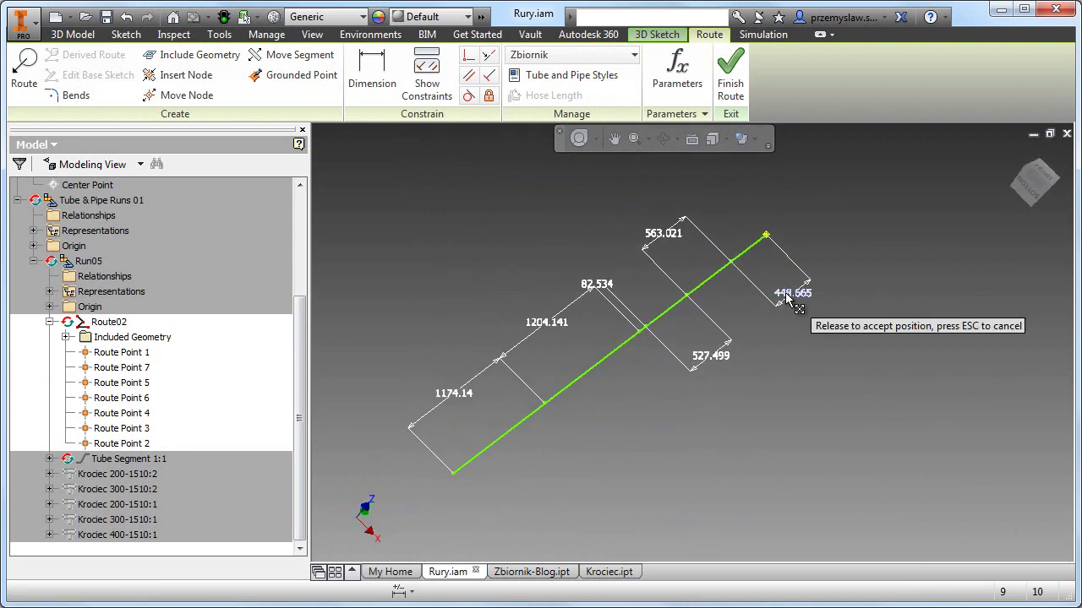
pyautogui.press('Escape')
pyautogui.click(379, 91)
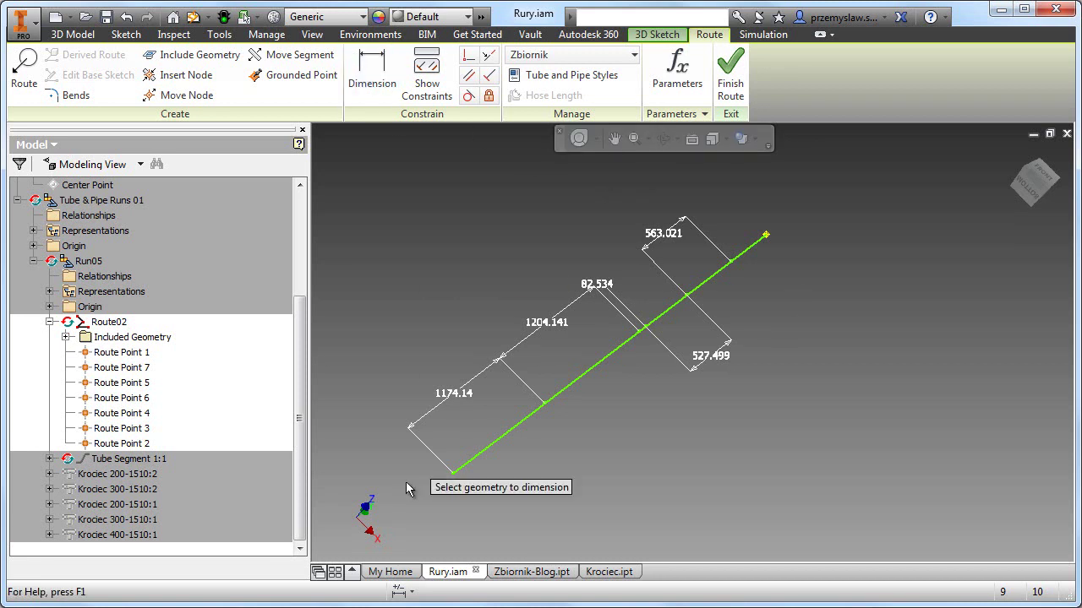
pyautogui.click(769, 244)
pyautogui.click(802, 343)
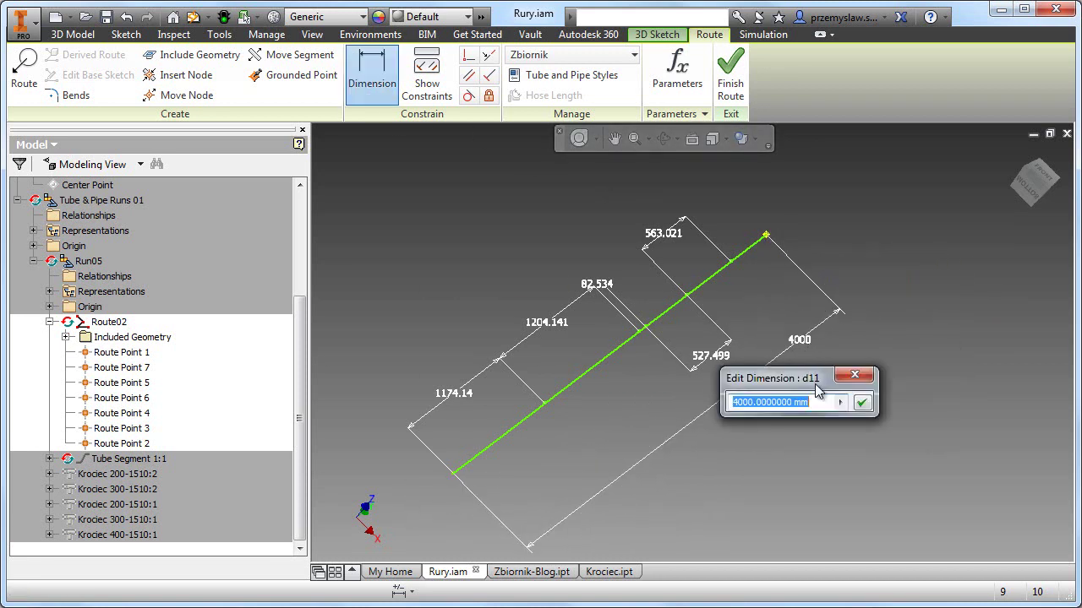
pyautogui.click(862, 404)
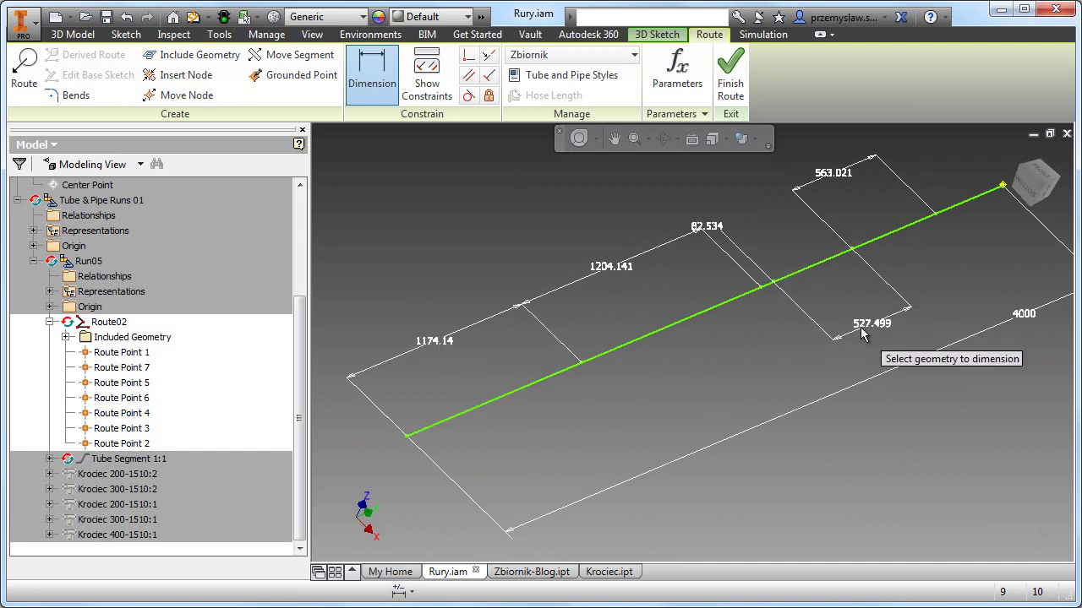
# Set the first route spacing from the near tank end to 1200 mm and the second spacing to 1000 mm.
pyautogui.doubleClick(431, 342)
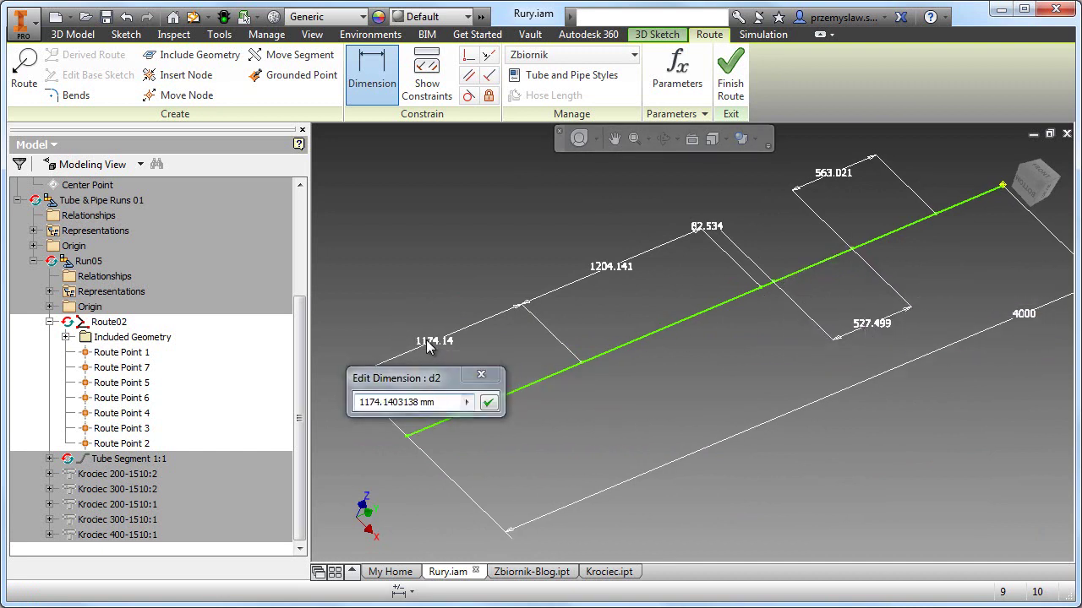
pyautogui.moveTo(431, 402); pyautogui.dragTo(388, 402)
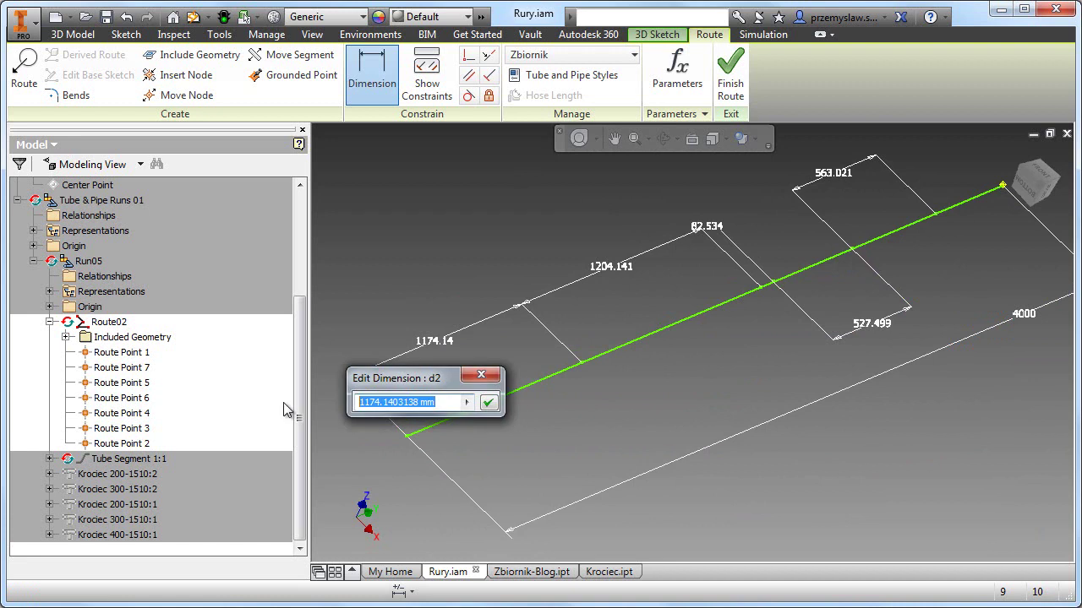
pyautogui.press('Return')
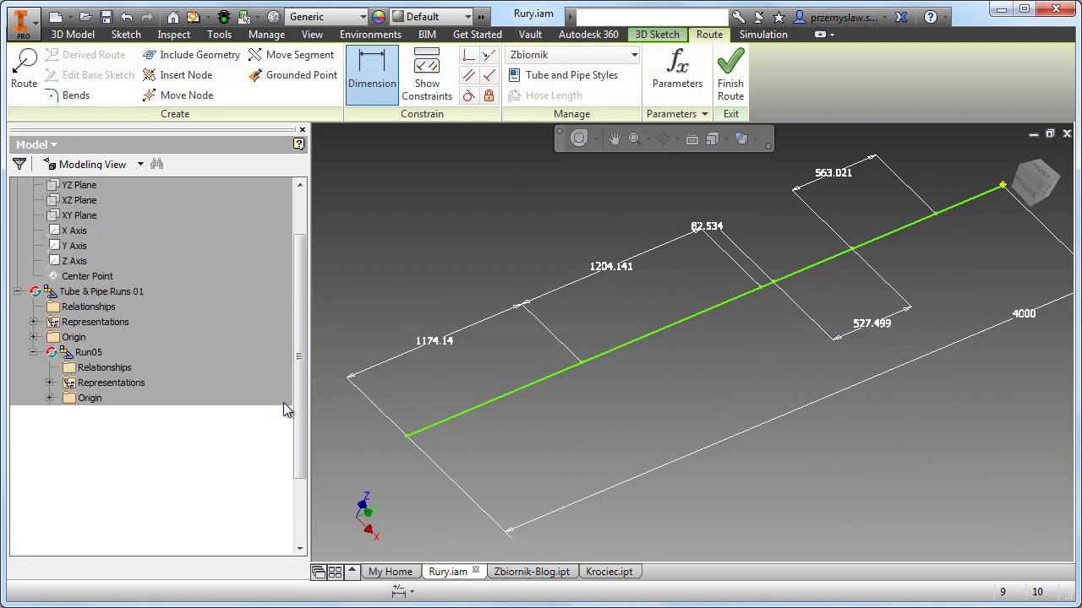
pyautogui.moveTo(496, 339); pyautogui.dragTo(494, 360, button='middle')
pyautogui.click(603, 289)
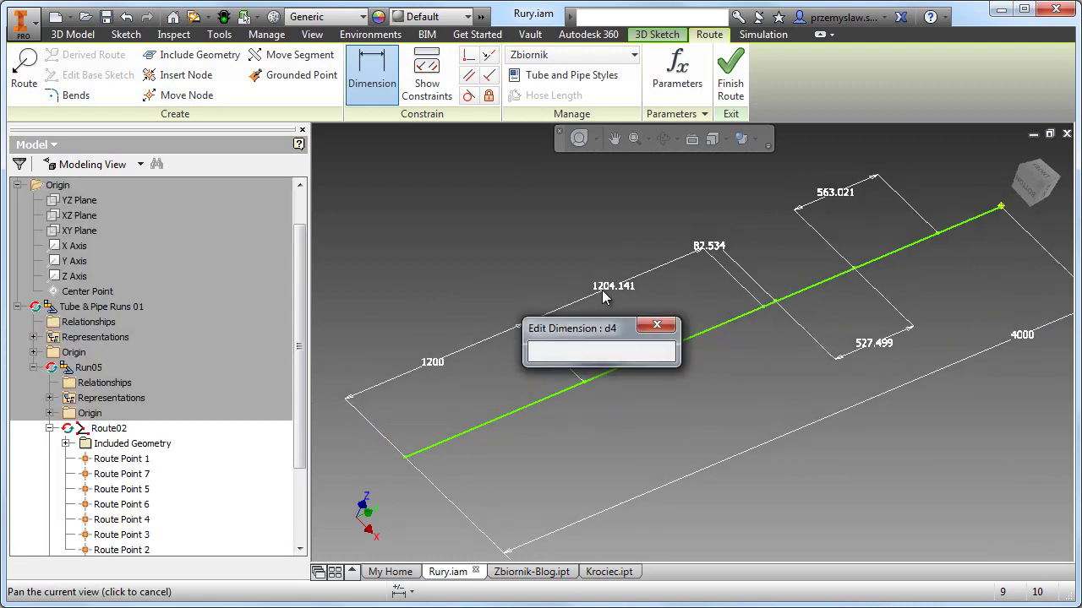
pyautogui.moveTo(615, 352); pyautogui.dragTo(513, 352)
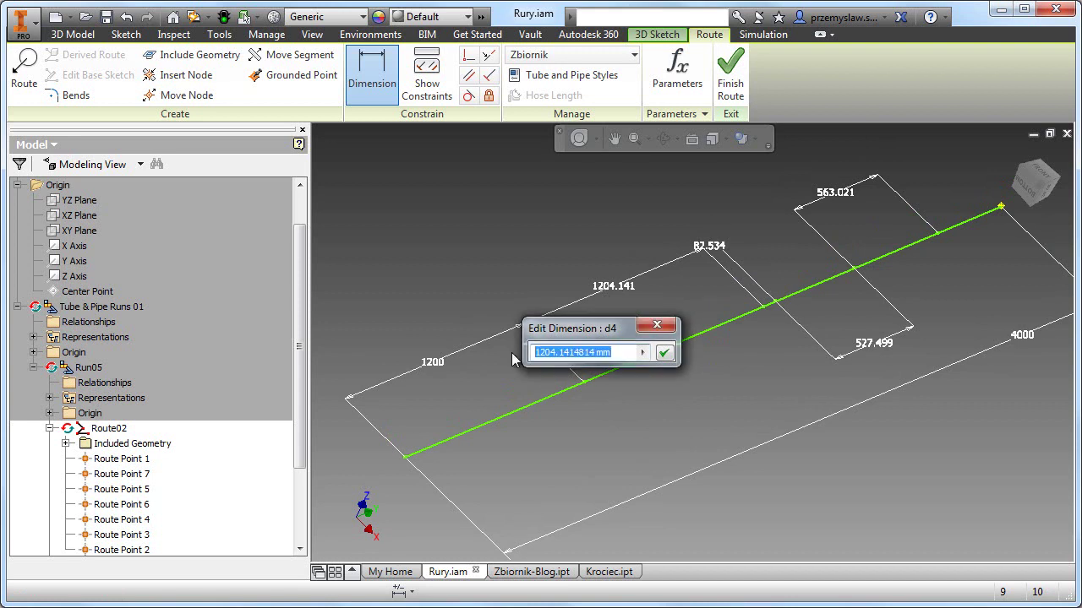
pyautogui.write('1000')
pyautogui.press('Return')
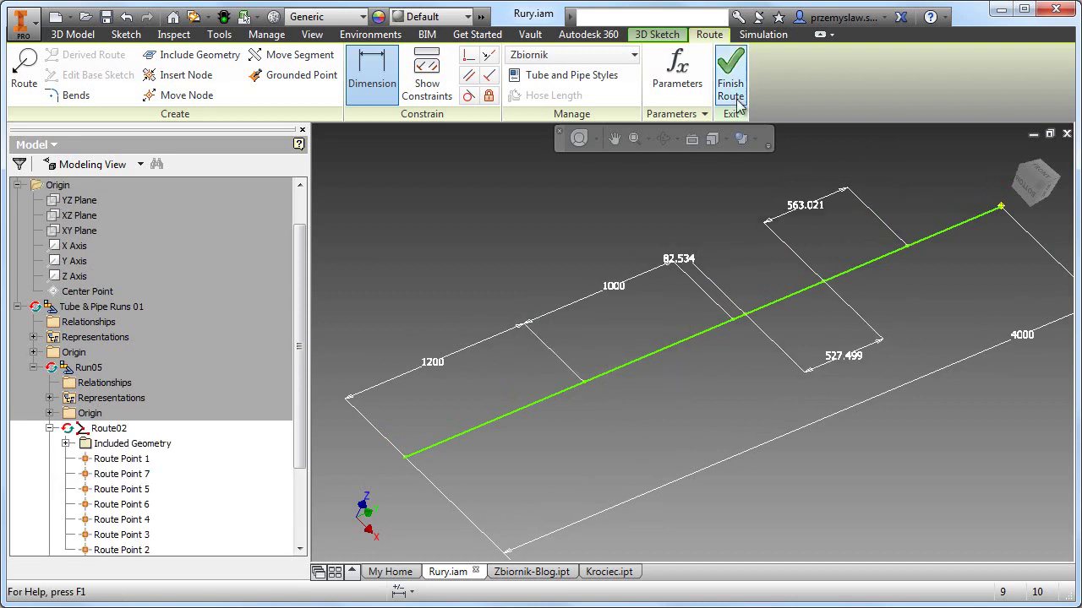
# Set the short third route spacing to 100 mm and the fourth spacing to 550 mm.
pyautogui.click(678, 264)
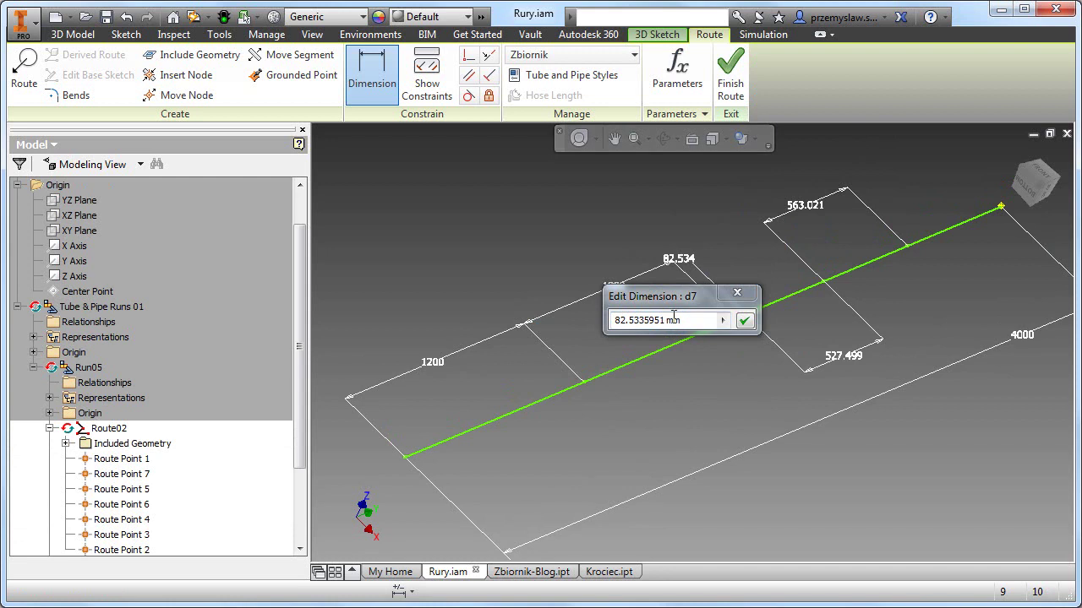
pyautogui.moveTo(686, 321); pyautogui.dragTo(547, 322)
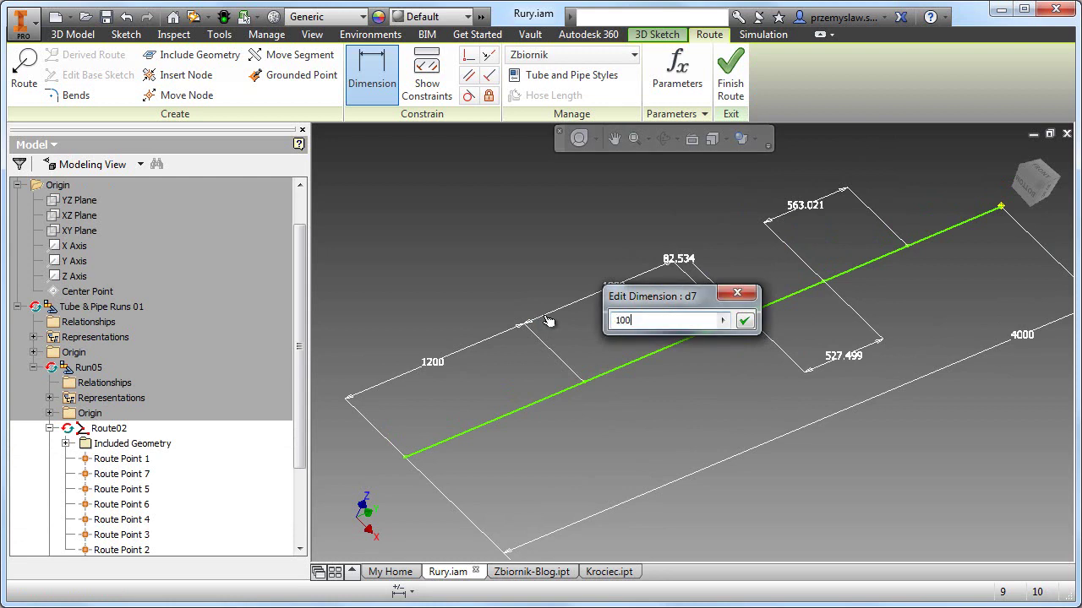
pyautogui.write('100')
pyautogui.press('Return')
pyautogui.click(831, 359)
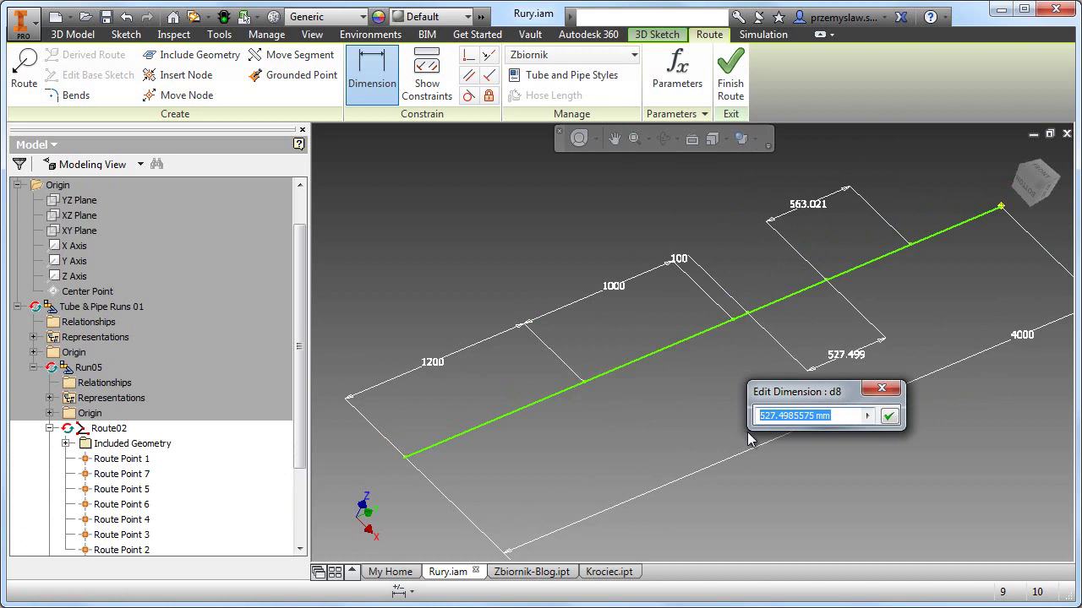
pyautogui.press('Return')
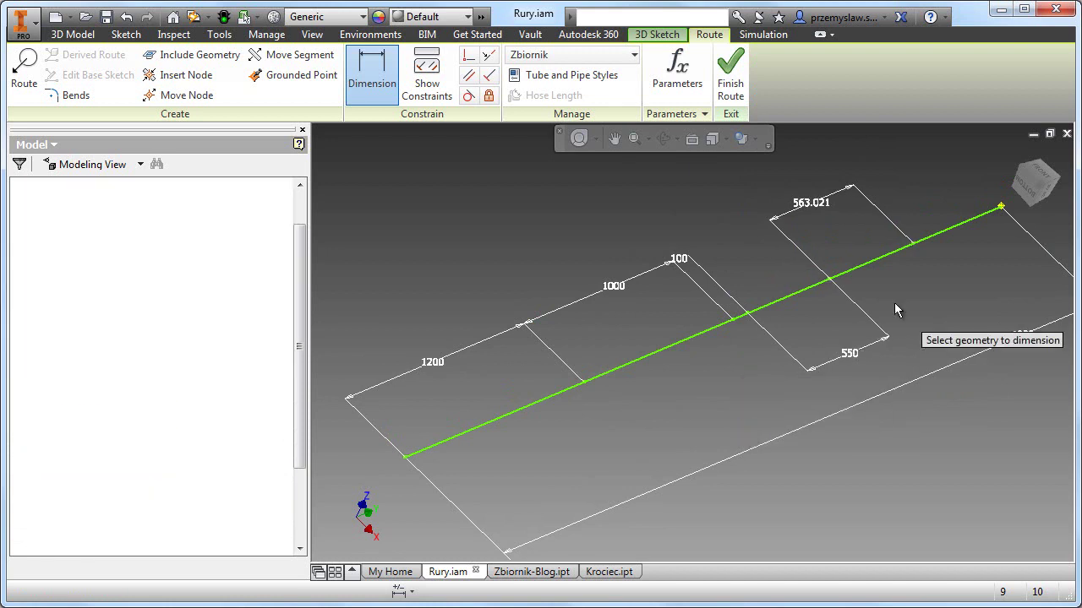
# Set the fifth route spacing to 600 mm and finish editing the route.
pyautogui.click(821, 209)
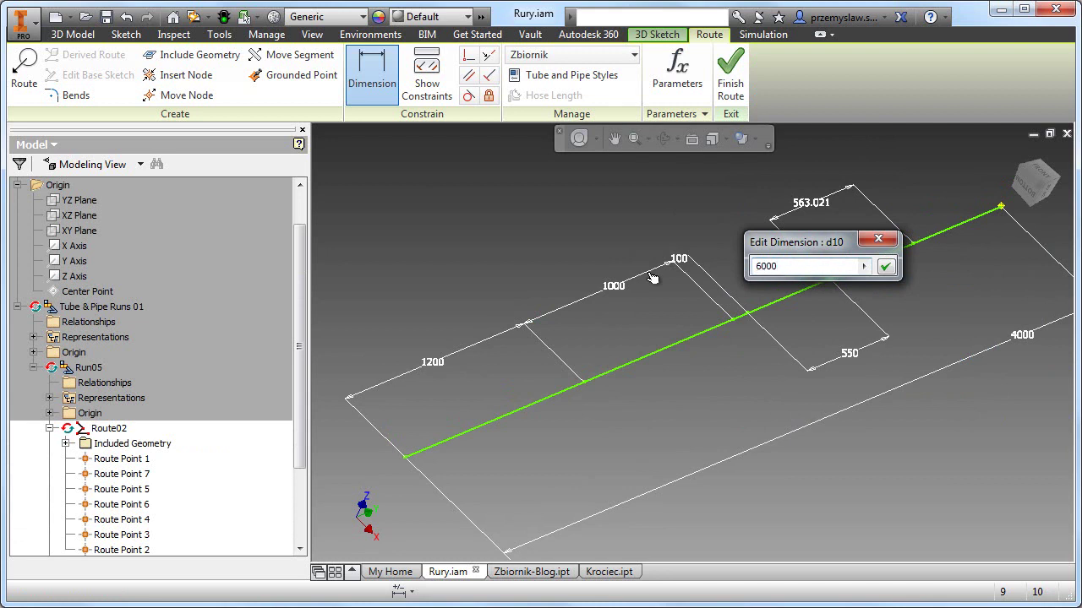
pyautogui.click(884, 267)
pyautogui.click(730, 85)
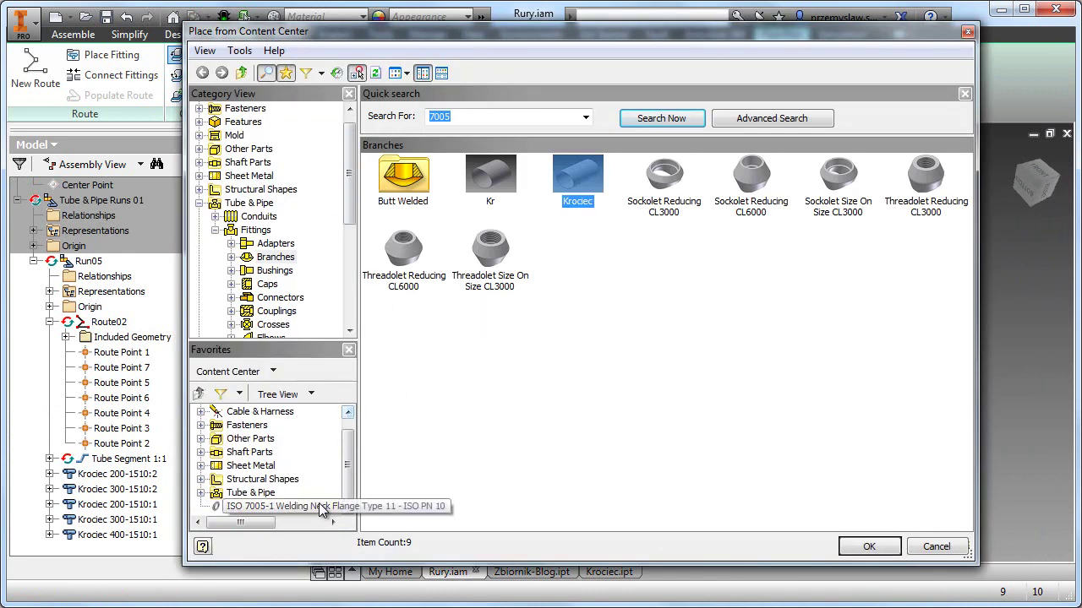
# Choose an ISO 7005-1 Welding Neck Flange Type 11, size M400, from Content Center and switch its placement to Connect Fitting.
pyautogui.doubleClick(288, 508)
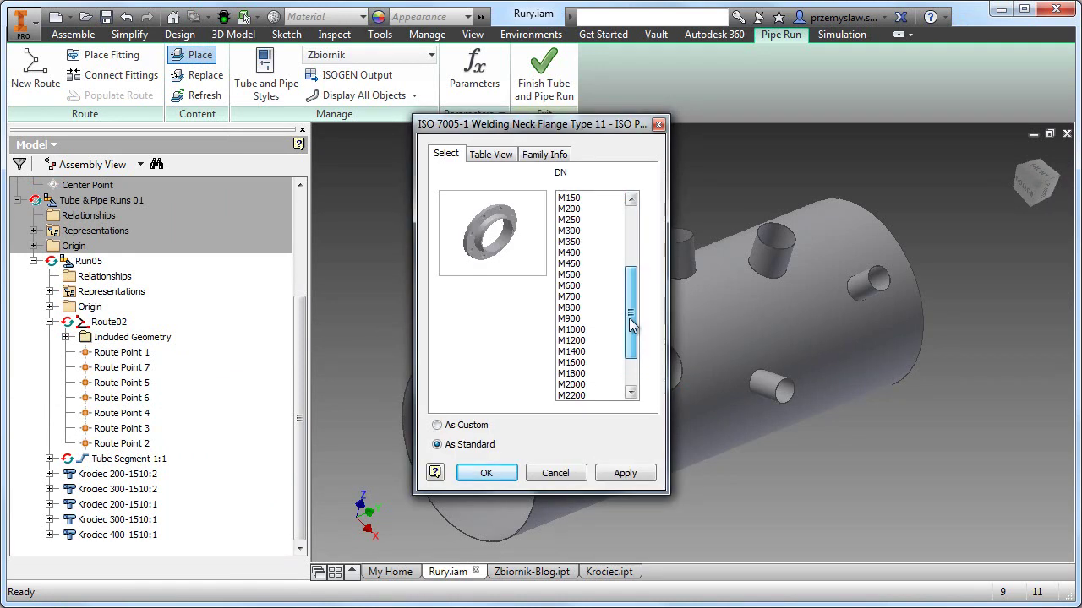
pyautogui.click(512, 475)
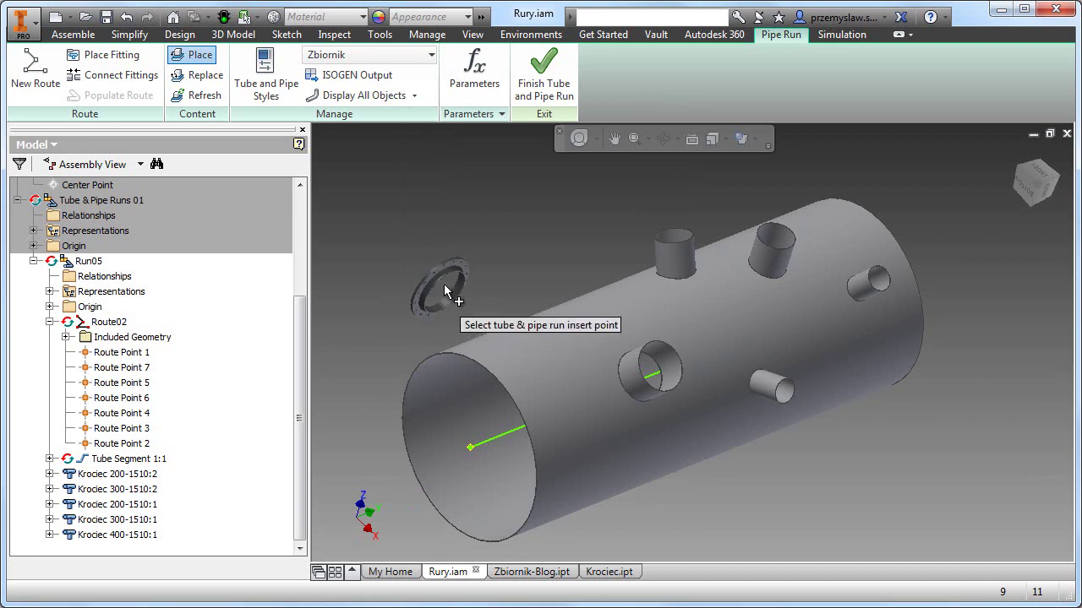
pyautogui.rightClick(465, 251)
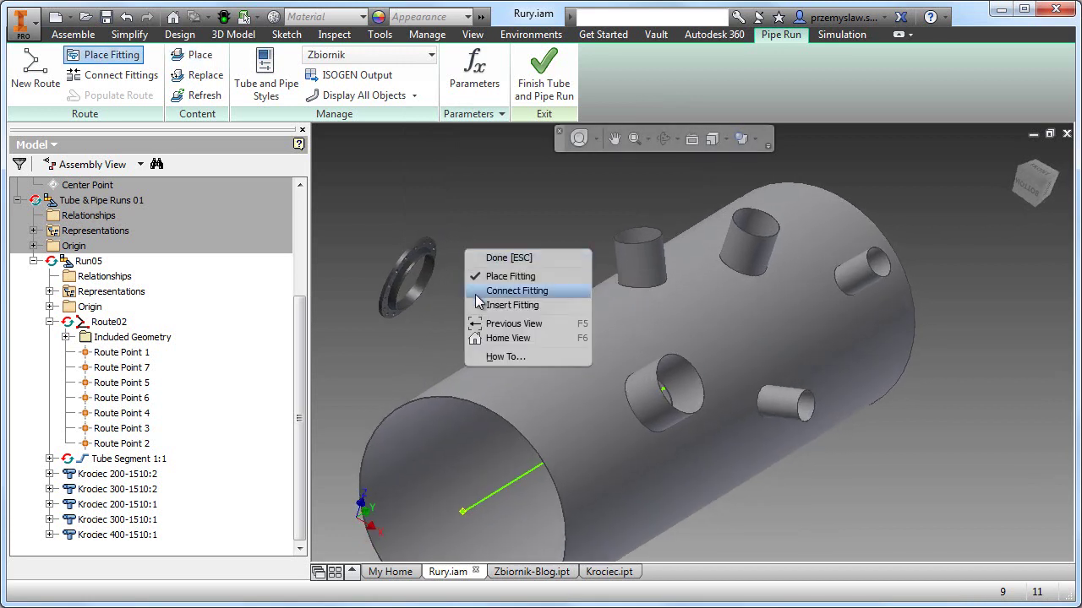
pyautogui.click(476, 294)
# Connect the M400 flange to the open end of the 400 mm stub and finish placing this size.
pyautogui.moveTo(679, 423); pyautogui.dragTo(660, 297, button='middle')
pyautogui.scroll(-3, 660, 300)
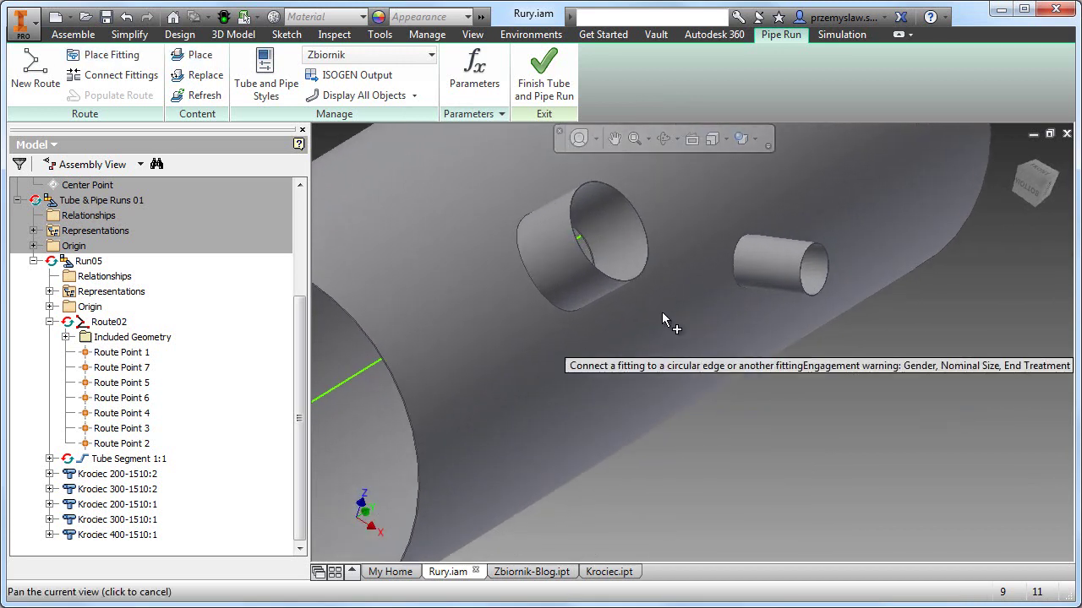
pyautogui.scroll(-3, 623, 283)
pyautogui.scroll(2, 623, 296)
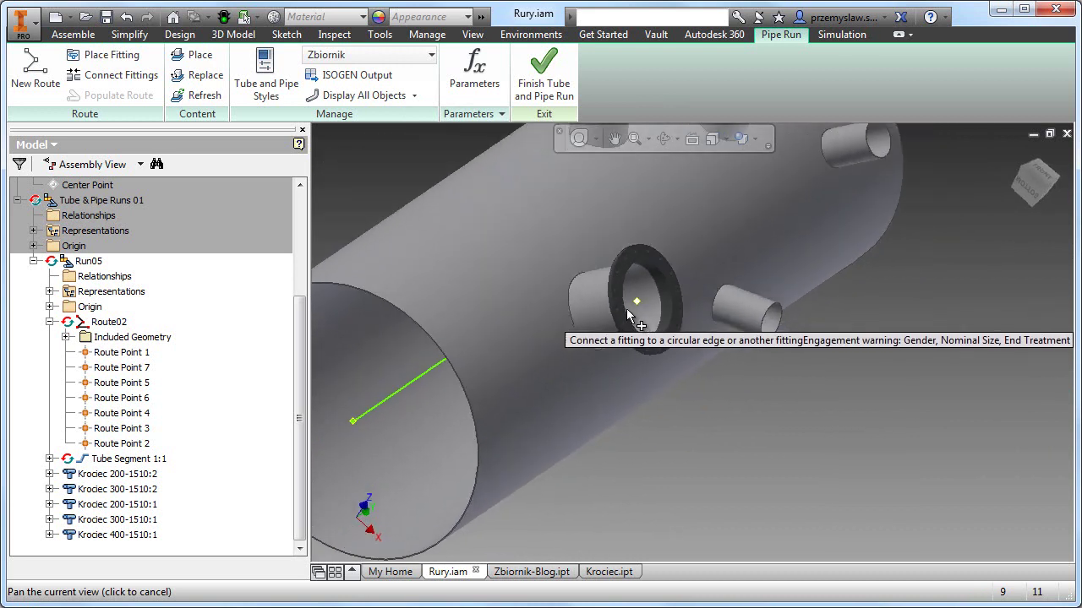
pyautogui.keyDown('shift'); pyautogui.moveTo(623, 309); pyautogui.dragTo(688, 364, button='middle'); pyautogui.keyUp('shift')
pyautogui.scroll(1, 688, 364)
pyautogui.click(688, 364)
pyautogui.keyDown('shift'); pyautogui.moveTo(727, 465); pyautogui.dragTo(829, 369, button='middle'); pyautogui.keyUp('shift')
pyautogui.rightClick(830, 369)
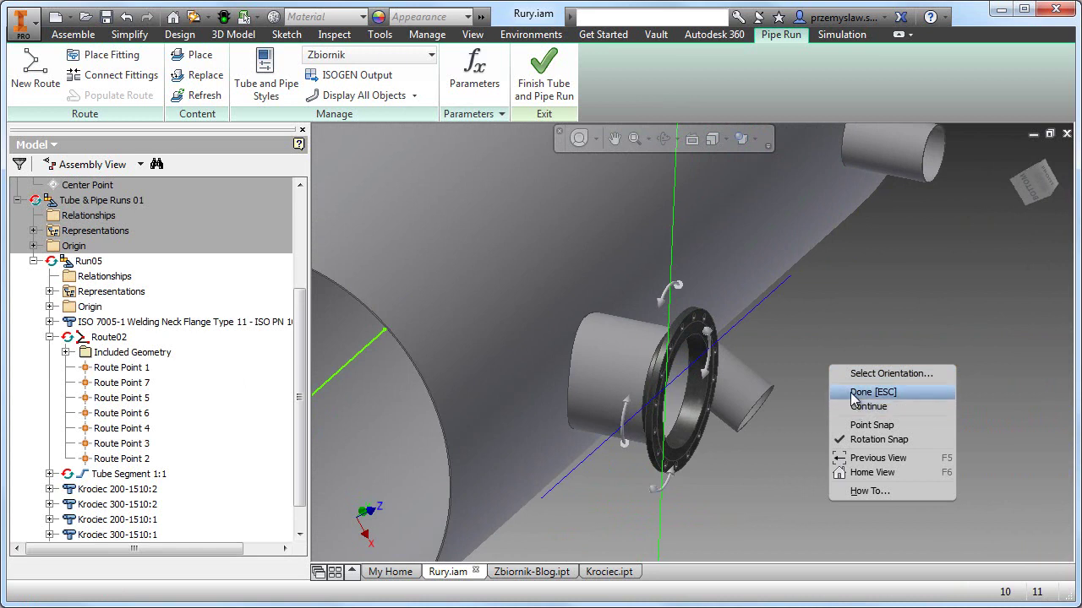
pyautogui.click(854, 393)
pyautogui.press('F6')
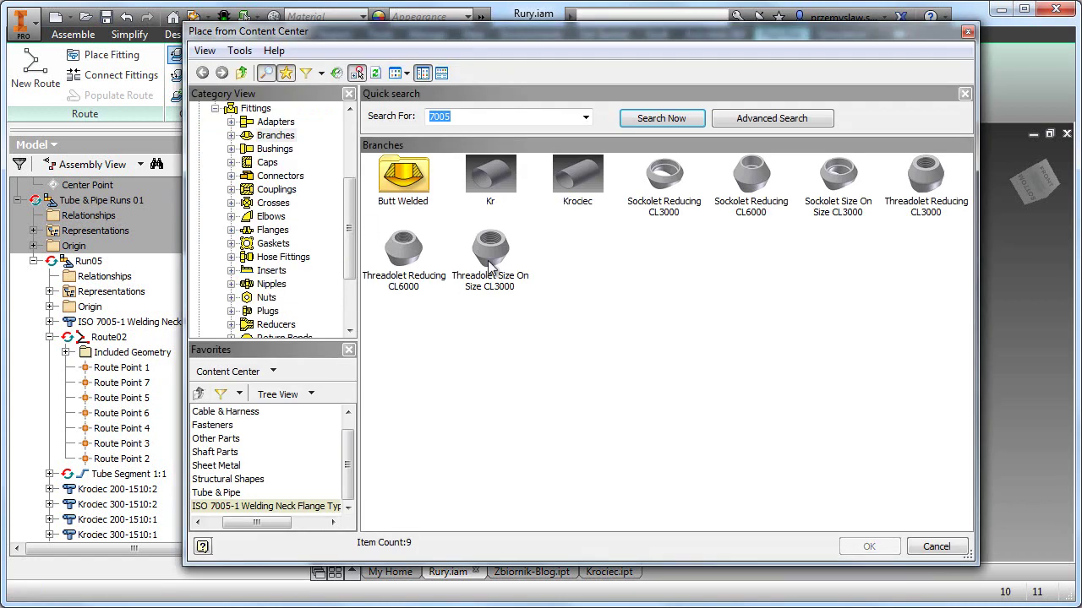
# Connect an ISO 7005-1 Welding Neck Flange, size M300, to the nearer 300 mm stub and continue placing the same size.
pyautogui.doubleClick(263, 511)
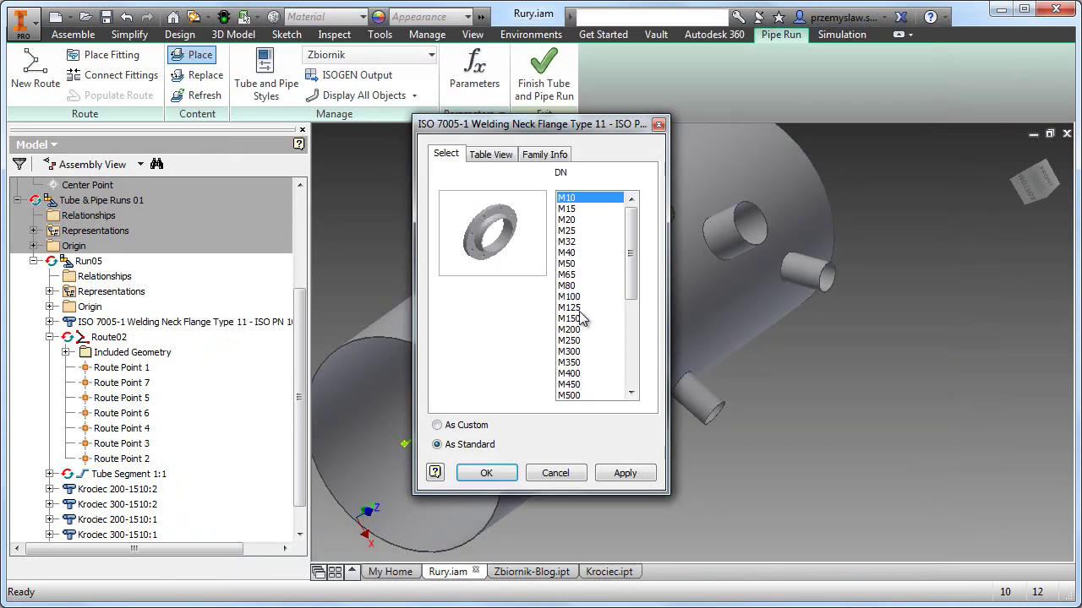
pyautogui.click(487, 473)
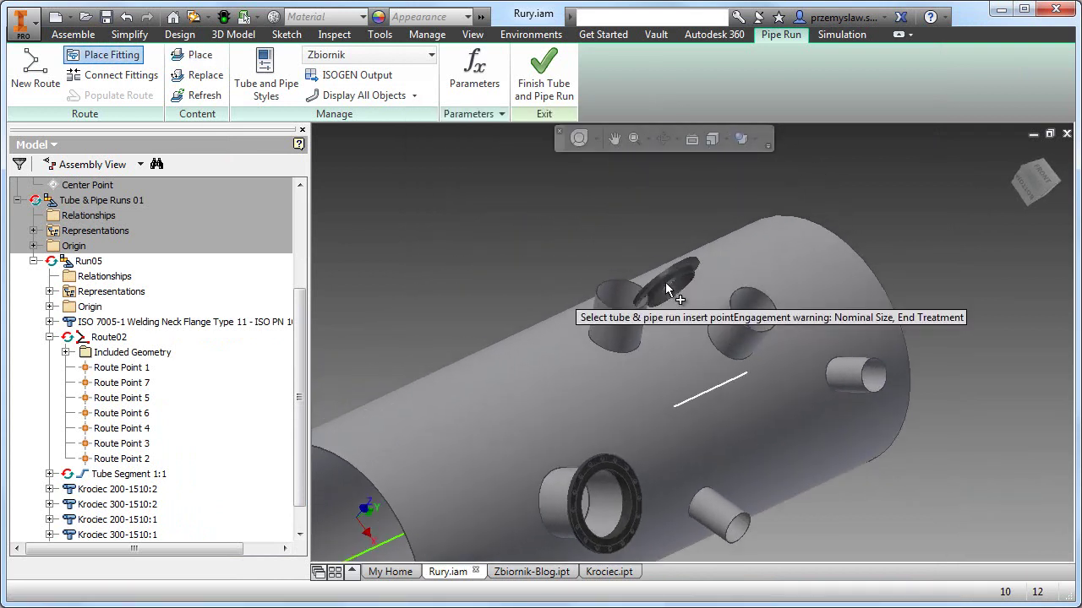
pyautogui.rightClick(540, 231)
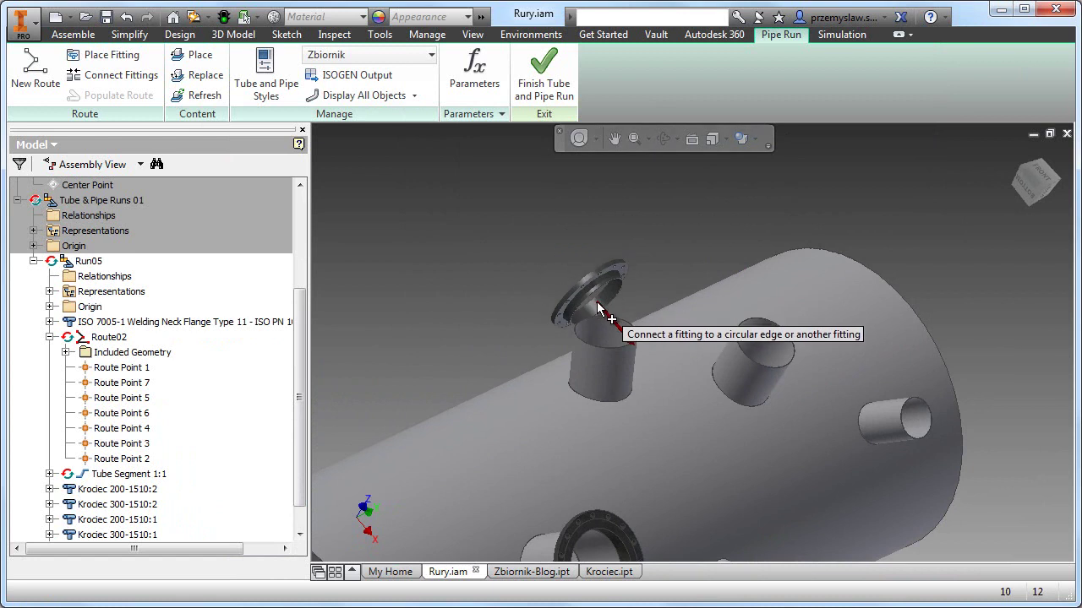
pyautogui.click(595, 319)
pyautogui.rightClick(656, 214)
pyautogui.click(687, 243)
# Connect a second M300 flange to the farther 300 mm stub and finish placing this size.
pyautogui.click(758, 332)
pyautogui.rightClick(502, 212)
pyautogui.click(536, 240)
pyautogui.press('F6')
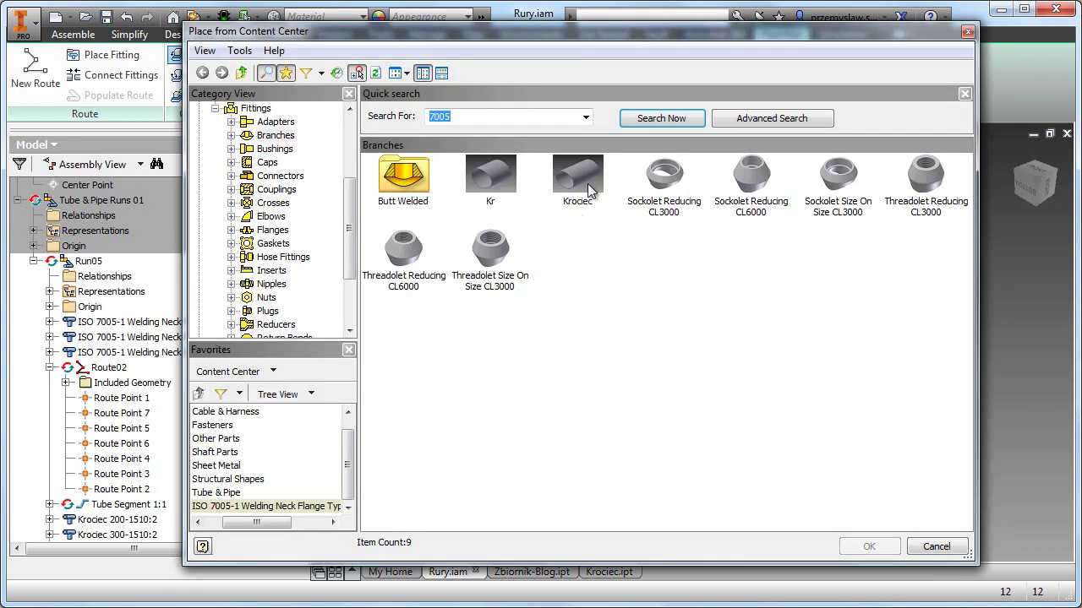
# Choose an ISO 7005-1 Welding Neck Flange Type 11 sized for the 200 mm stubs from Content Center and switch its placement to Connect Fitting.
pyautogui.doubleClick(589, 191)
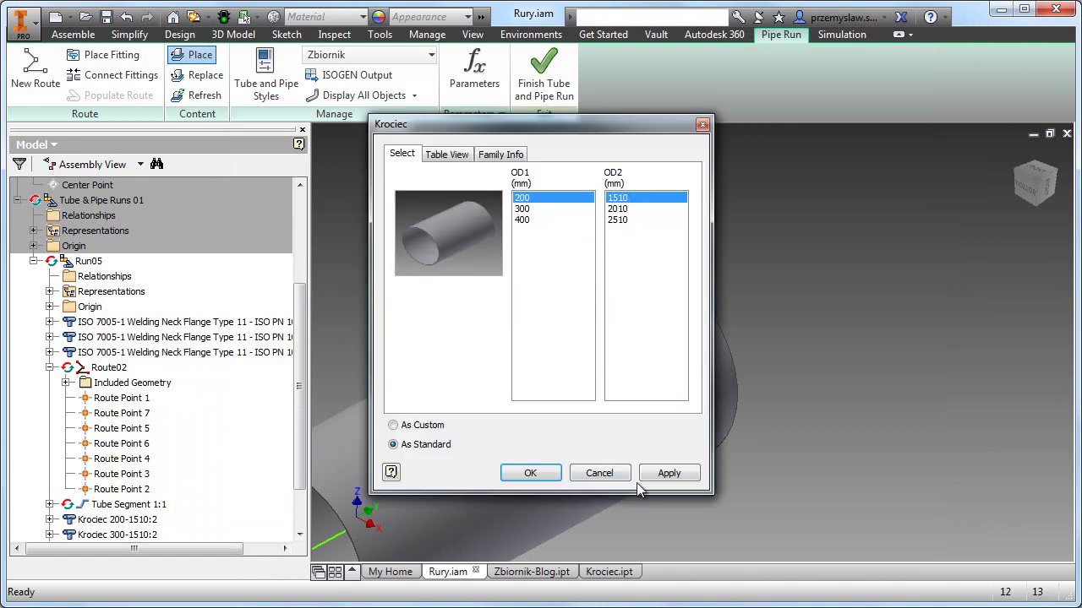
pyautogui.click(610, 475)
pyautogui.click(240, 501)
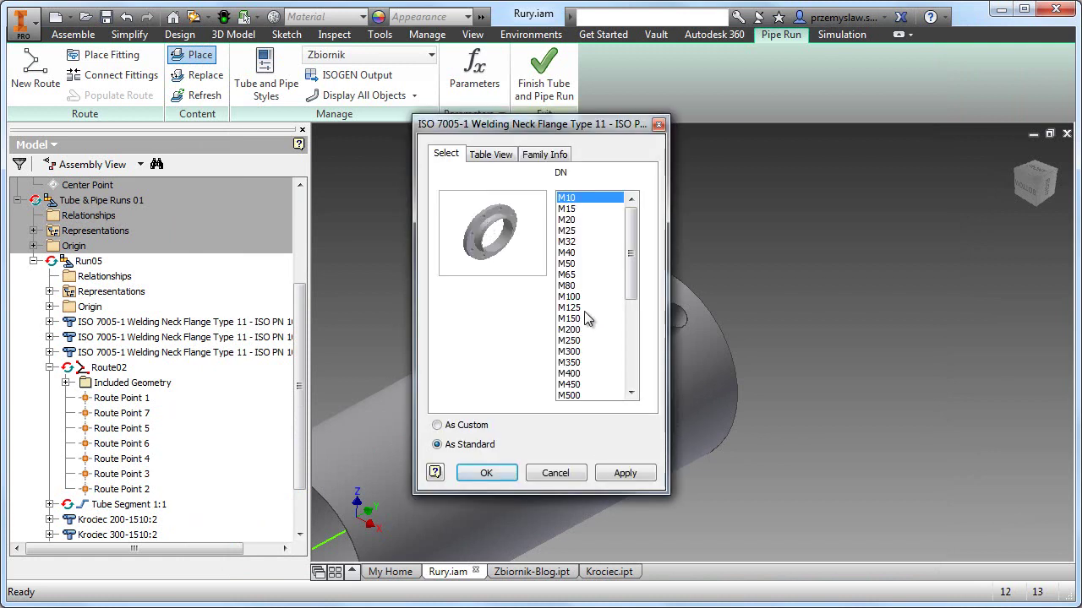
pyautogui.click(486, 475)
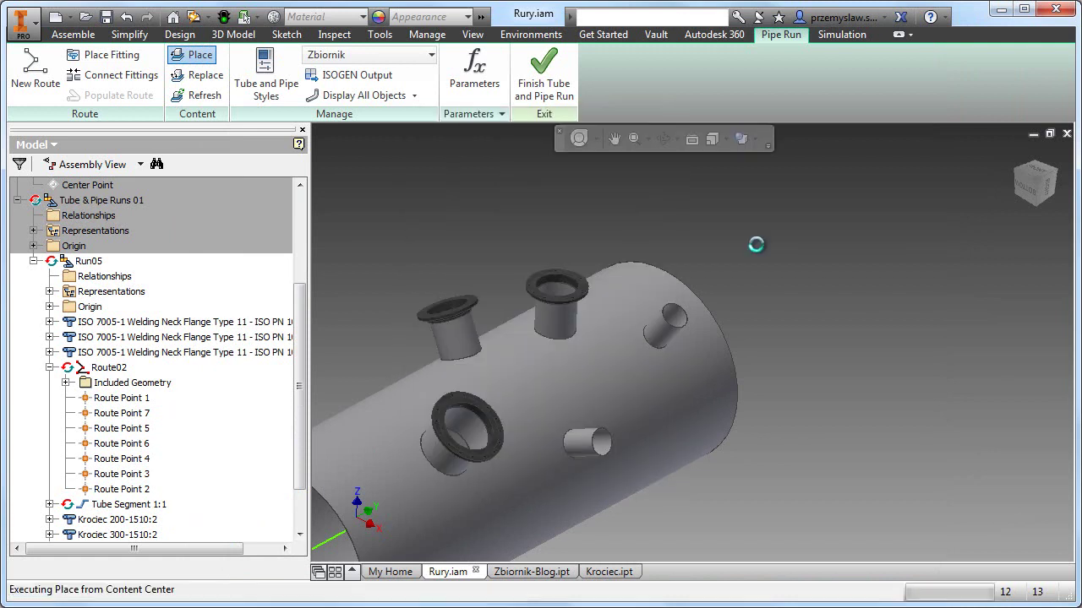
pyautogui.scroll(5, 744, 249)
pyautogui.rightClick(735, 266)
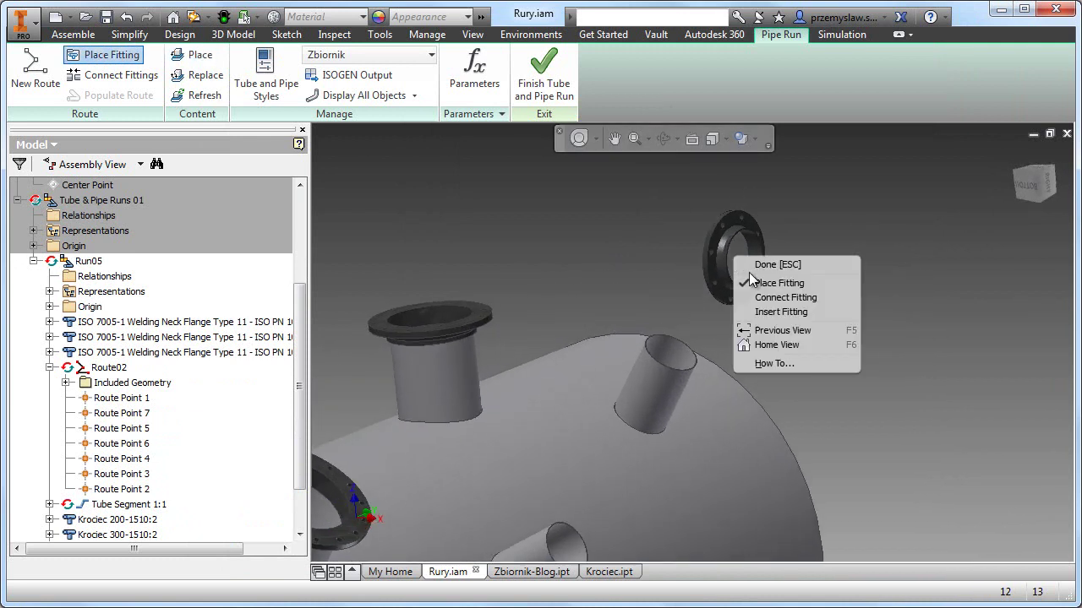
pyautogui.click(765, 298)
# Connect the flange to the open end of the upper 200 mm stub and a second one of the same size to the lower 200 mm stub.
pyautogui.click(680, 346)
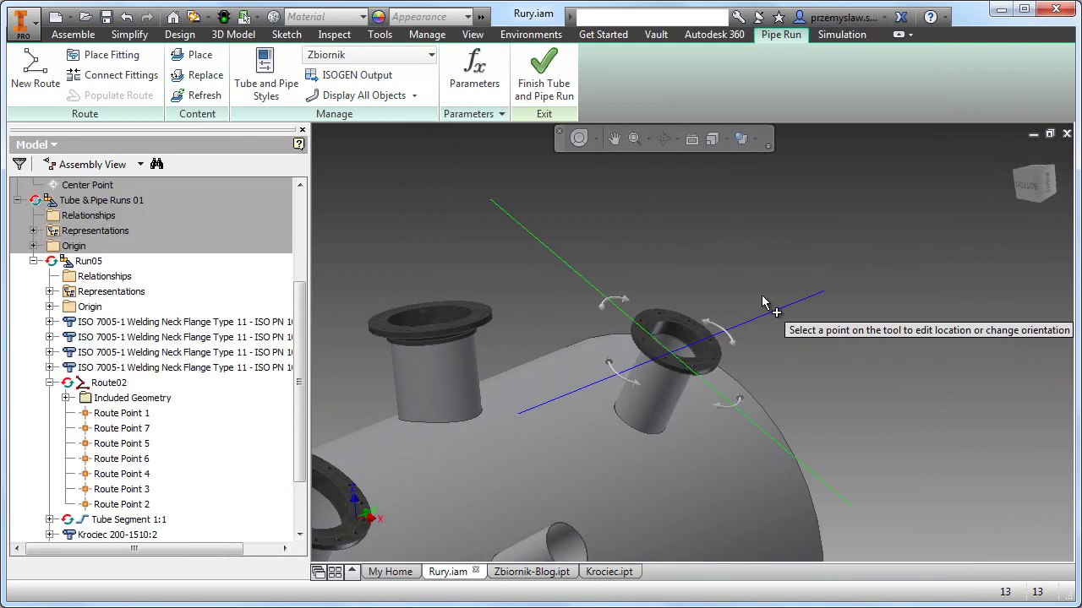
pyautogui.moveTo(767, 307); pyautogui.dragTo(778, 246, button='middle')
pyautogui.rightClick(779, 247)
pyautogui.click(807, 290)
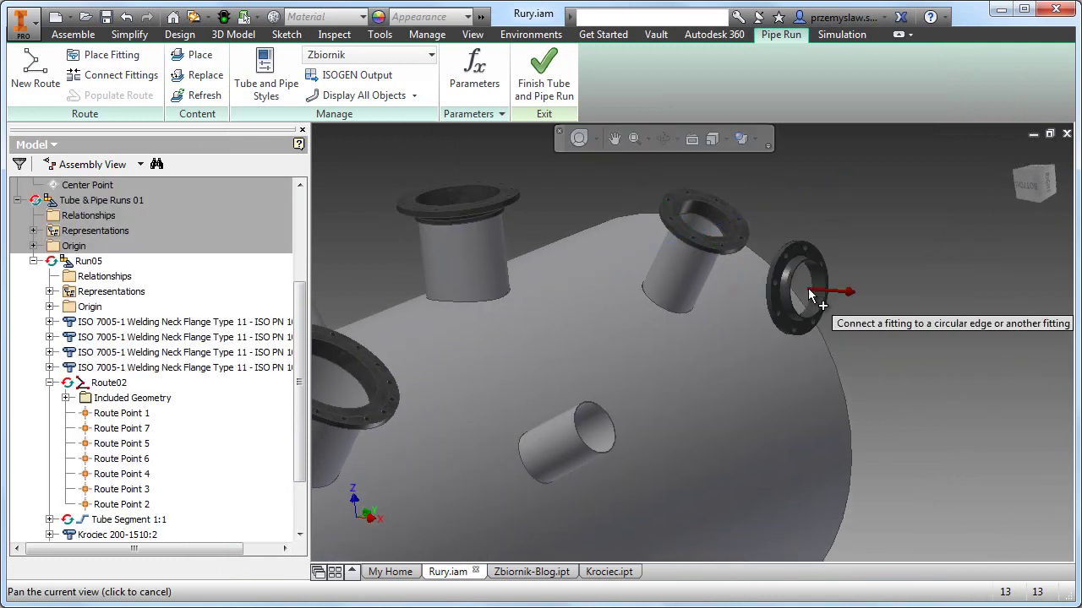
pyautogui.click(593, 402)
pyautogui.scroll(3, 835, 239)
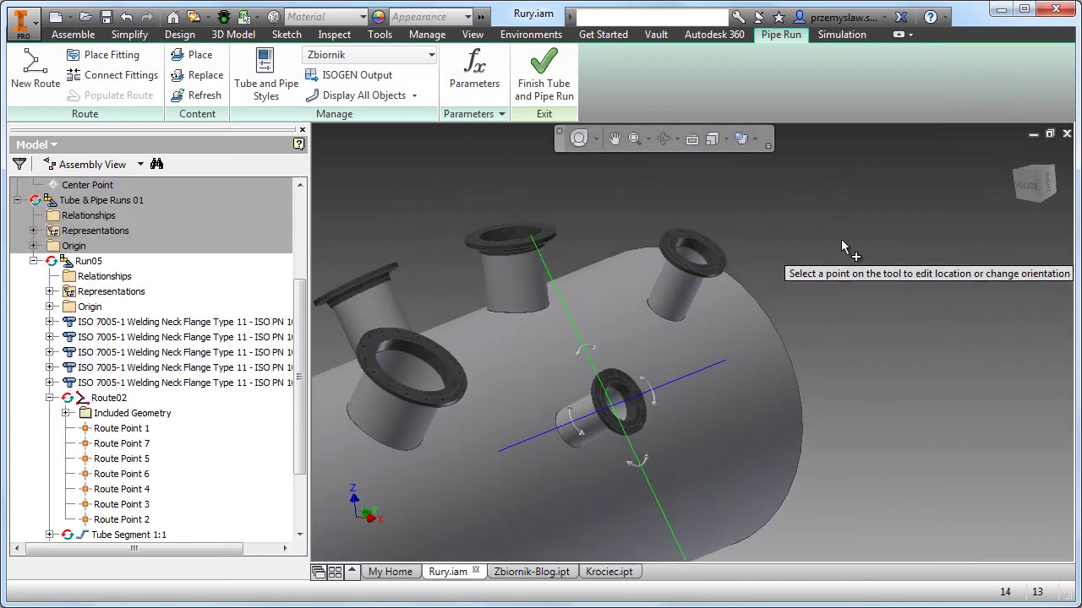